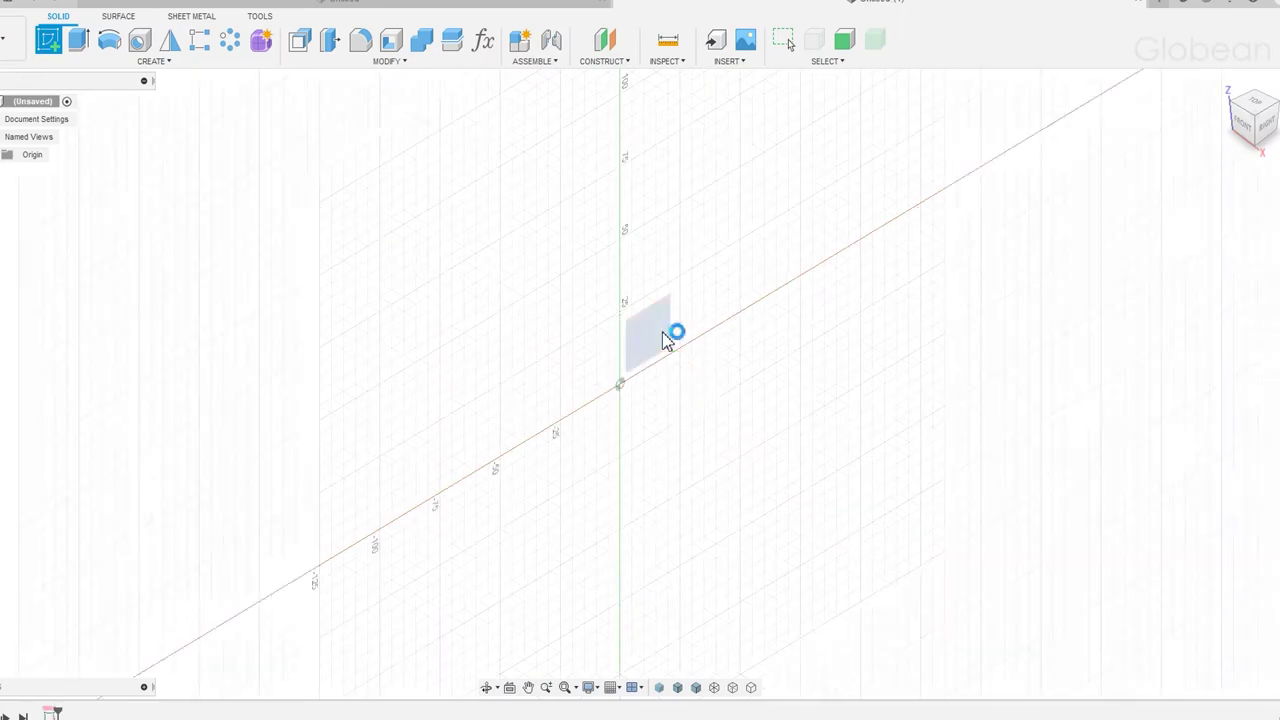
- Start a new sketch on the vertical Right (YZ) origin plane
click(668, 338)
- Draw a center rectangle and constrain its bottom edge's midpoint to the origin
key(r)
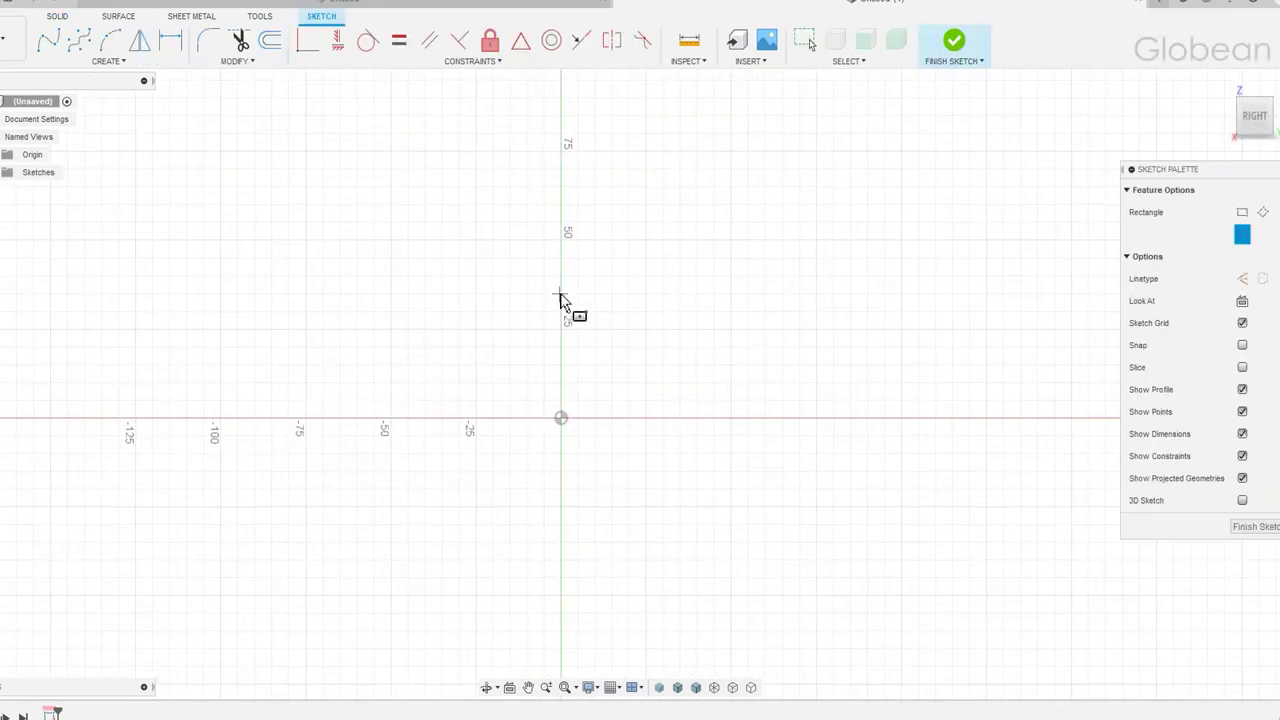
click(560, 295)
click(737, 391)
key(Escape)
click(521, 40)
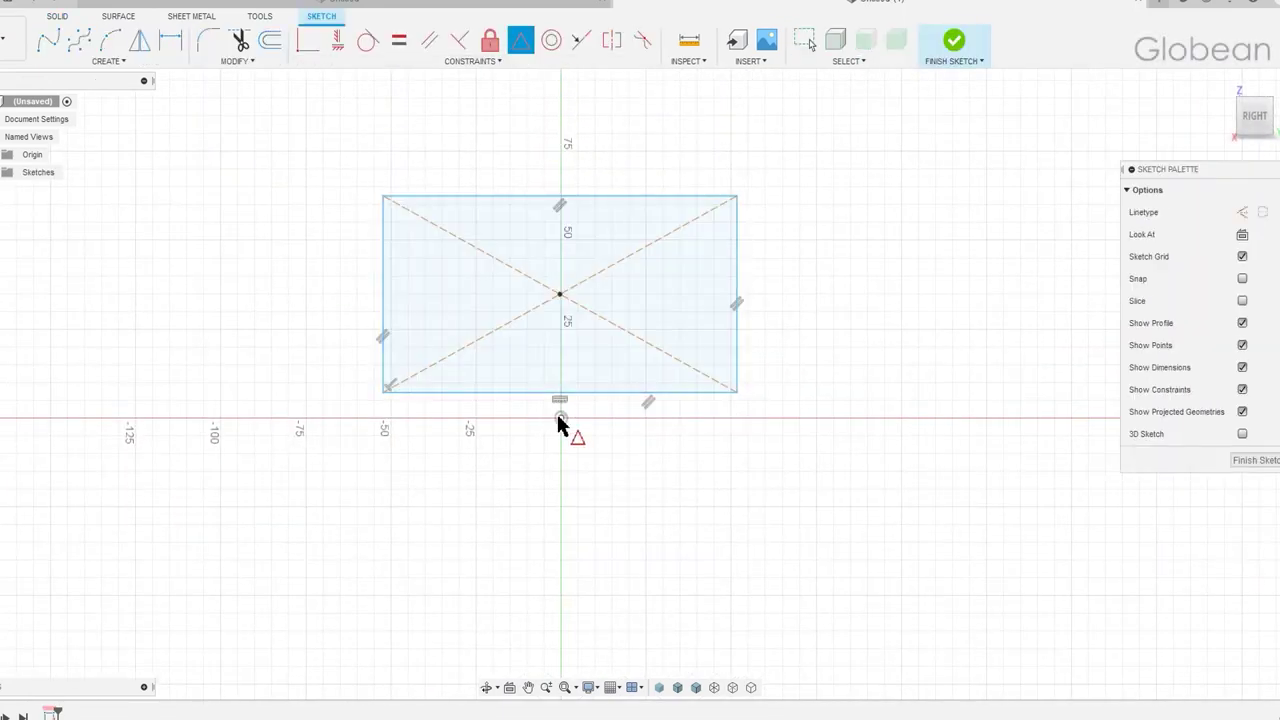
click(560, 418)
- Dimension the rectangle 140 tall and 200 wide
key(d)
click(737, 362)
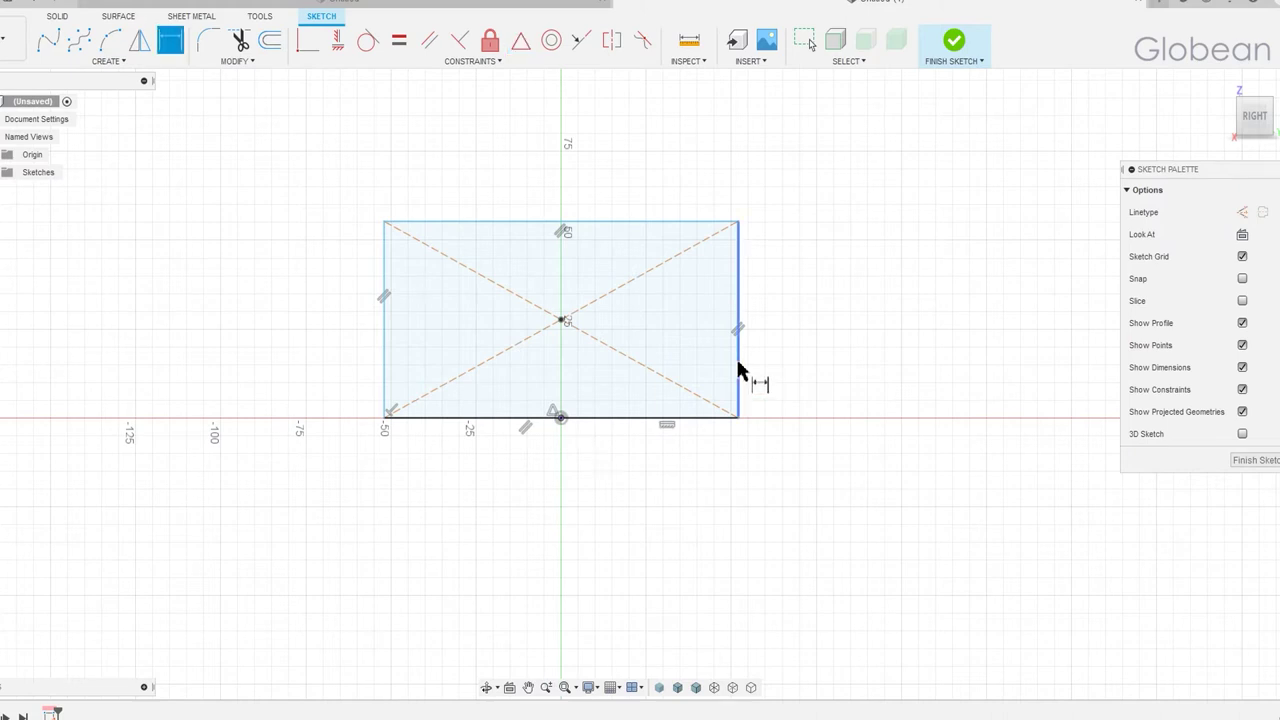
click(792, 370)
text(40)
key(Return)
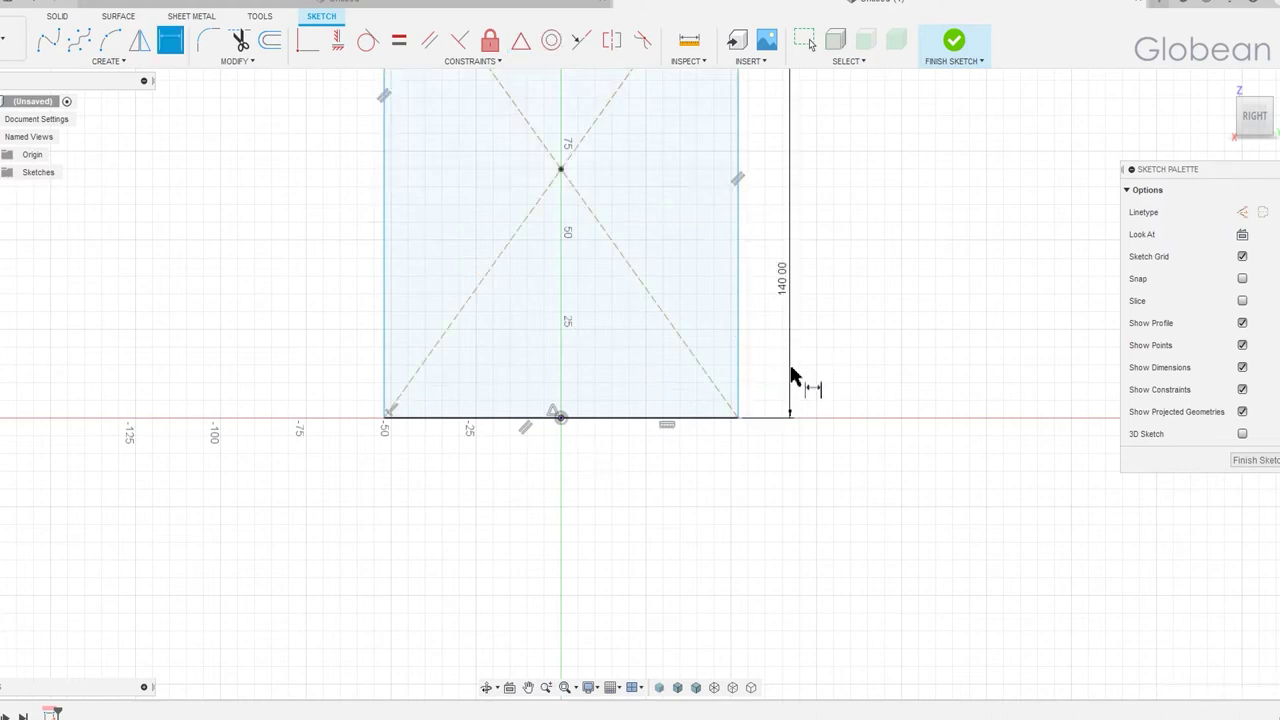
scroll(780, 395, down, 3)
click(677, 497)
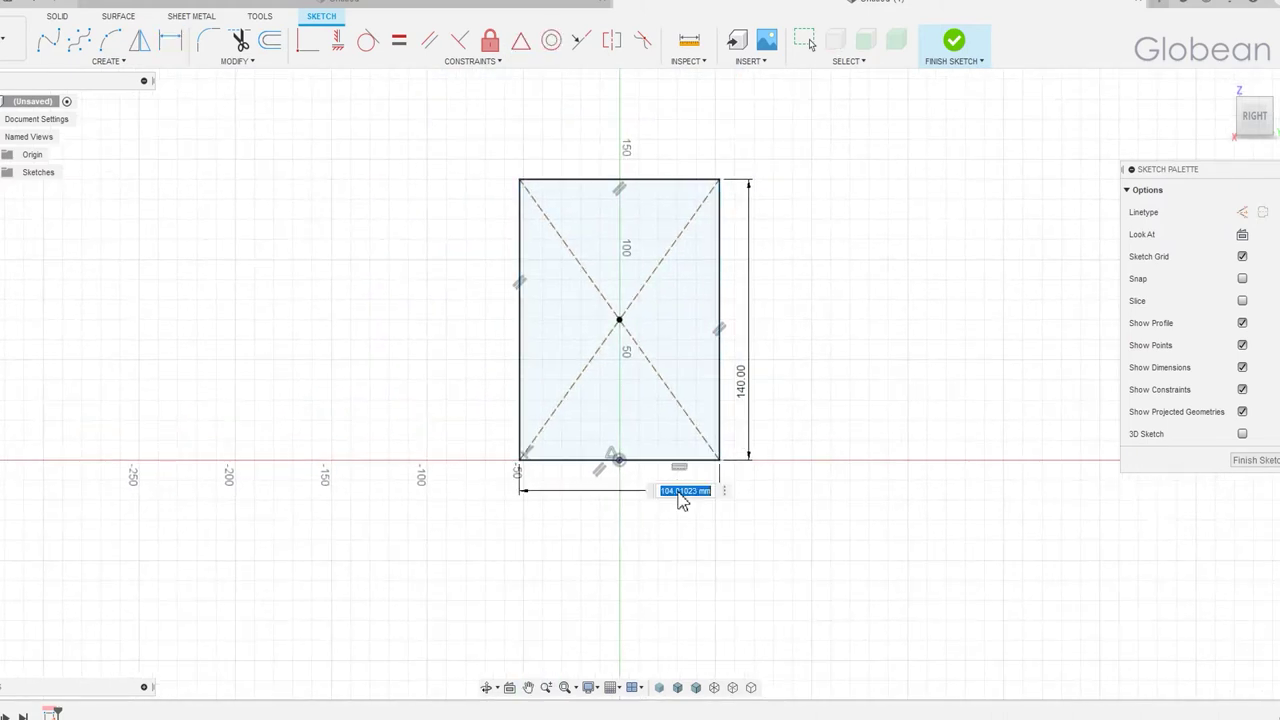
text(200)
key(Return)
key(Escape)
- Convert the rectangle to construction lines and delete its two diagonals
drag(406, 171, 868, 534)
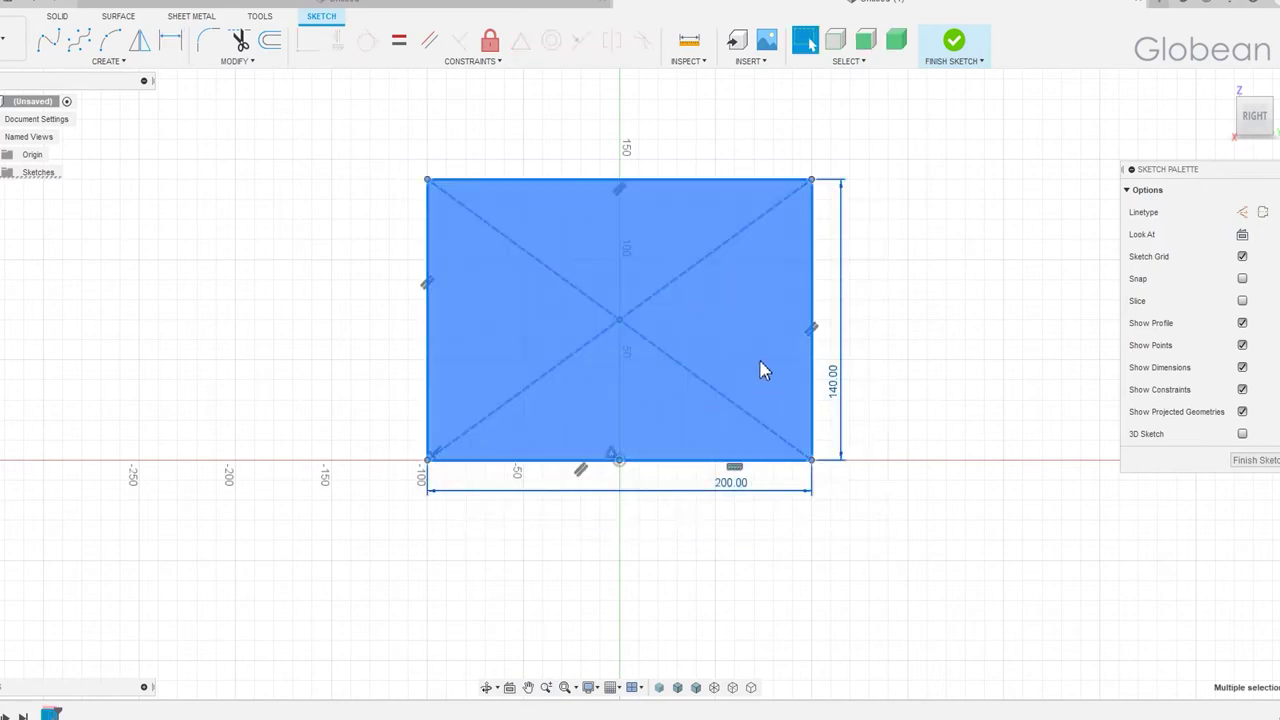
key(x)
key(Escape)
double_click(590, 297)
key(Delete)
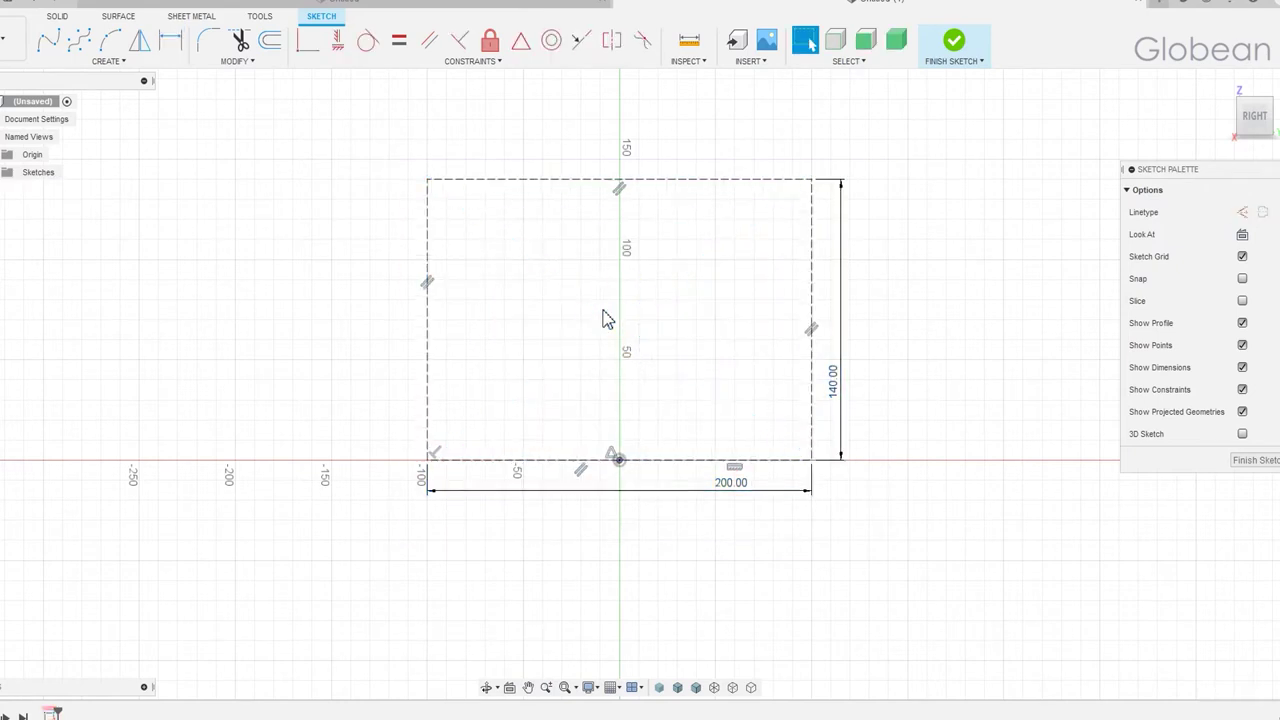
- Draw a fit-point spline across the box's top, ending at the bottom-right corner
click(82, 46)
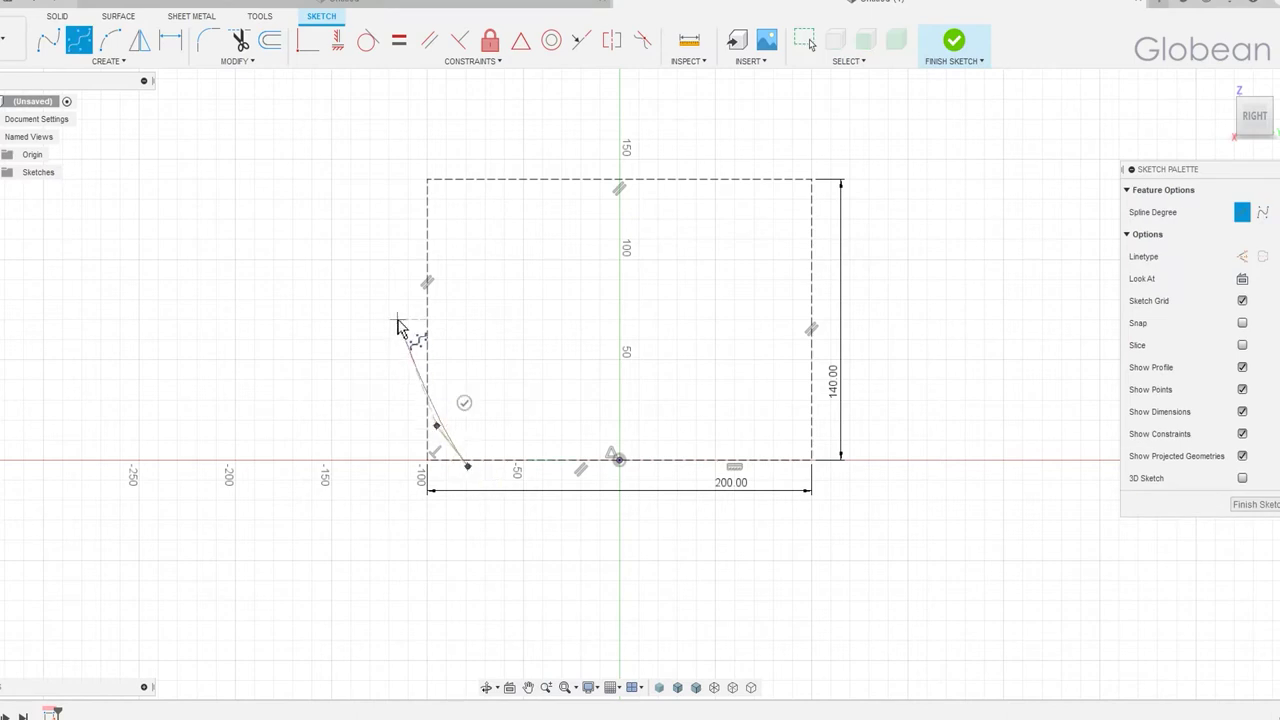
click(519, 182)
click(585, 180)
click(638, 180)
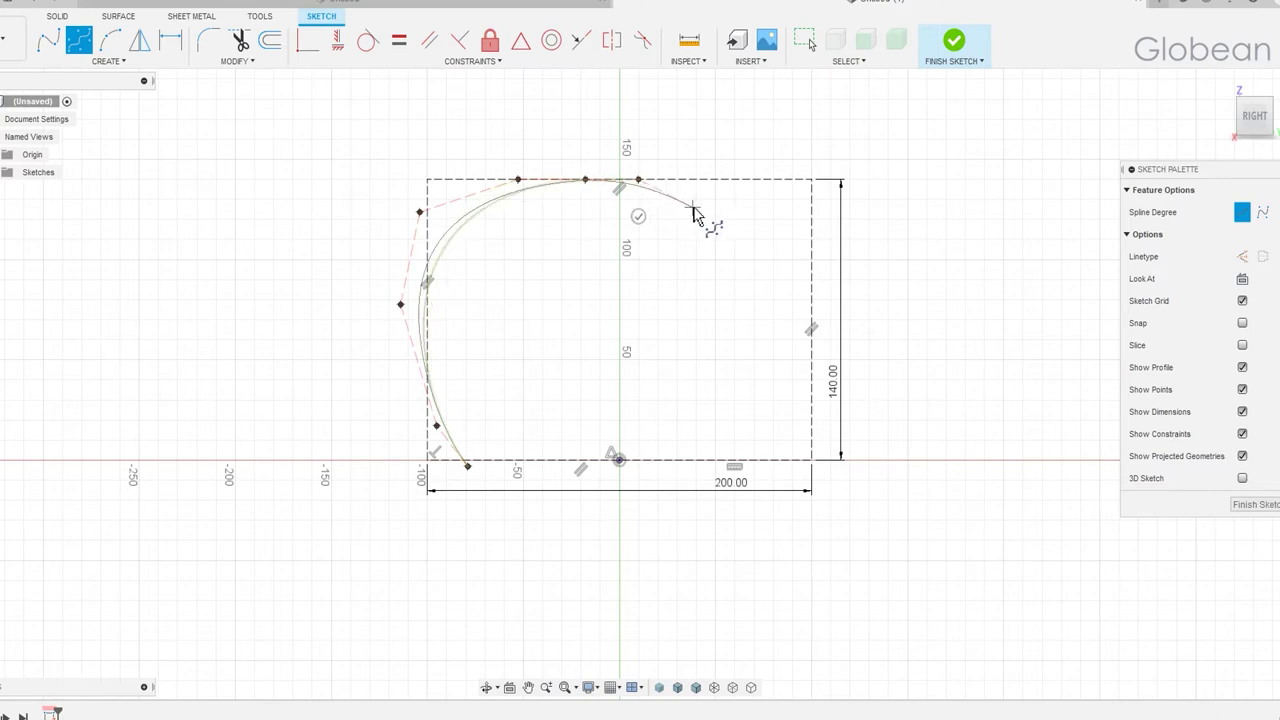
click(701, 208)
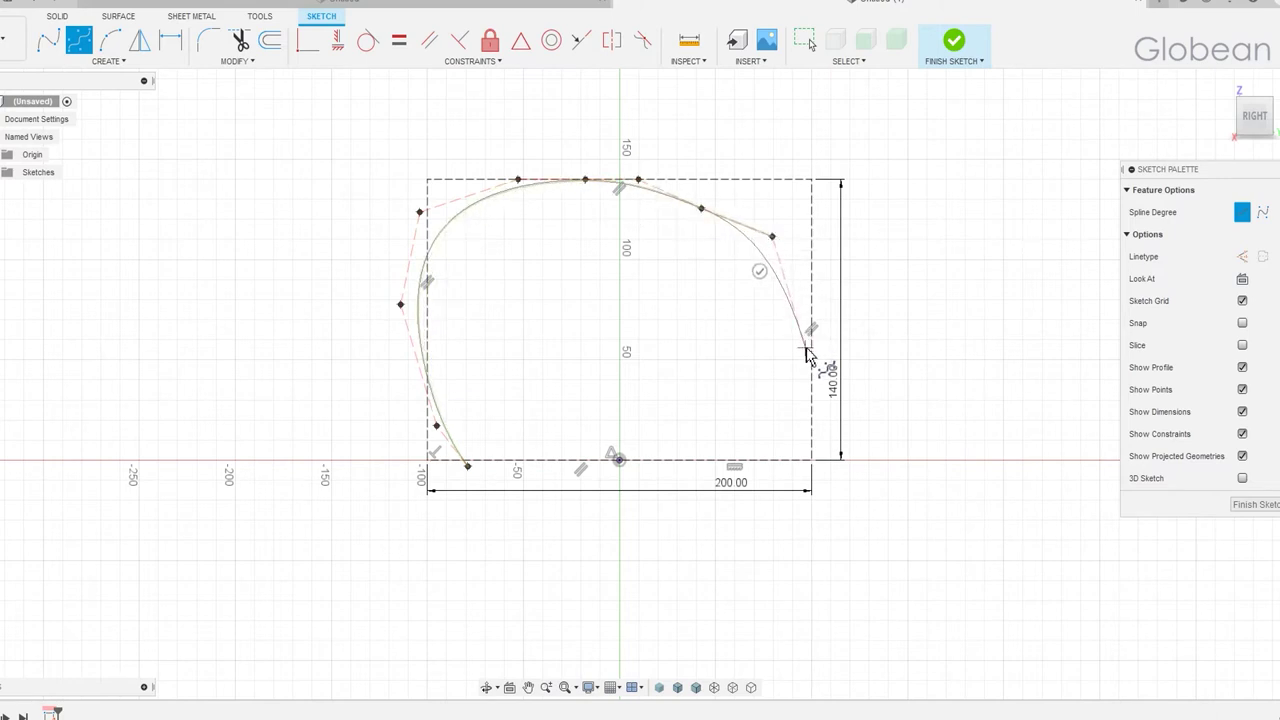
double_click(794, 460)
key(Escape)
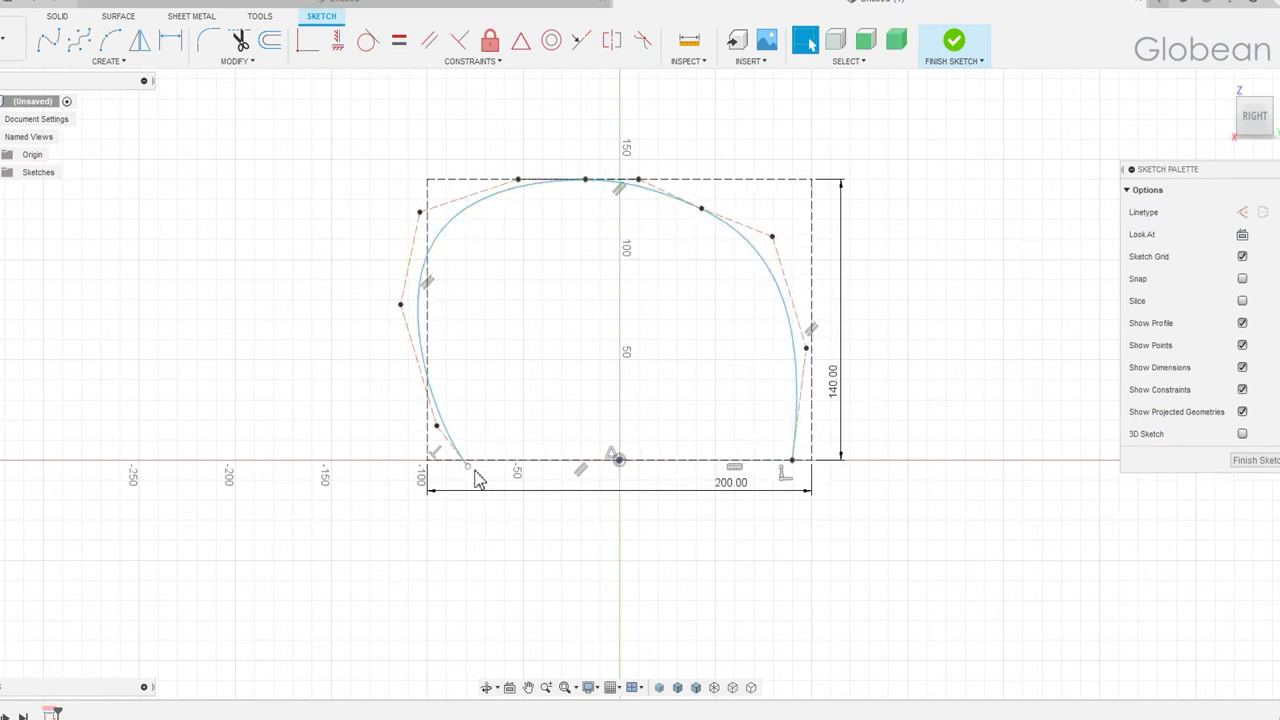
- Attach the spline ends to the base line and widen the lower-left of the curve
right_click(620, 432)
click(663, 433)
click(790, 466)
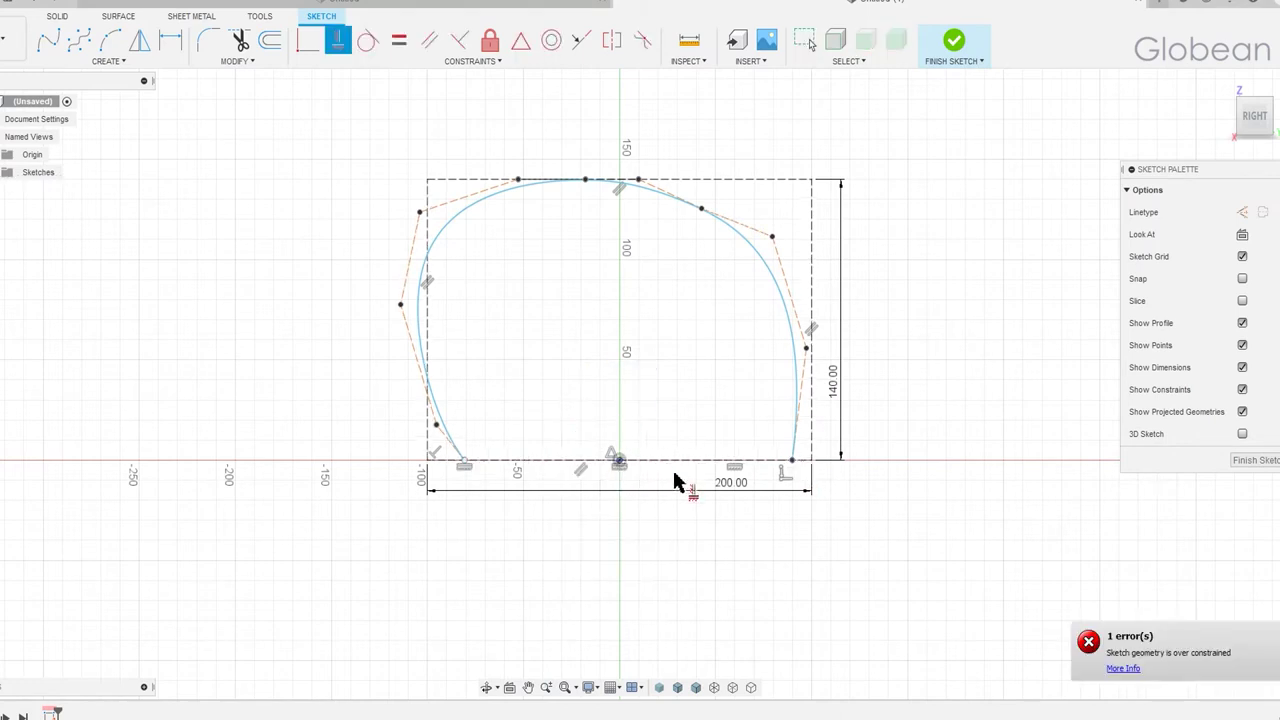
right_click(620, 455)
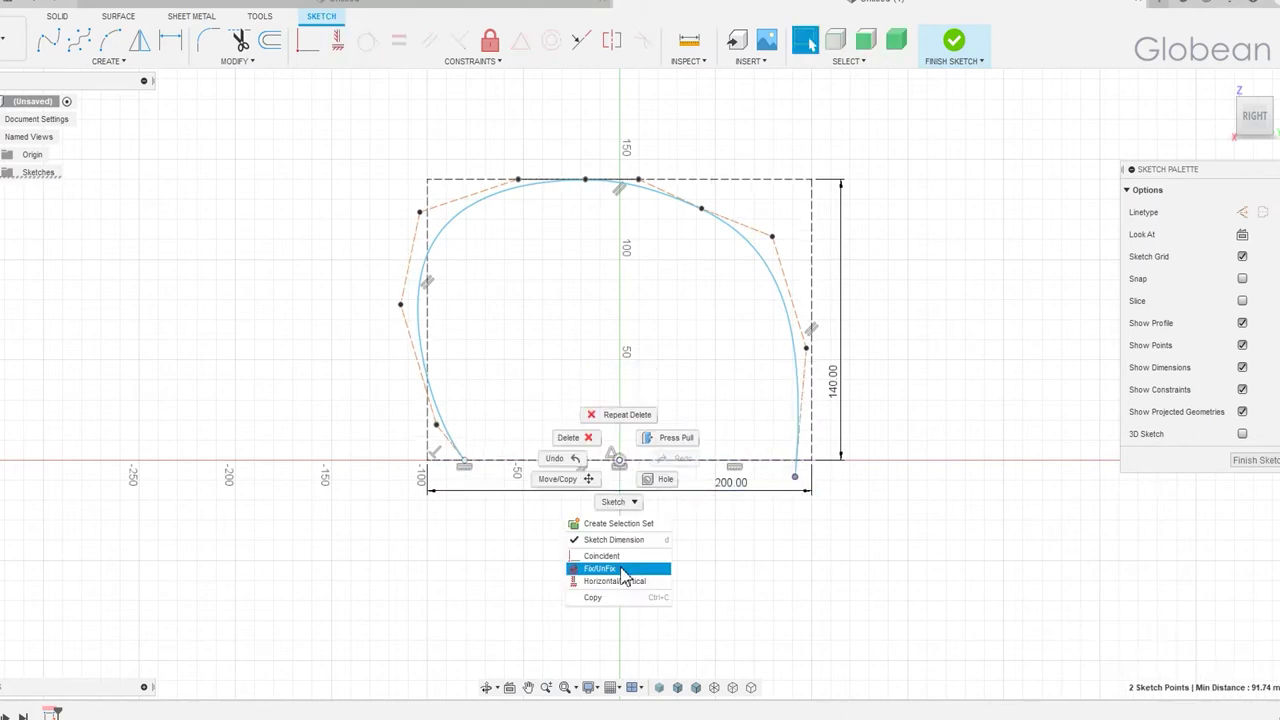
click(605, 567)
key(Escape)
drag(436, 430, 420, 415)
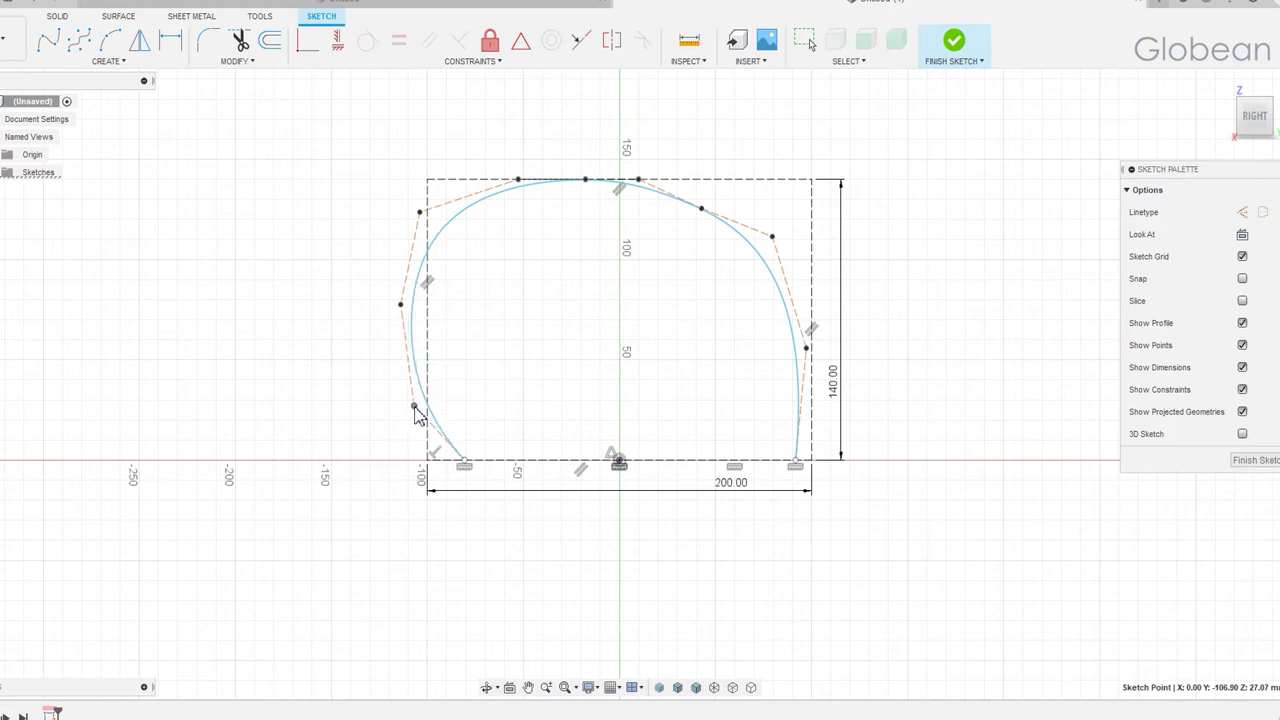
- Dimension the spline ends 80 and 100 from the origin
key(d)
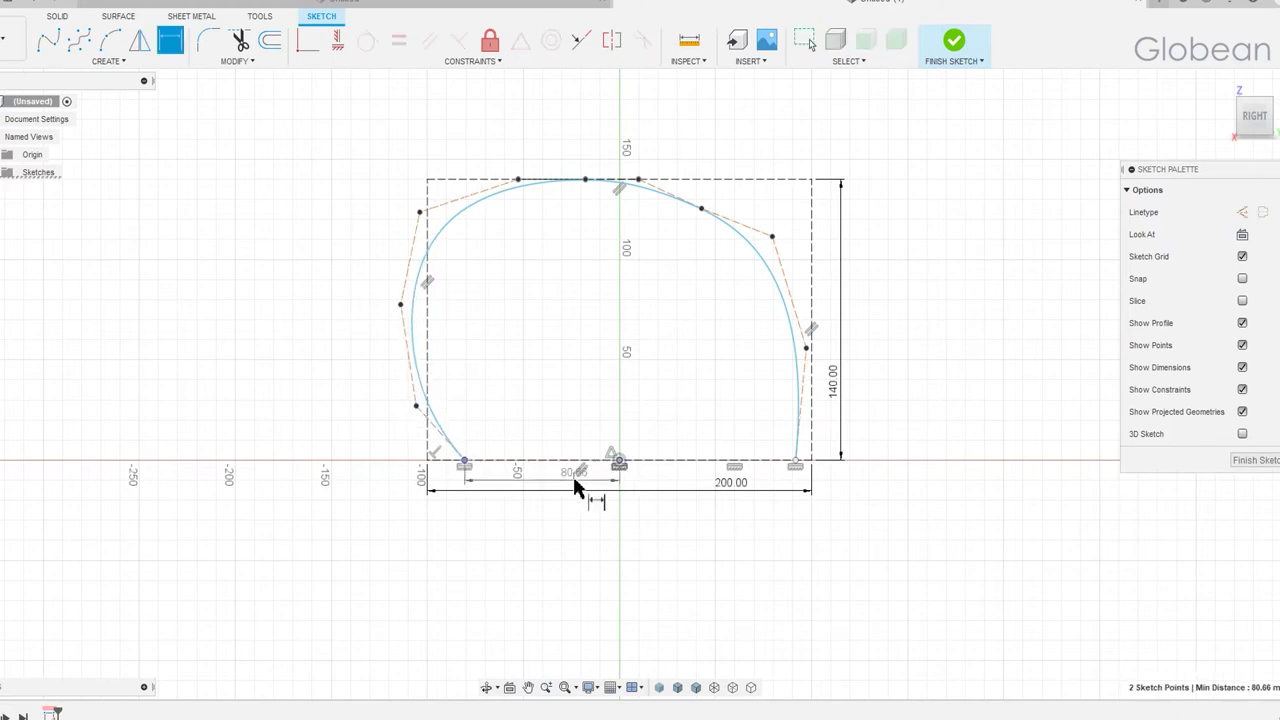
click(575, 483)
click(620, 462)
click(796, 462)
click(710, 478)
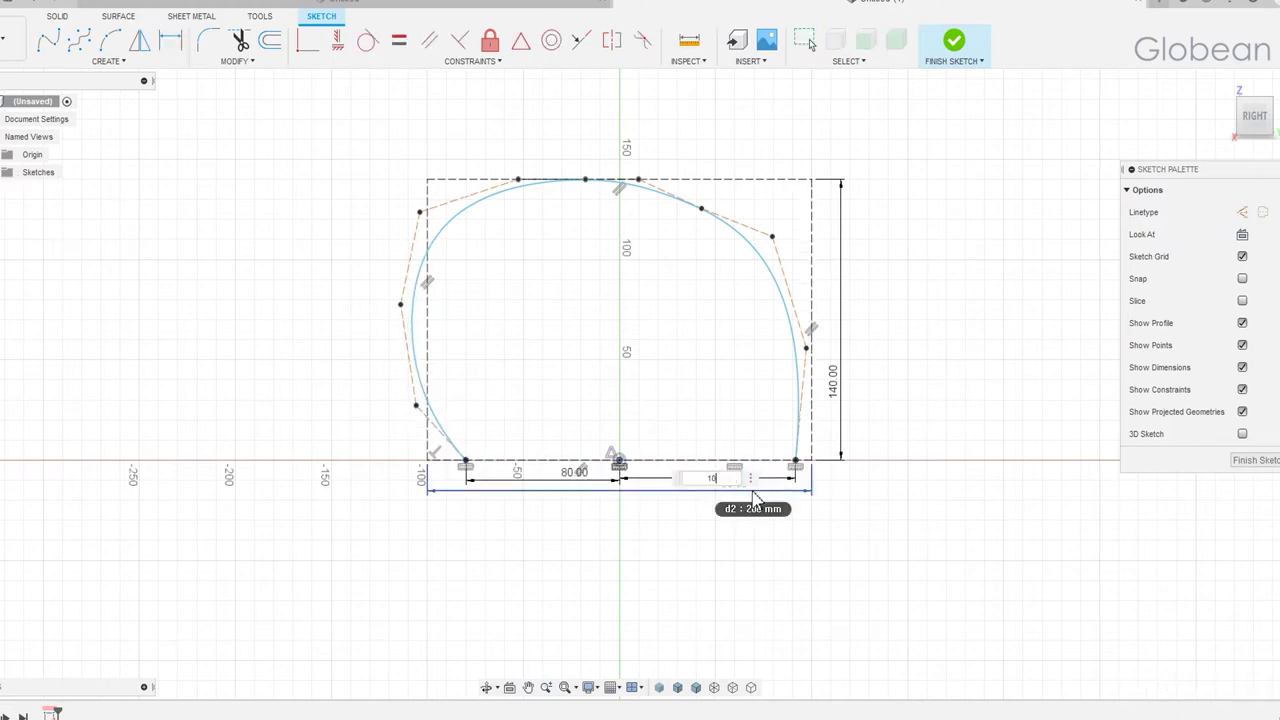
text(100)
key(Return)
key(Escape)
- Reshape the curve's upper-left and make the top tangent handle horizontal
drag(400, 304, 409, 292)
drag(419, 212, 439, 198)
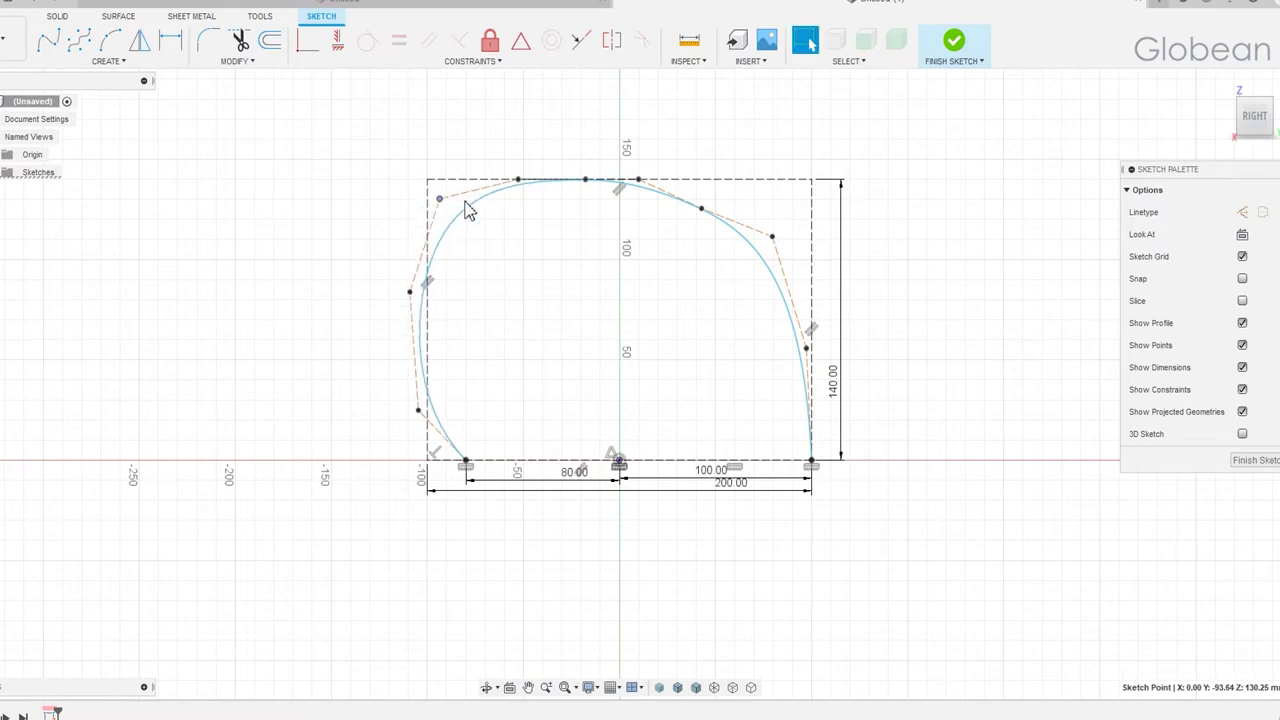
click(398, 40)
scroll(563, 189, up, 5)
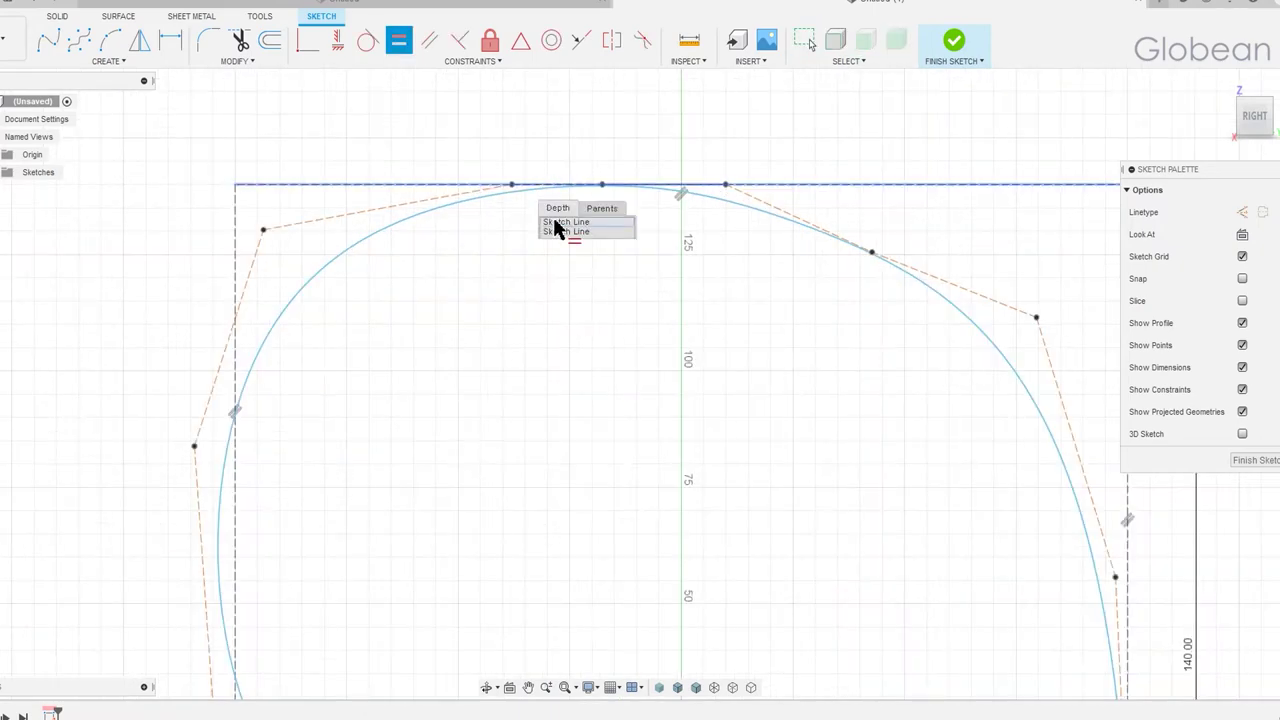
click(557, 218)
scroll(573, 277, down, 5)
key(Escape)
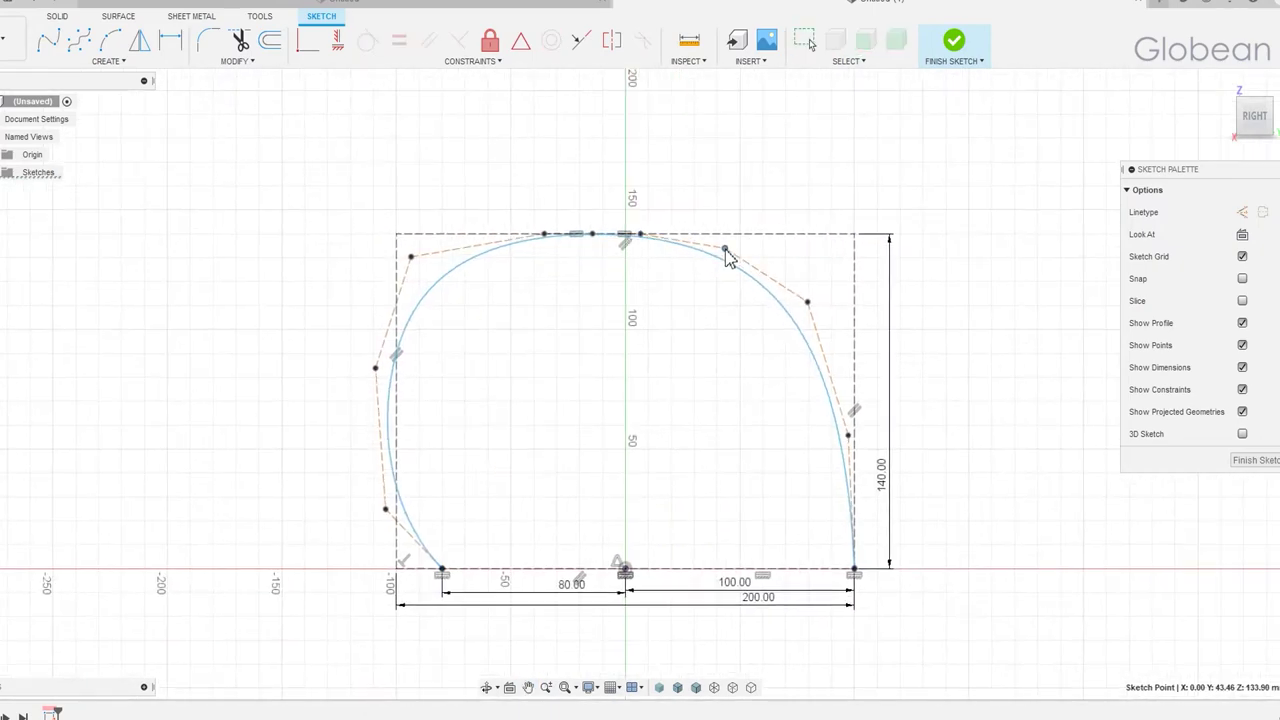
- Fine-tune the left and right control points to smooth the helmet profile
drag(848, 435, 831, 436)
drag(815, 290, 777, 298)
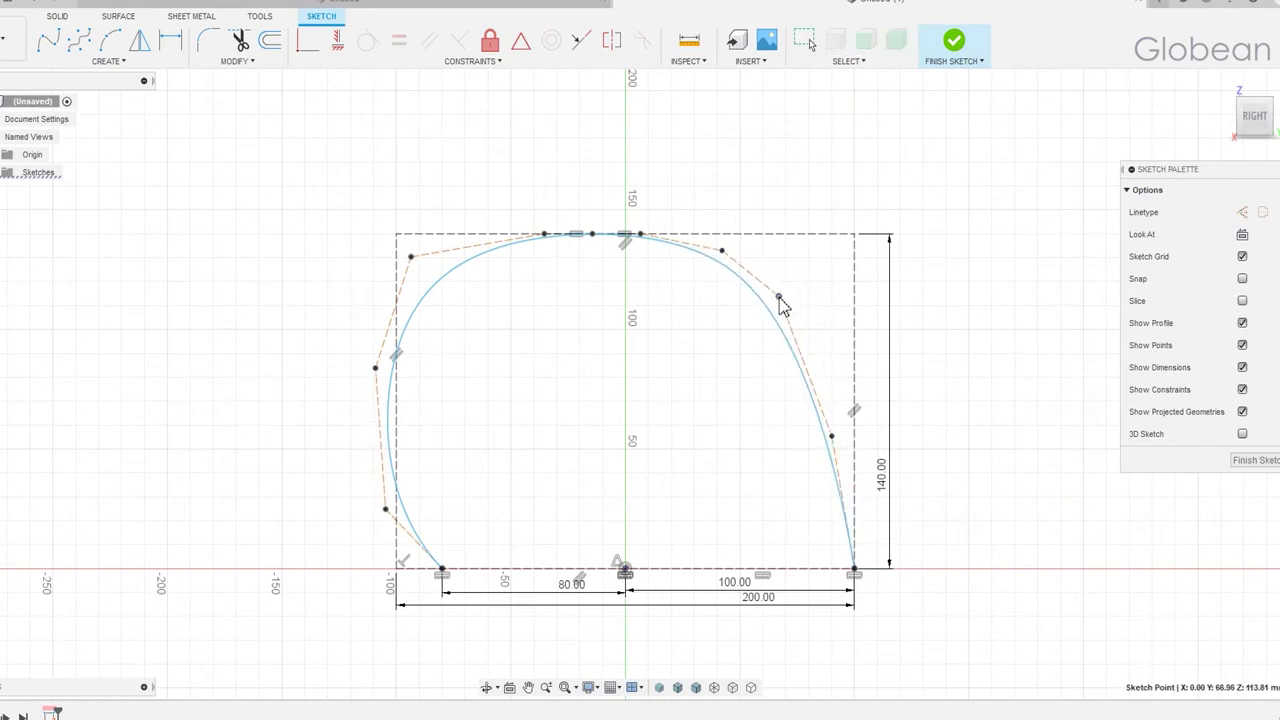
drag(338, 230, 430, 542)
drag(375, 368, 385, 370)
click(760, 470)
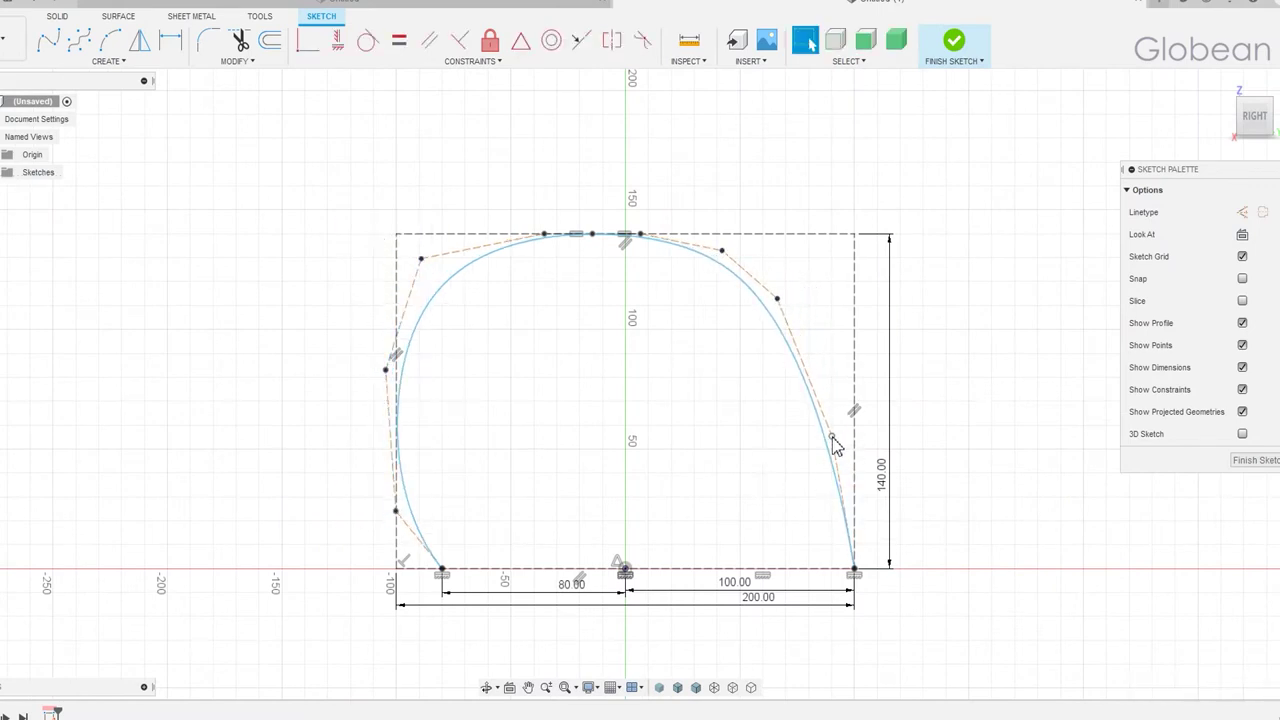
drag(831, 436, 855, 430)
- Finish the profile sketch, sketch on the ground plane, and project the profile's front endpoint
click(953, 40)
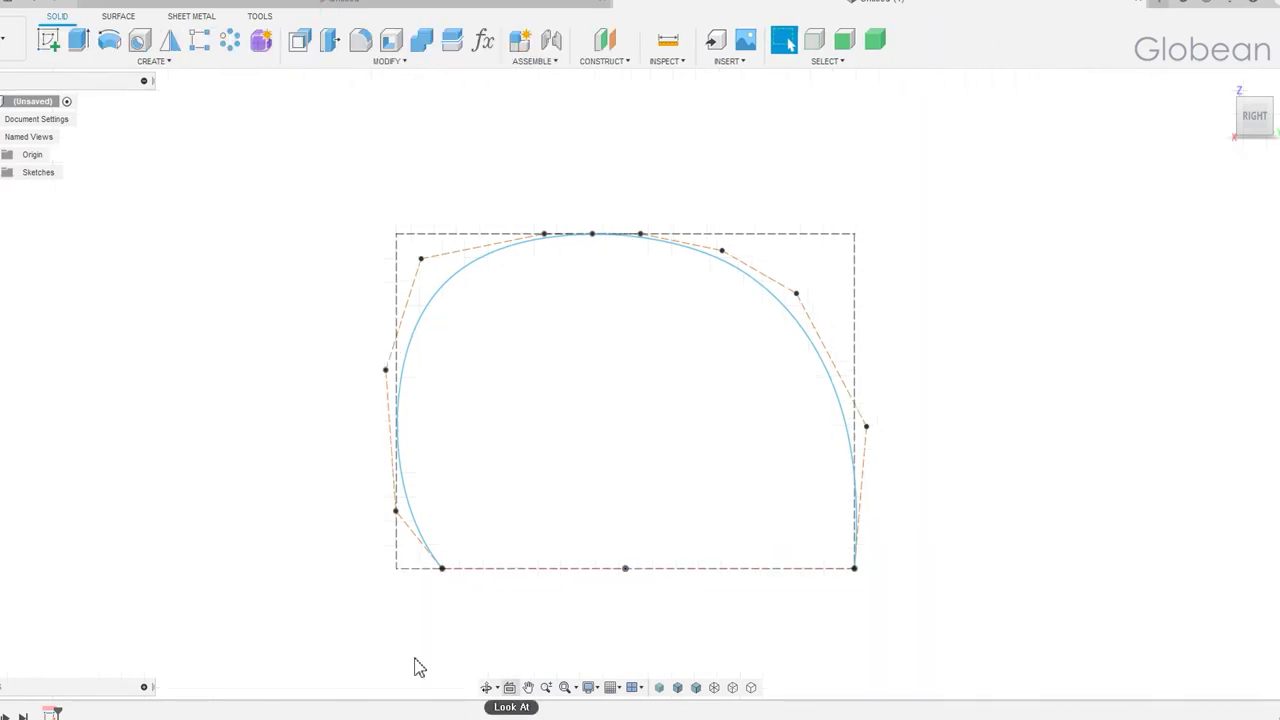
click(1222, 83)
click(720, 430)
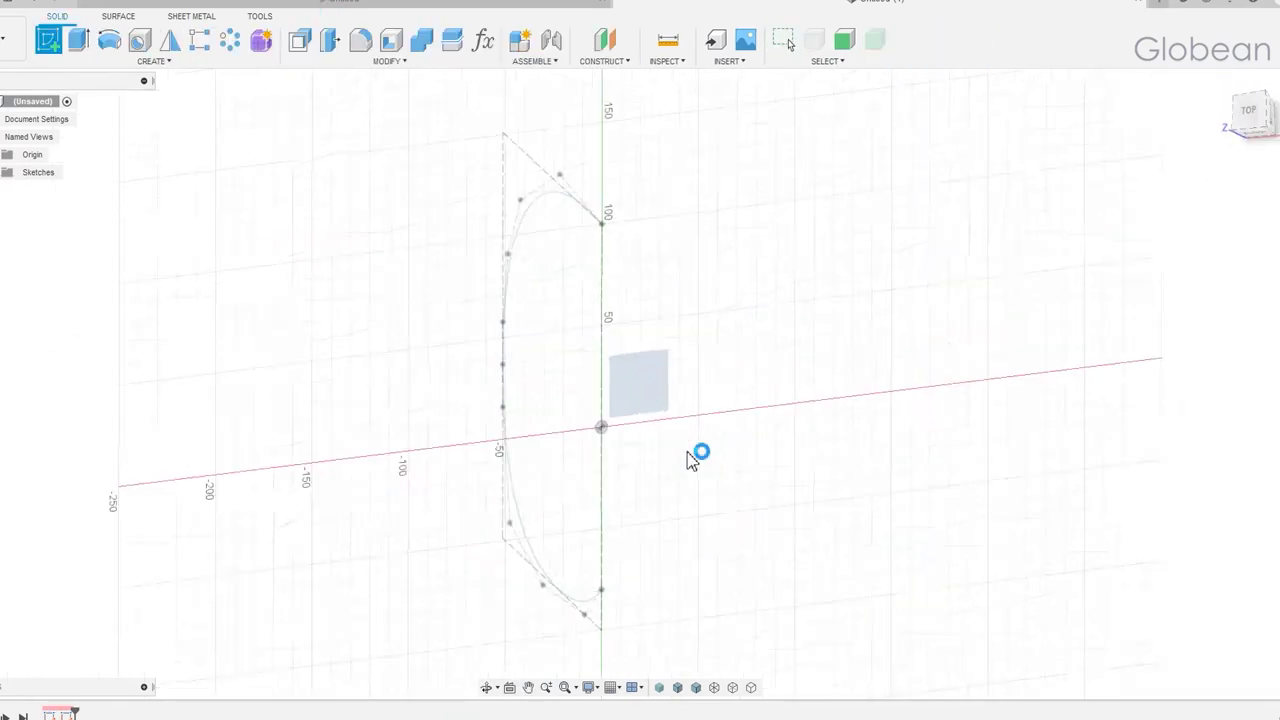
mouse_move(645, 480)
shift+middle_down()
mouse_move(606, 400)
mouse_move(631, 414)
shift+middle_up()
key(p)
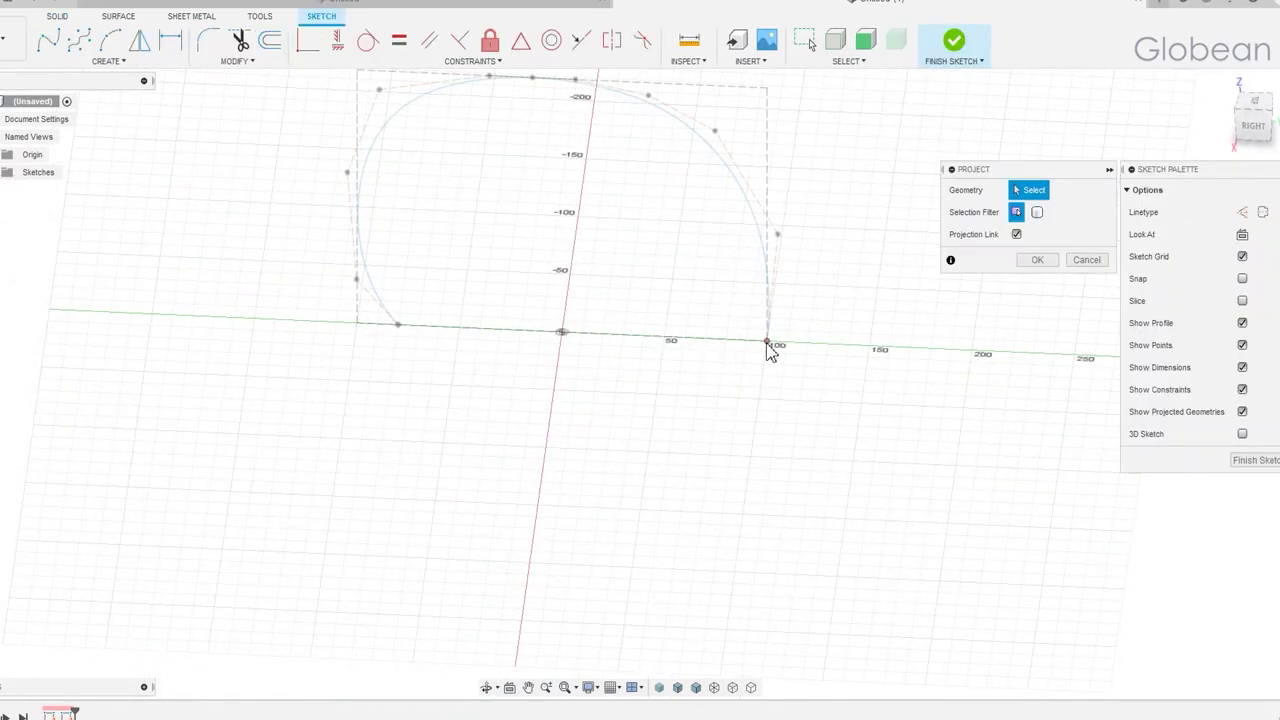
click(1088, 260)
- Draw a rectangle from the projected endpoint and dimension its width to 95
key(r)
shift+middle_drag(771, 375, 718, 342)
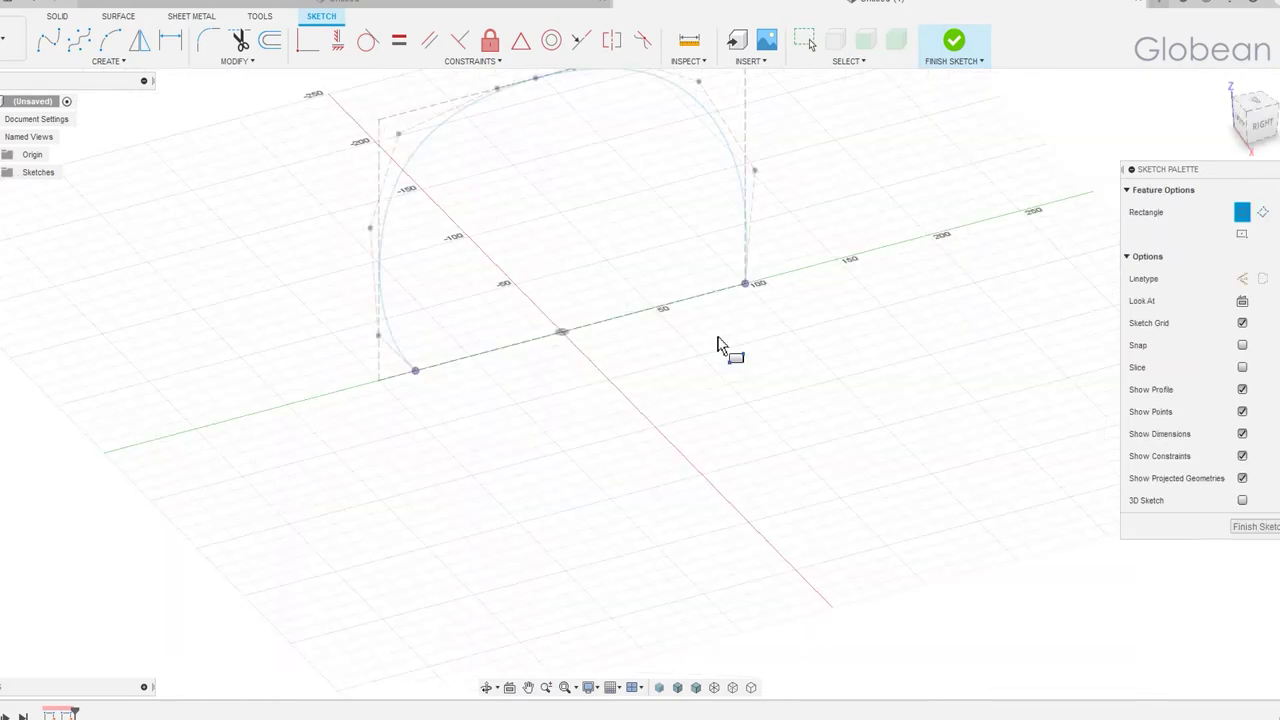
click(415, 372)
click(830, 378)
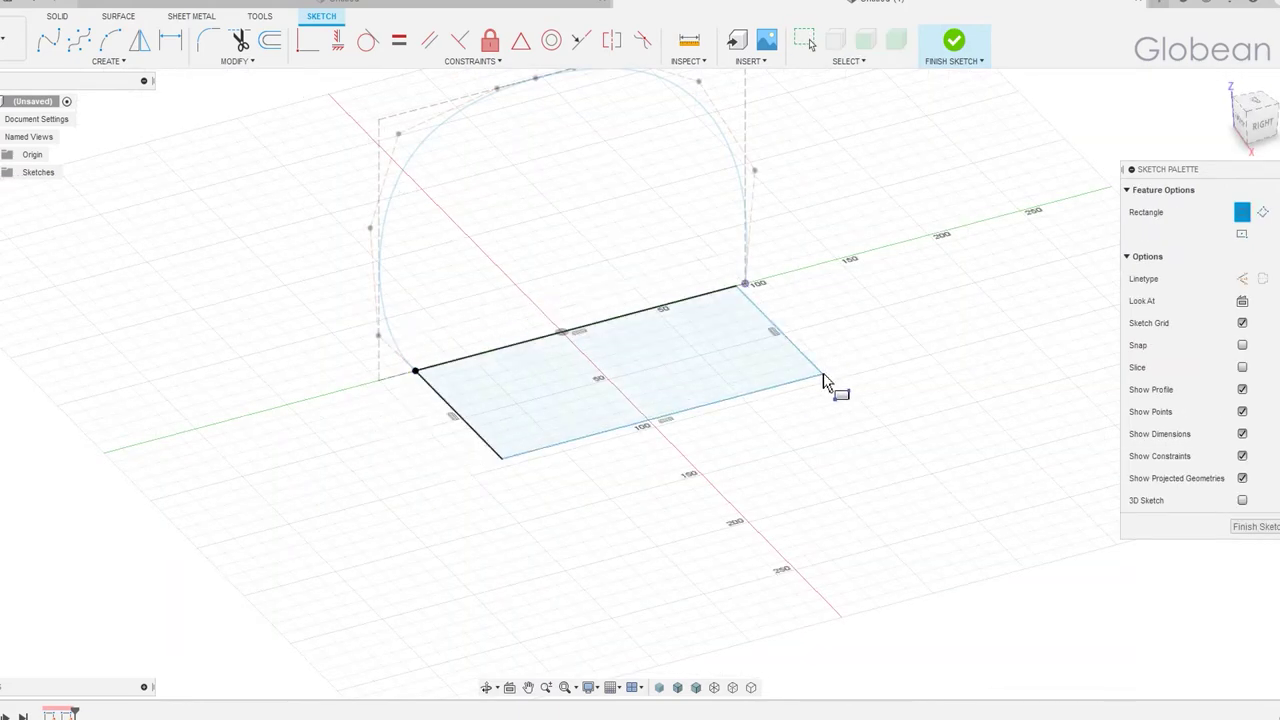
scroll(775, 315, up, 4)
shift+middle_drag(757, 437, 777, 557)
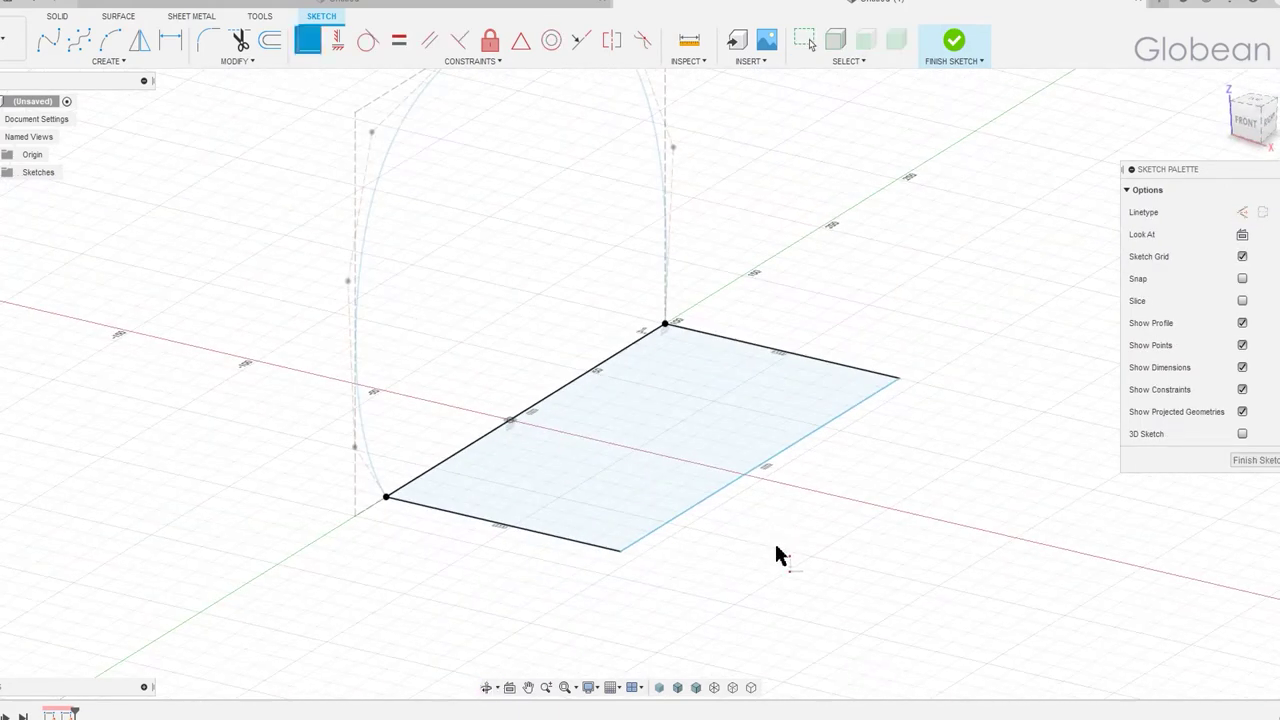
key(d)
click(575, 546)
click(588, 558)
text(95)
key(Return)
- Convert the rectangle to construction lines and switch to the Top view
shift+middle_drag(634, 614, 749, 509)
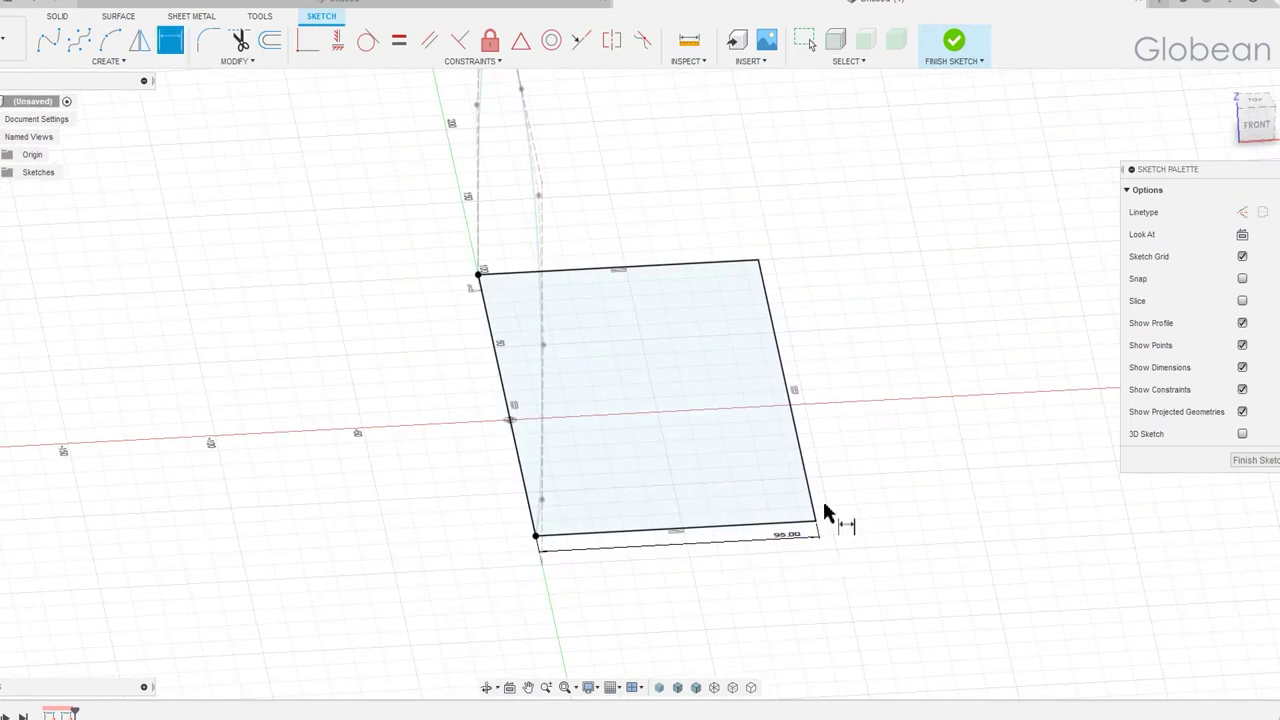
drag(834, 268, 525, 570)
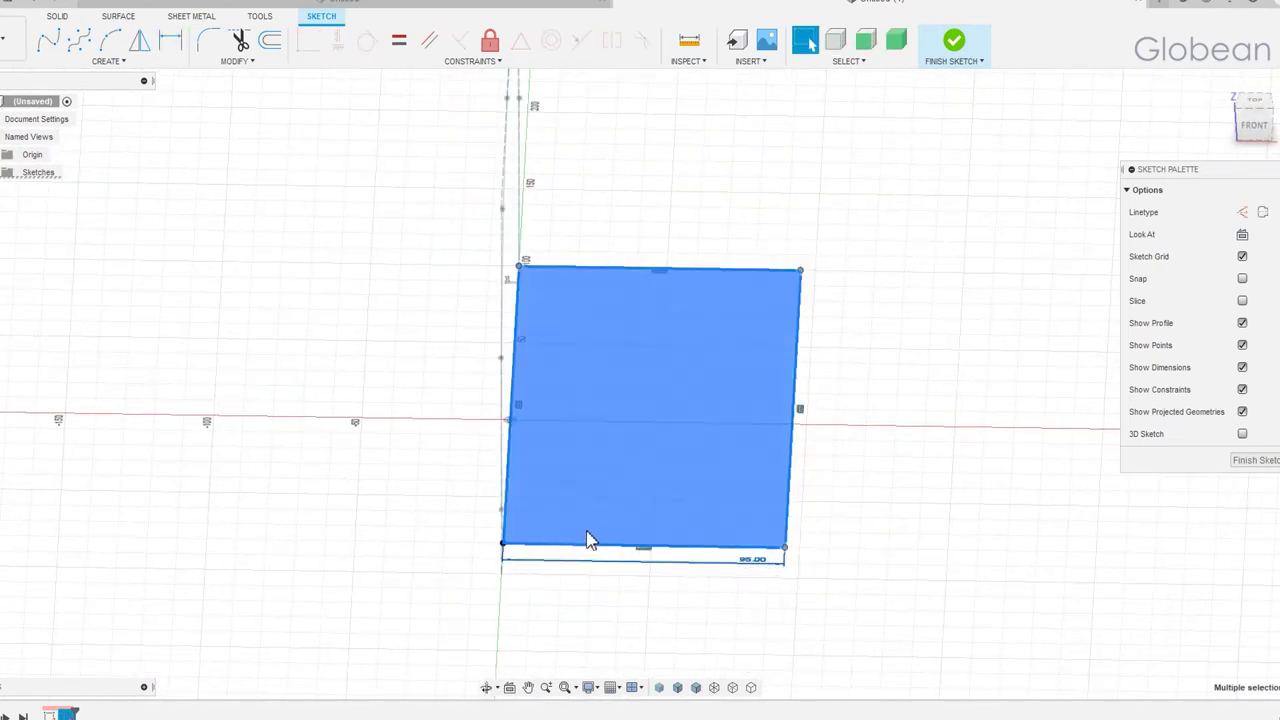
key(x)
click(826, 514)
click(1266, 118)
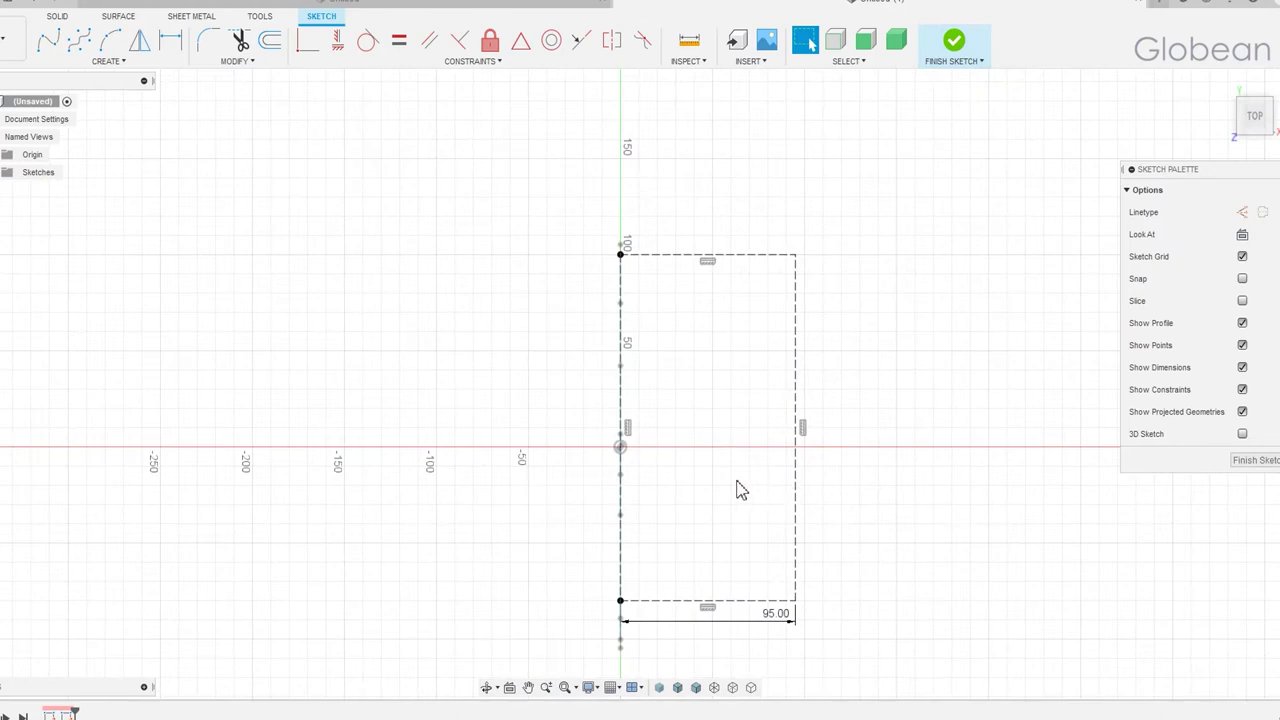
- Draw a D-shaped fit-point spline curving down inside the rectangle
click(79, 40)
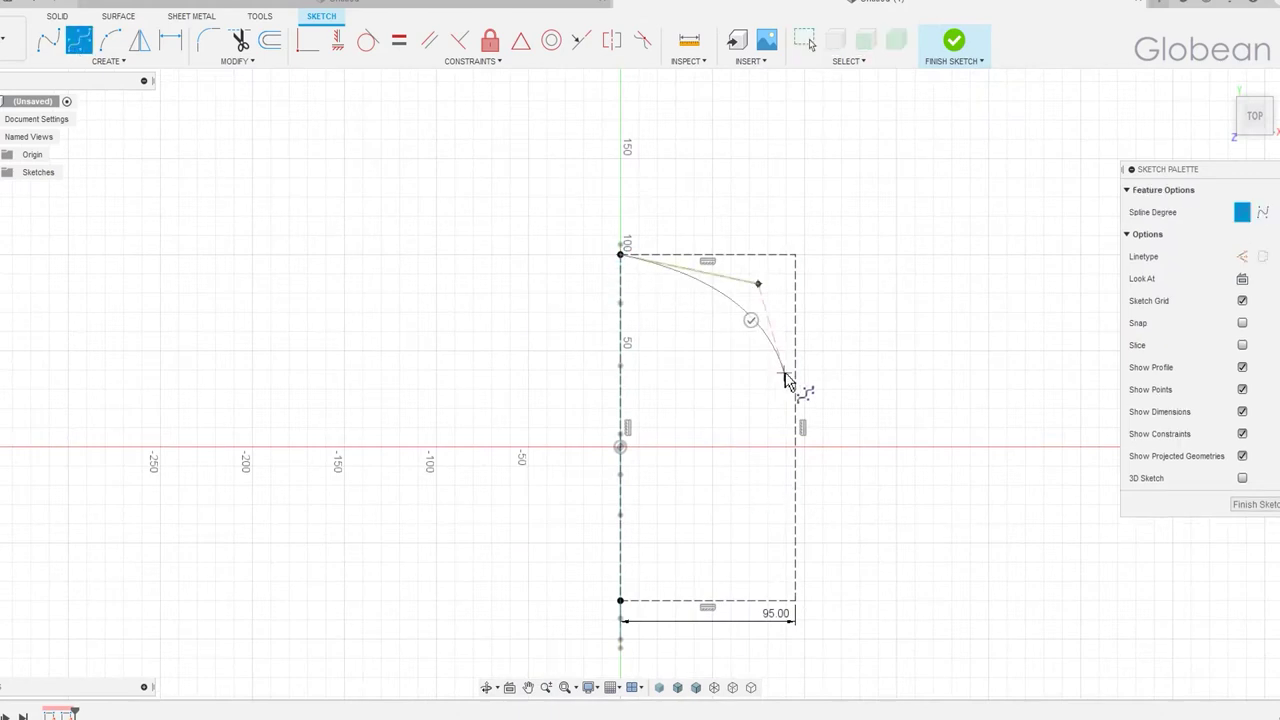
click(788, 369)
click(788, 529)
click(727, 585)
click(620, 600)
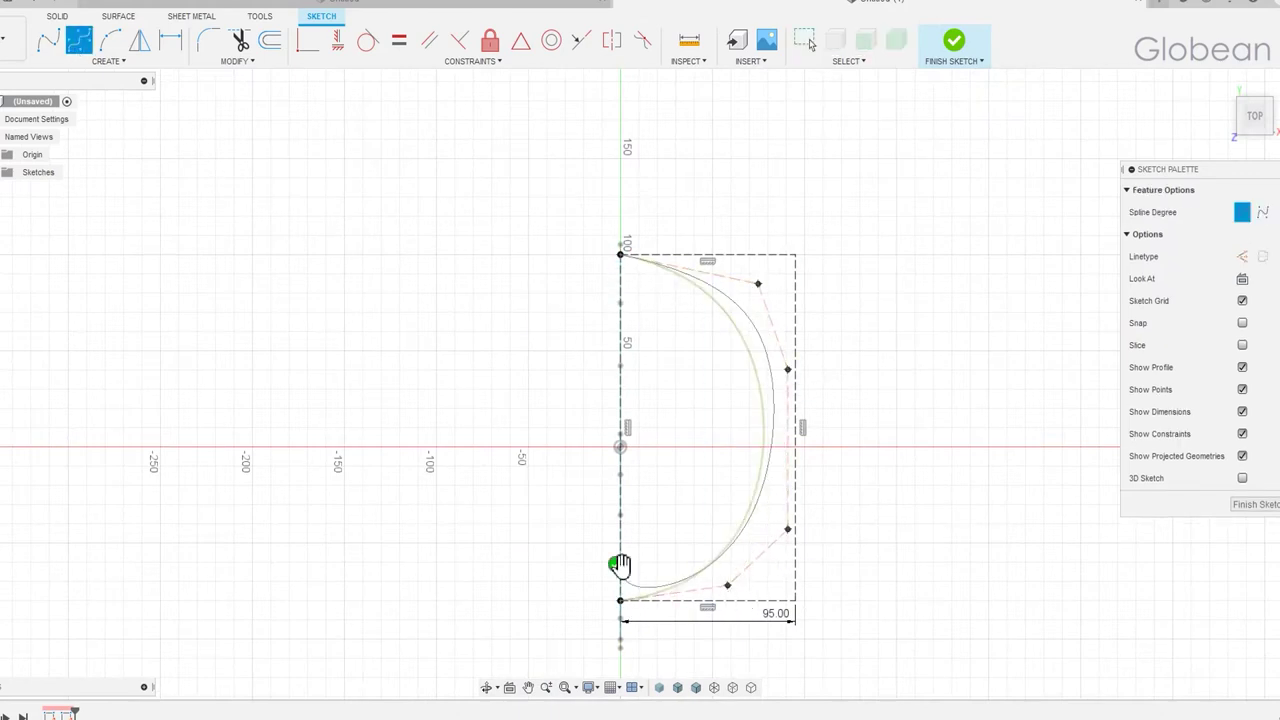
click(614, 565)
- Constrain the spline's control segments horizontal/vertical and drag control points to widen the curve
click(337, 40)
click(731, 278)
click(680, 593)
click(788, 455)
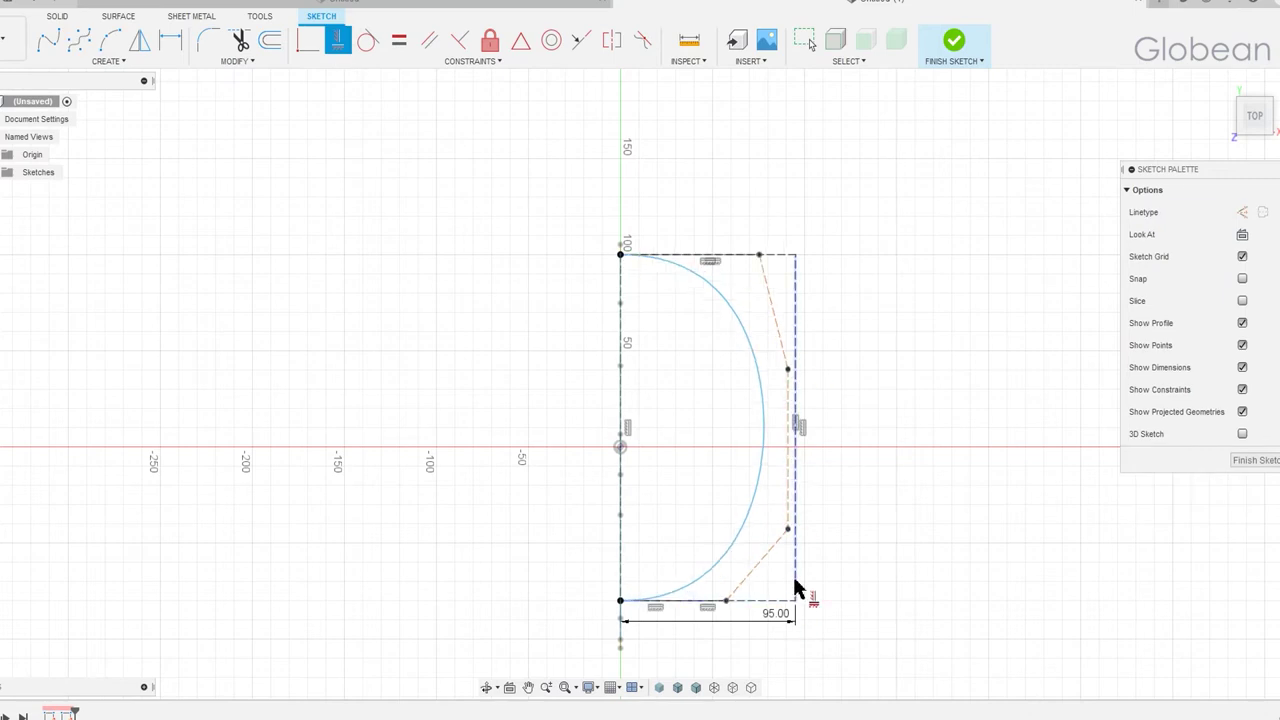
key(Escape)
drag(789, 531, 825, 579)
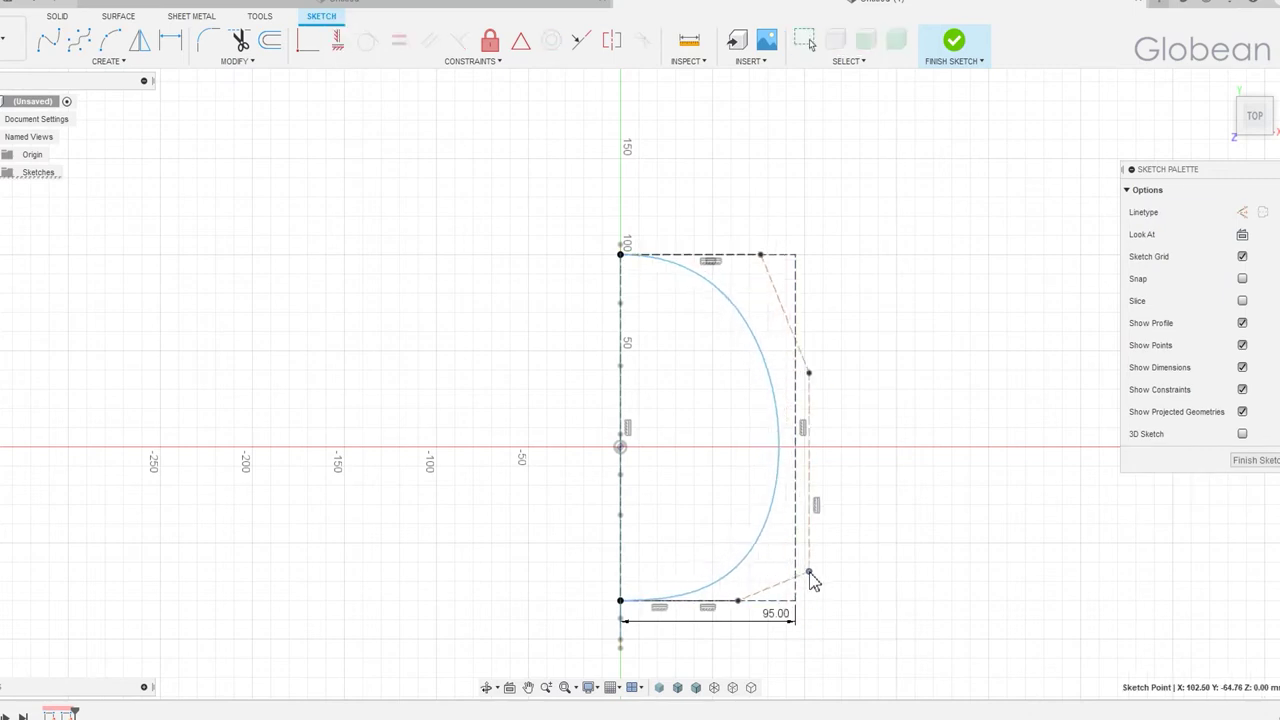
mouse_move(824, 375)
mouse_down()
mouse_move(825, 335)
mouse_move(831, 349)
mouse_up()
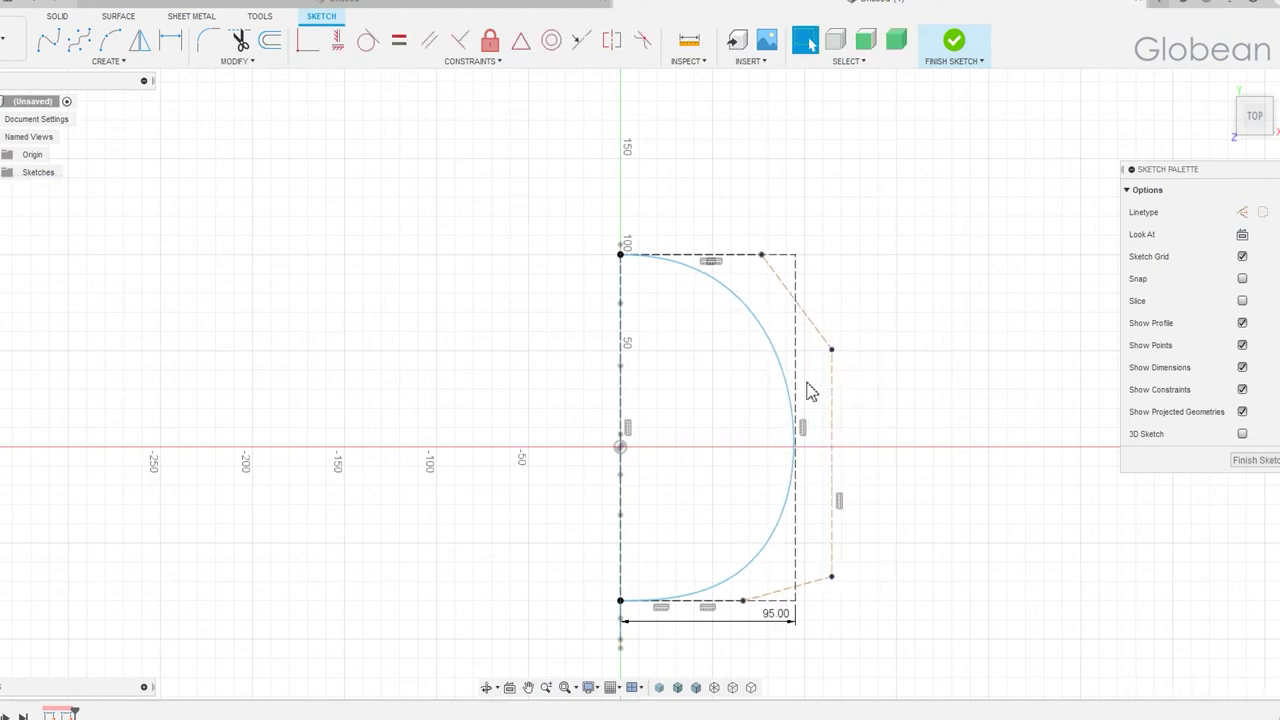
- Mirror the spline across the construction line to close the oval outline
click(796, 392)
shift+middle_drag(763, 362, 645, 395)
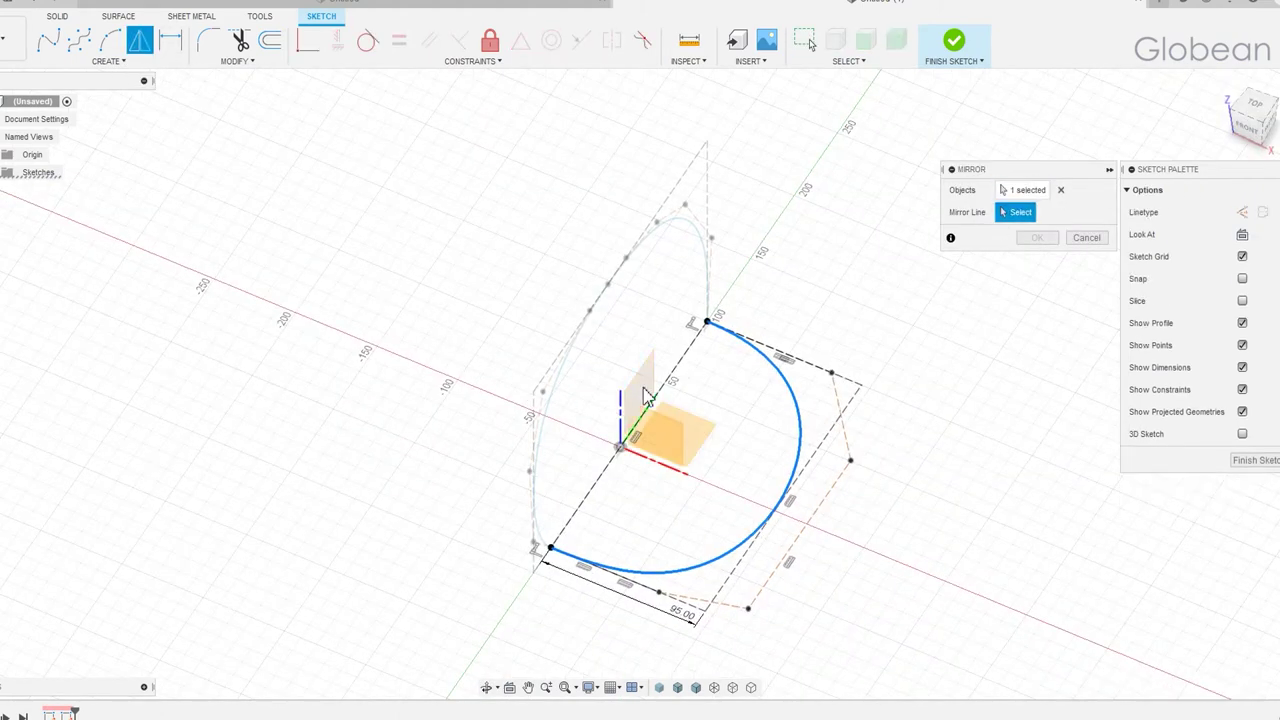
click(645, 395)
key(Return)
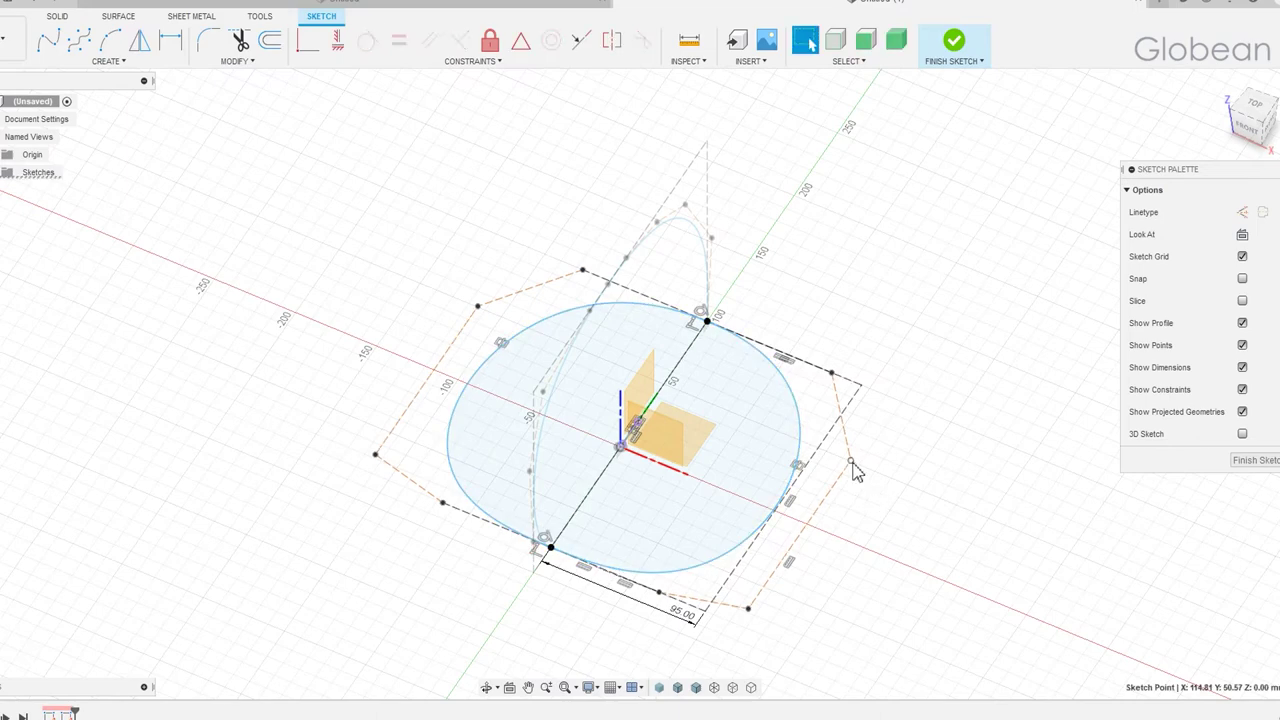
mouse_move(891, 197)
shift+middle_down()
mouse_move(880, 266)
mouse_move(944, 250)
shift+middle_up()
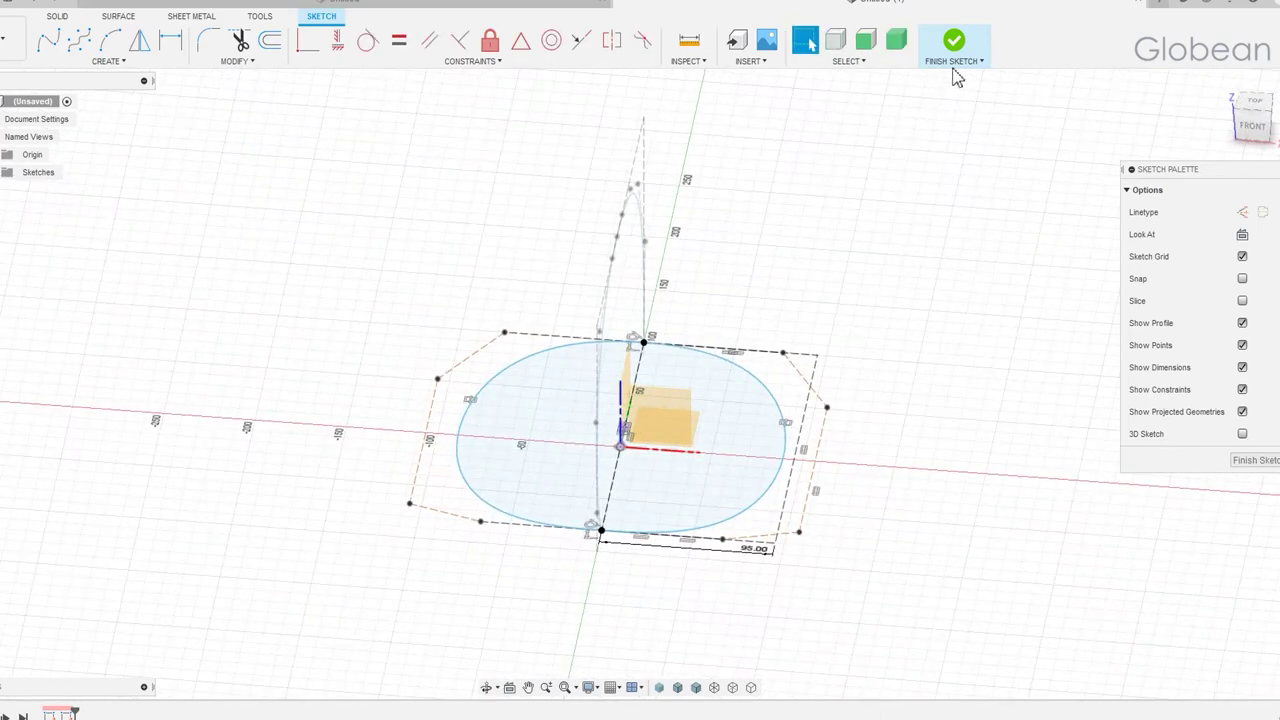
- Finish the oval sketch, then sketch on the front plane and intersect the oval and arch curves
click(953, 55)
shift+middle_drag(914, 491, 880, 409)
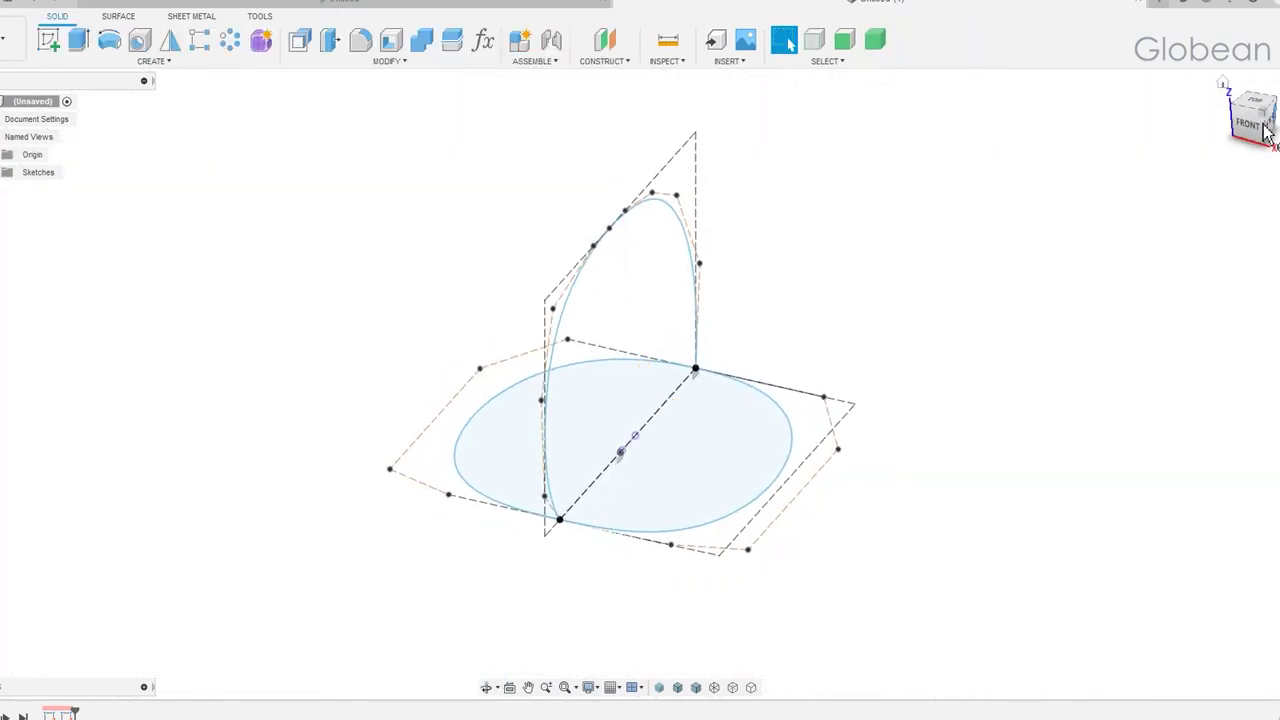
click(671, 425)
shift+middle_drag(729, 289, 606, 242)
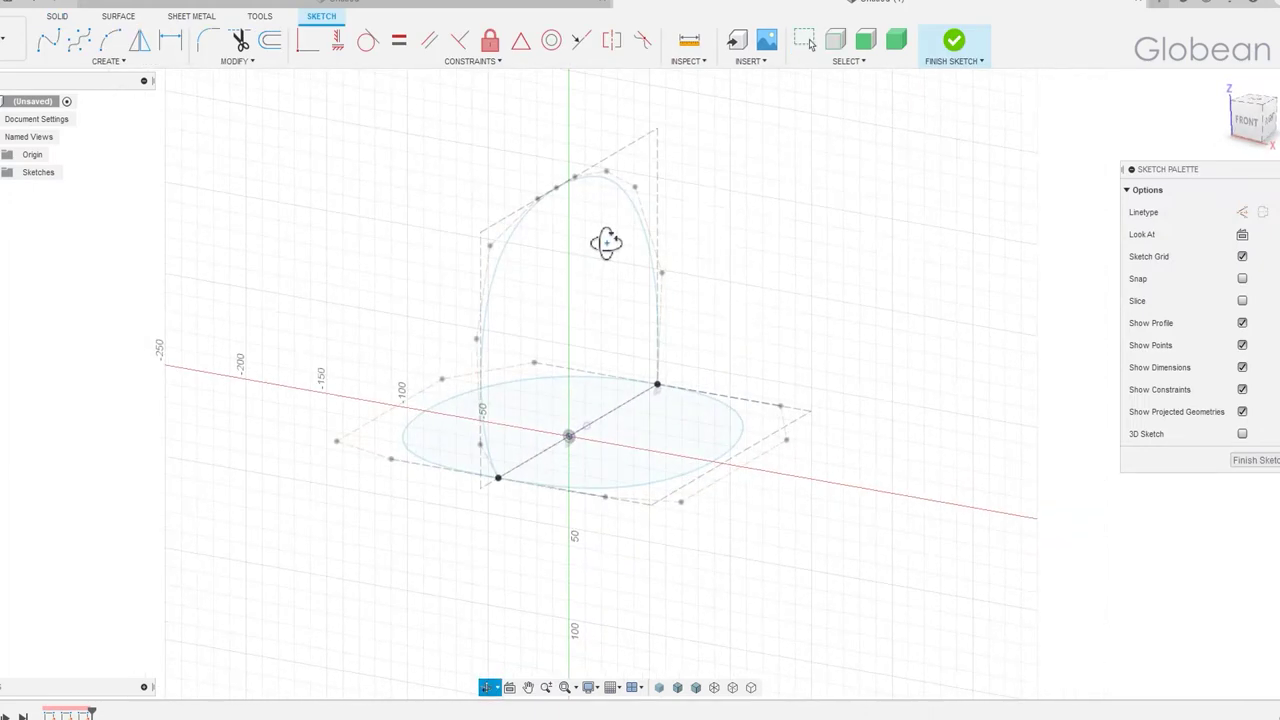
click(110, 62)
mouse_move(76, 324)
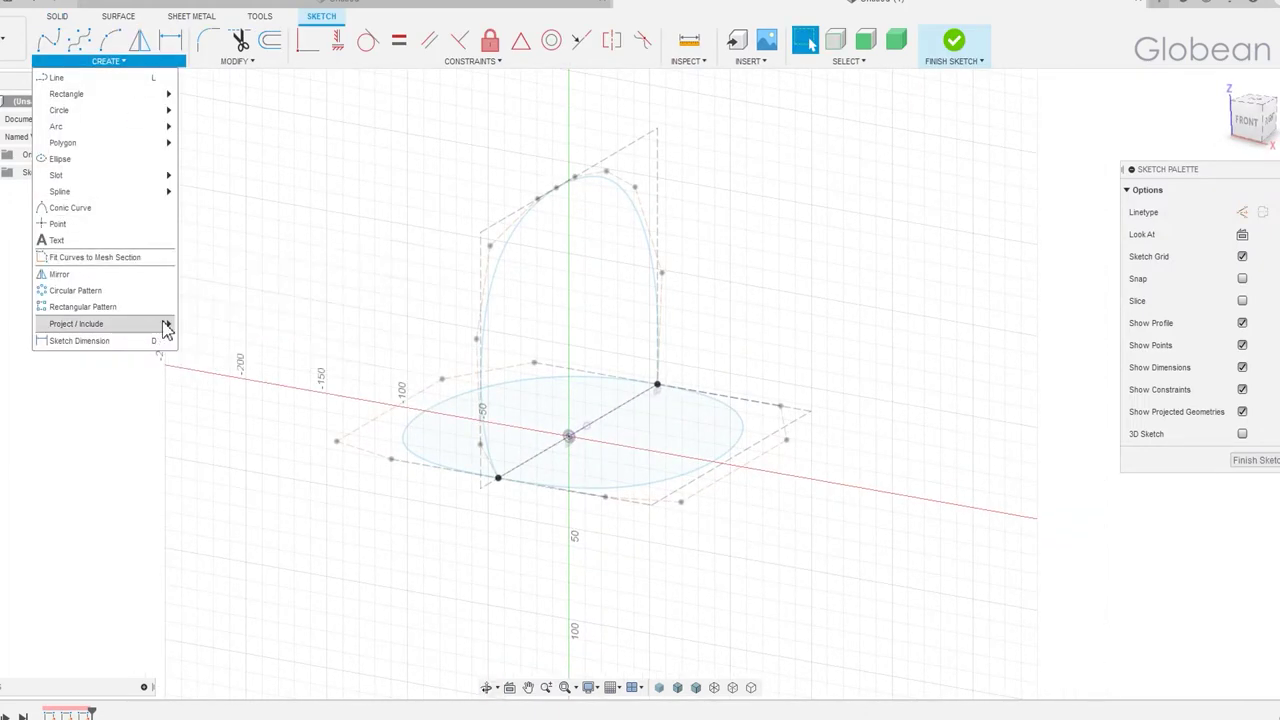
click(220, 341)
click(405, 440)
click(482, 290)
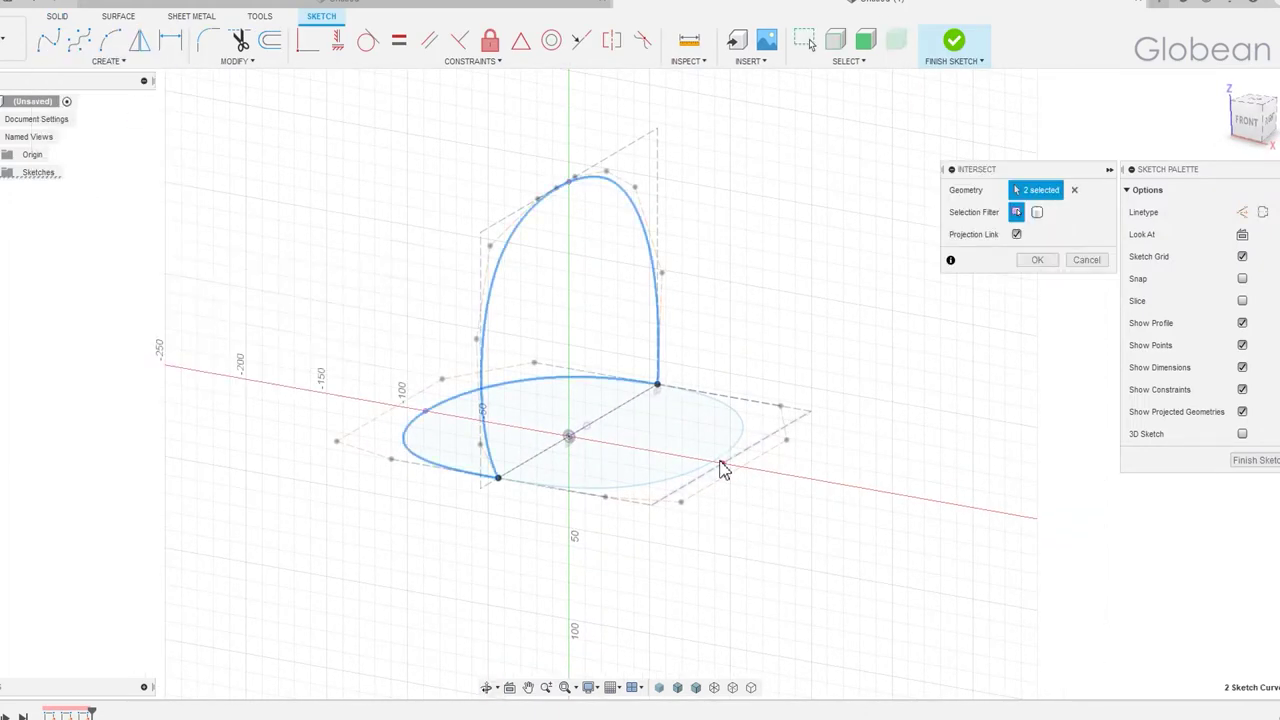
click(1037, 259)
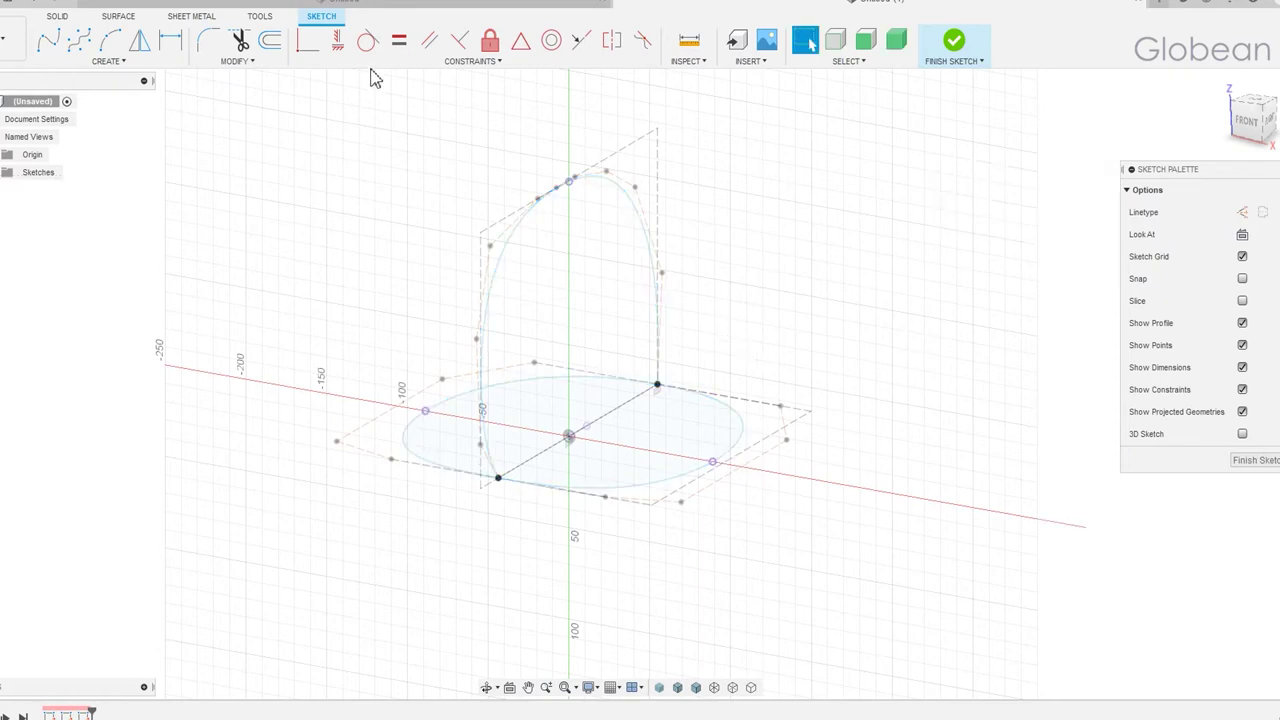
- Draw a spline from the arch top to the oval's right edge and round it out
click(80, 40)
click(569, 180)
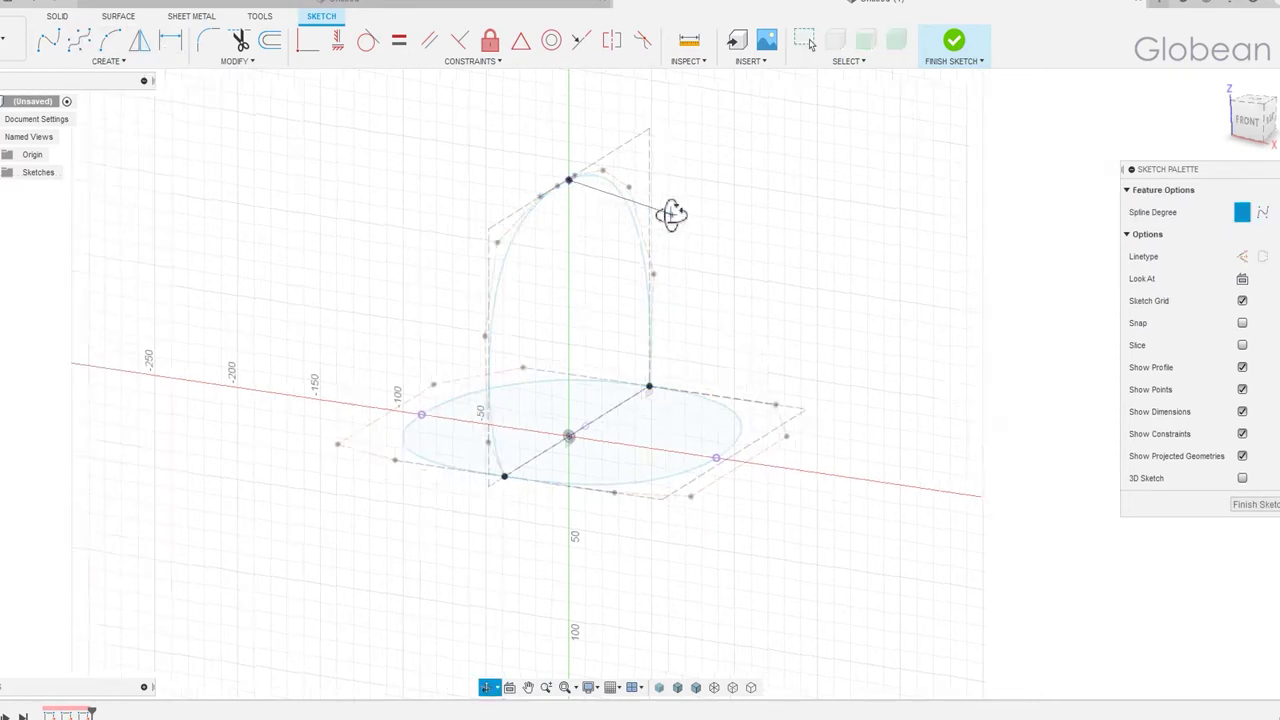
click(1245, 117)
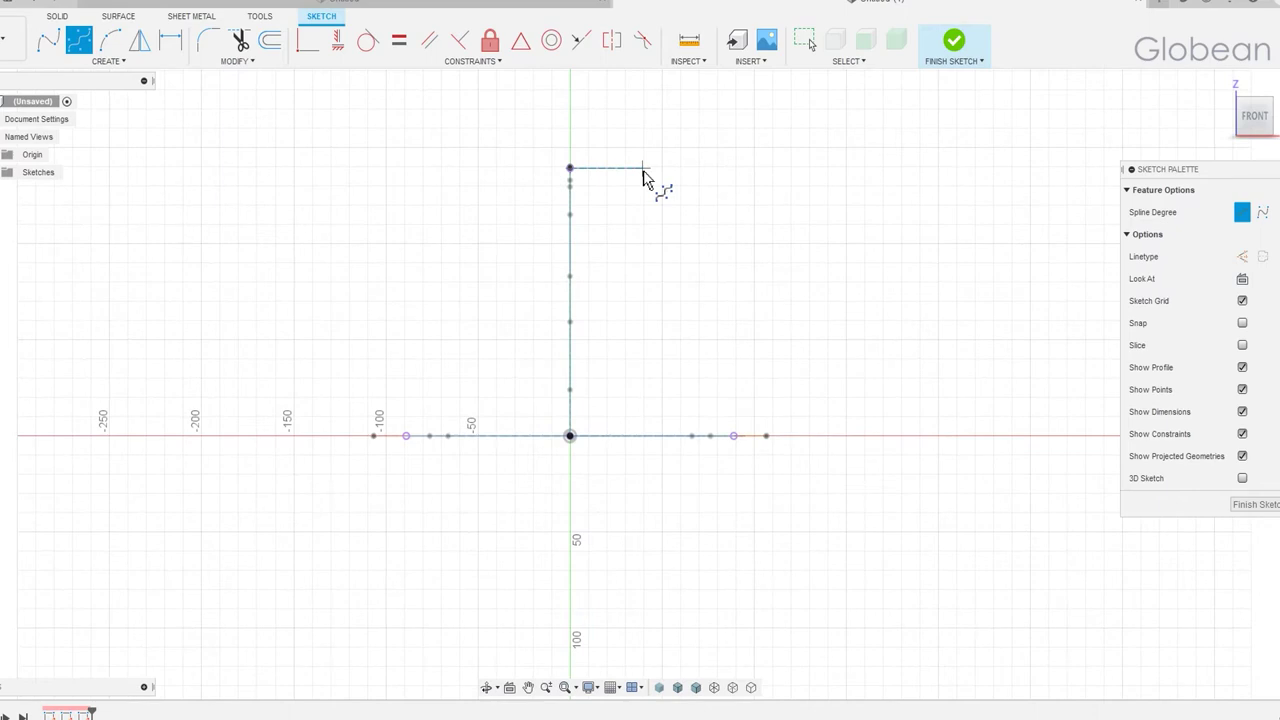
click(766, 326)
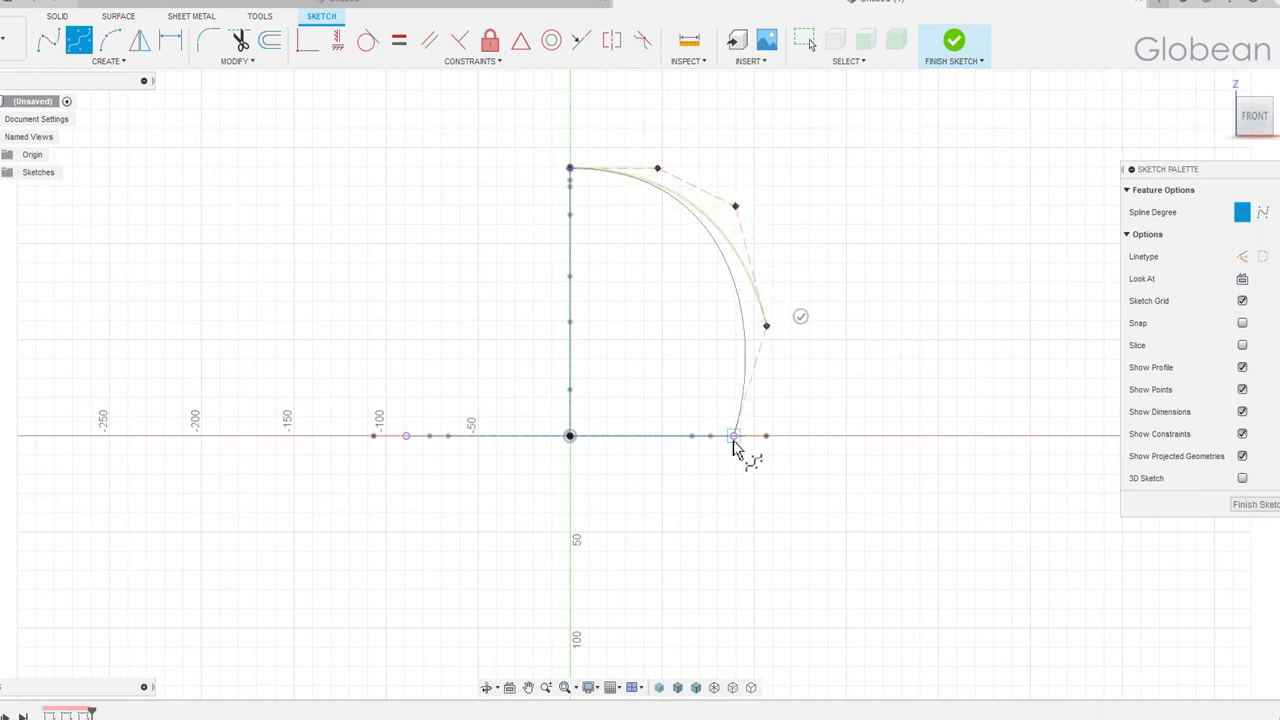
double_click(734, 436)
right_click(632, 170)
click(670, 183)
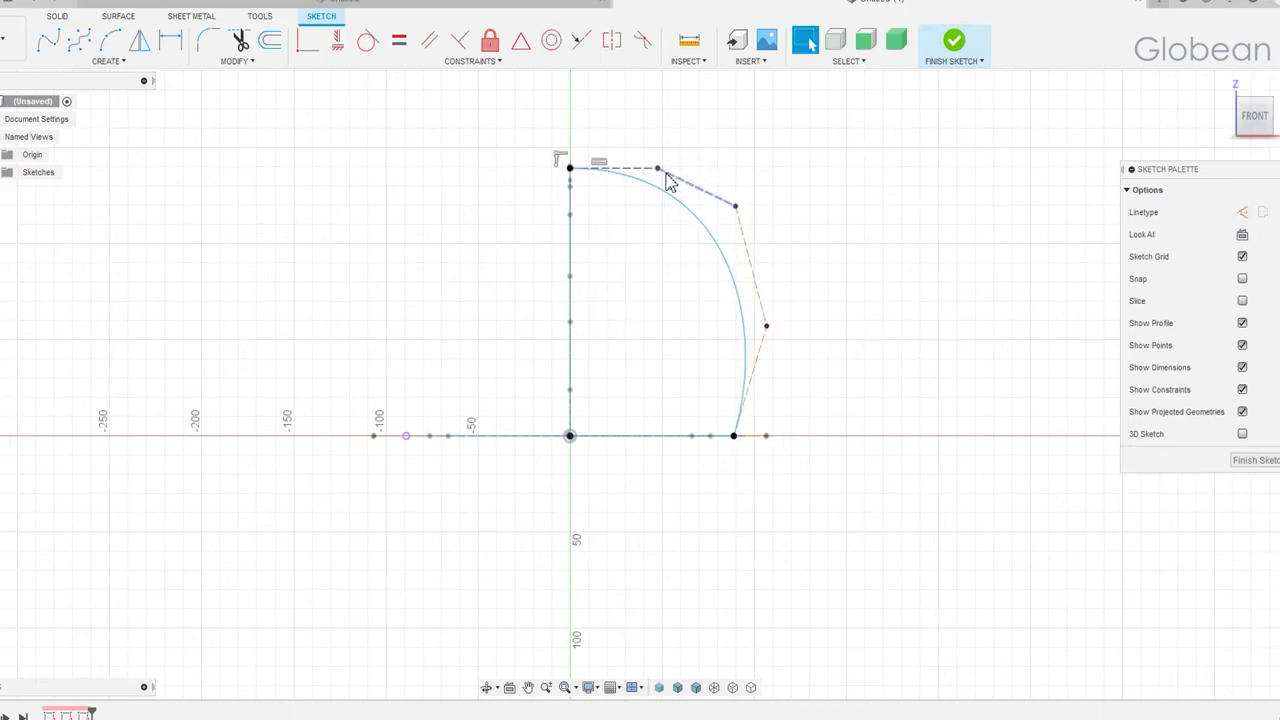
drag(766, 326, 774, 289)
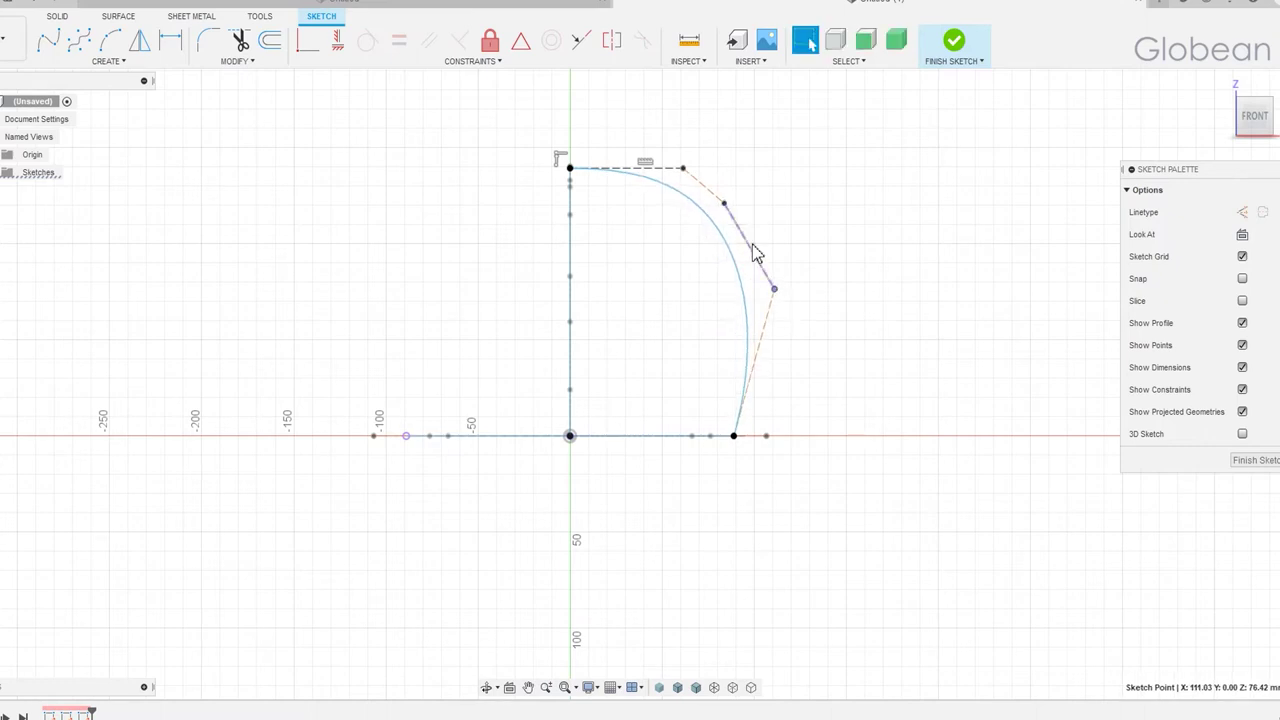
drag(726, 217, 723, 204)
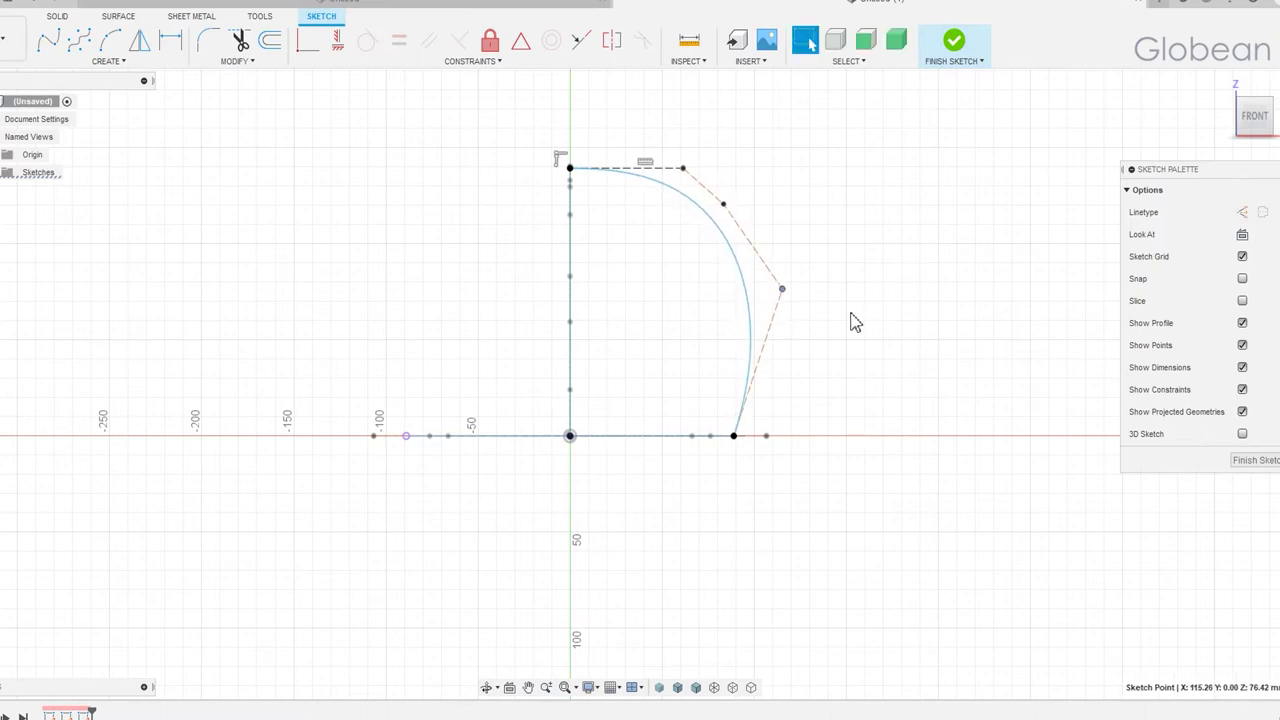
- Mirror the right arc across the centre curve, make both arcs symmetric, and finish the sketch
click(136, 42)
shift+middle_drag(930, 256, 590, 368)
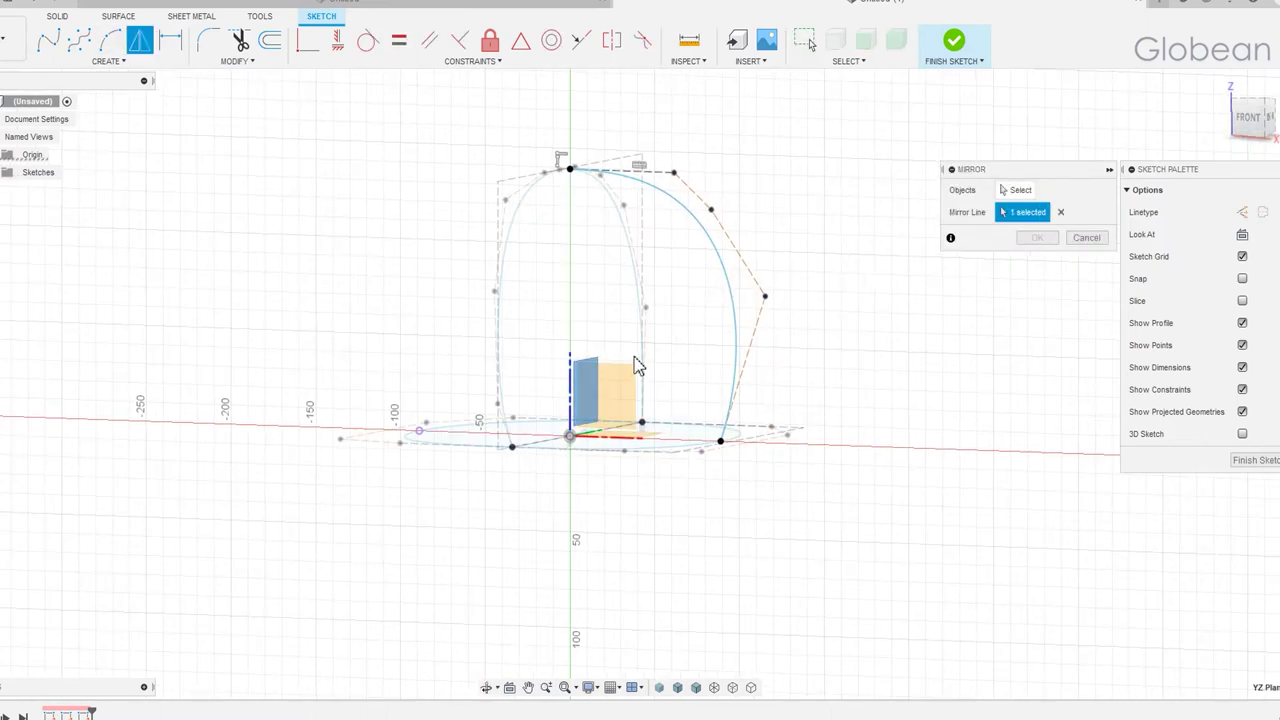
click(1019, 191)
click(726, 308)
click(1037, 237)
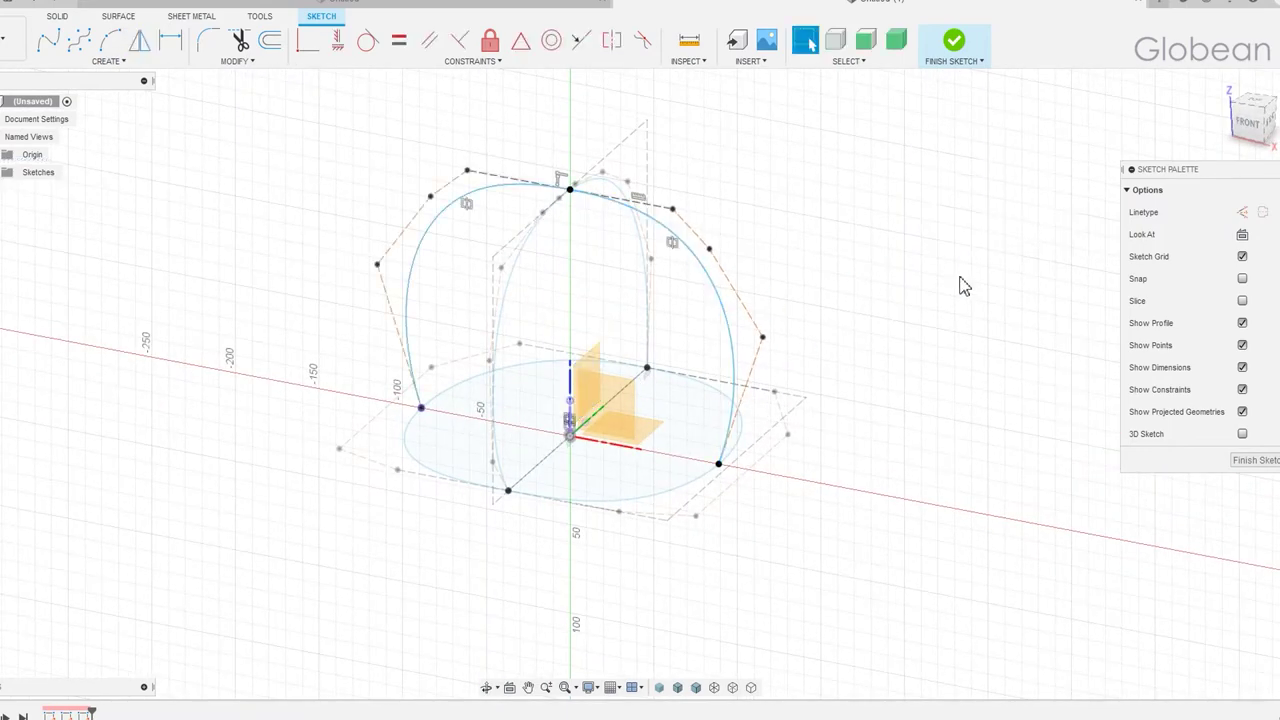
click(368, 40)
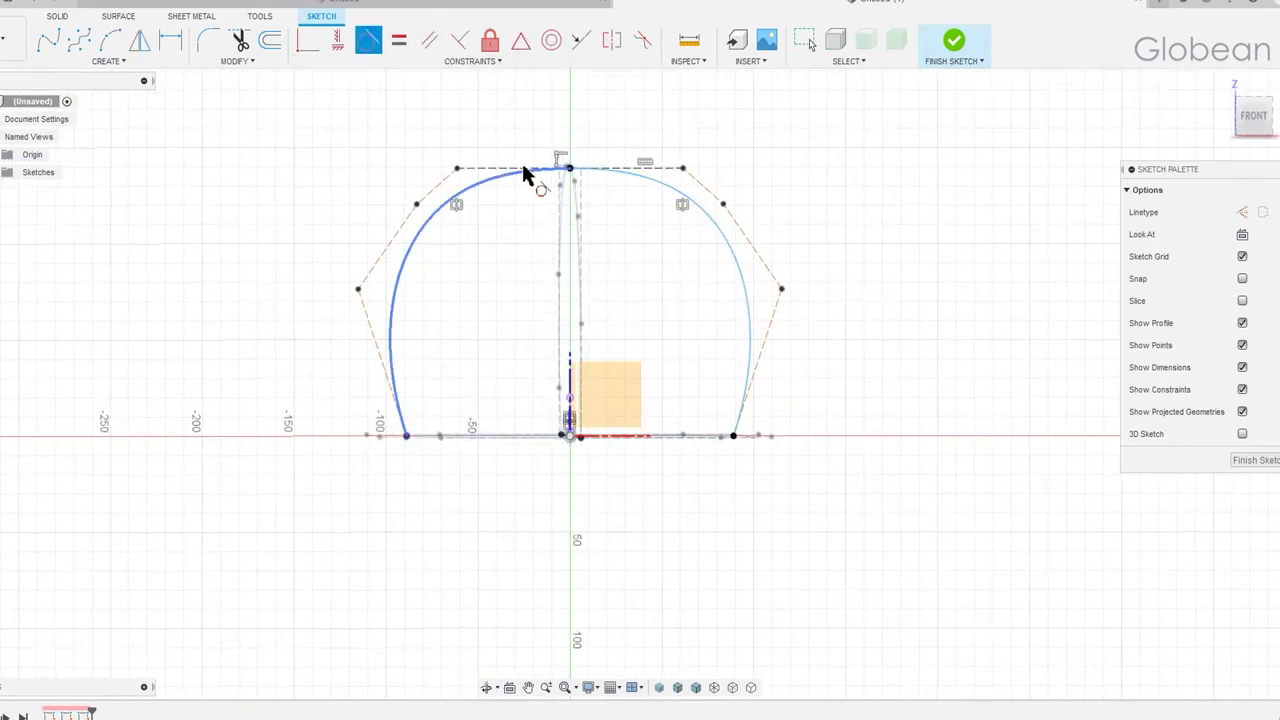
click(781, 290)
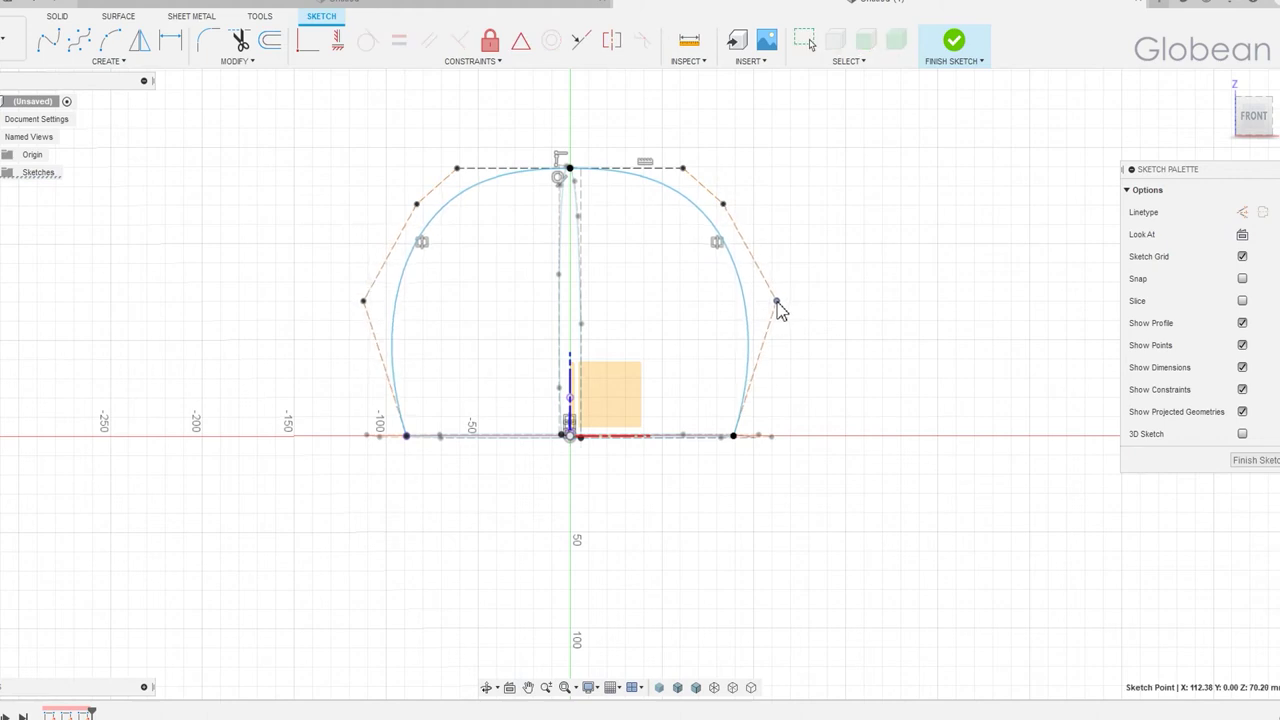
drag(778, 306, 782, 301)
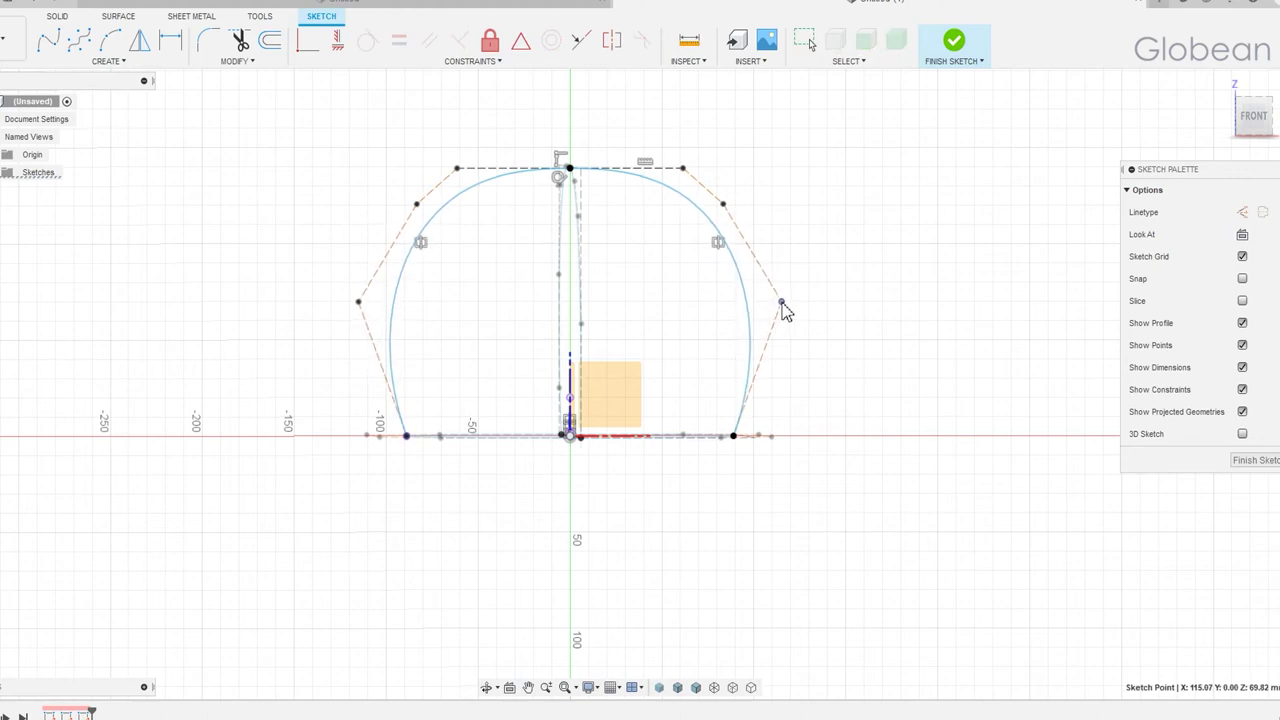
click(955, 42)
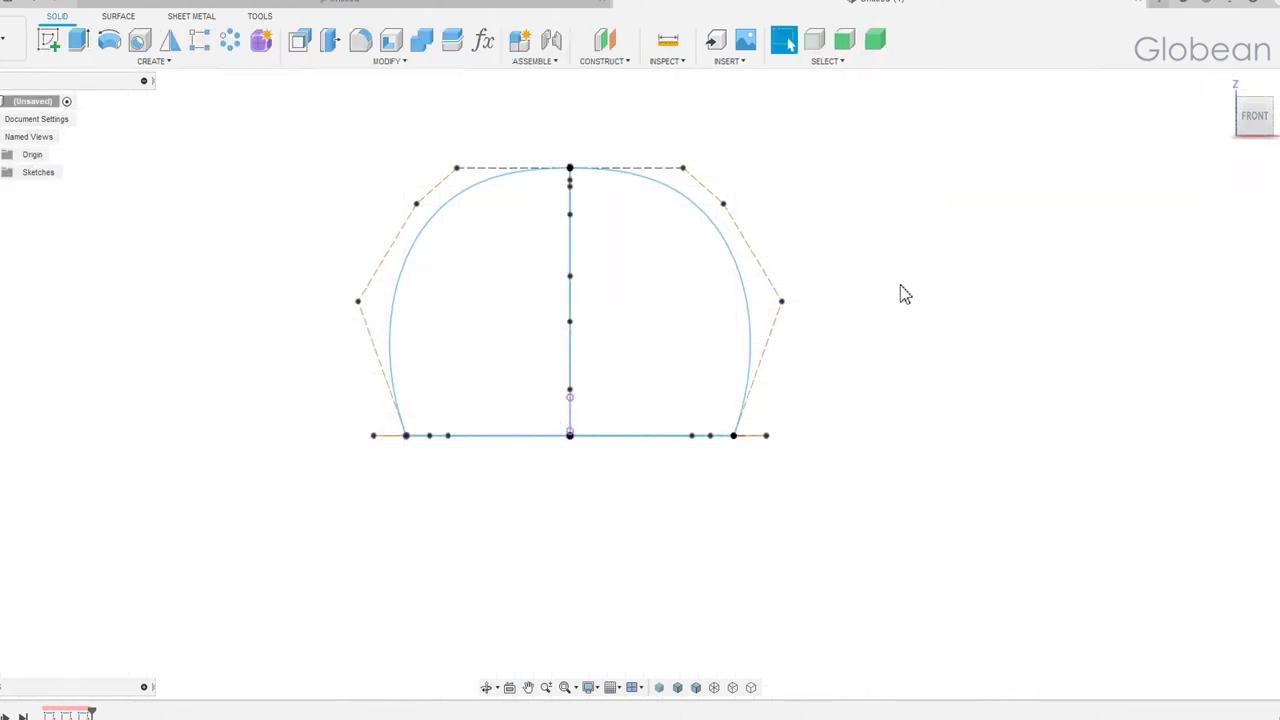
- Create an offset plane about 100 mm above the XY ground plane and sketch on it
shift+middle_drag(864, 271, 795, 294)
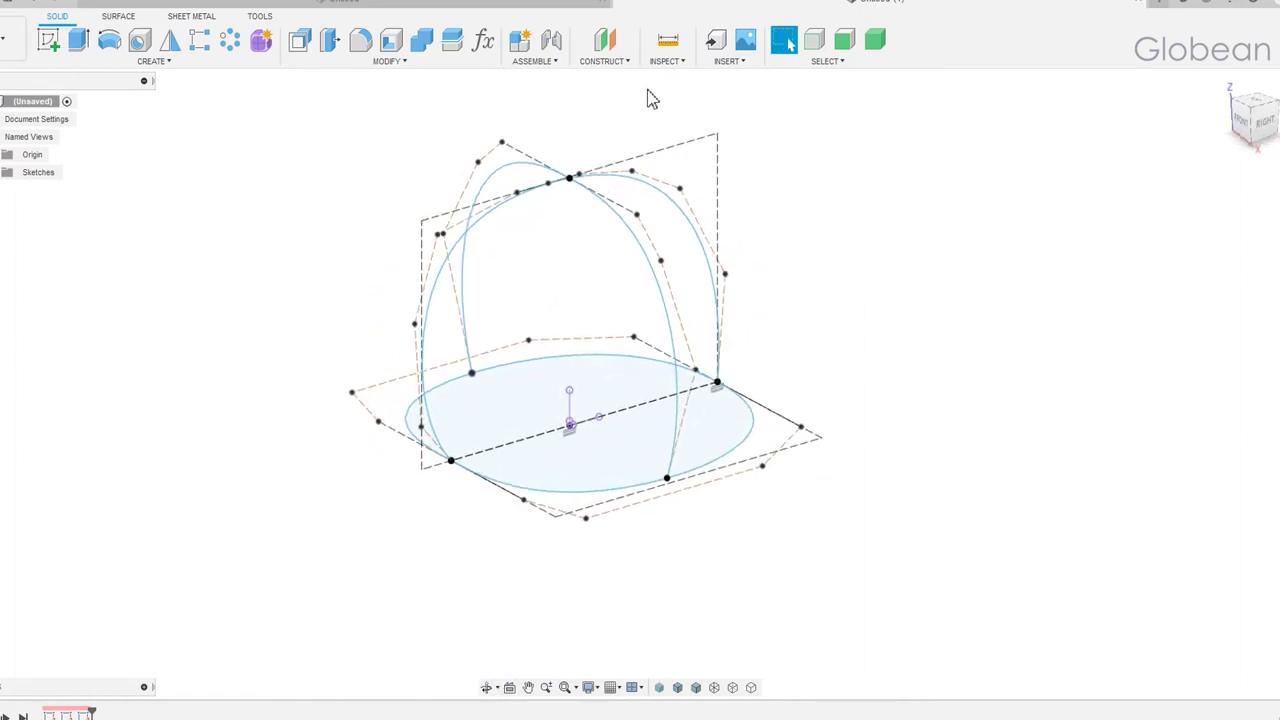
click(604, 44)
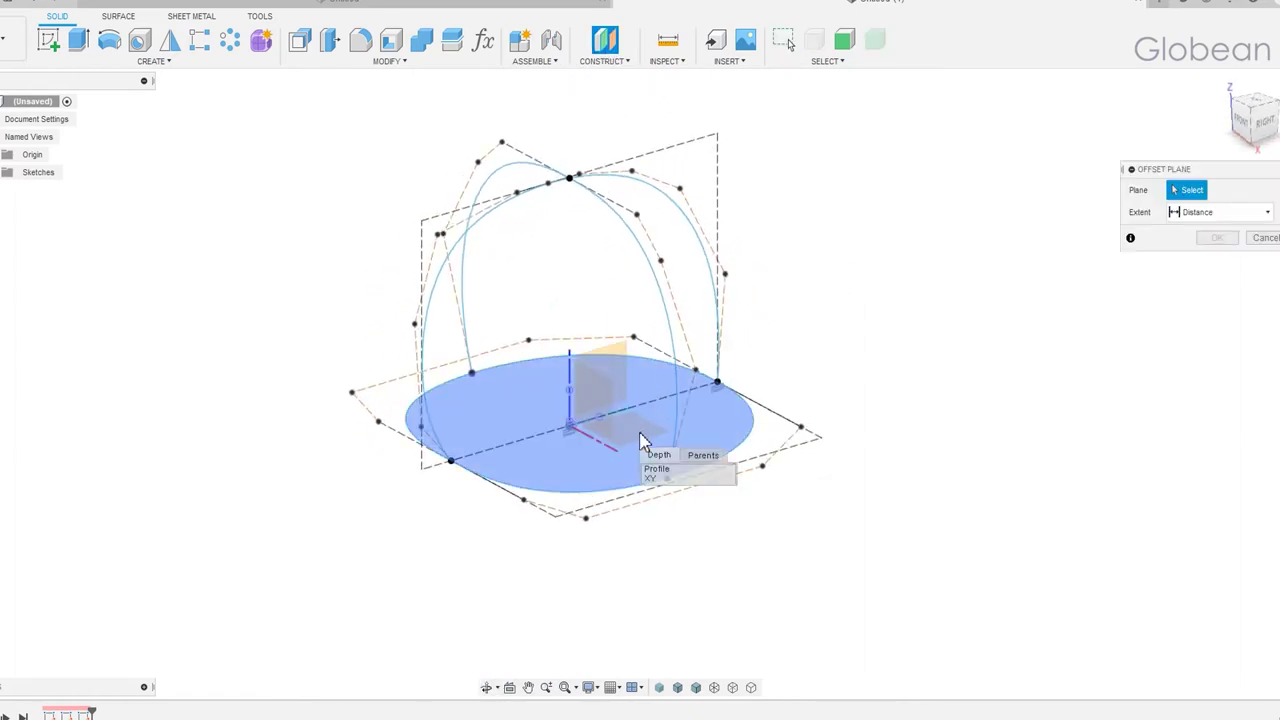
click(656, 485)
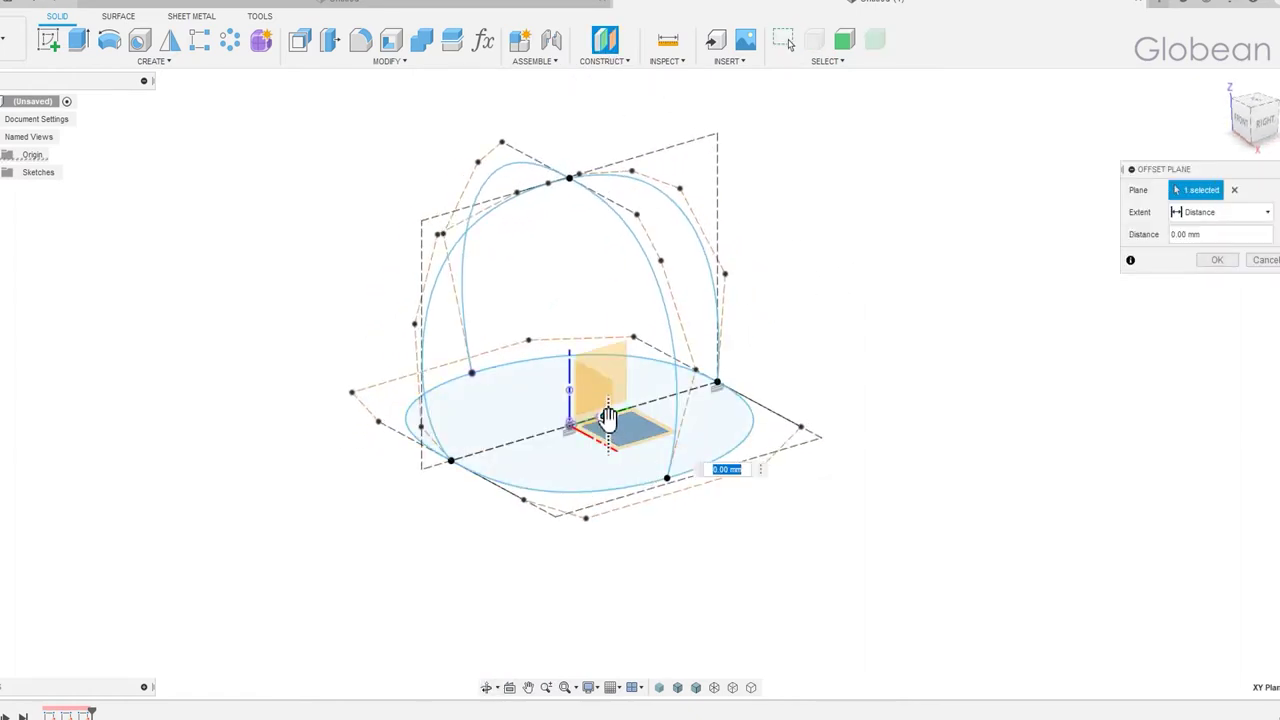
drag(608, 420, 604, 275)
key(Return)
click(624, 268)
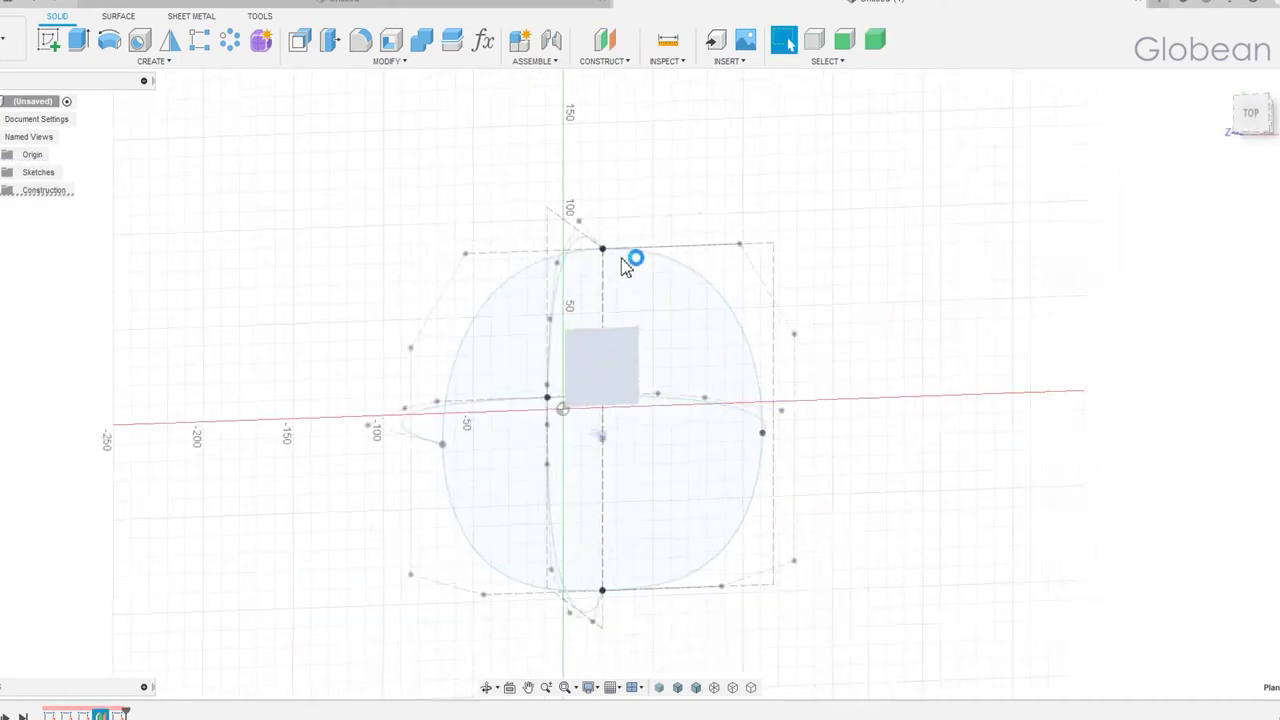
- Intersect the right arc and tall centre curve with the new sketch plane to get reference points
shift+middle_drag(340, 380, 306, 314)
click(108, 61)
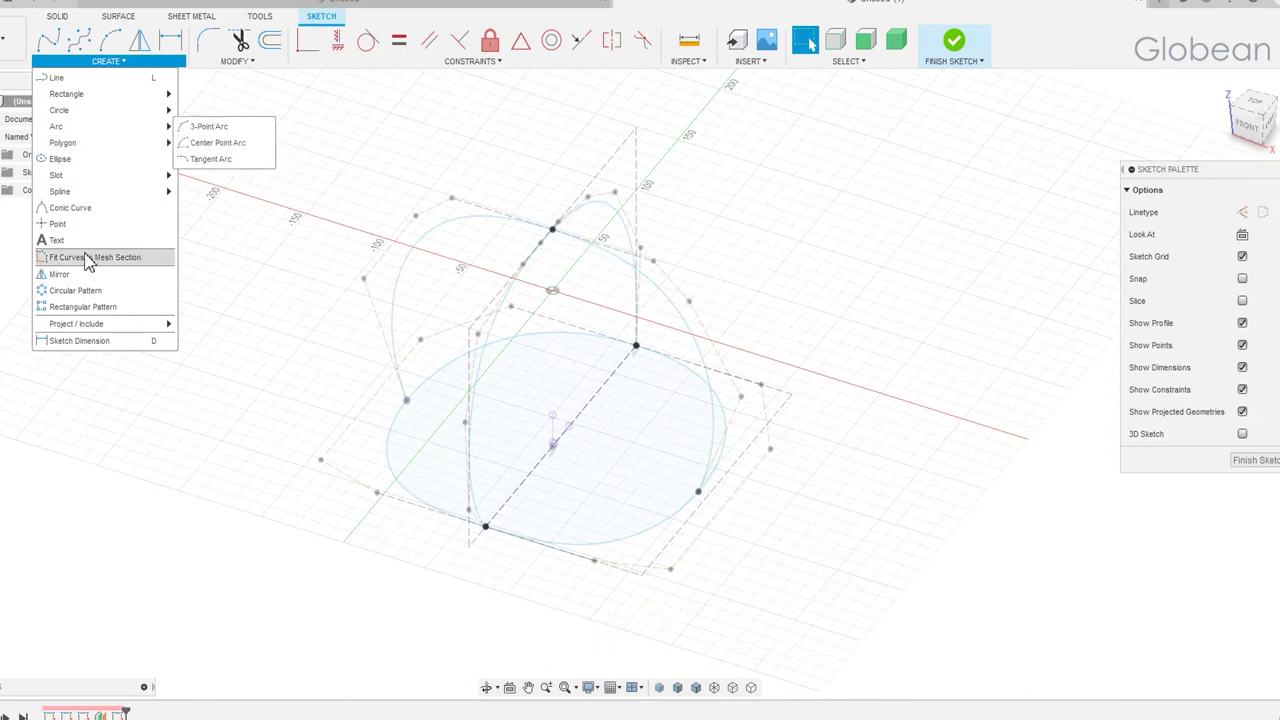
click(209, 346)
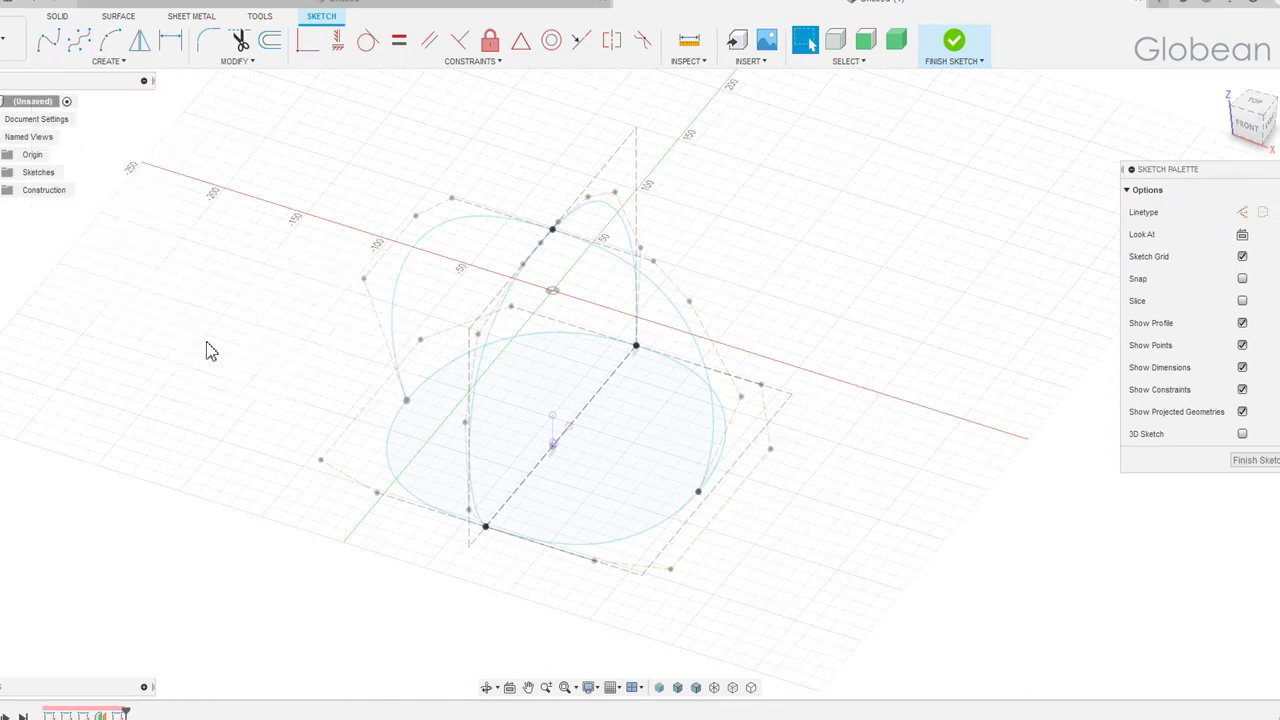
click(693, 338)
click(490, 337)
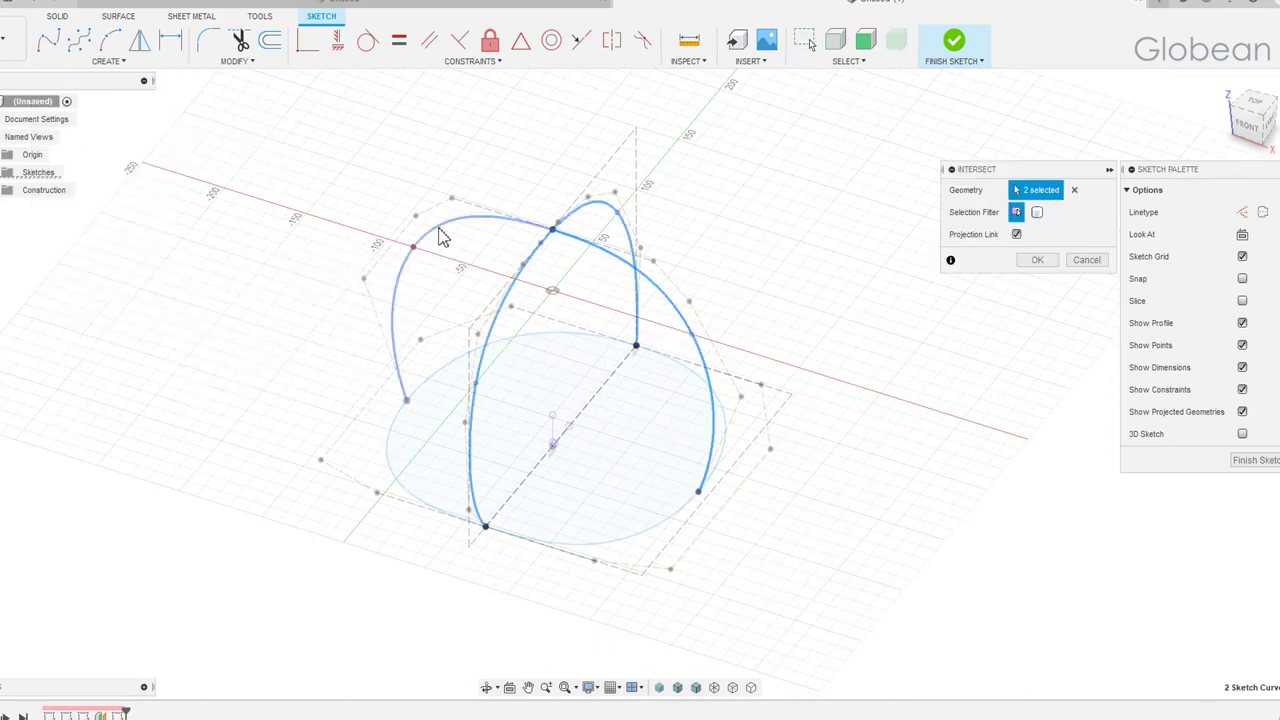
click(1040, 264)
shift+middle_drag(914, 272, 914, 300)
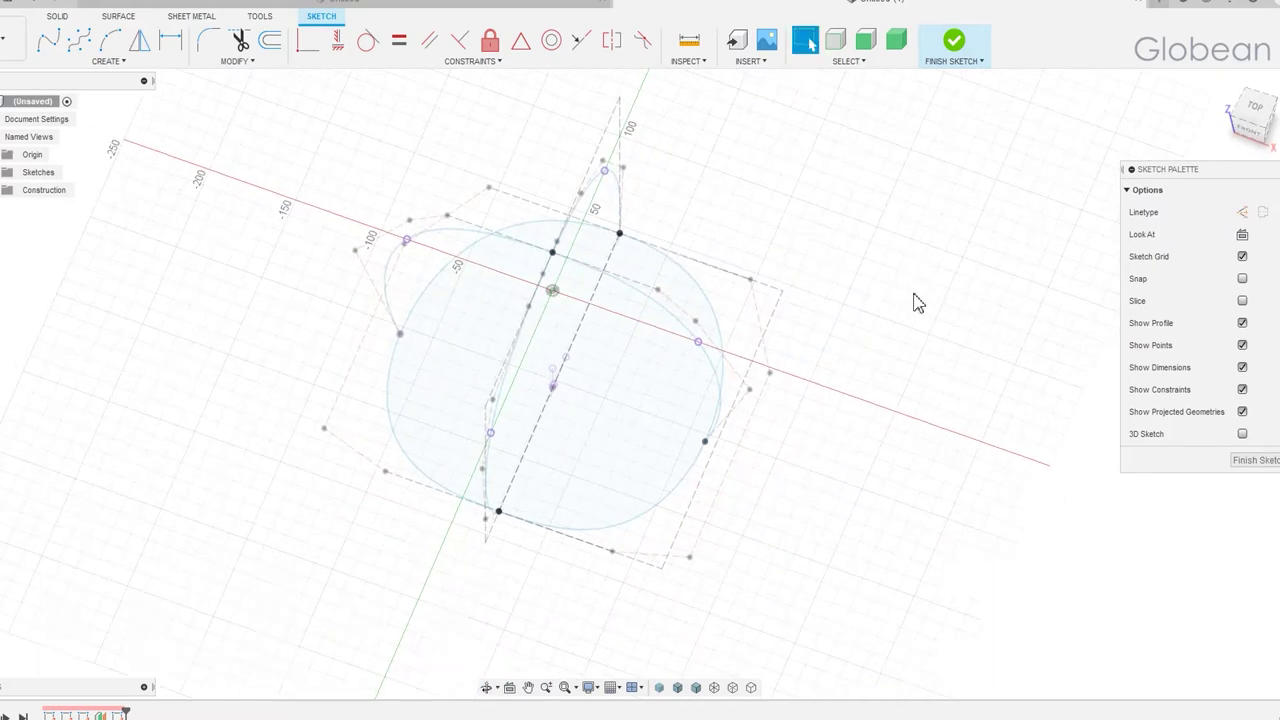
- In Top view, draw a control-point spline from the vertical axis around the right side and back to the axis
click(79, 40)
click(1255, 110)
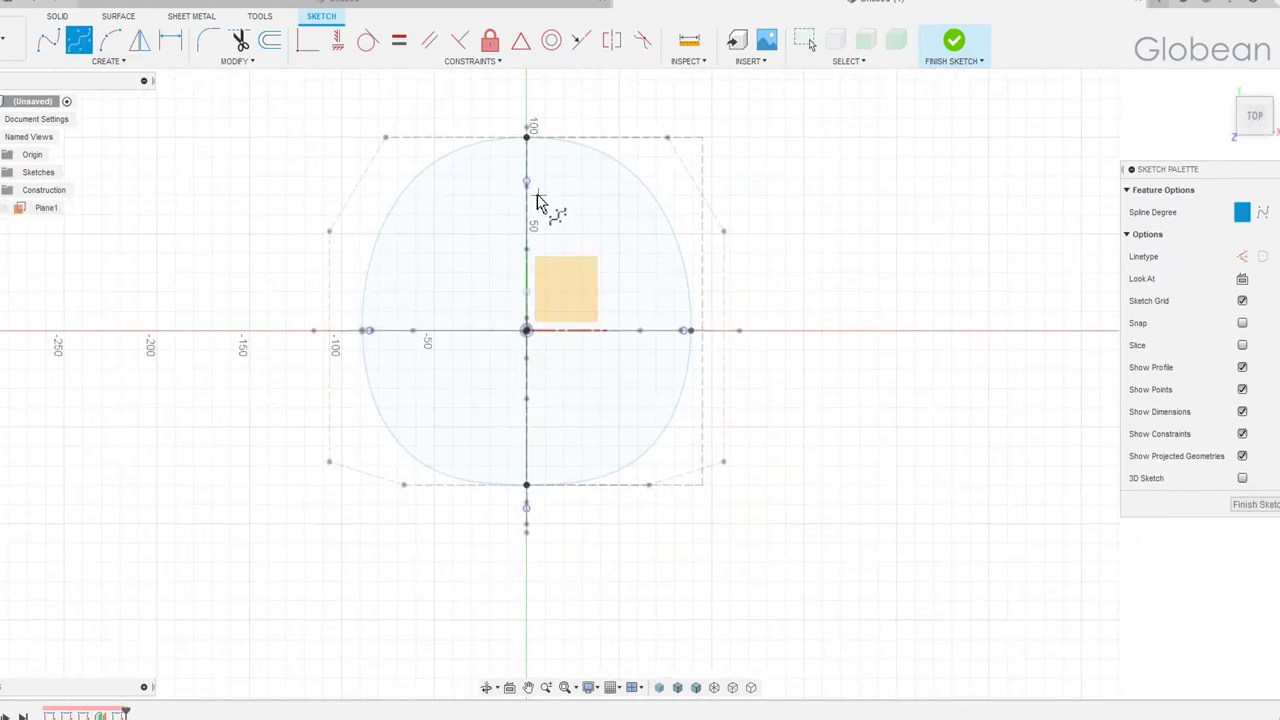
click(527, 182)
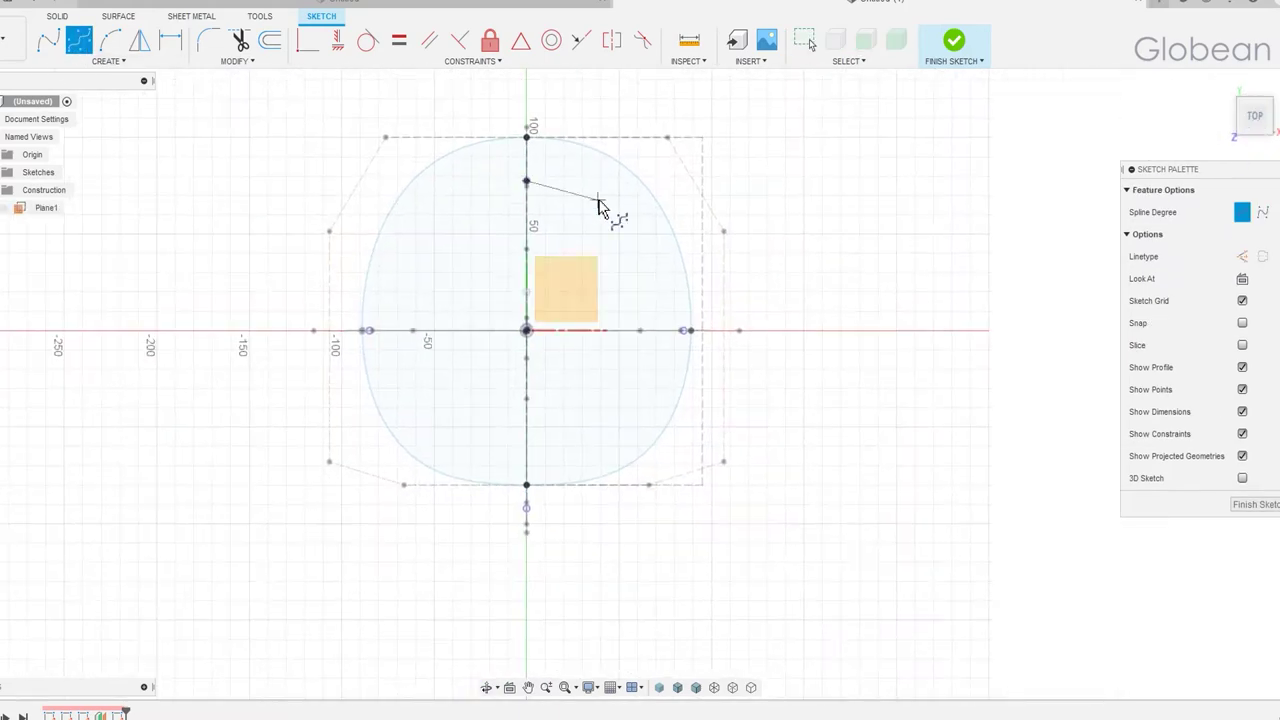
click(694, 416)
click(639, 470)
double_click(527, 507)
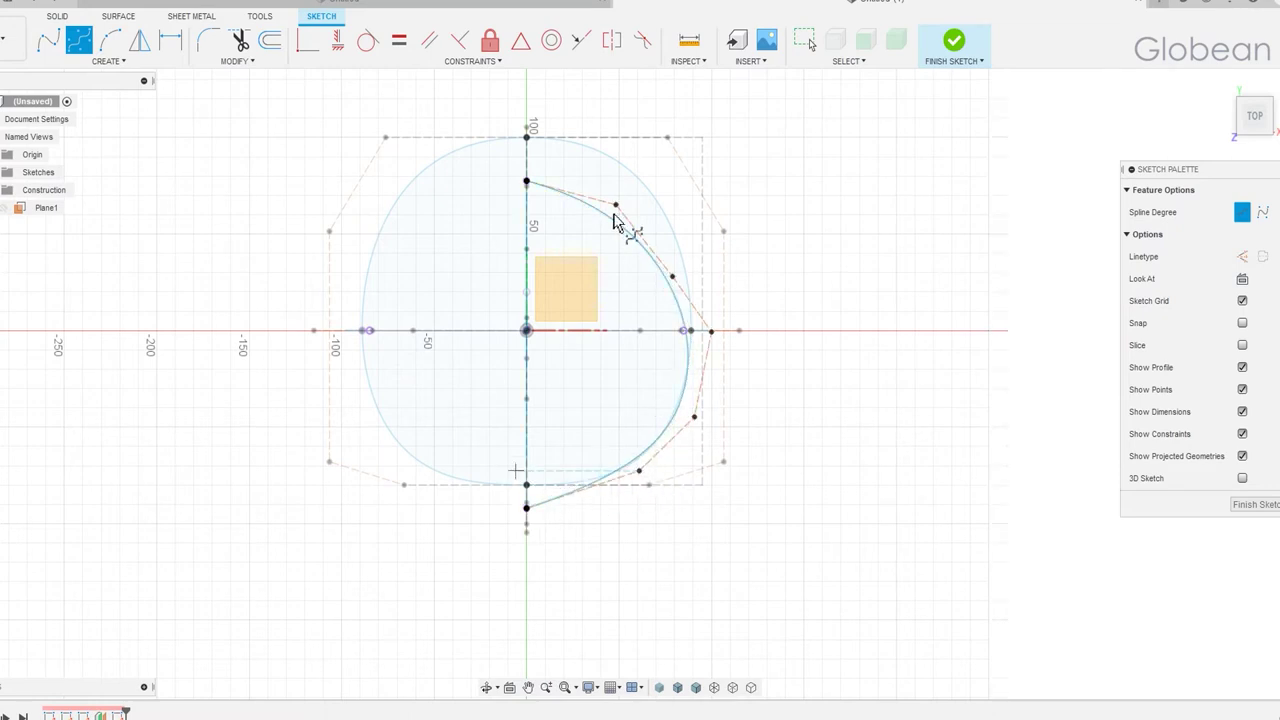
- Make the spline's end handles horizontal and its right-side handle vertical
click(338, 42)
click(595, 199)
click(625, 476)
click(694, 391)
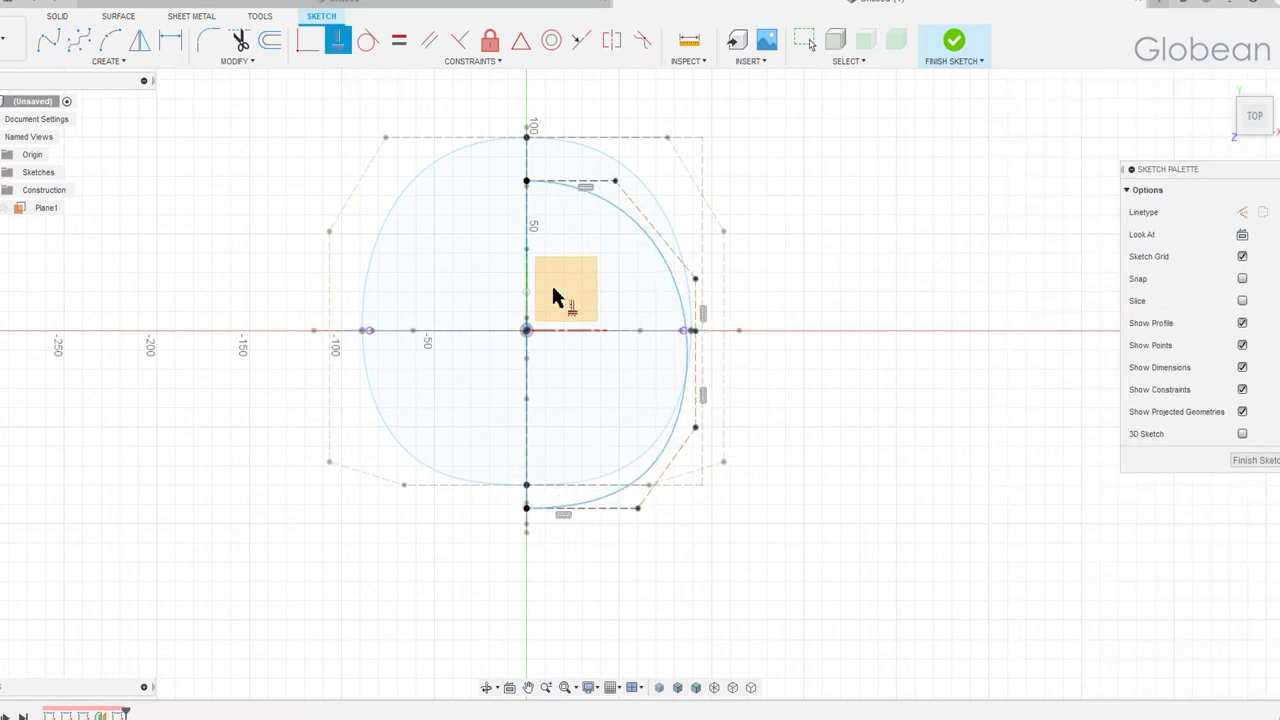
- Make the control-polygon segments equal in length and select the half spline for mirroring
click(397, 45)
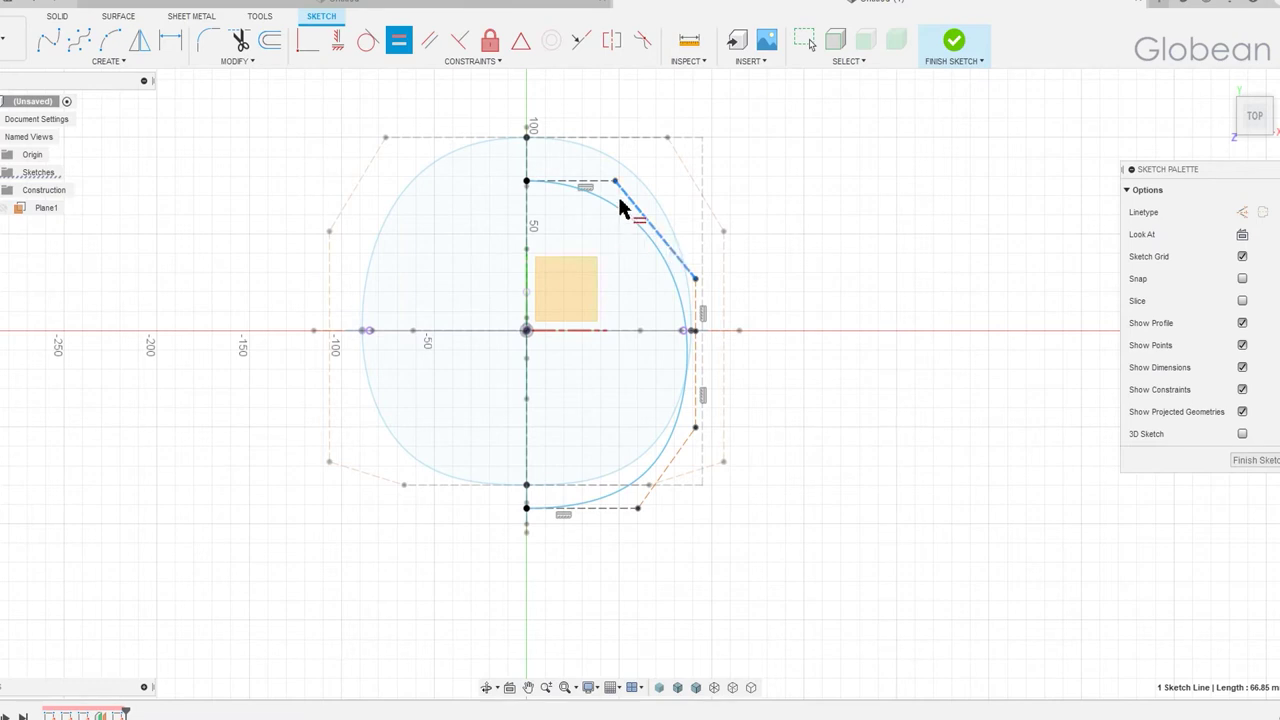
click(655, 228)
click(700, 330)
click(696, 400)
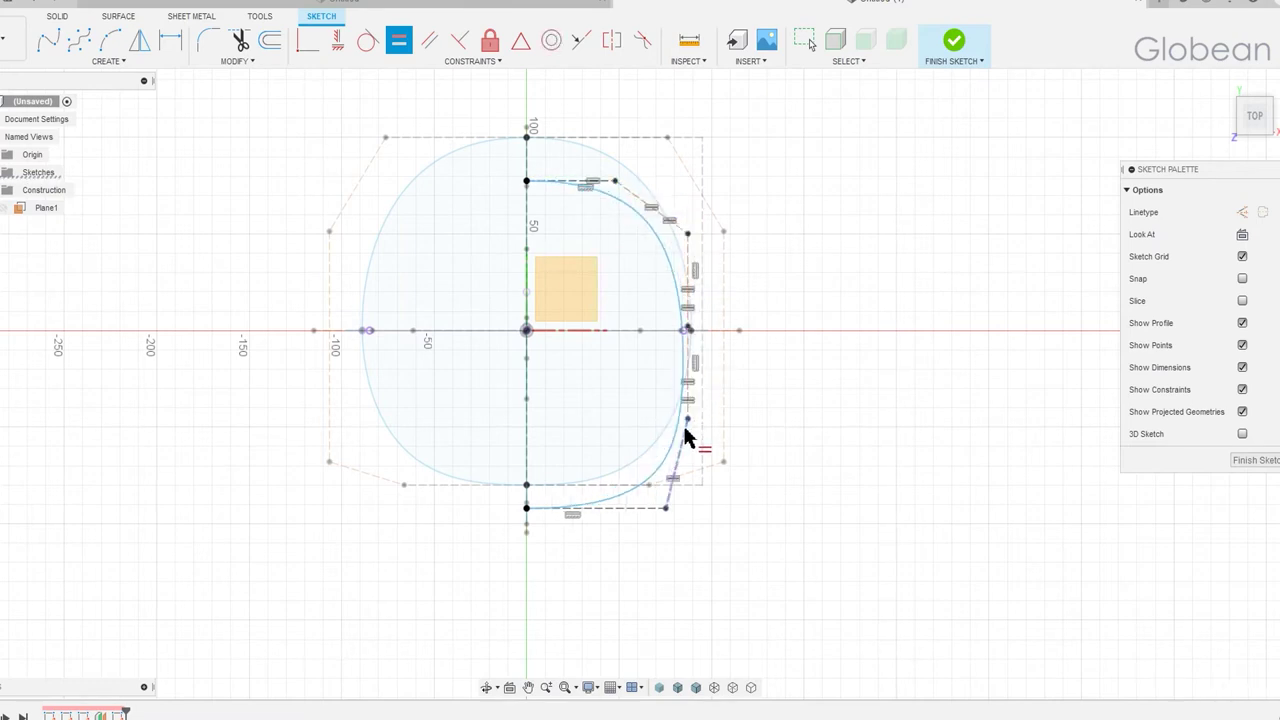
click(668, 468)
key(Escape)
click(585, 504)
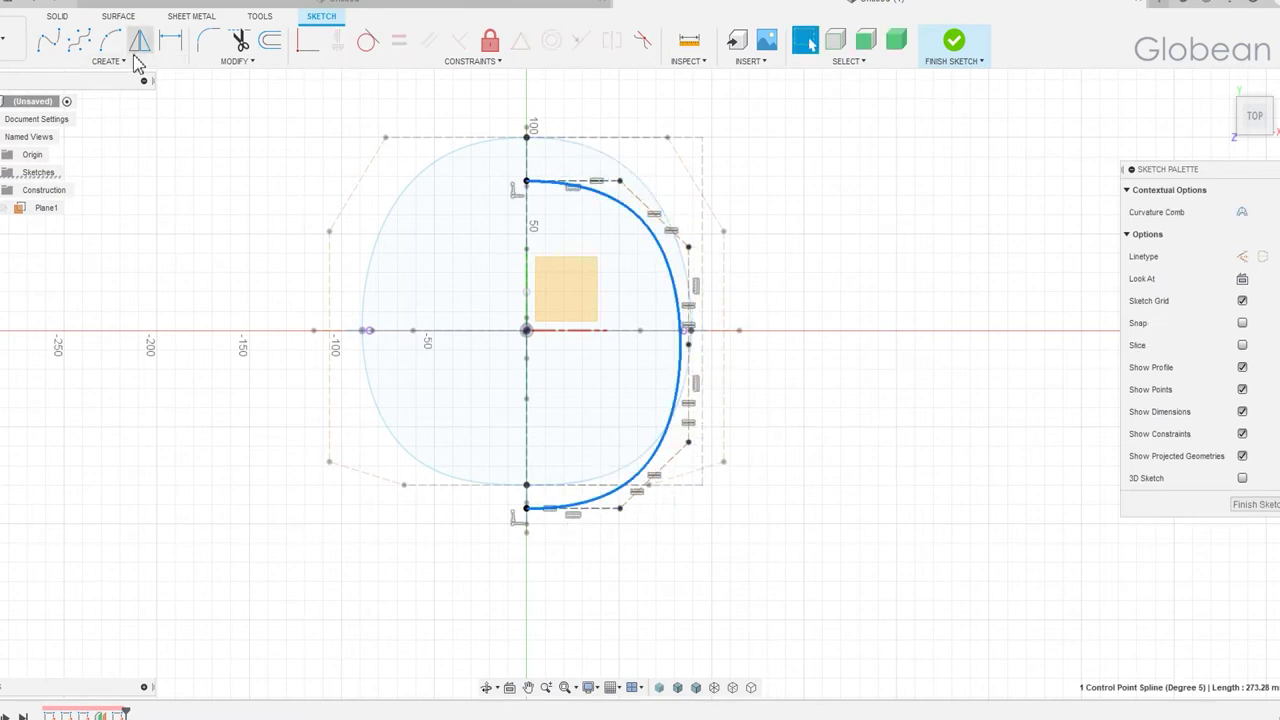
click(139, 40)
shift+middle_drag(171, 80, 473, 287)
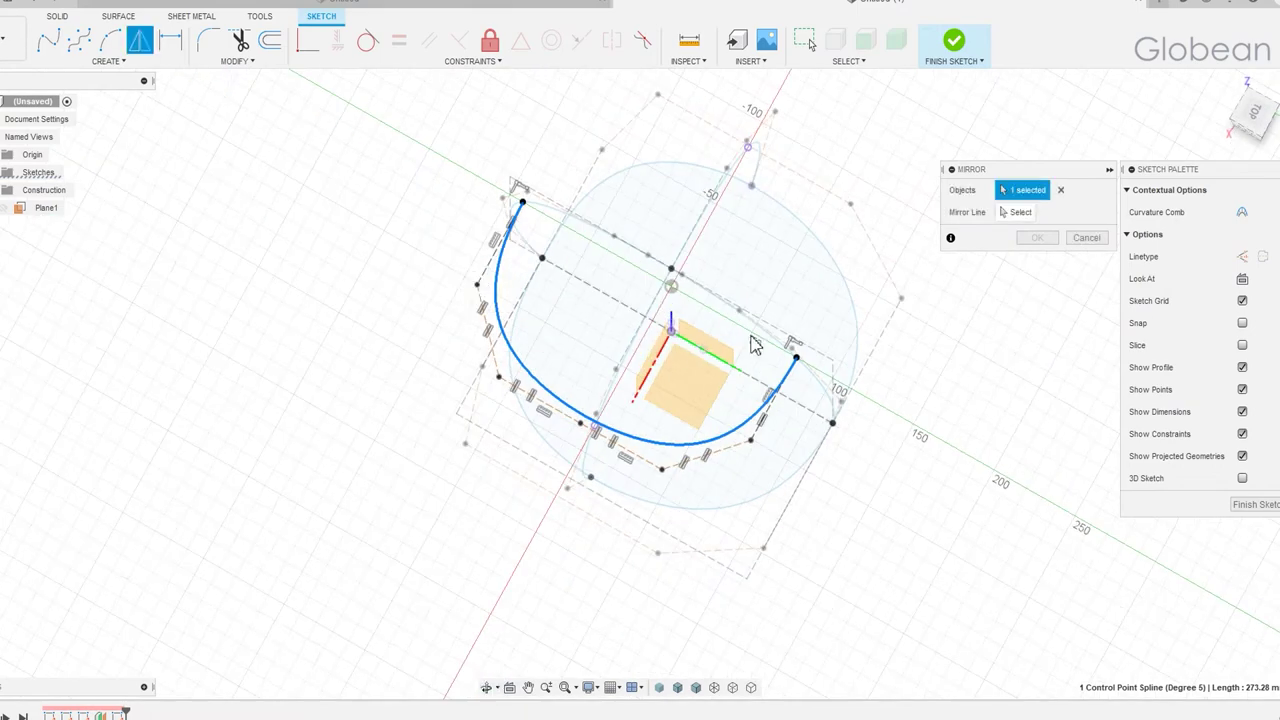
- Mirror the half spline across the vertical axis to close the top outline
click(732, 360)
mouse_move(732, 360)
shift+middle_down()
mouse_move(970, 330)
mouse_move(911, 297)
shift+middle_up()
click(1037, 238)
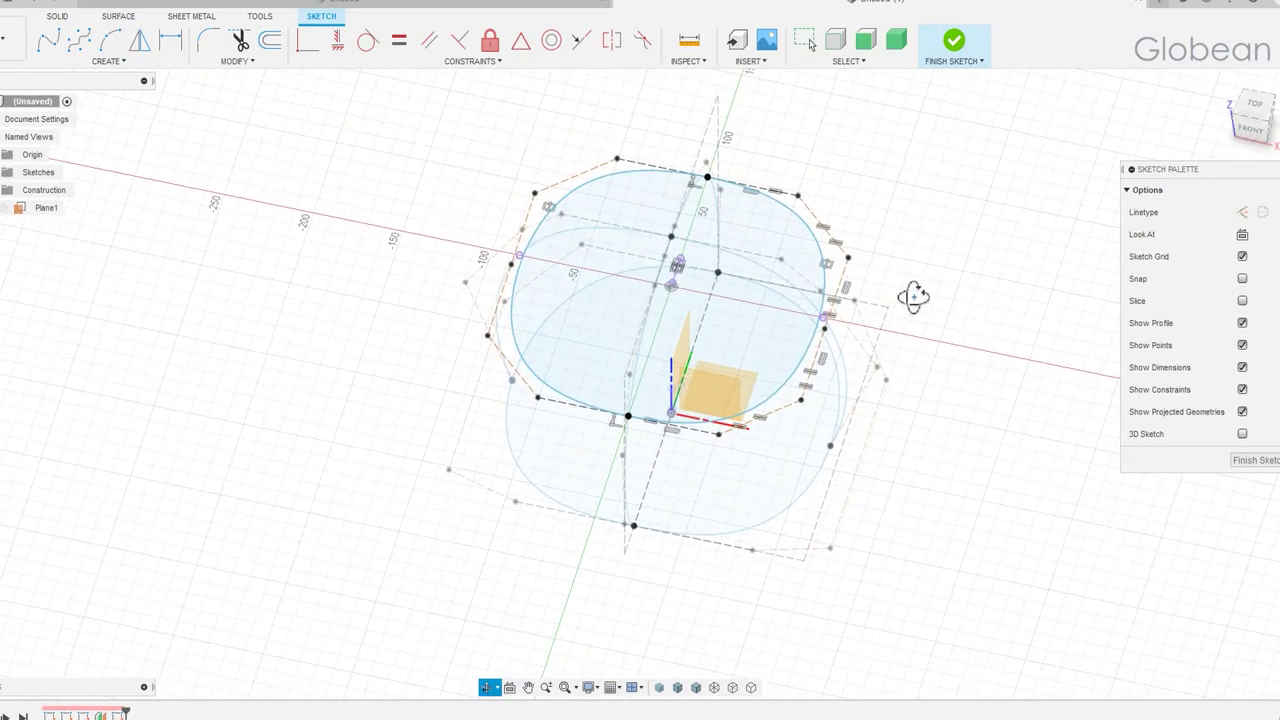
- Undo an accidental point drag and make the closed outline's point coincident
click(368, 40)
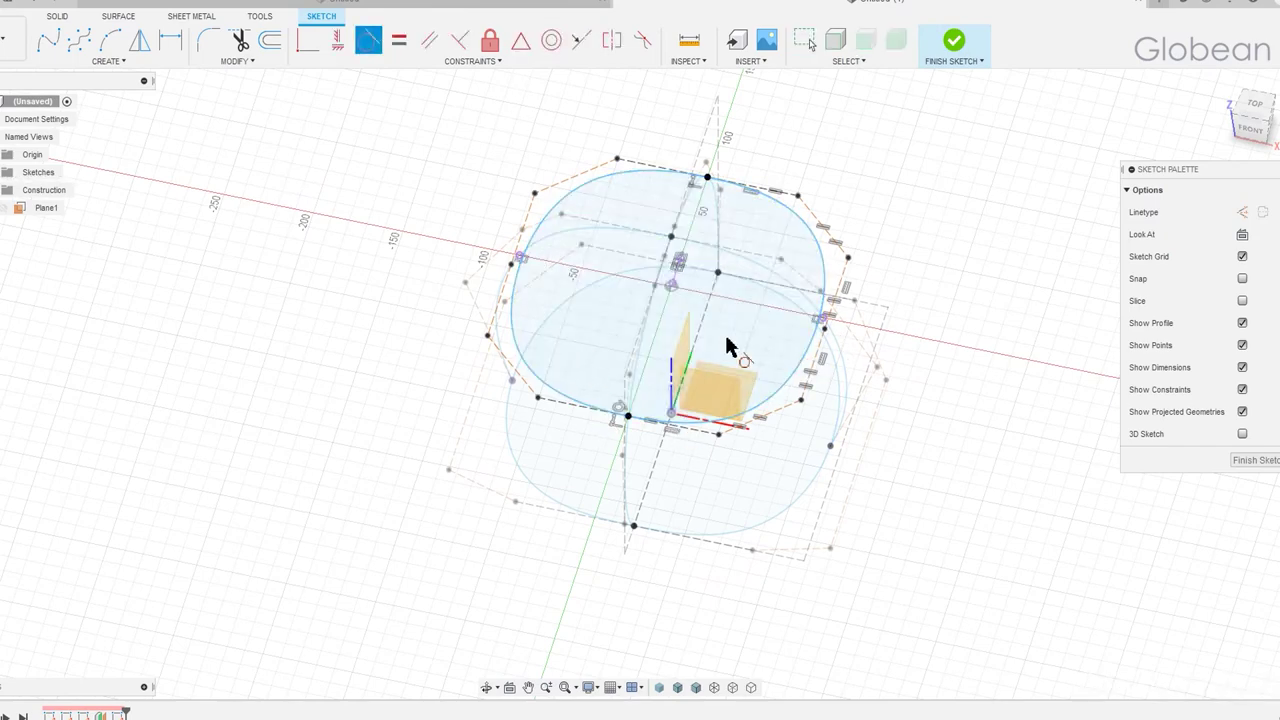
click(760, 192)
key(Escape)
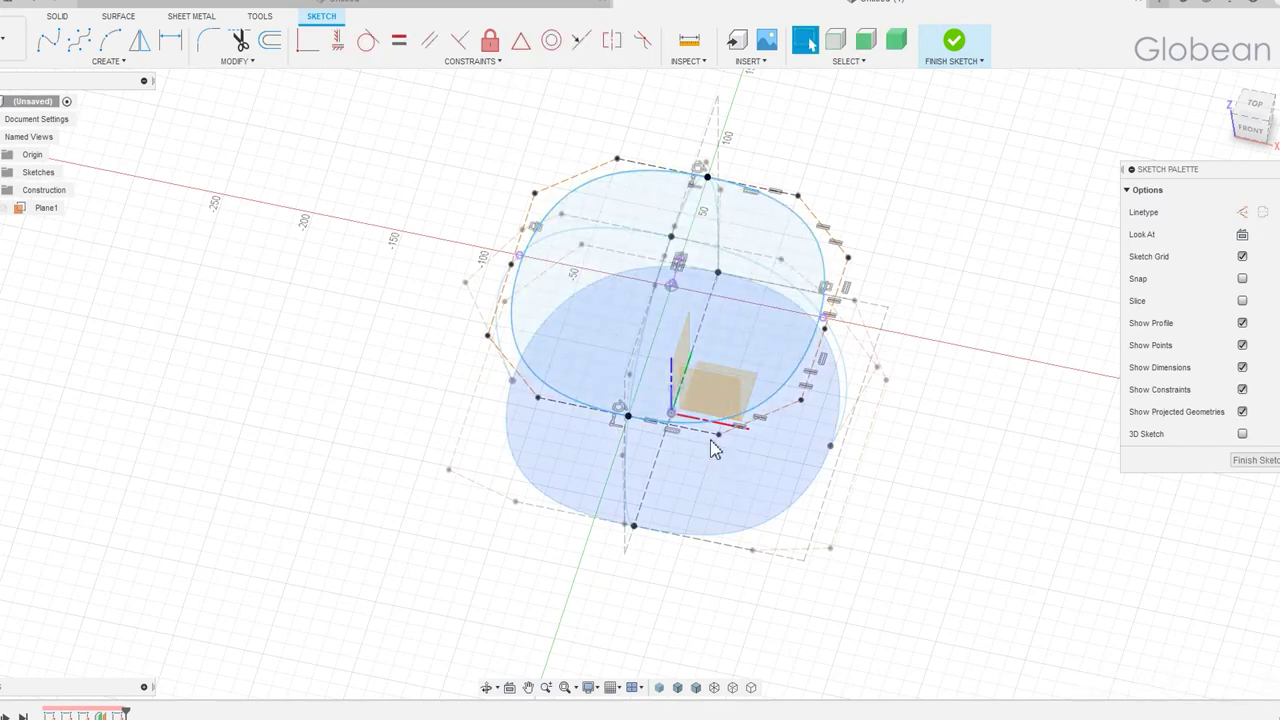
drag(728, 428, 775, 452)
key(ctrl+z)
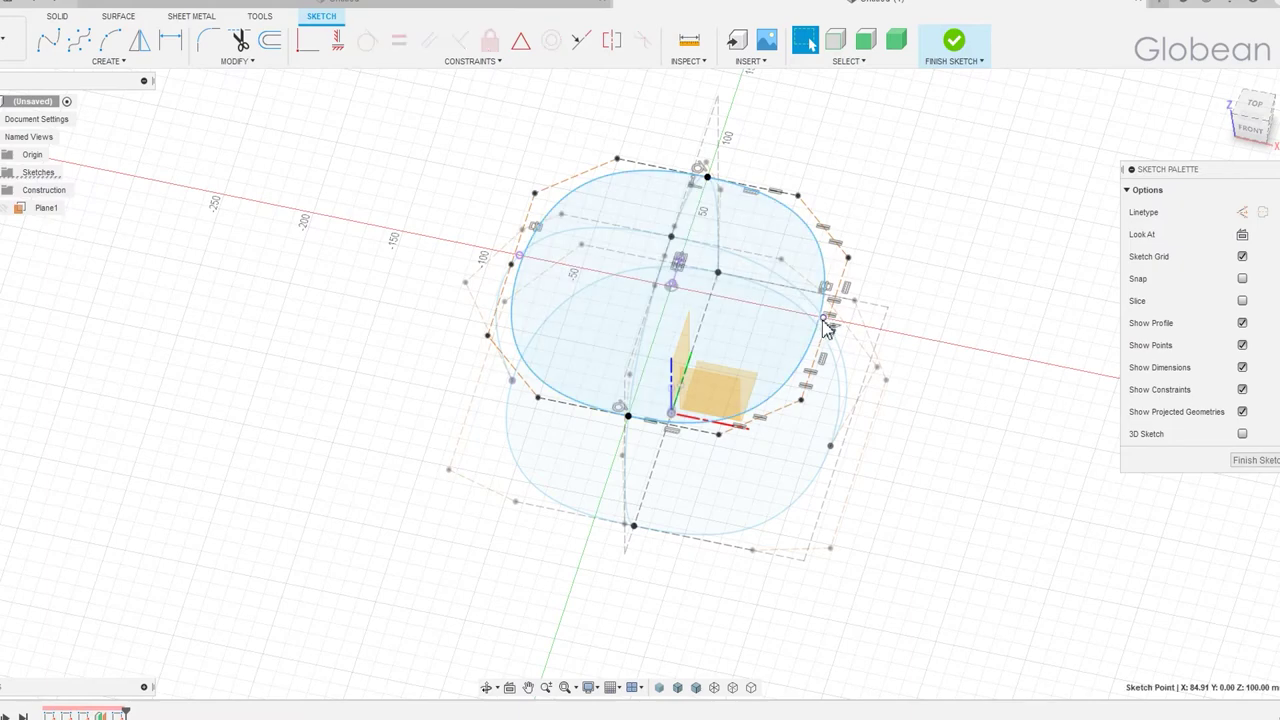
click(822, 320)
right_click(820, 335)
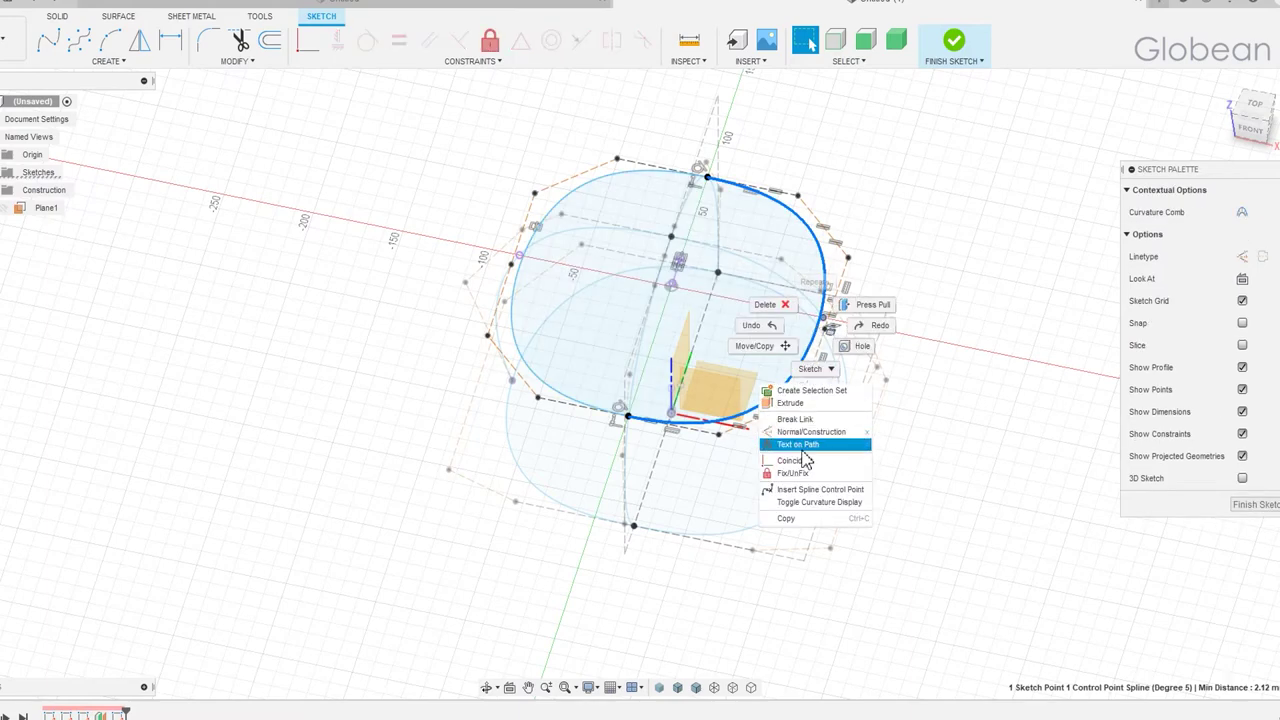
click(806, 459)
- Finish the top outline sketch and reopen Sketch1 for editing
click(955, 58)
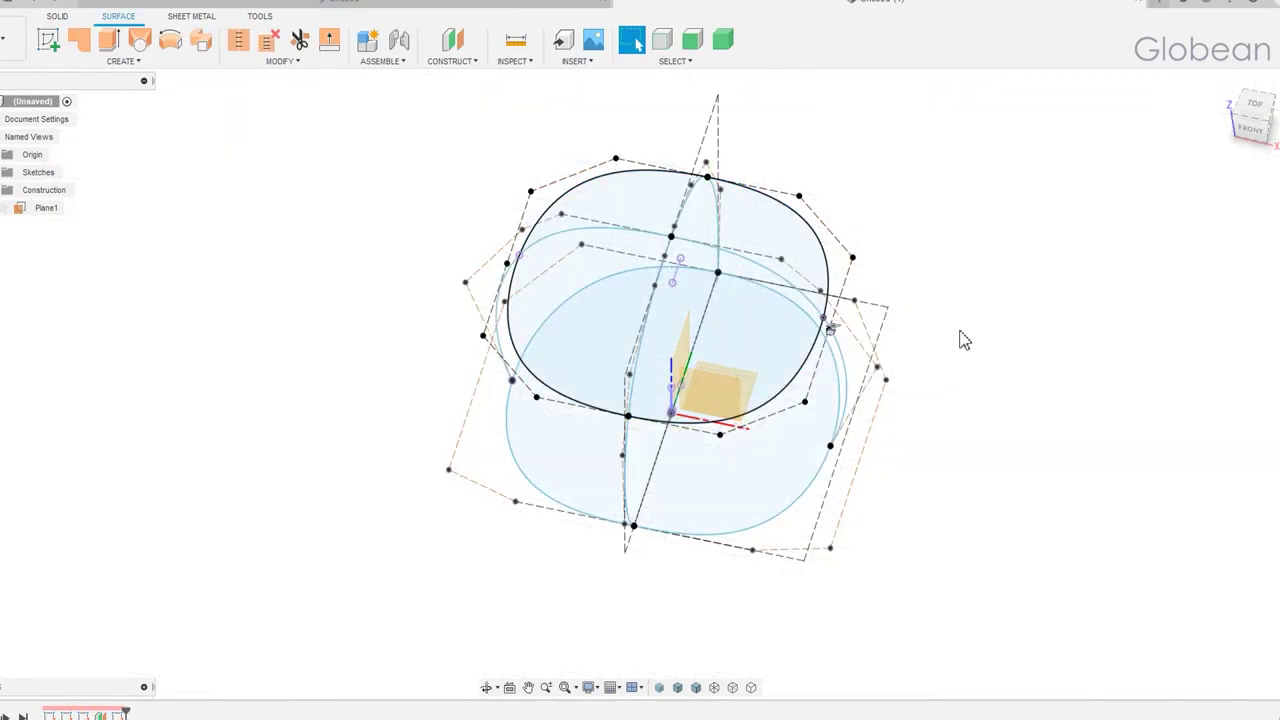
shift+middle_drag(960, 337, 828, 278)
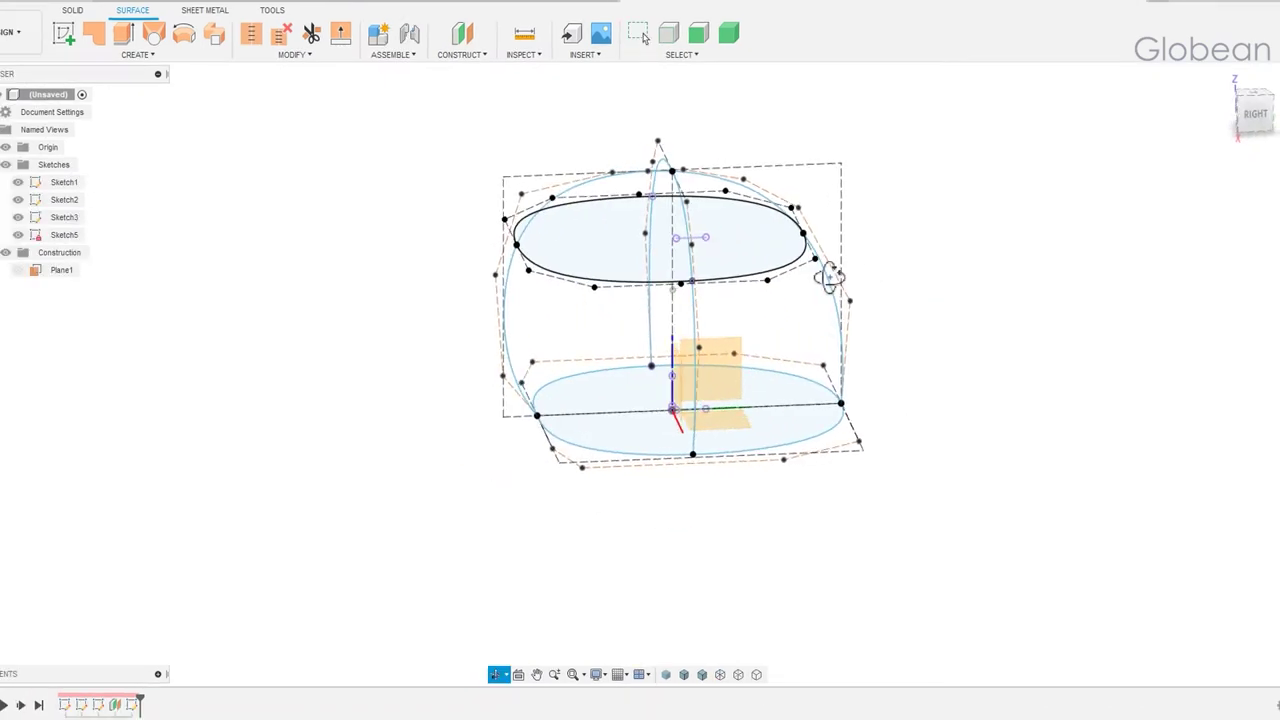
double_click(65, 706)
scroll(730, 205, up, 3)
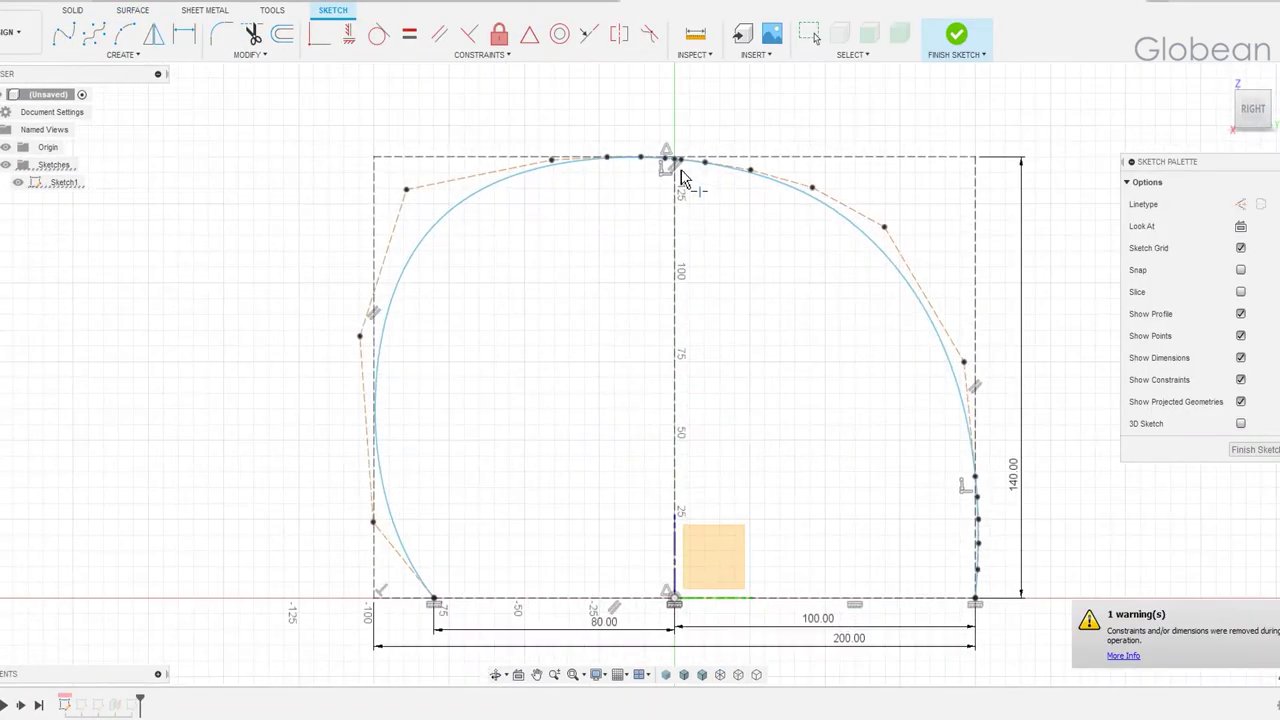
- Break the arched side-profile spline at its top point and finish Sketch1
click(586, 280)
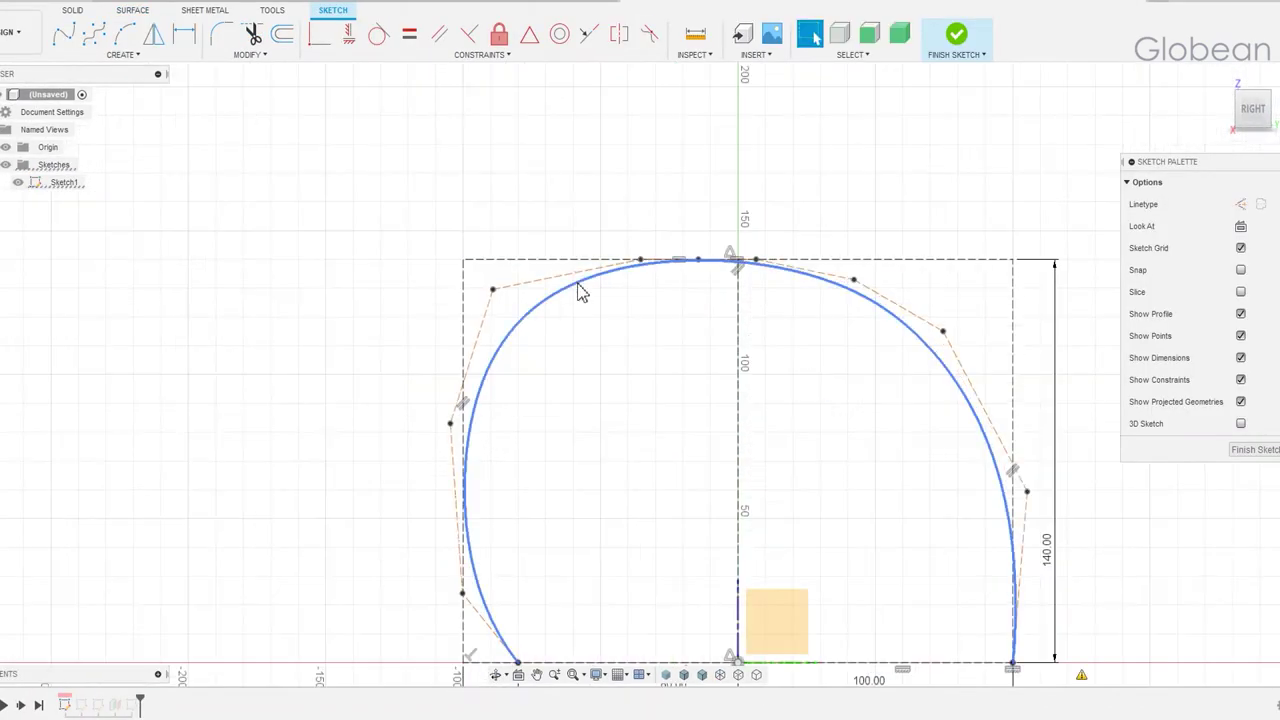
click(250, 58)
click(238, 120)
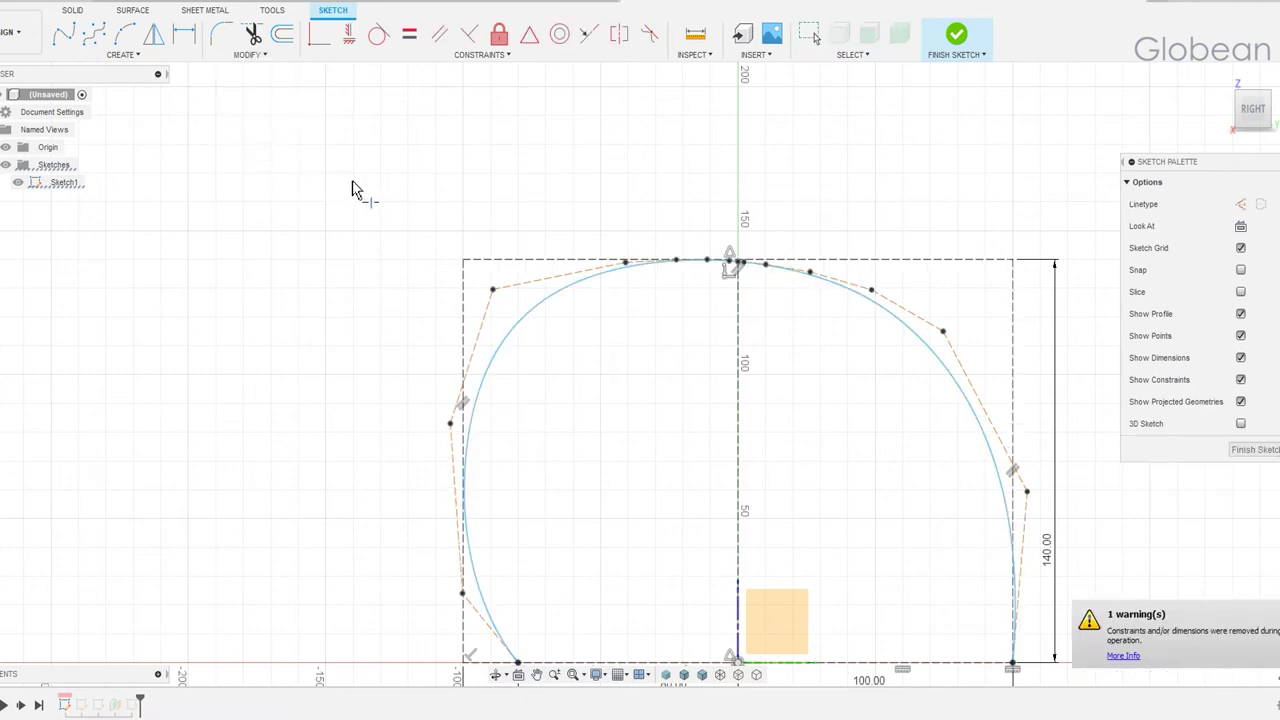
click(630, 282)
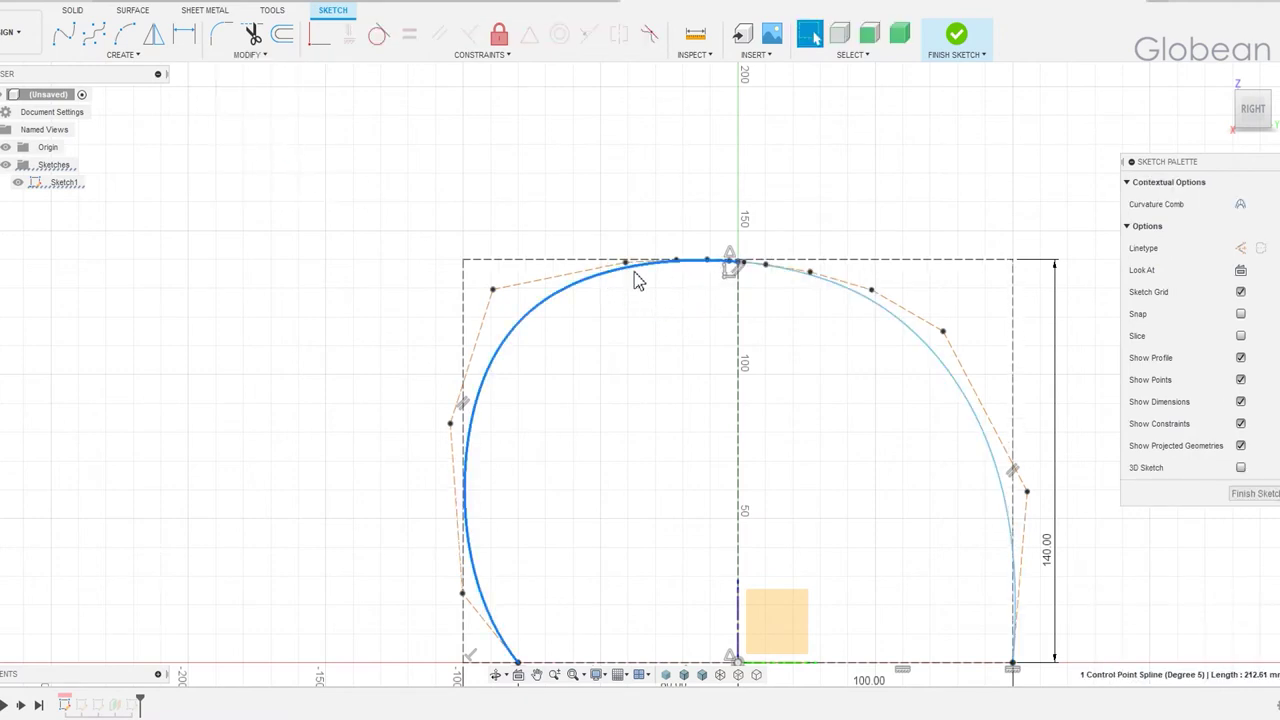
click(824, 300)
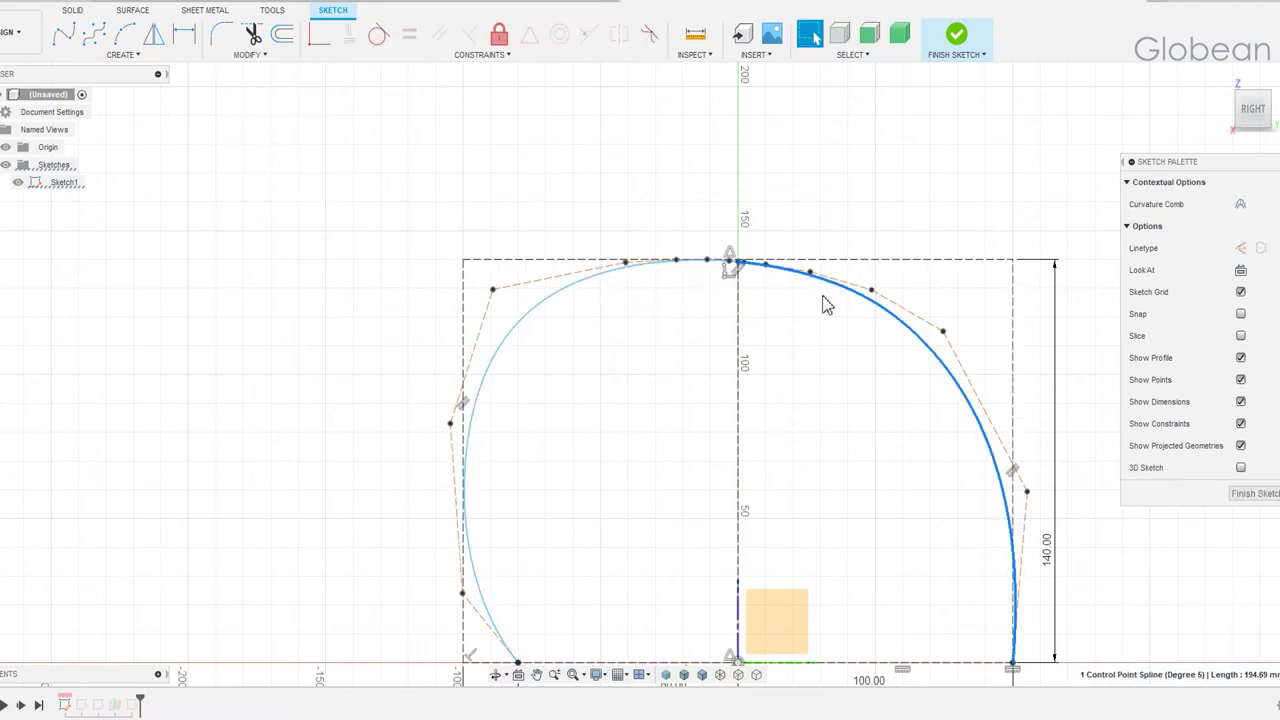
click(954, 38)
shift+middle_drag(914, 400, 729, 380)
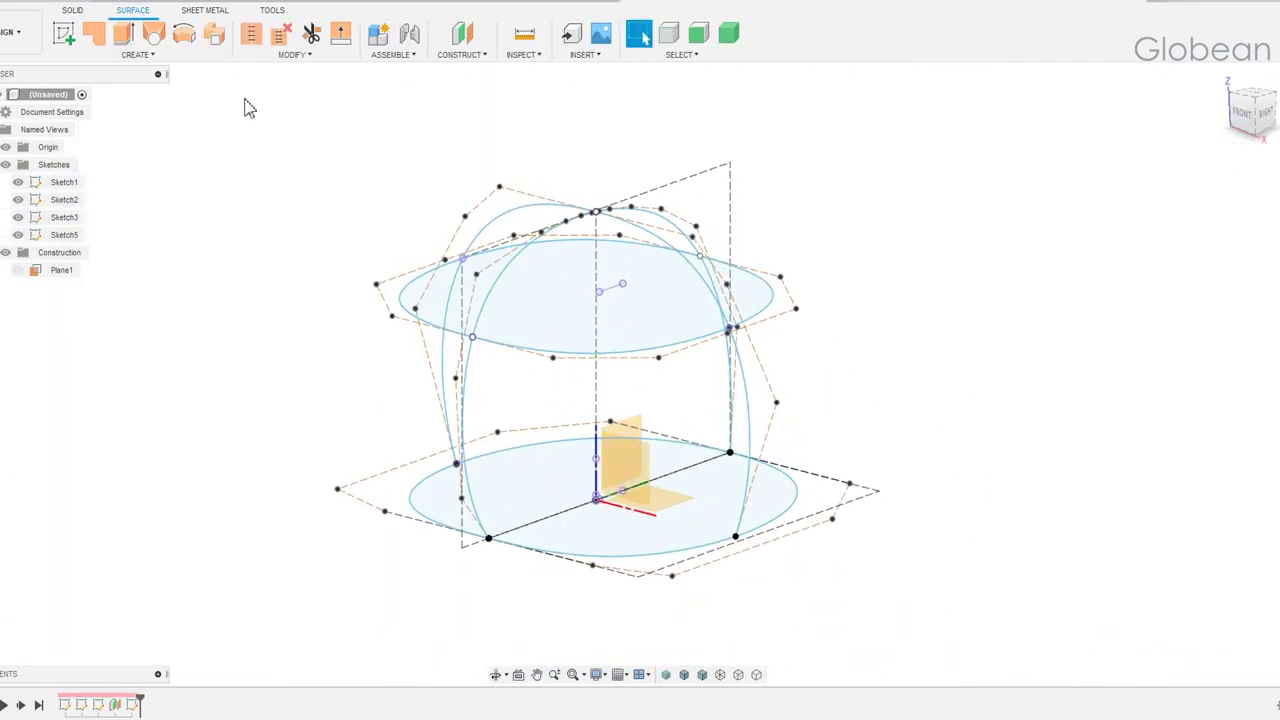
- Loft a surface through the bottom outline, top outline and apex point, using the arches as guide rails
click(153, 33)
click(600, 528)
click(634, 334)
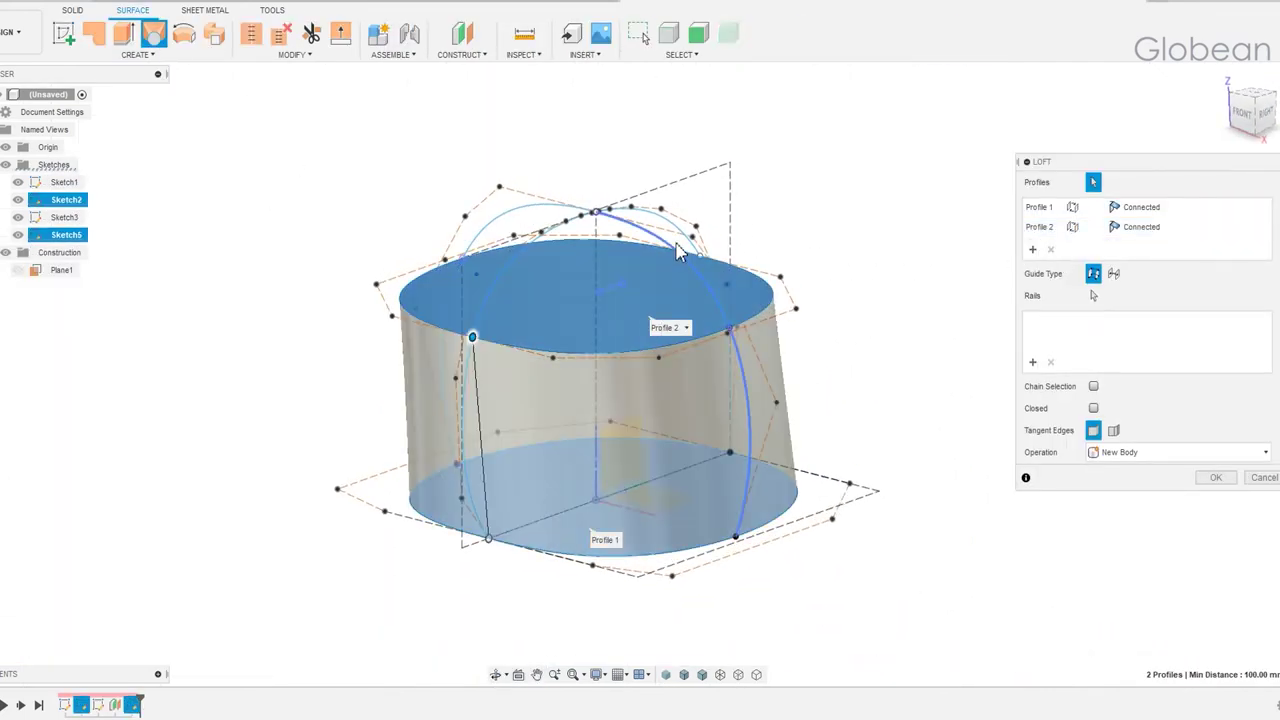
click(597, 215)
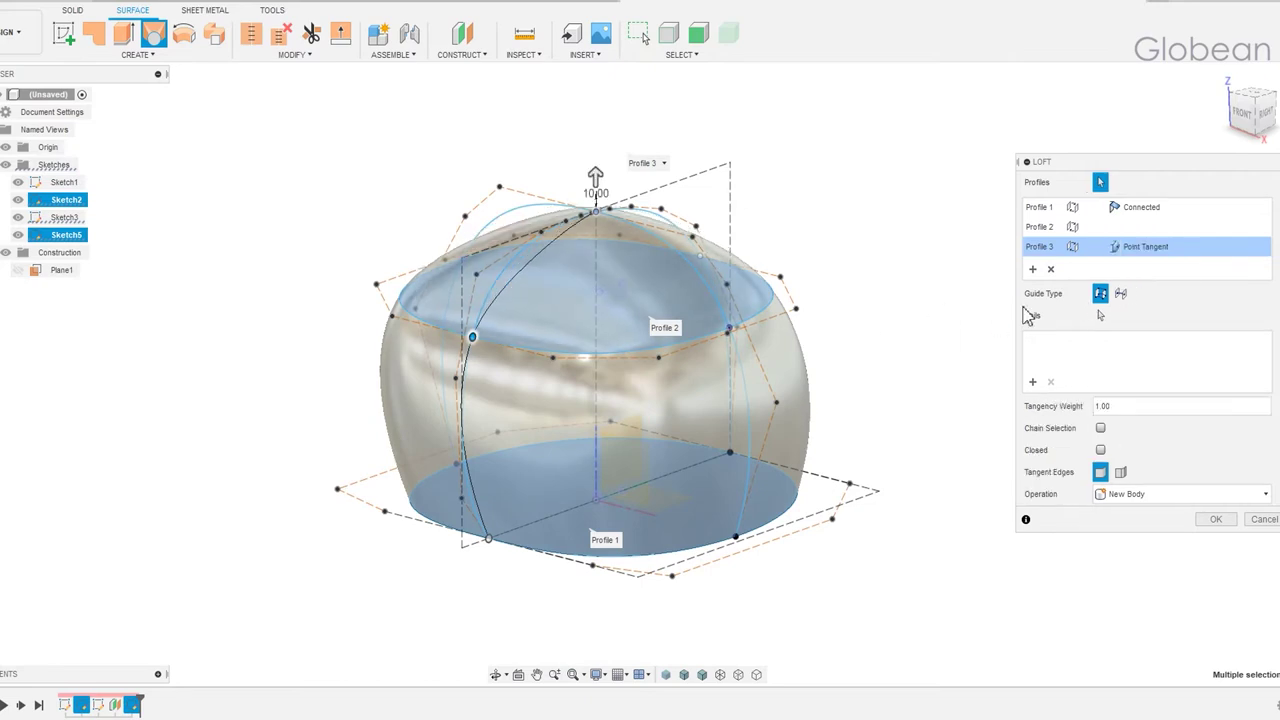
click(710, 250)
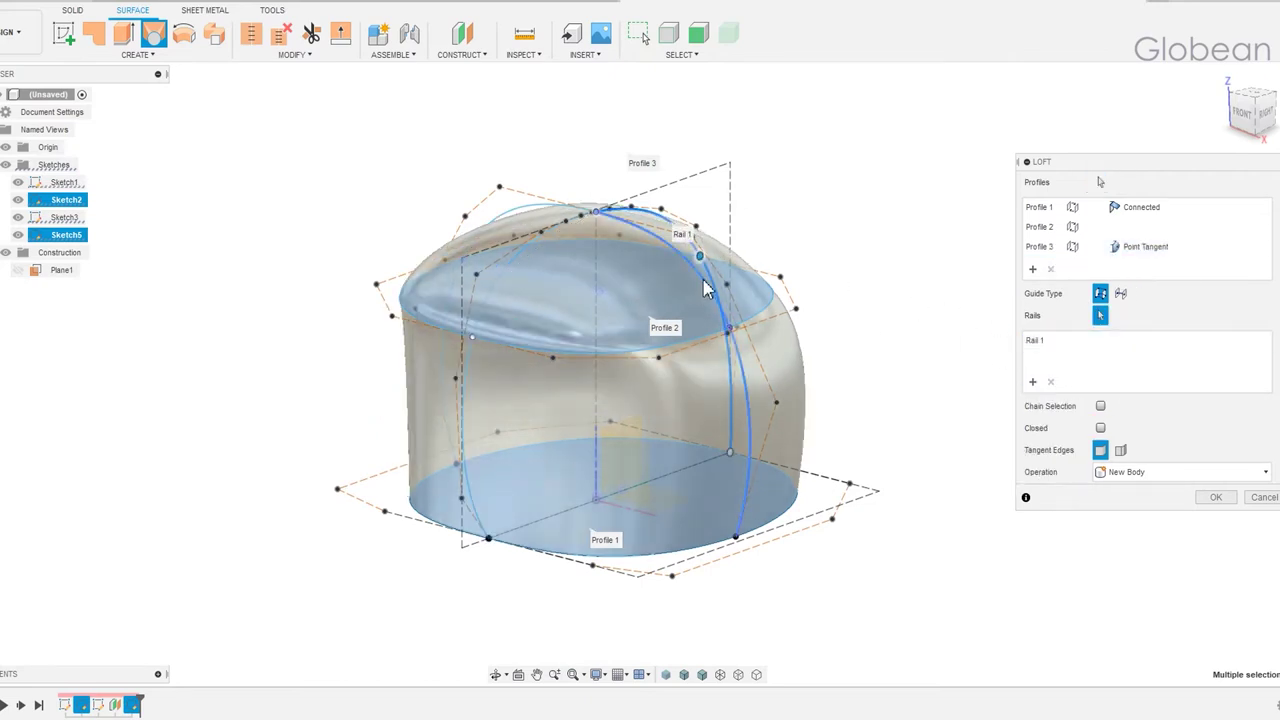
click(733, 380)
click(466, 420)
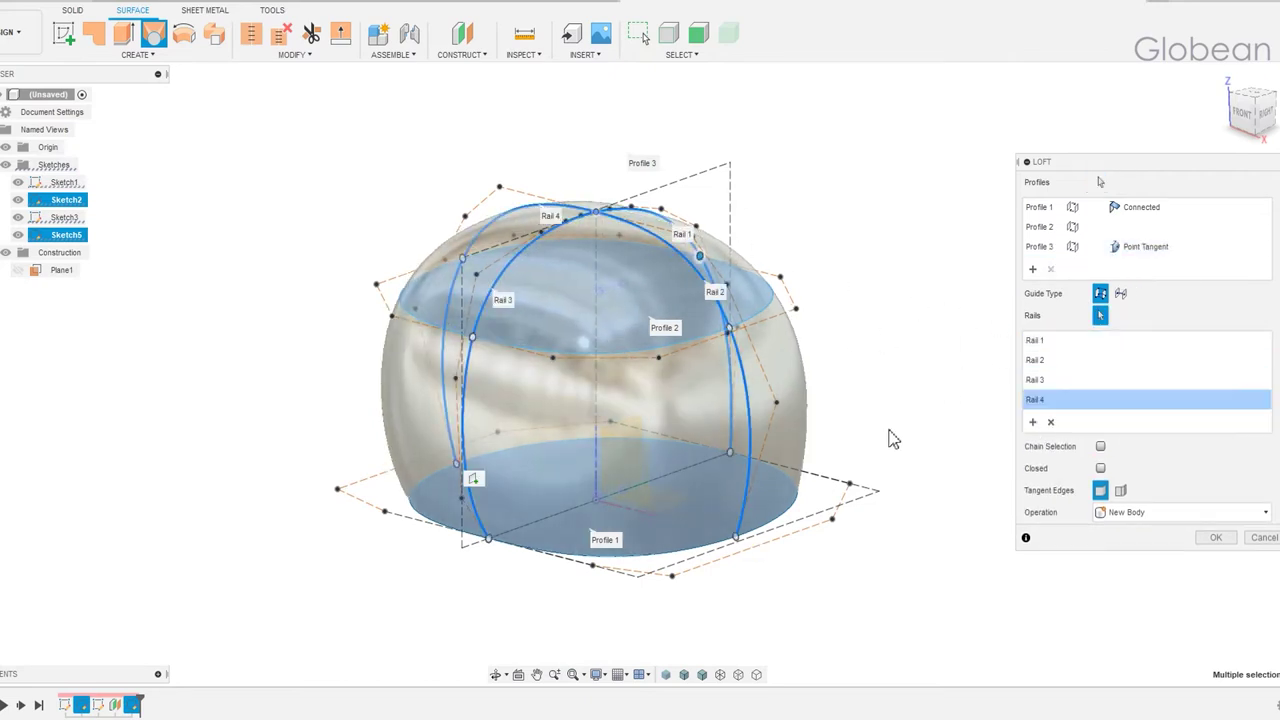
shift+middle_drag(894, 437, 500, 449)
key(Return)
click(1228, 84)
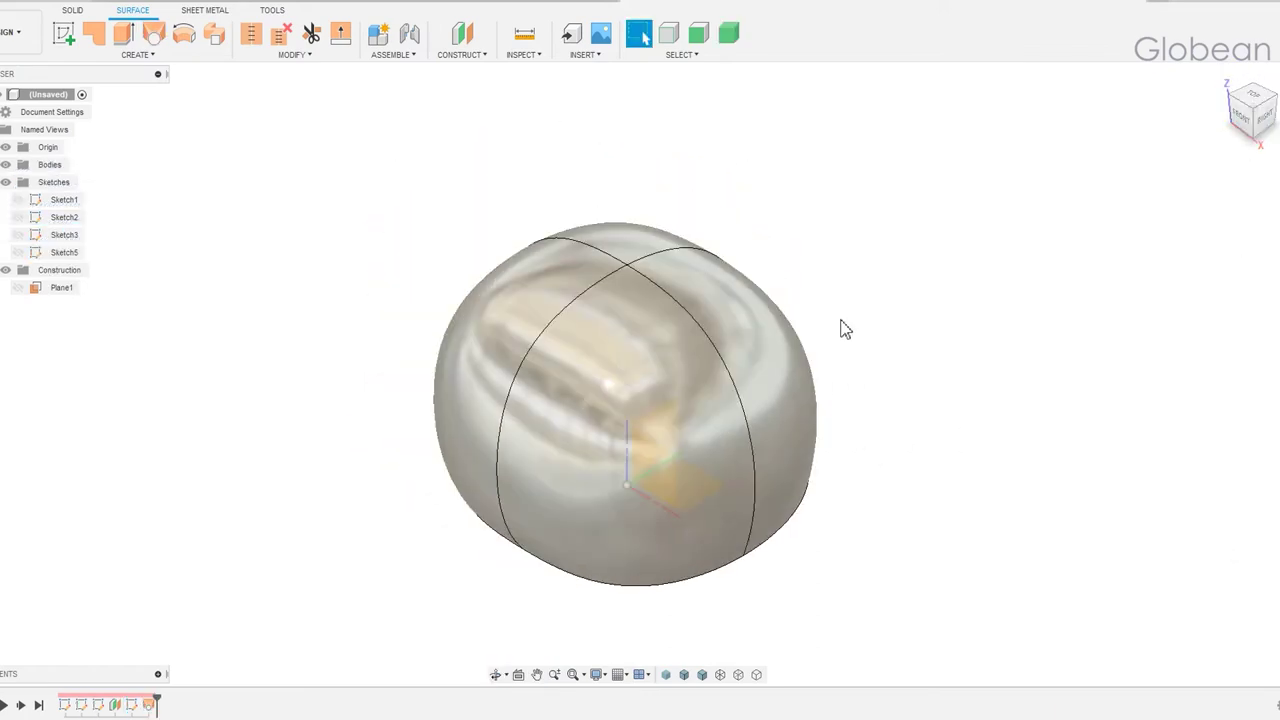
- Start a sketch on the side plane and draw a line chain from near the origin to the shell outline
click(668, 420)
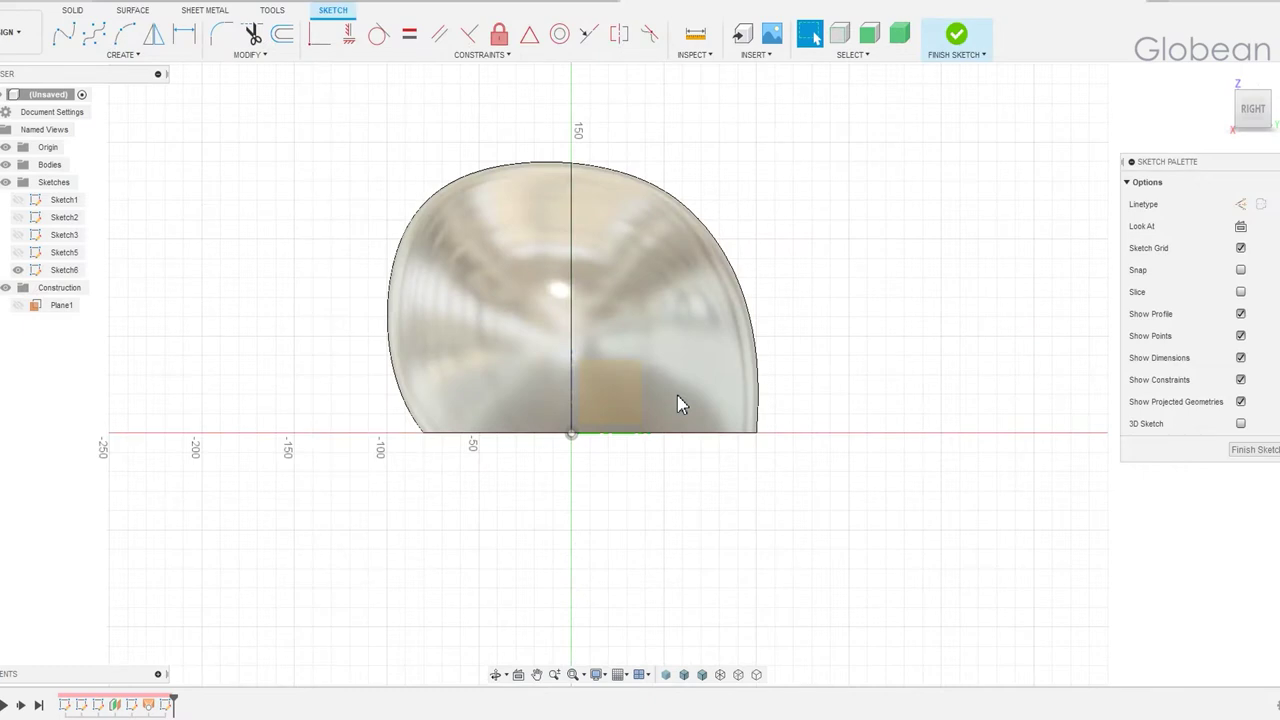
click(93, 33)
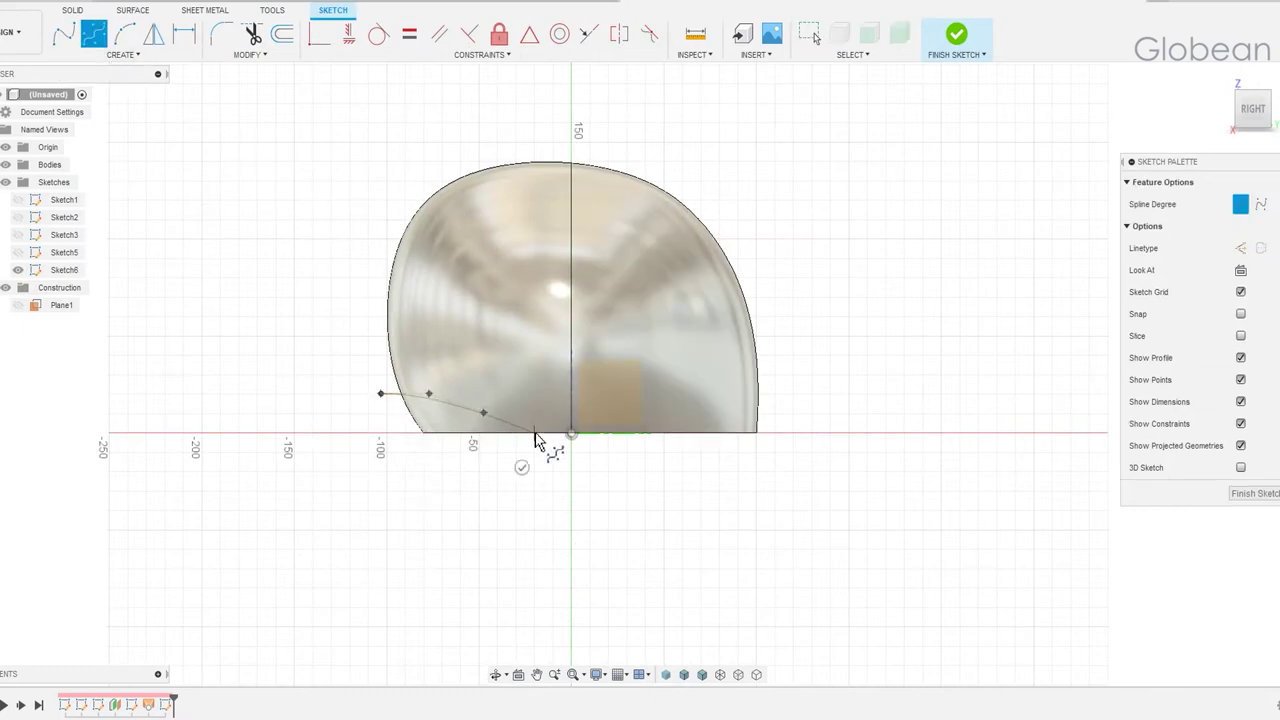
key(l)
click(558, 366)
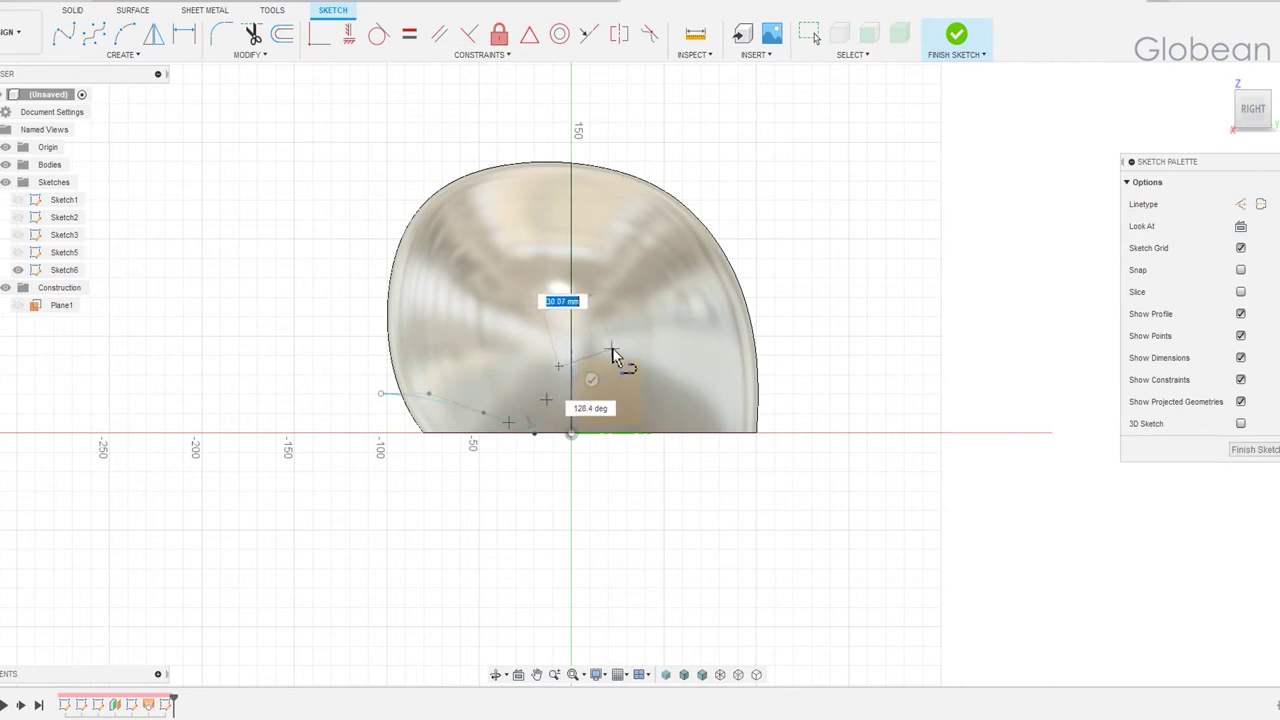
click(625, 372)
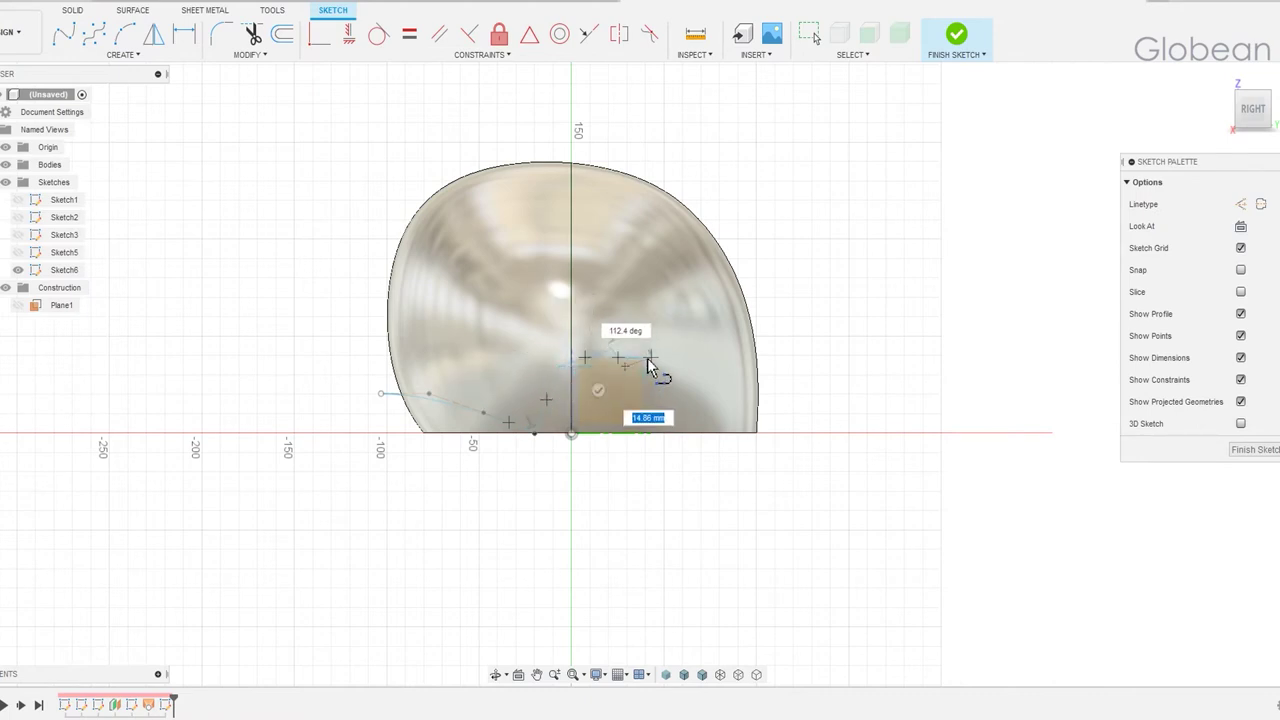
click(658, 322)
click(741, 269)
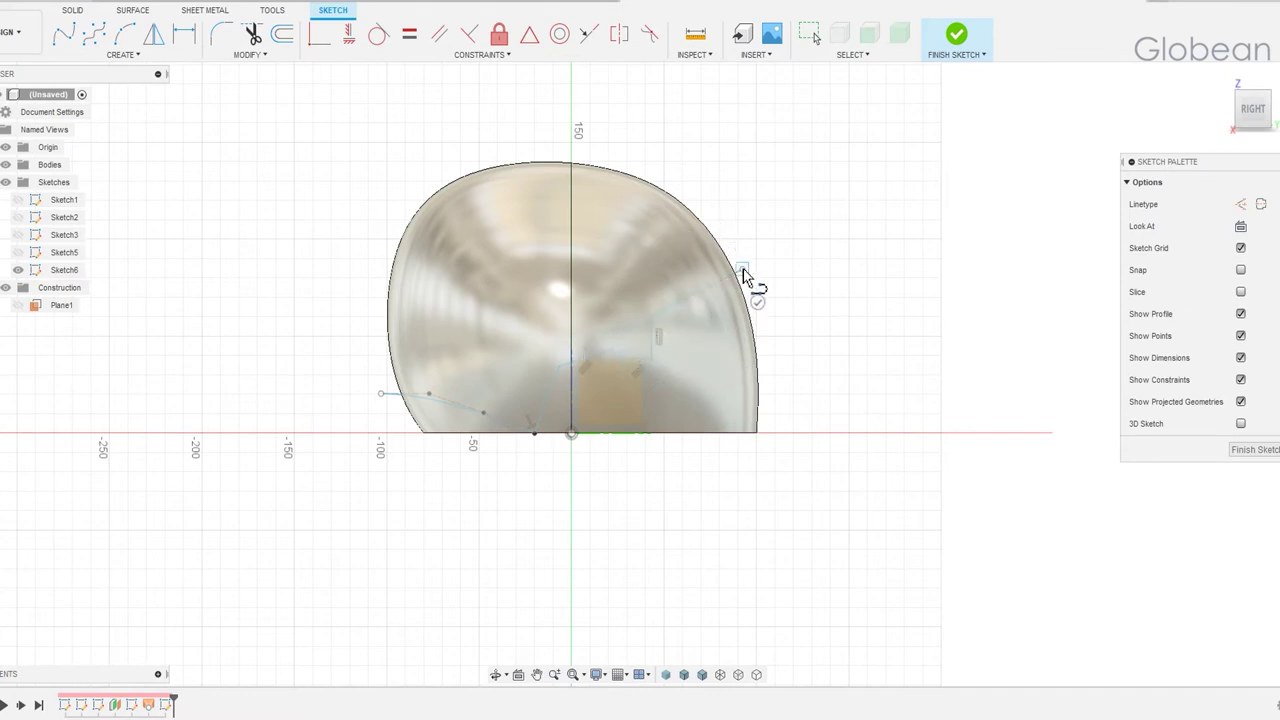
key(Escape)
key(Escape)
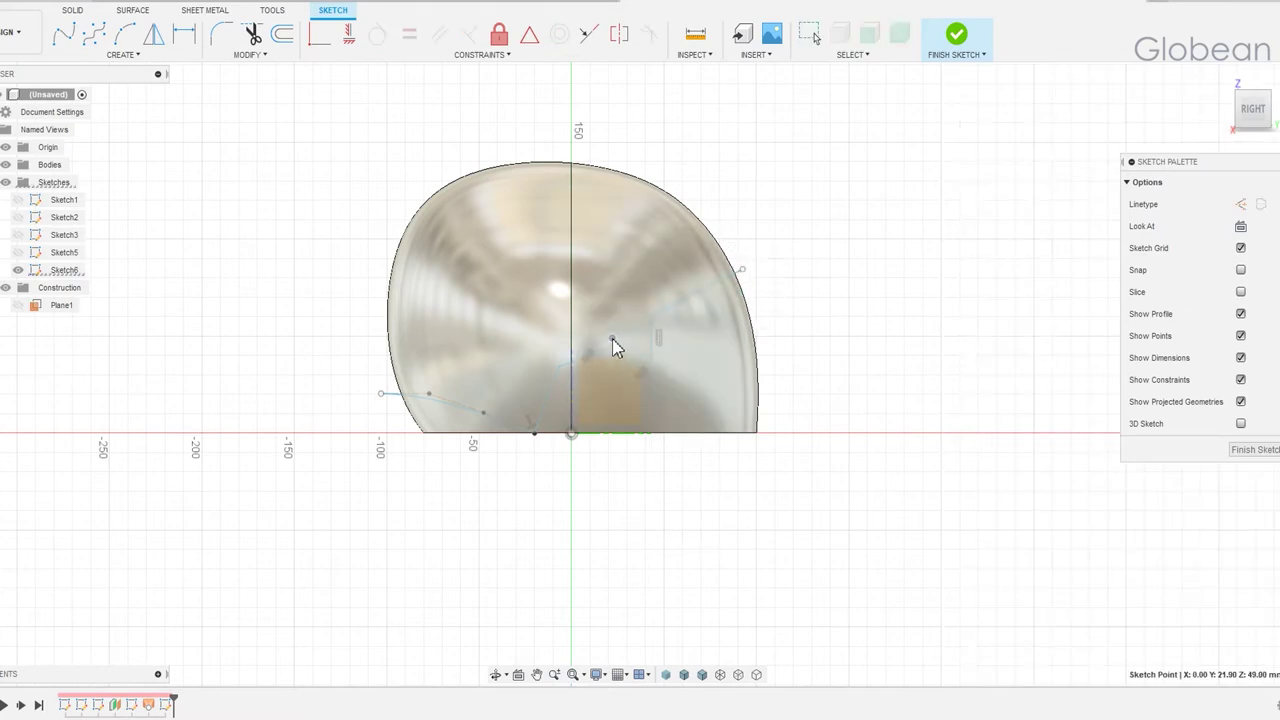
click(751, 270)
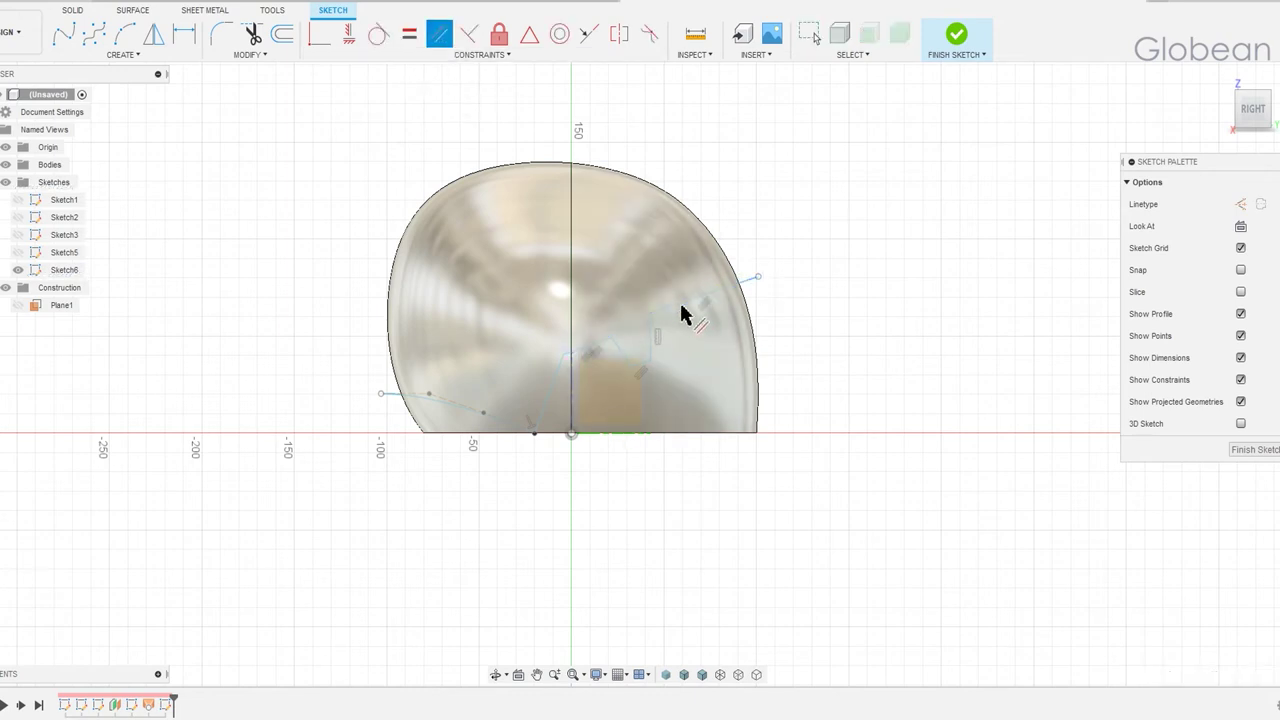
click(650, 335)
key(Escape)
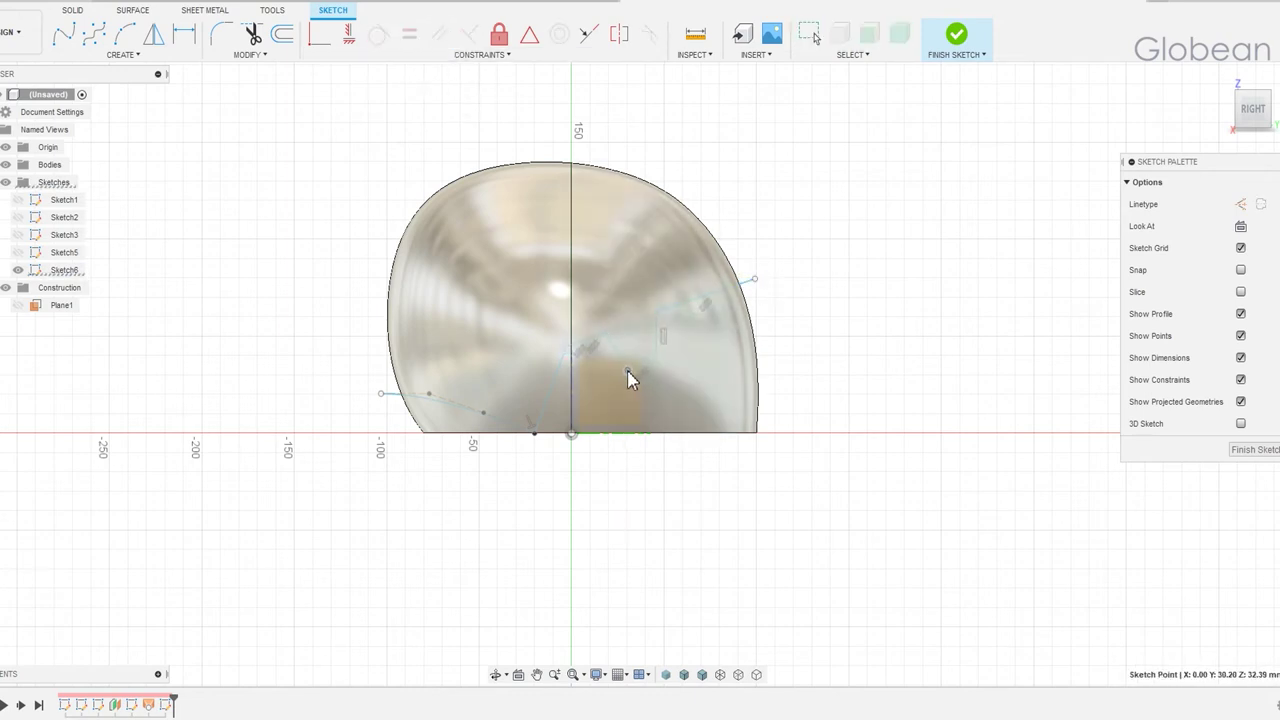
- Draw a small circle and dimension it to 8 mm diameter
key(c)
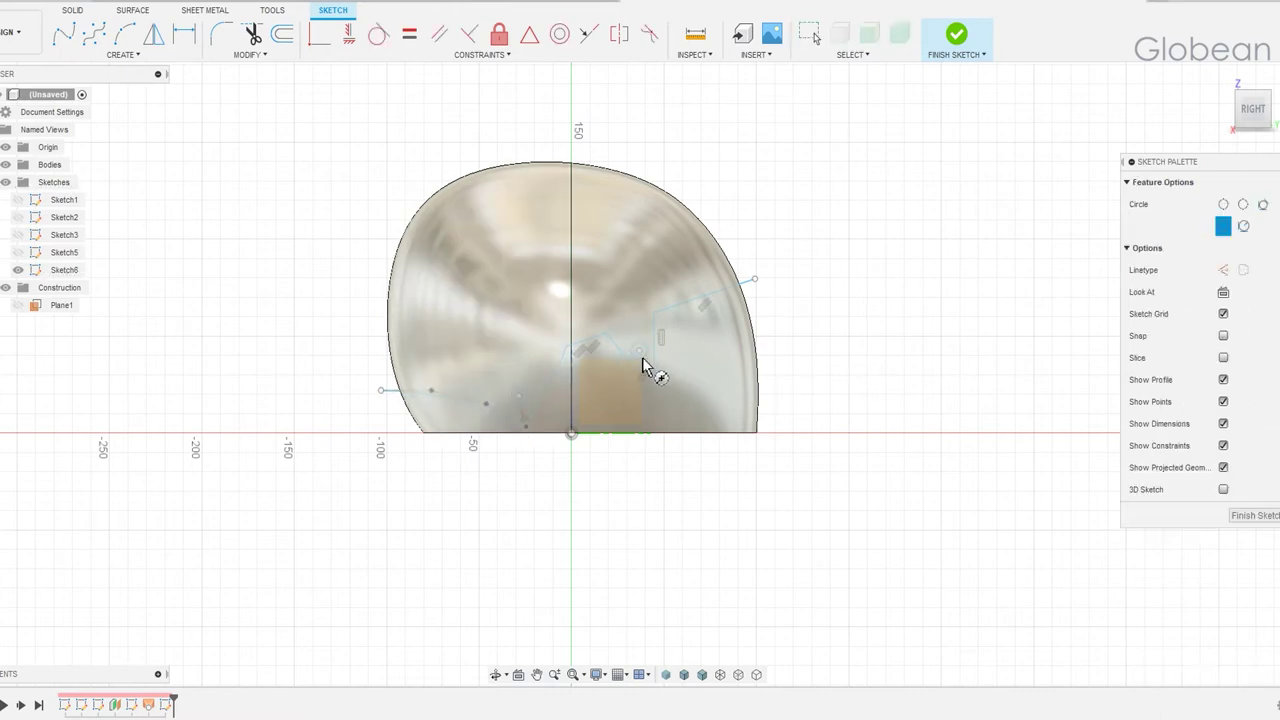
key(d)
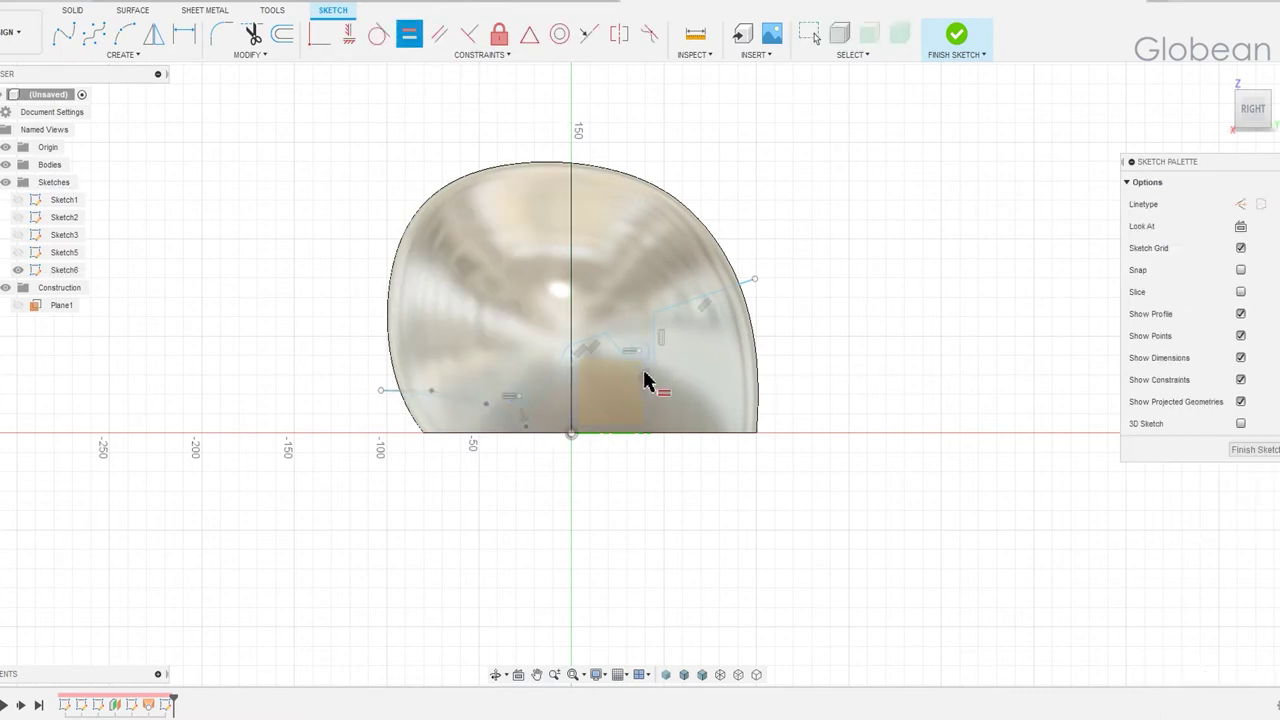
click(638, 345)
click(640, 338)
text(8)
key(Return)
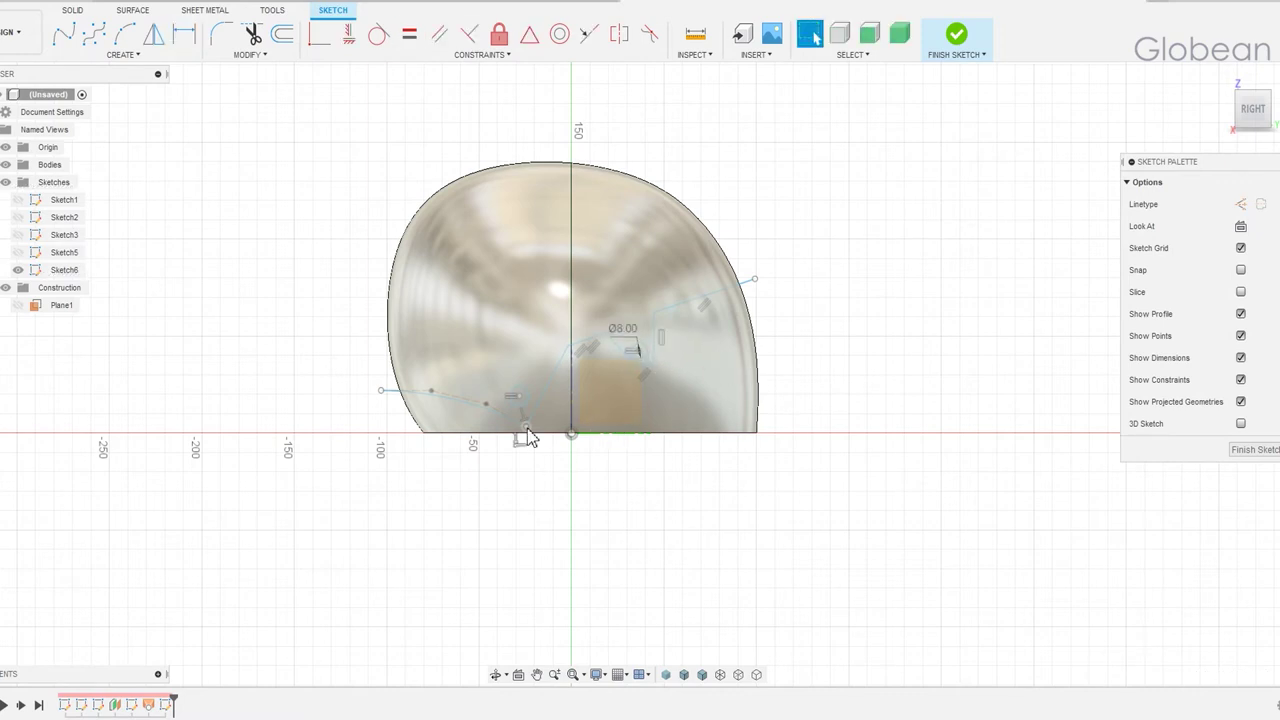
key(Escape)
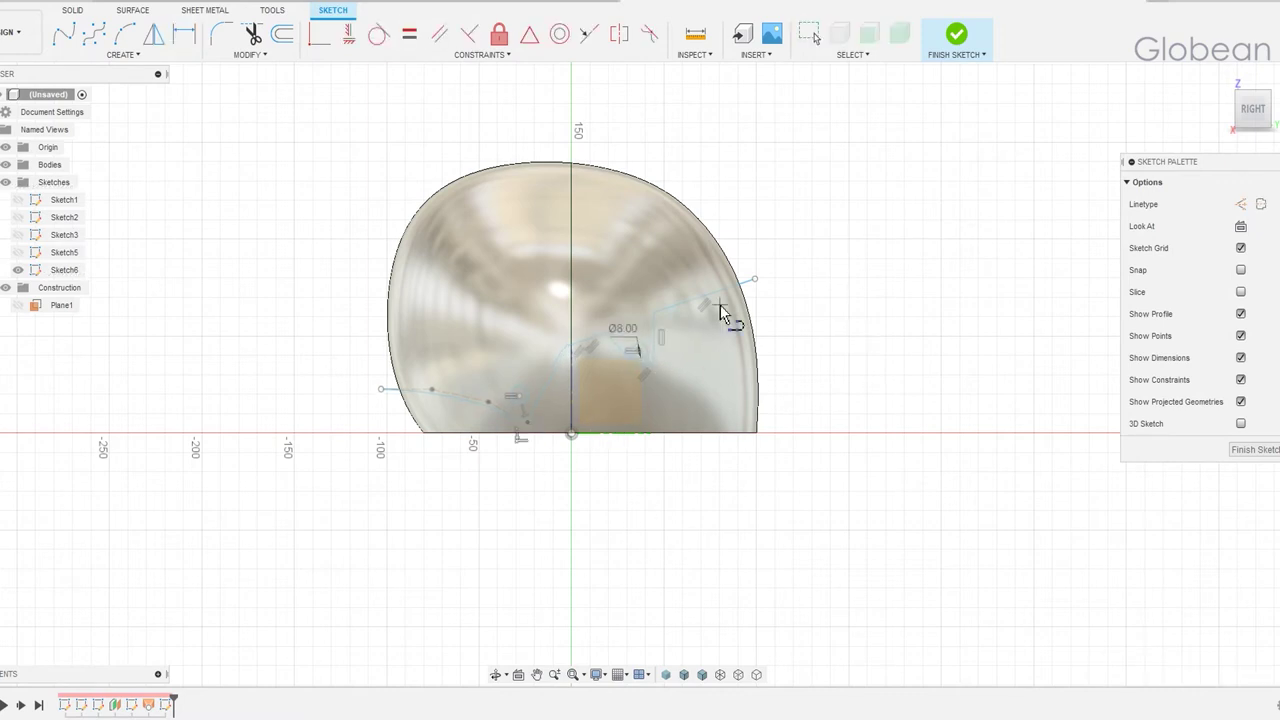
- Draw angled cutting lines across the helmet's side profile
click(706, 302)
click(755, 240)
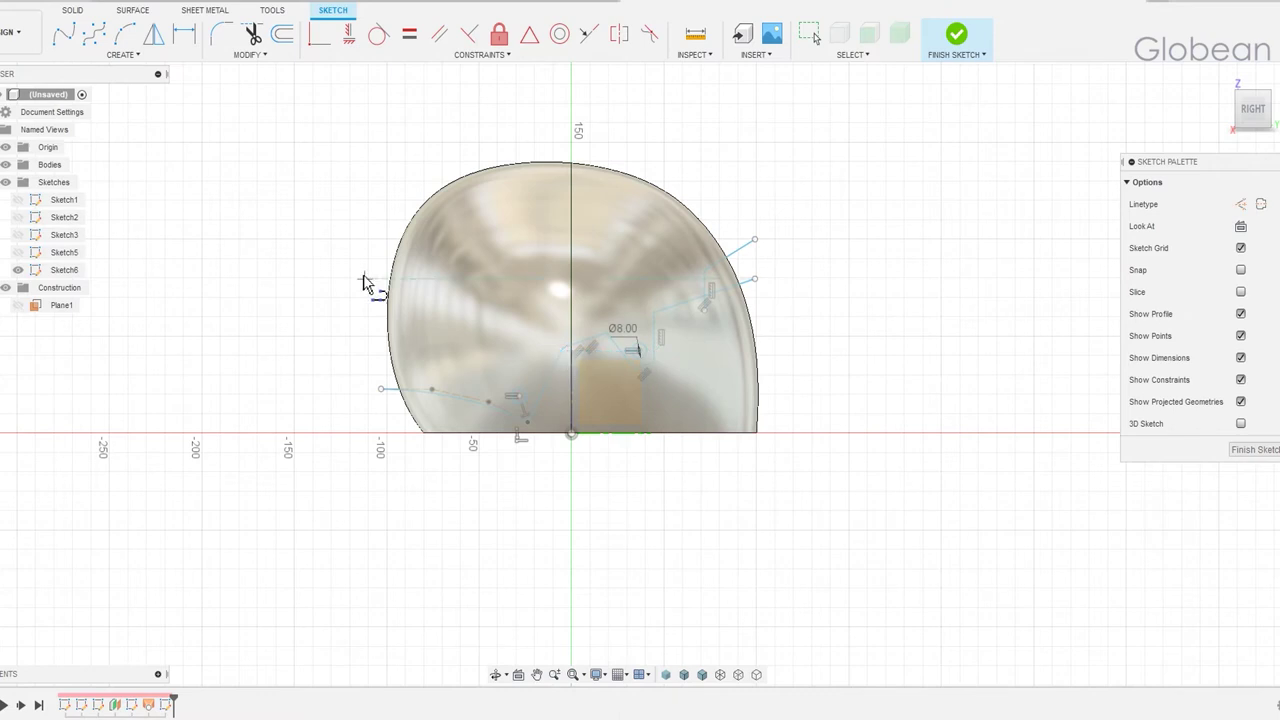
click(388, 182)
click(600, 218)
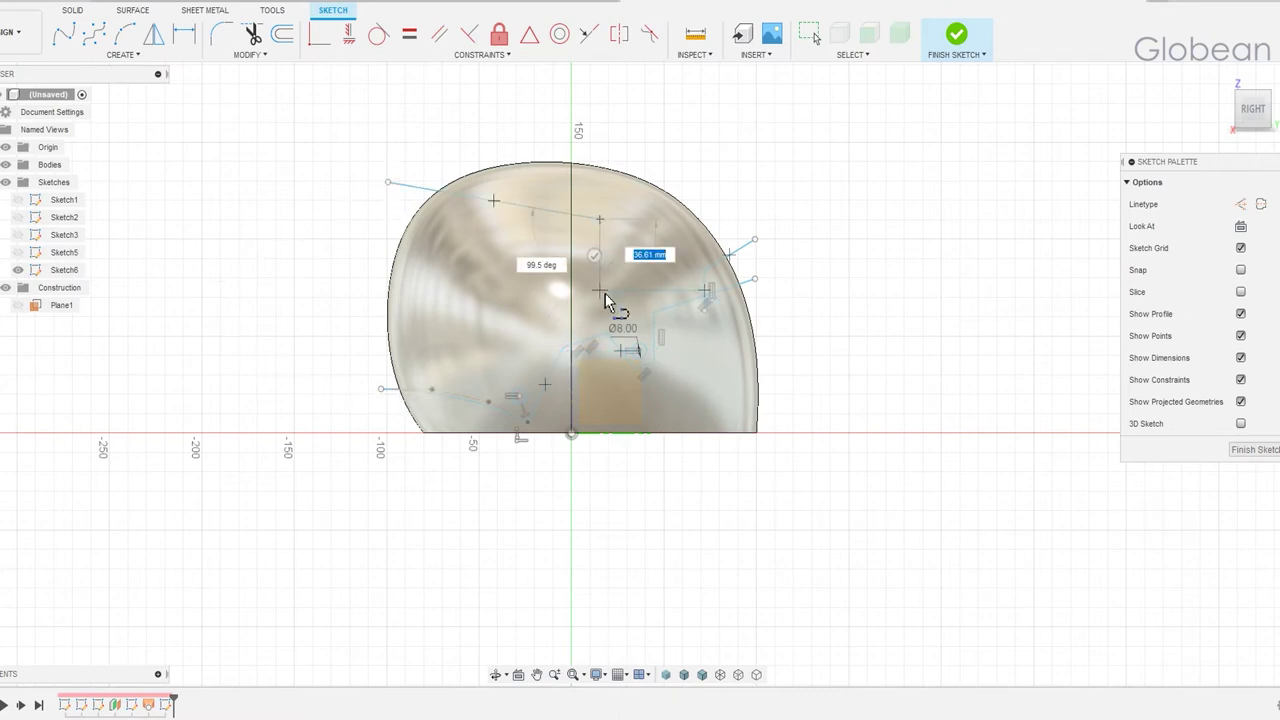
click(600, 292)
click(373, 373)
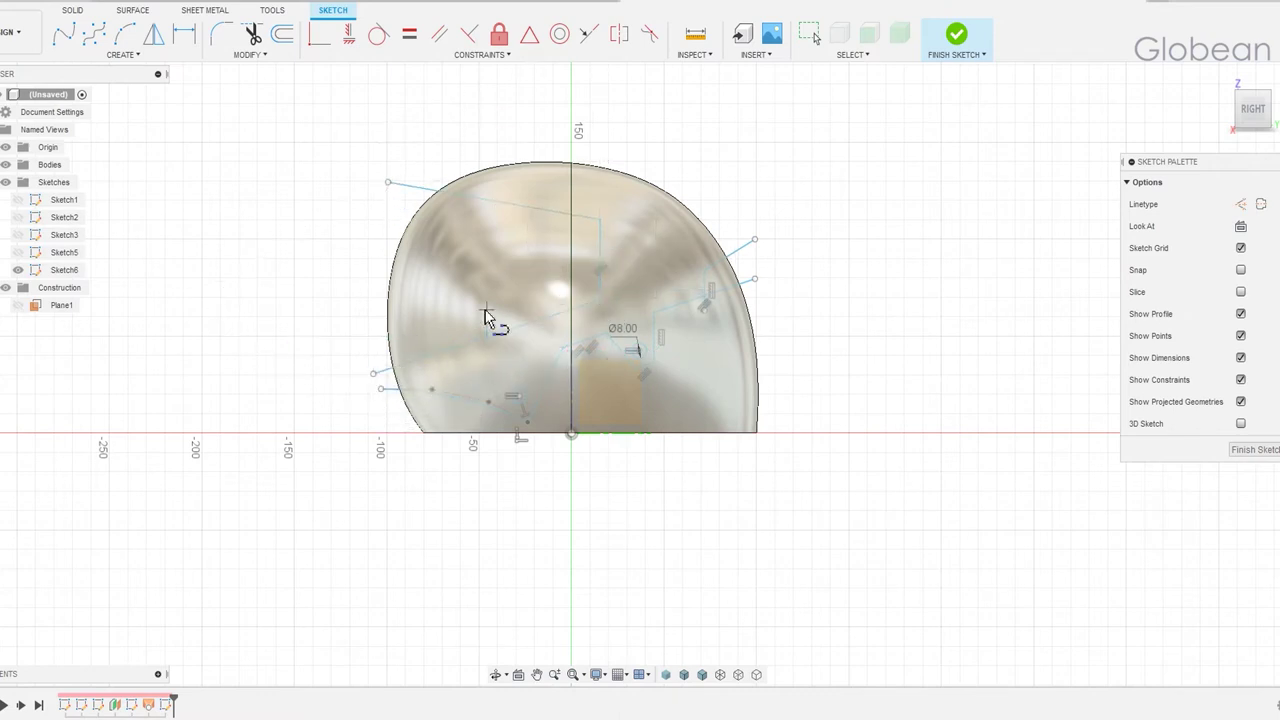
click(326, 240)
click(625, 260)
key(Escape)
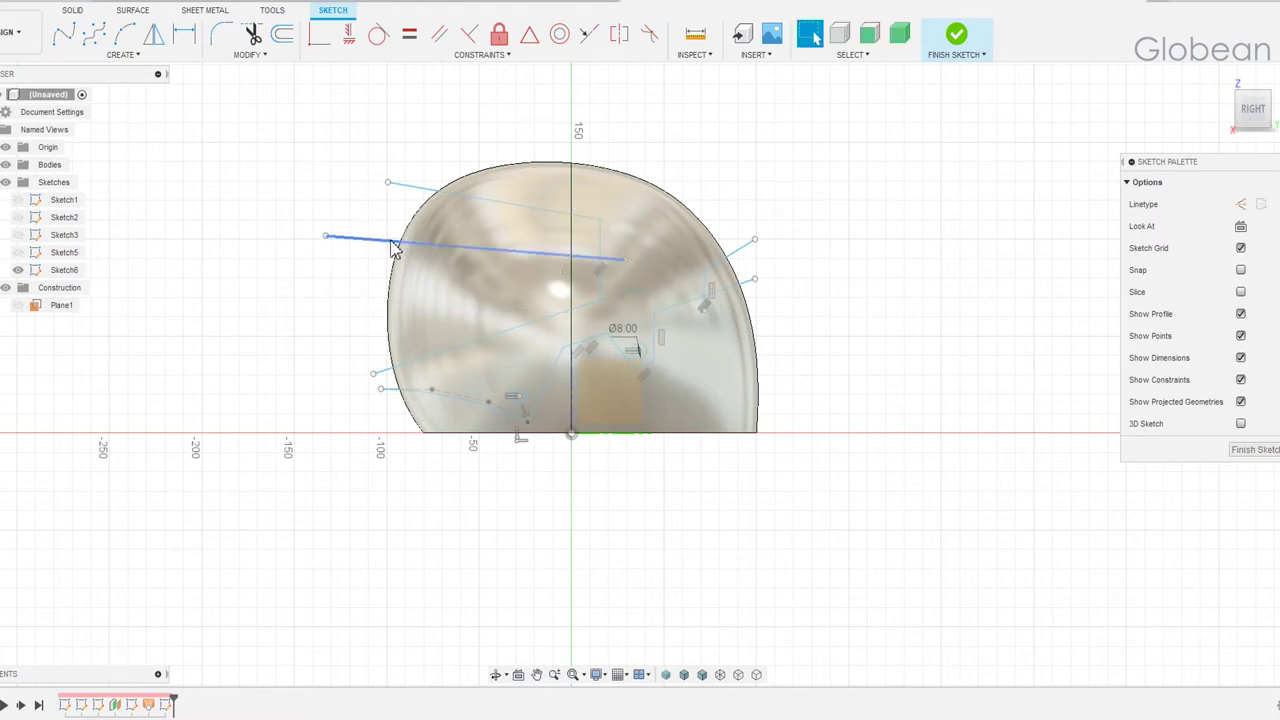
drag(395, 250, 400, 256)
- Finish the sketch and trim away the helmet shell's bottom region with it
click(957, 36)
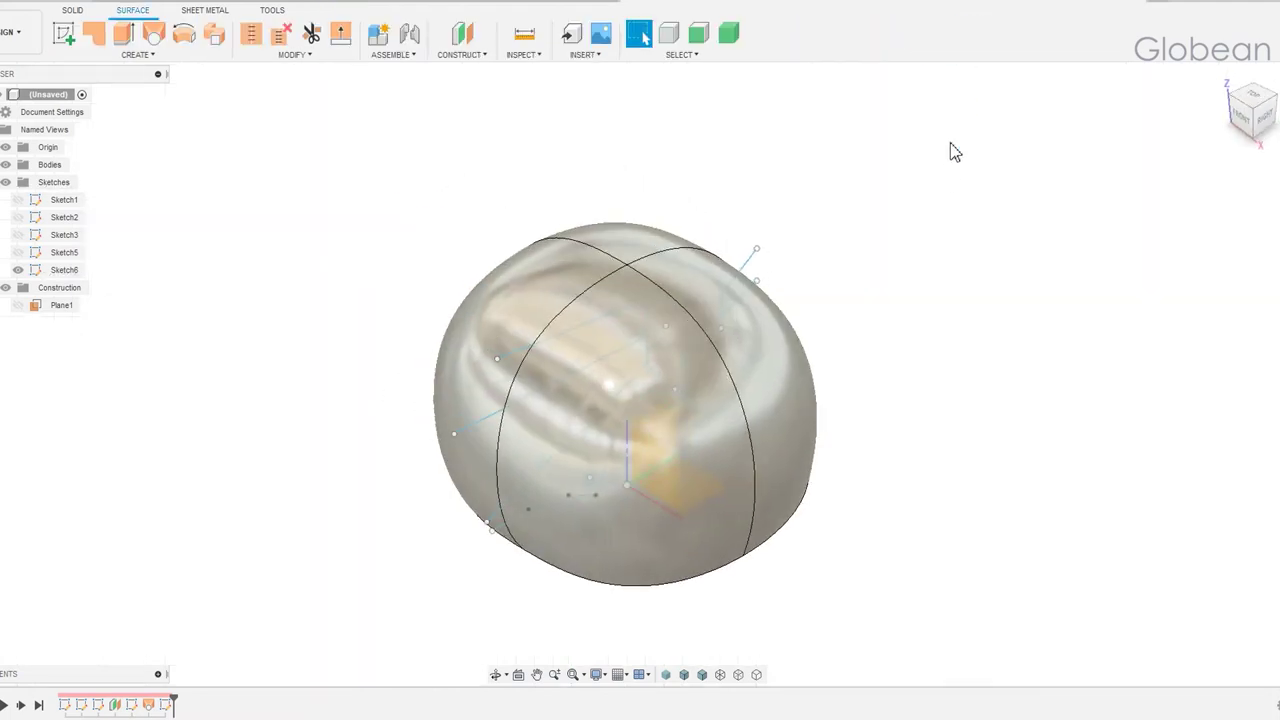
click(311, 33)
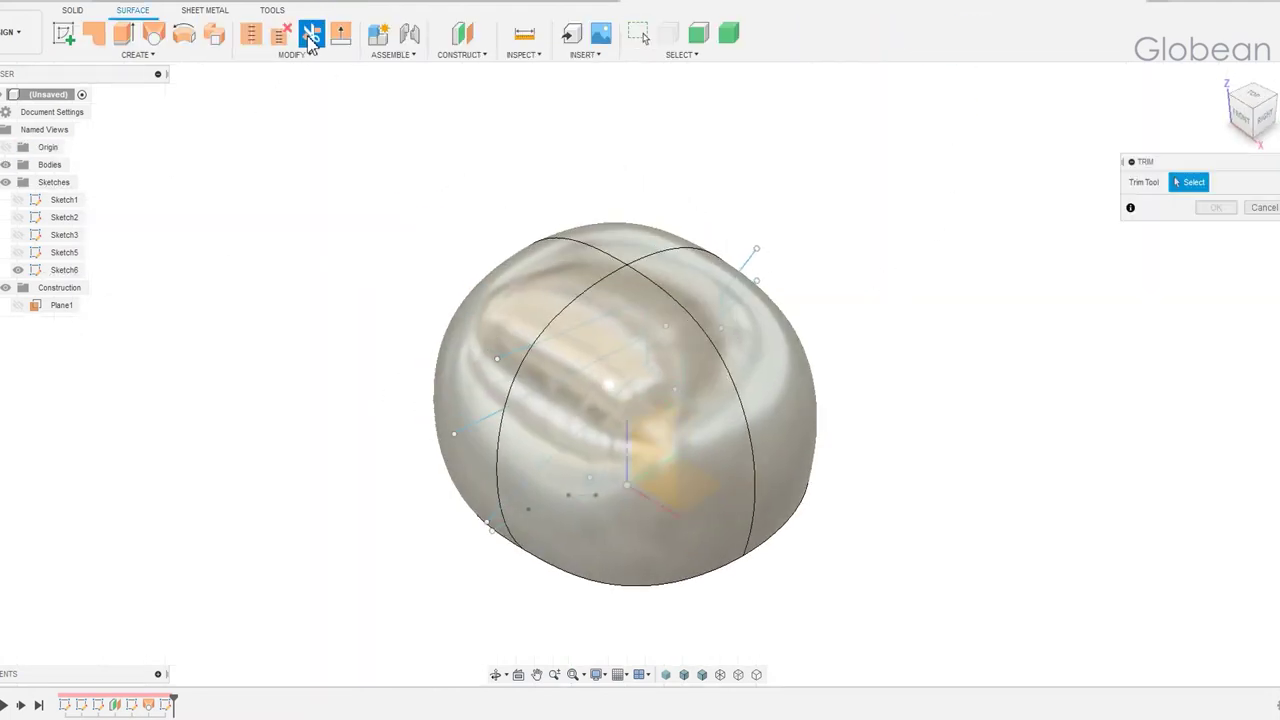
click(741, 310)
shift+middle_drag(1154, 303, 1055, 366)
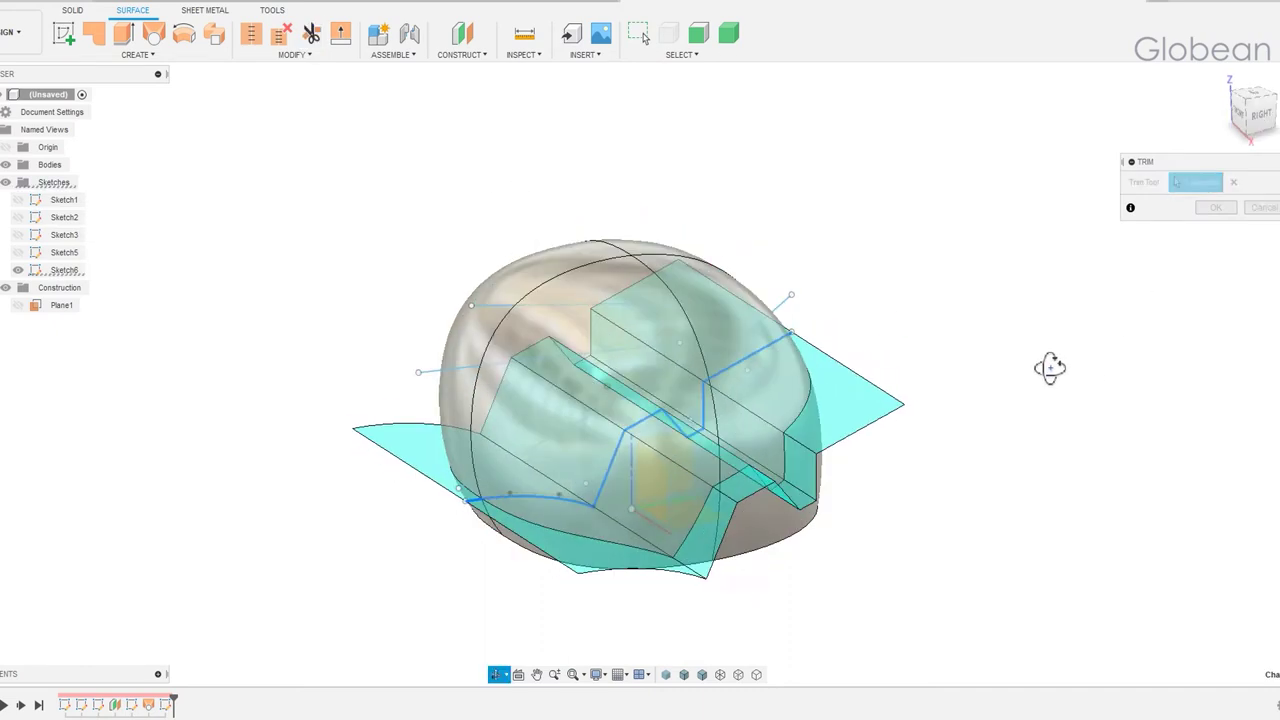
click(795, 512)
click(1216, 207)
shift+middle_drag(1024, 321, 897, 357)
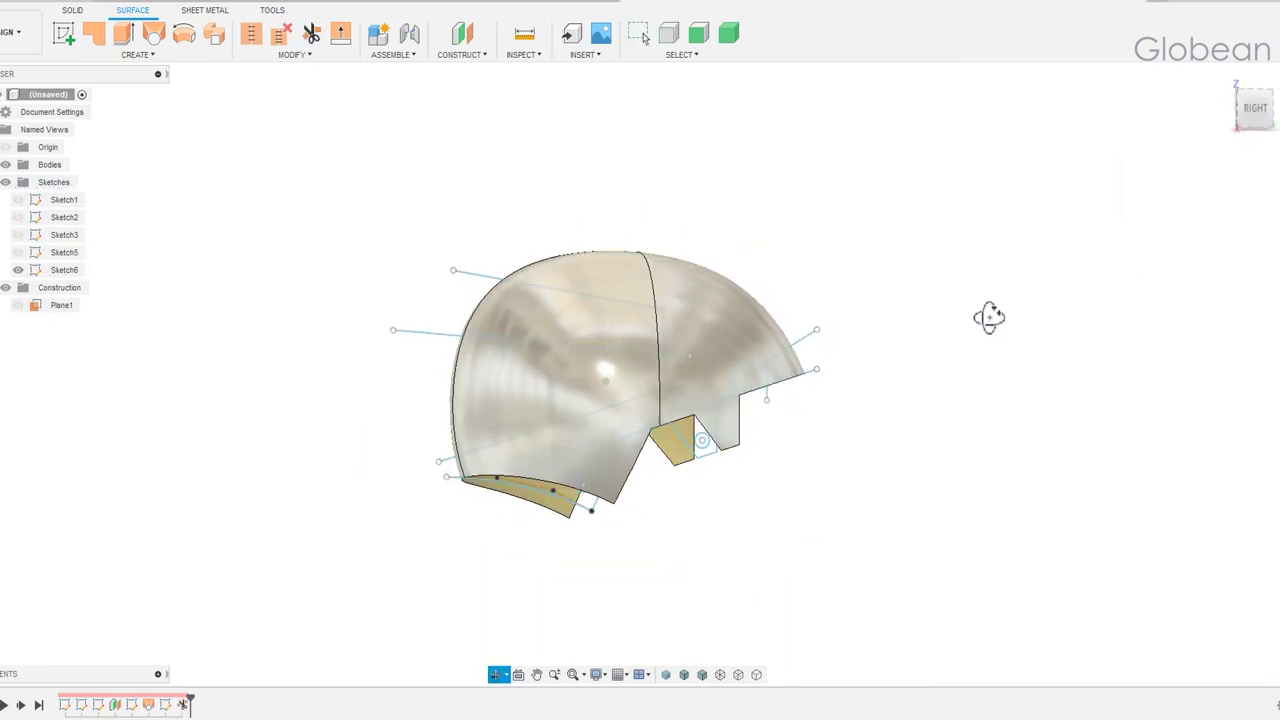
- Split the helmet shell body along two of the sketch's cutting lines
click(305, 55)
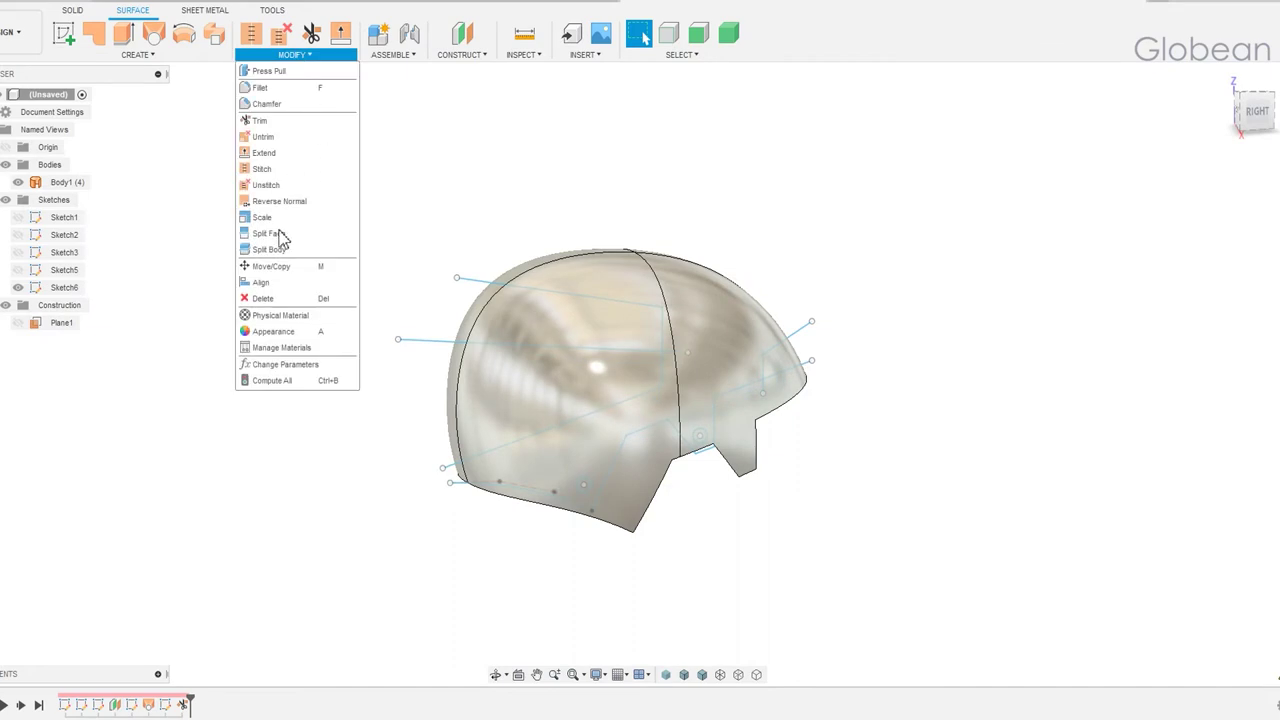
click(242, 234)
click(619, 281)
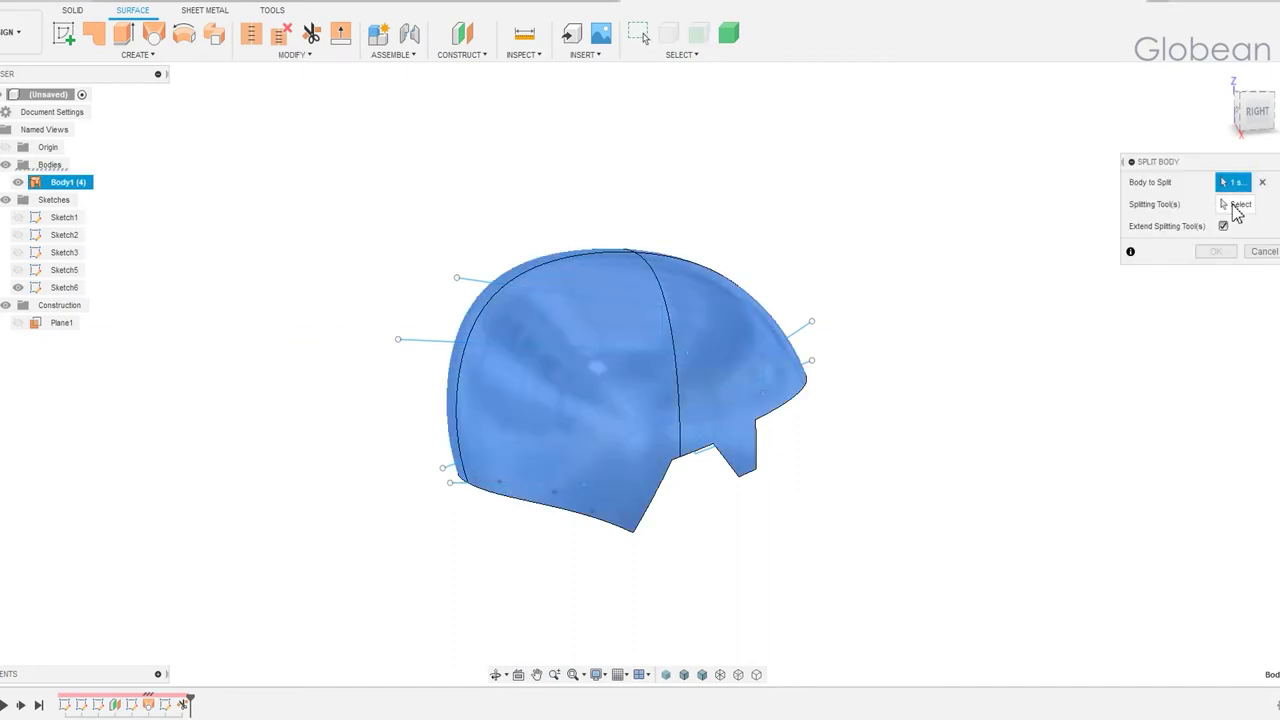
mouse_move(803, 237)
shift+middle_down()
mouse_move(814, 209)
mouse_move(490, 282)
shift+middle_up()
click(490, 282)
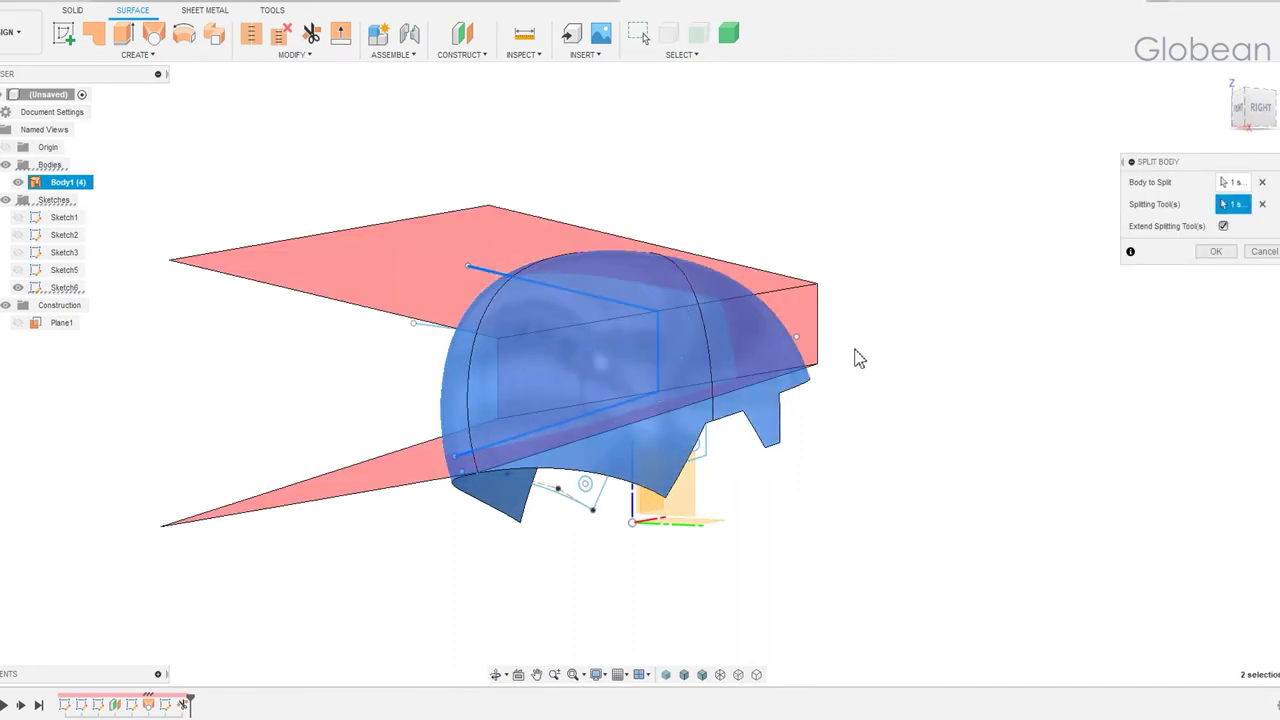
shift+middle_drag(854, 357, 850, 346)
click(810, 346)
key(Return)
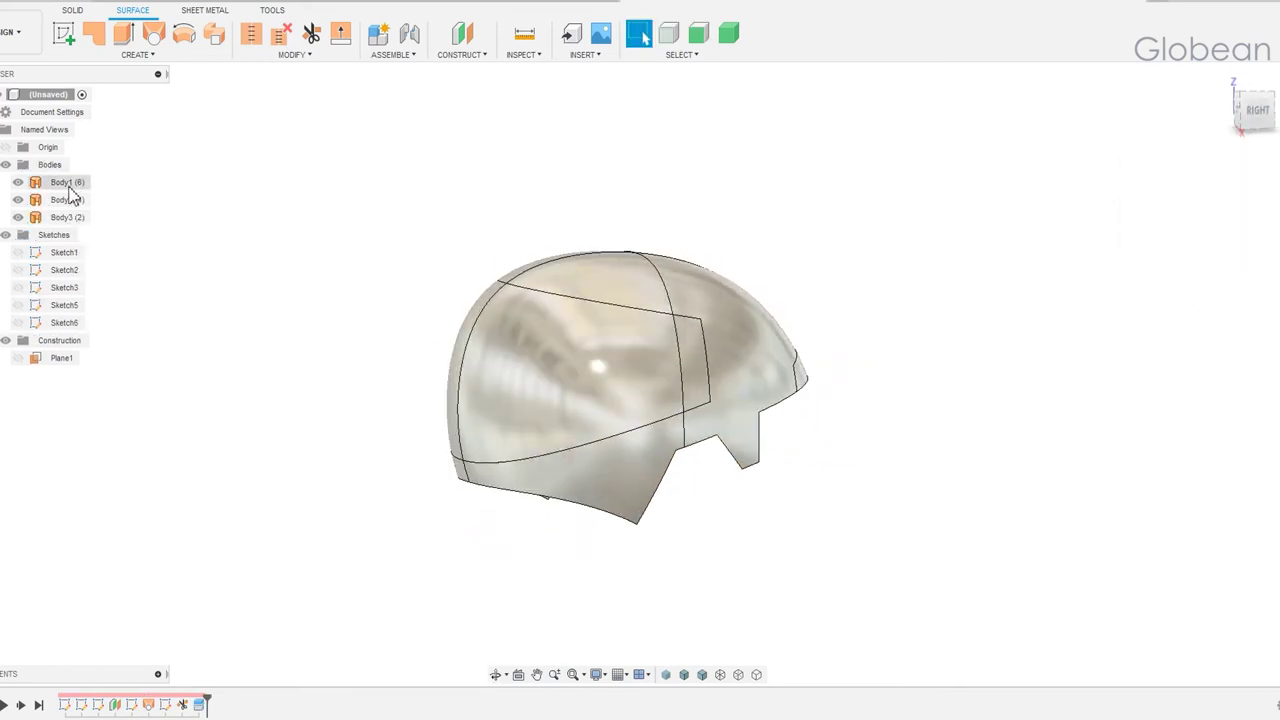
- Remove Body2 and Body3, leaving only the Body1 shell
click(71, 199)
shift+click(70, 216)
right_click(70, 216)
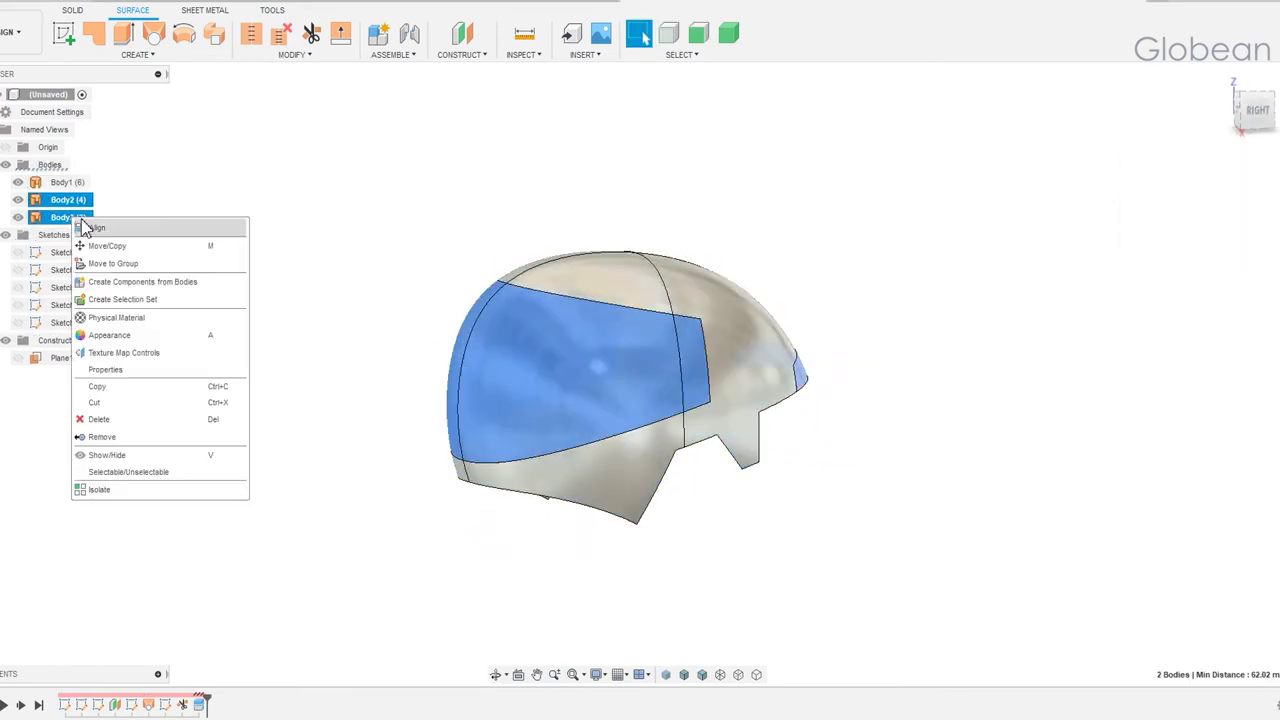
click(101, 437)
shift+middle_drag(278, 357, 269, 347)
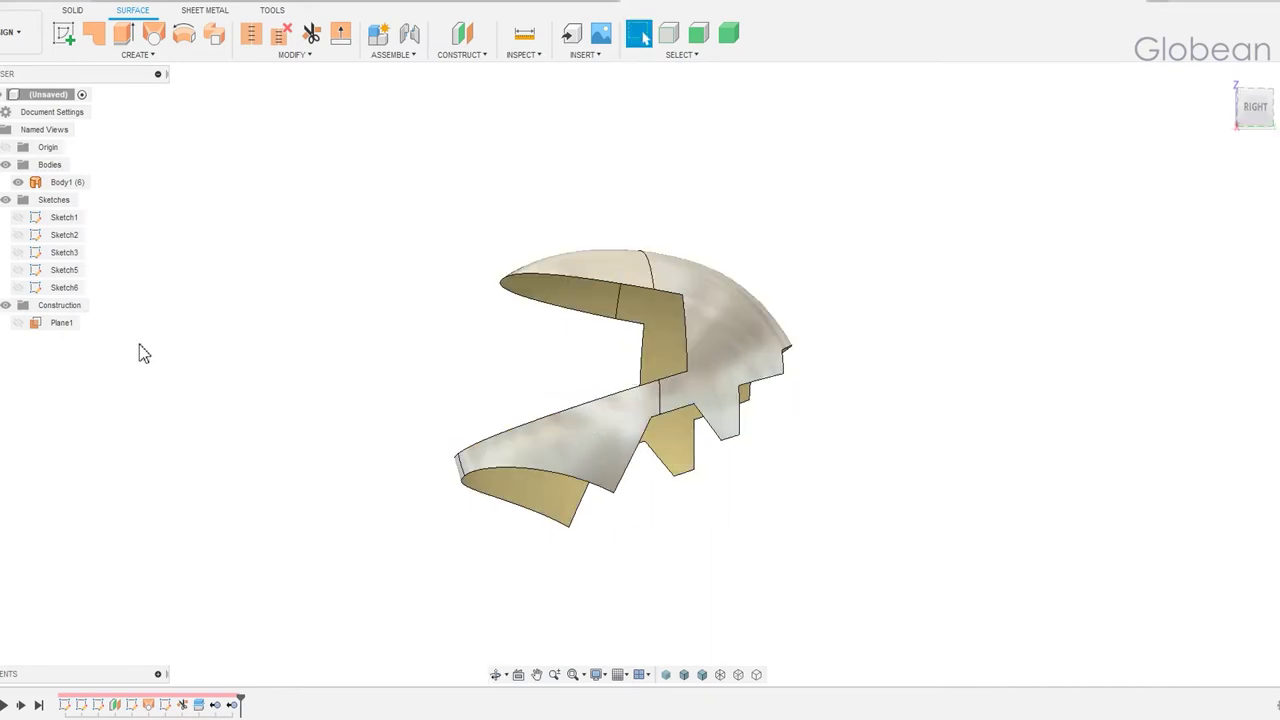
- Create angled Plane2 on the long sketch line and start a sketch on it
click(490, 55)
click(486, 86)
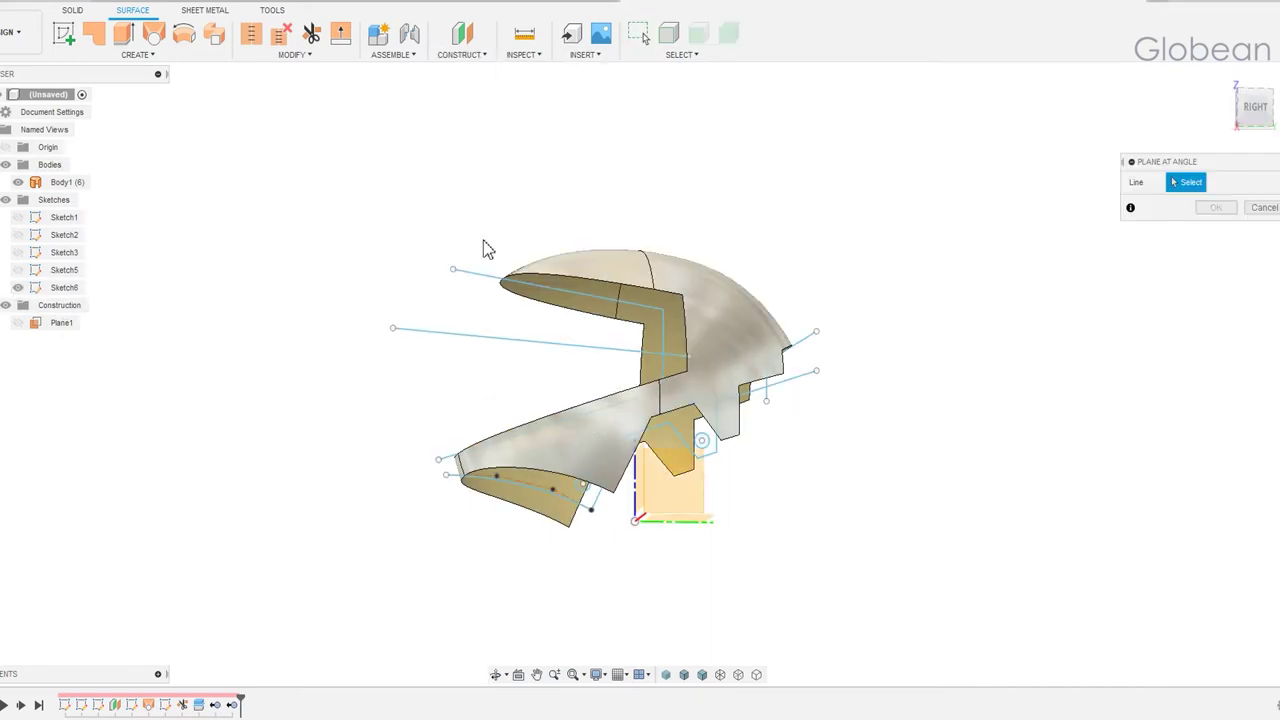
click(490, 349)
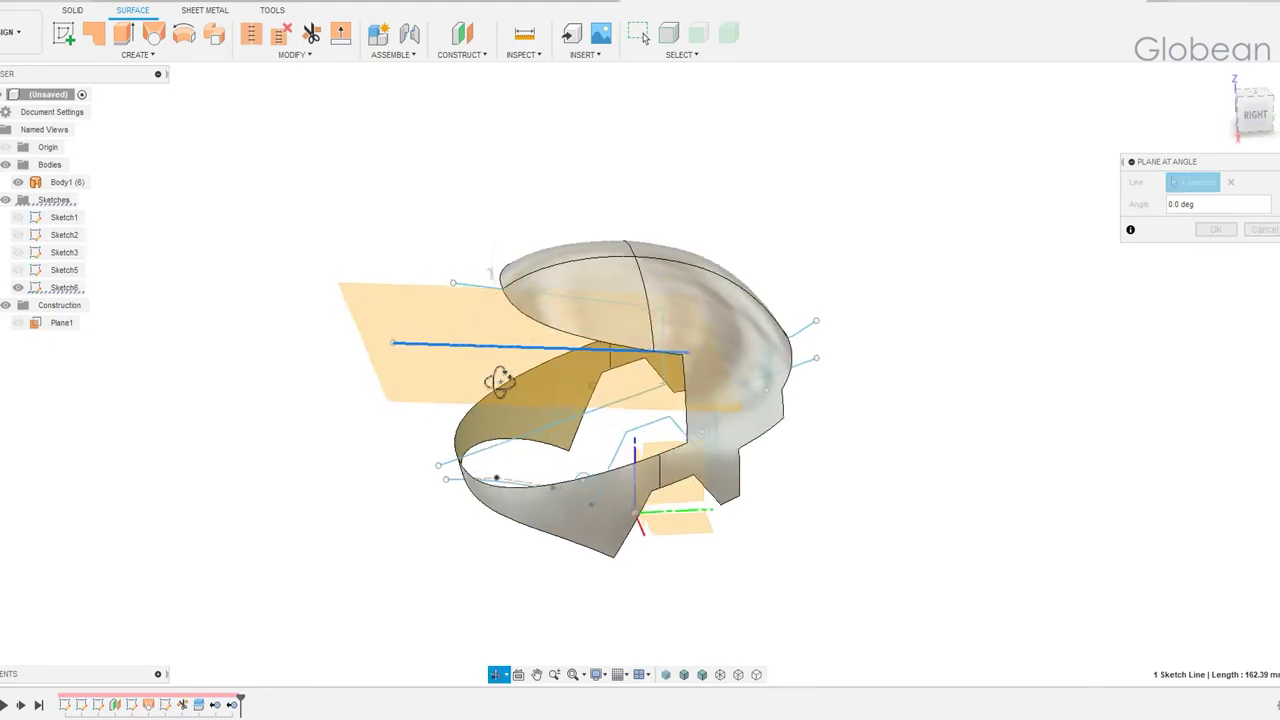
key(Return)
click(632, 374)
key(m)
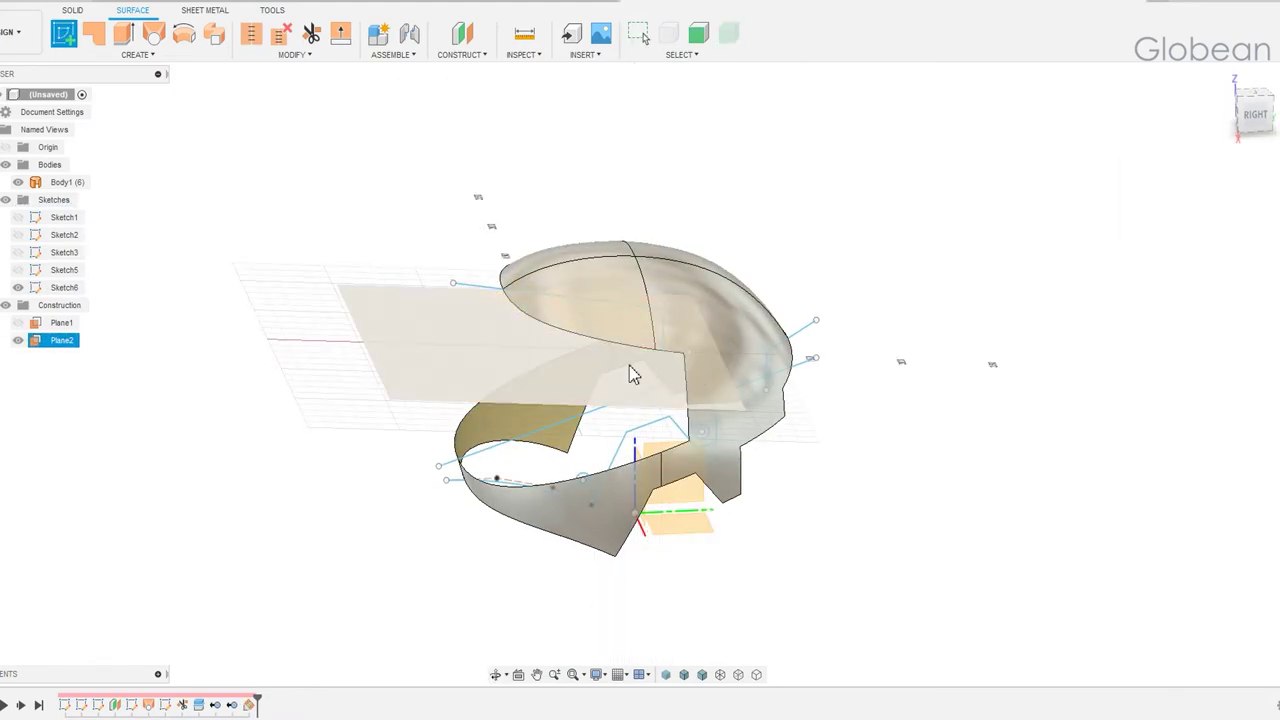
click(487, 367)
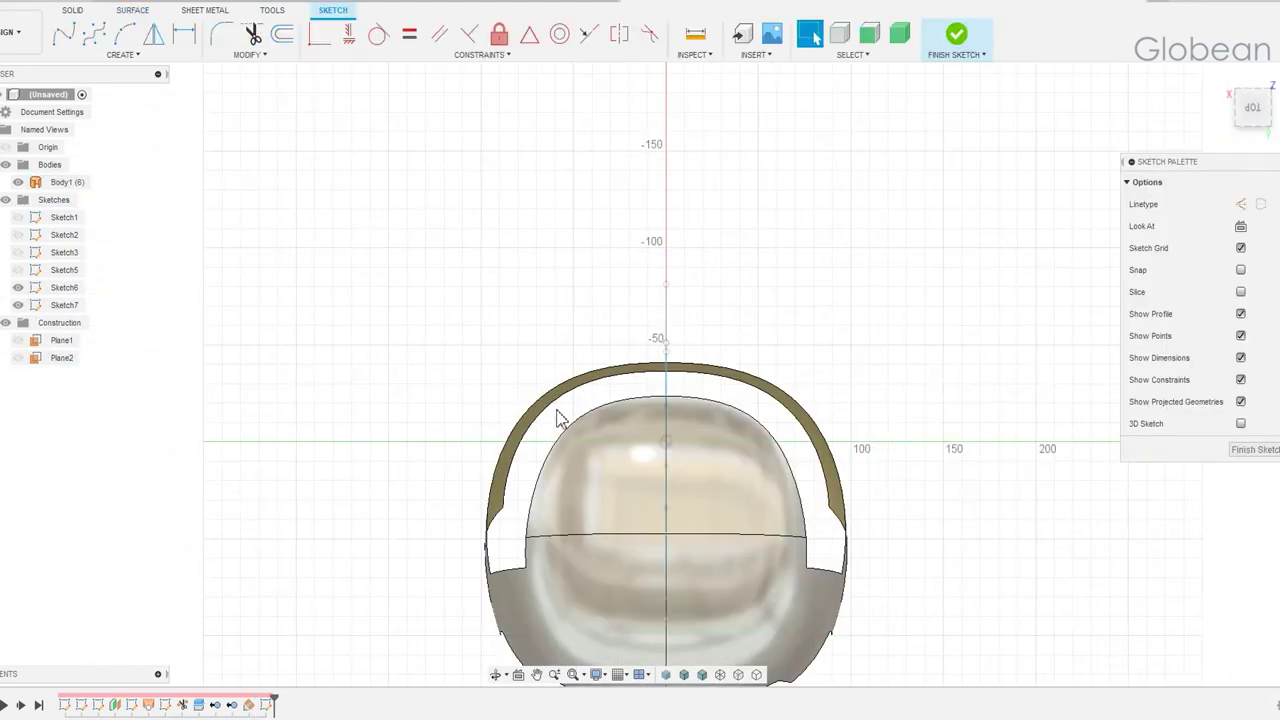
- Intersect two shell faces into the sketch and select the left and right projected curves
mouse_move(518, 541)
shift+middle_down()
mouse_move(349, 437)
mouse_move(394, 451)
shift+middle_up()
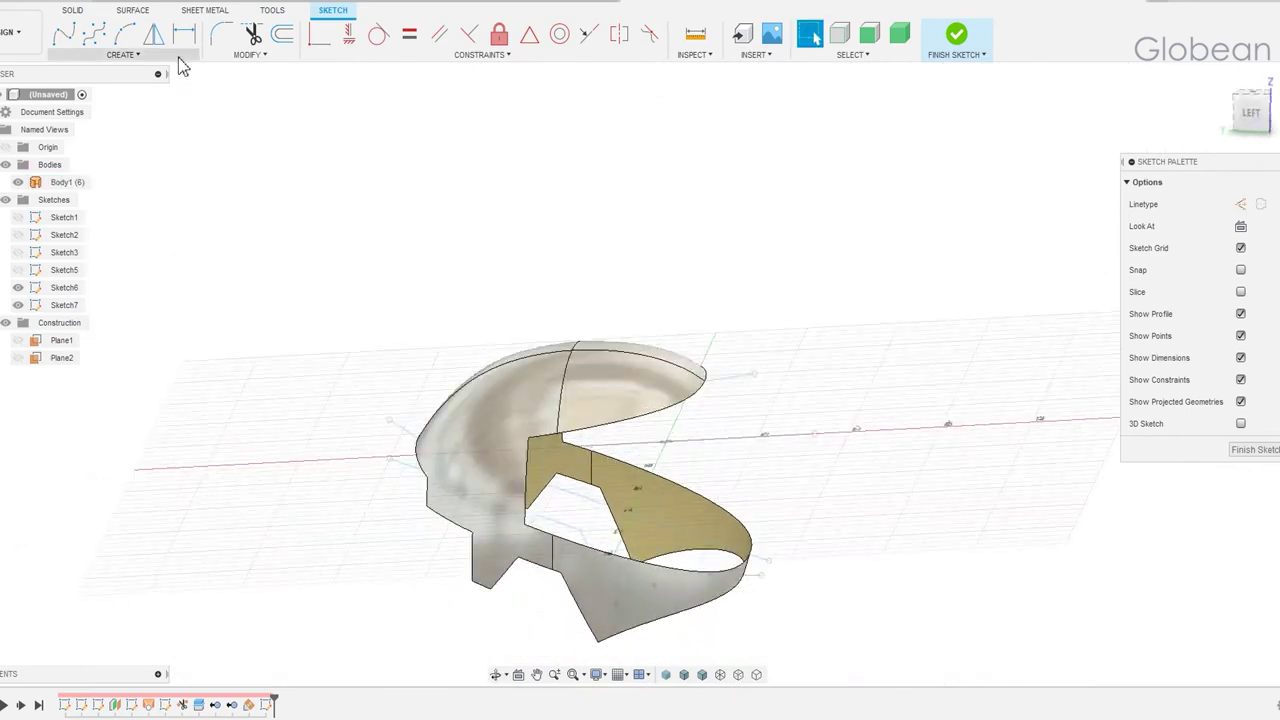
click(123, 54)
mouse_move(153, 311)
click(220, 330)
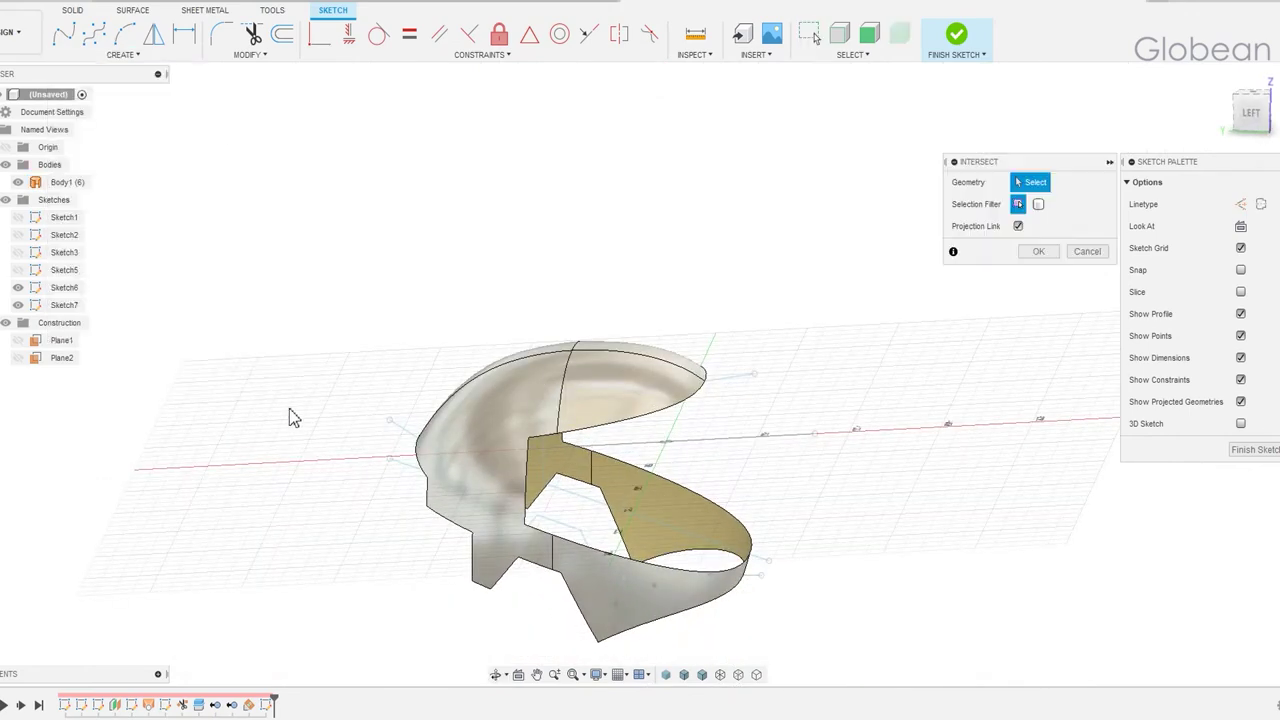
click(503, 490)
mouse_move(694, 443)
shift+middle_down()
mouse_move(814, 380)
mouse_move(885, 463)
shift+middle_up()
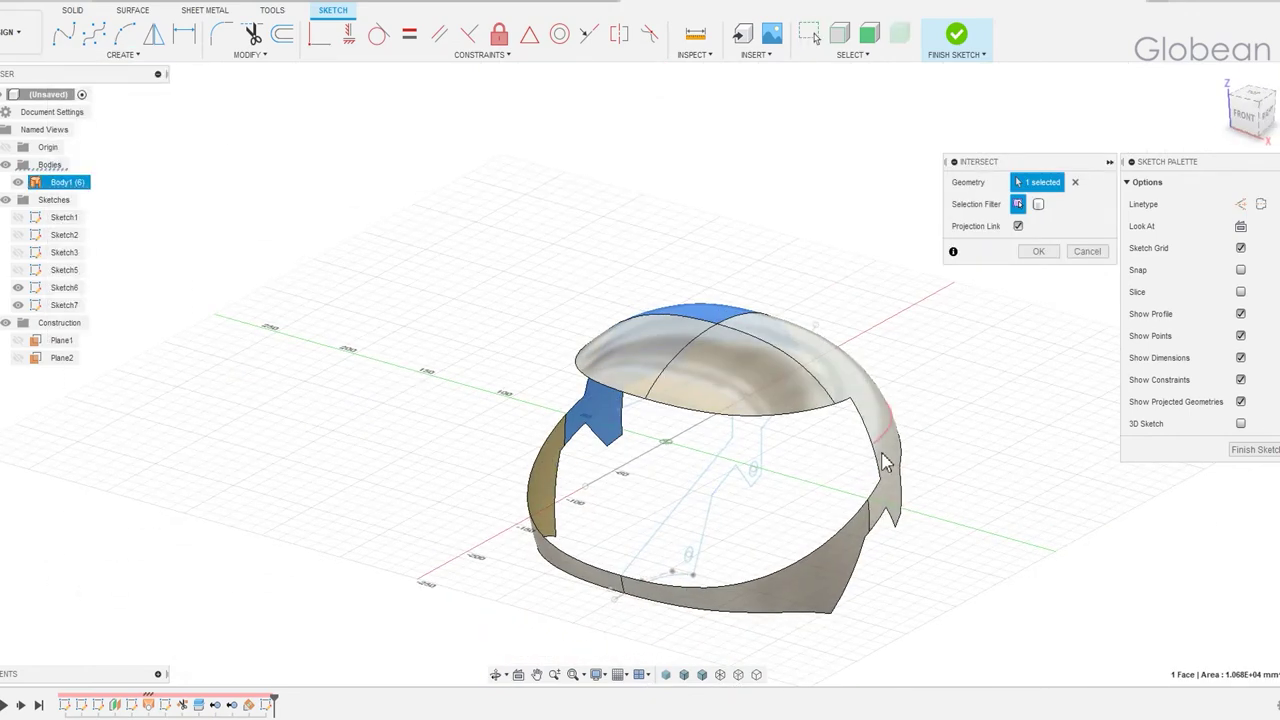
click(885, 463)
click(1038, 251)
click(884, 430)
shift+middle_drag(706, 451, 465, 432)
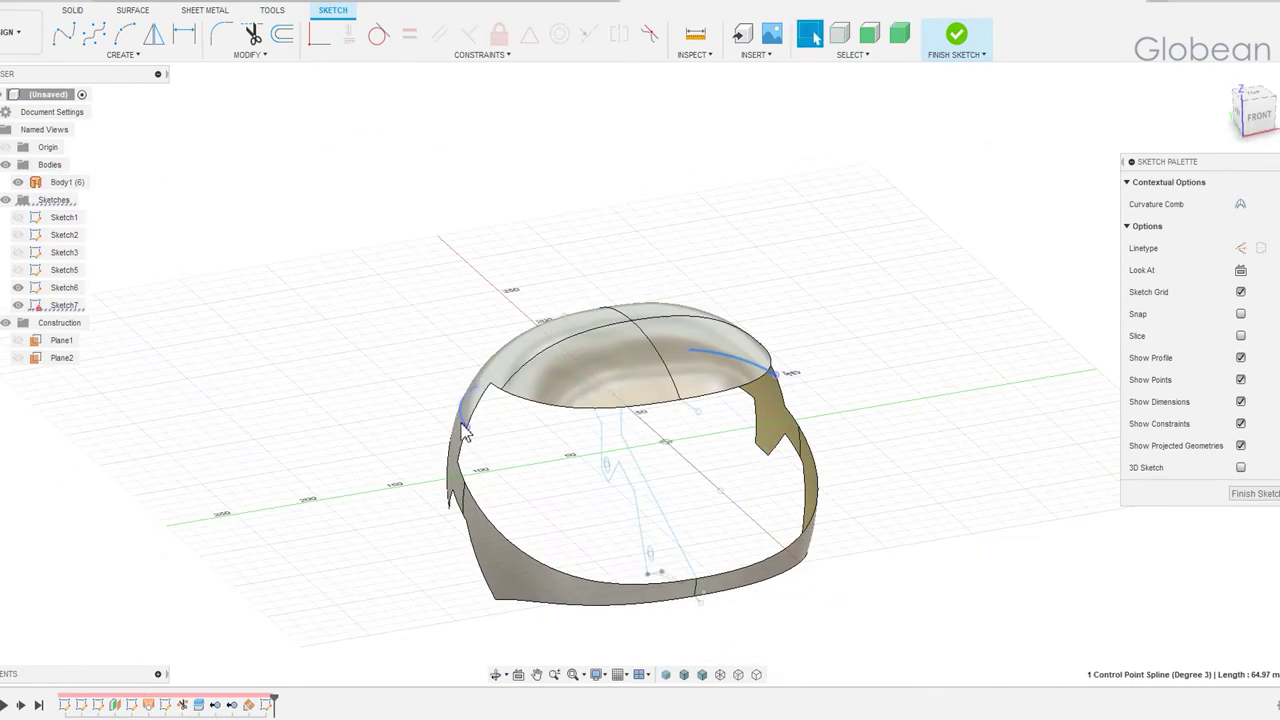
shift+click(463, 430)
- Draw the fit-point visor spline with the sketch plane viewed straight on
click(93, 35)
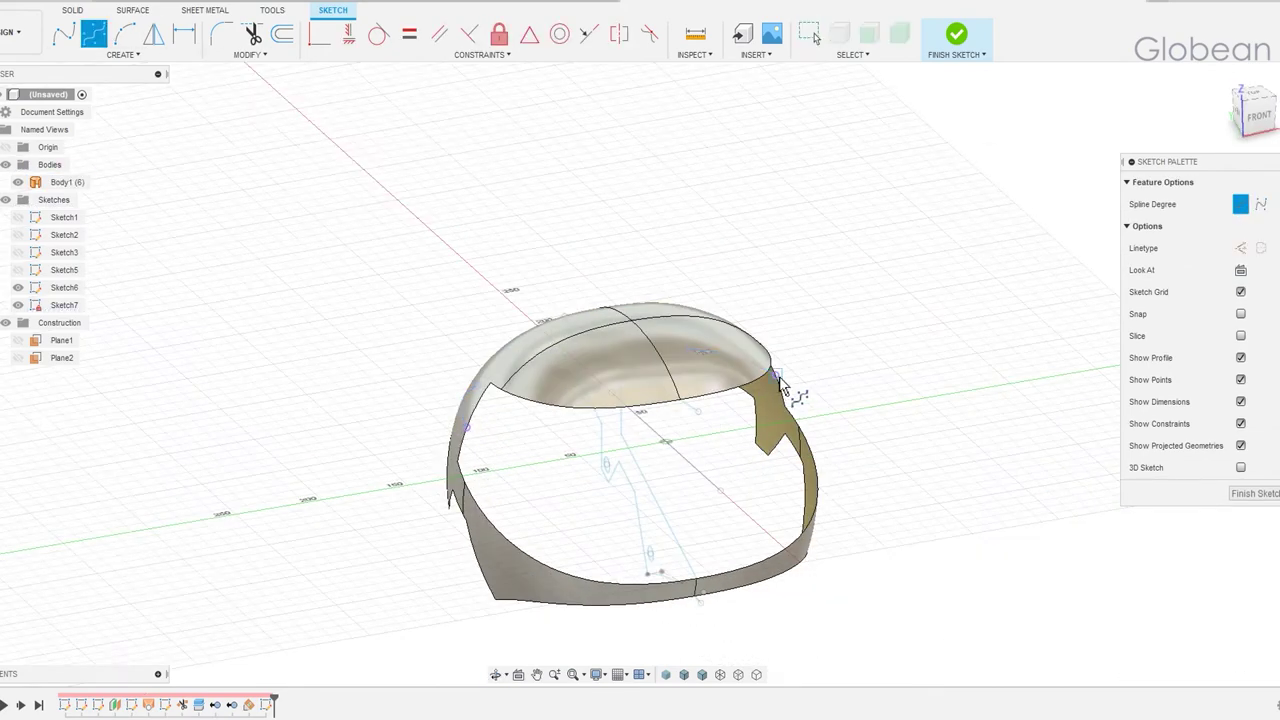
shift+middle_drag(782, 388, 826, 437)
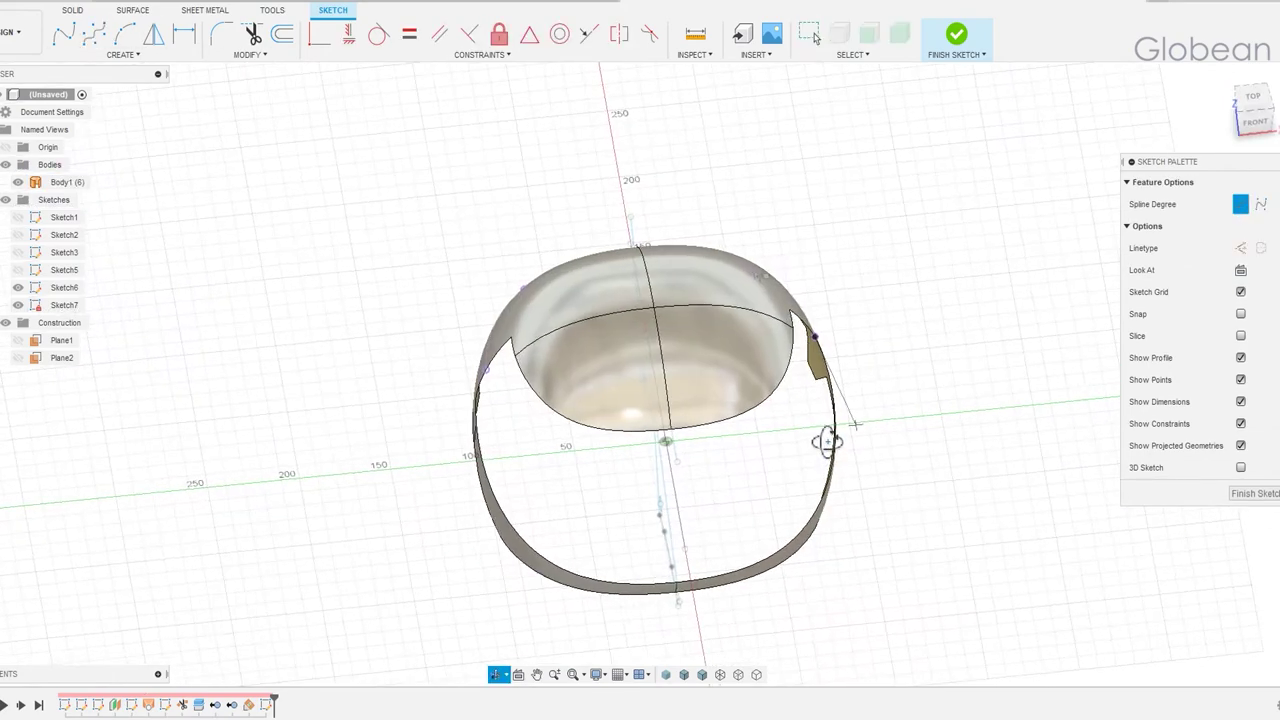
click(1240, 272)
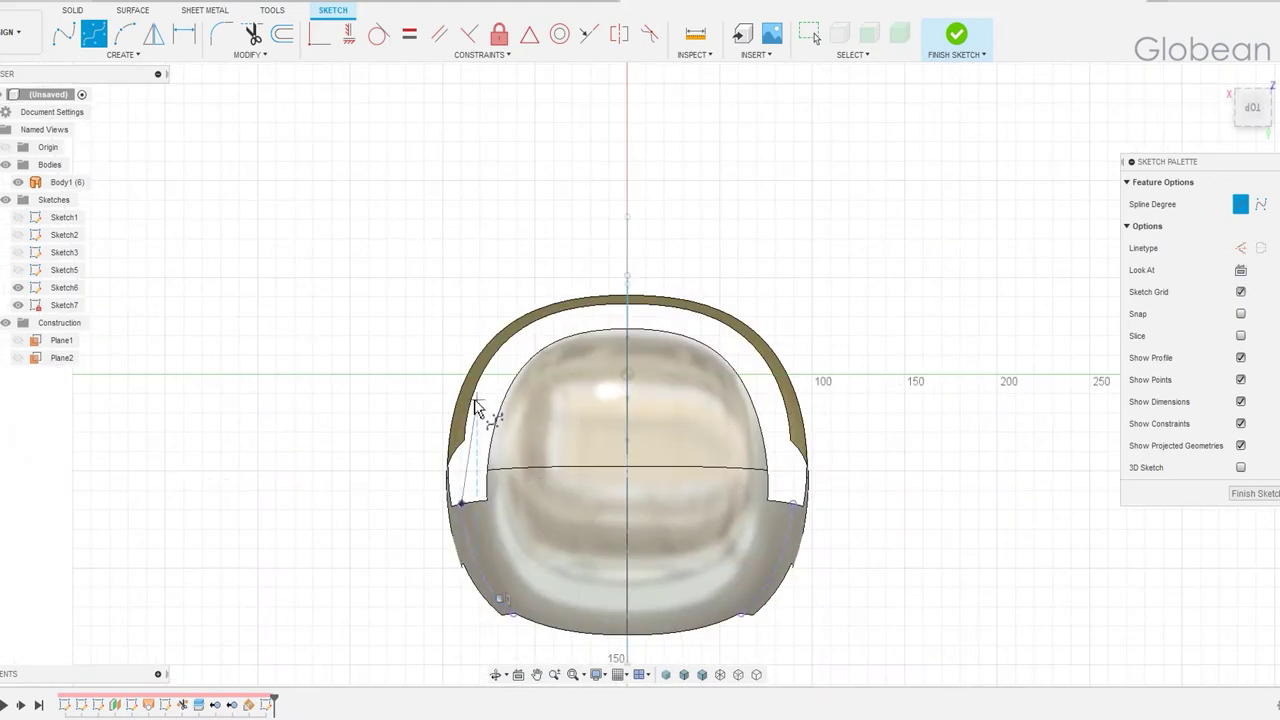
key(Return)
click(588, 310)
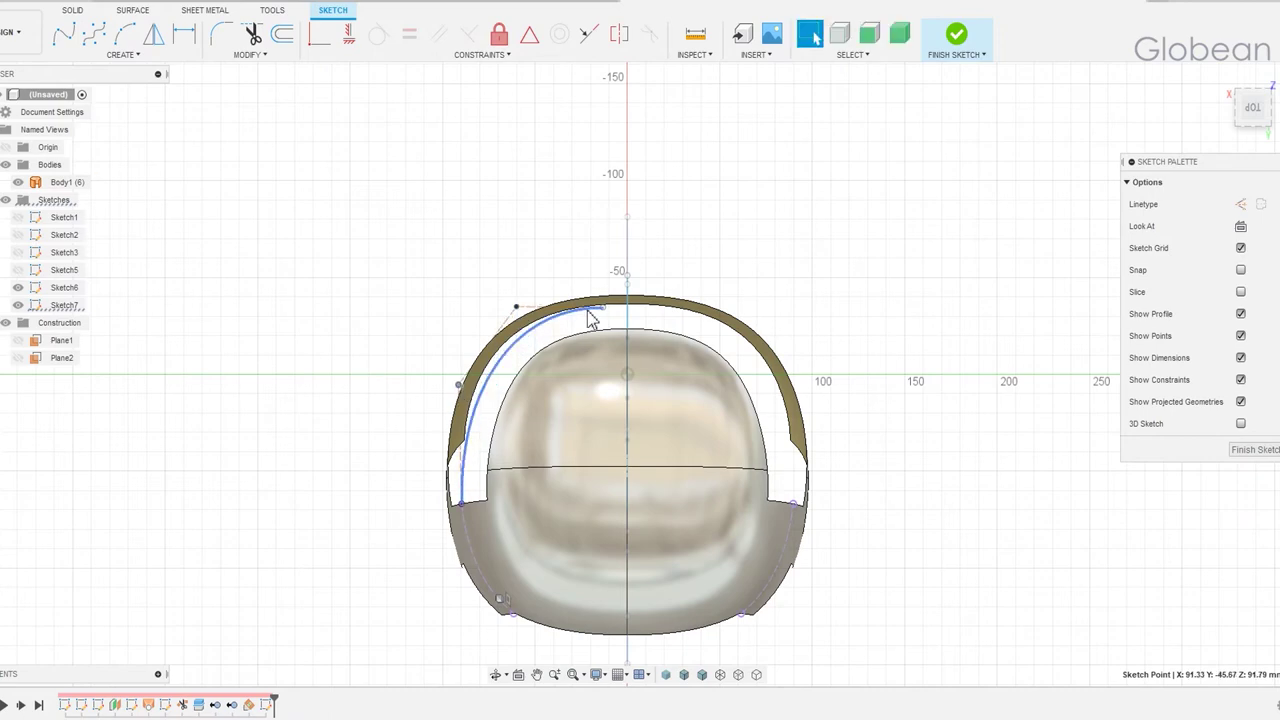
- Mirror the visor spline across the center line to the other side
click(153, 33)
shift+middle_drag(726, 437, 851, 326)
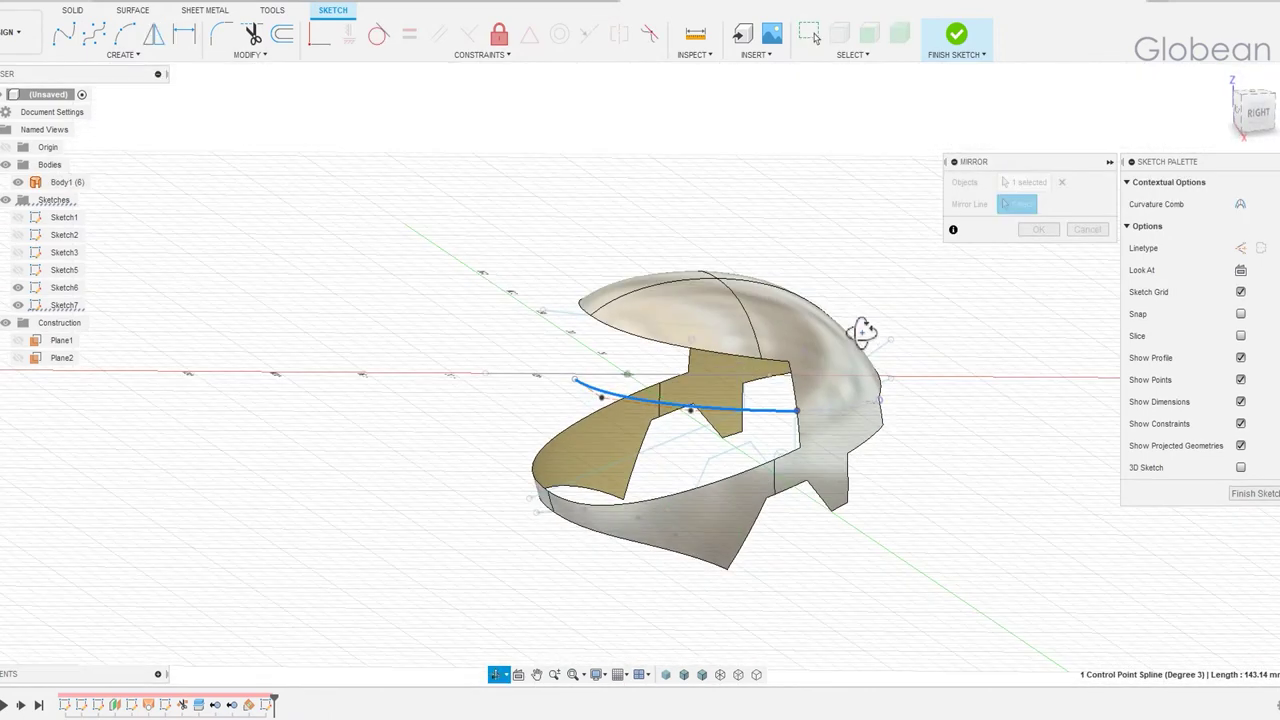
click(472, 290)
key(Return)
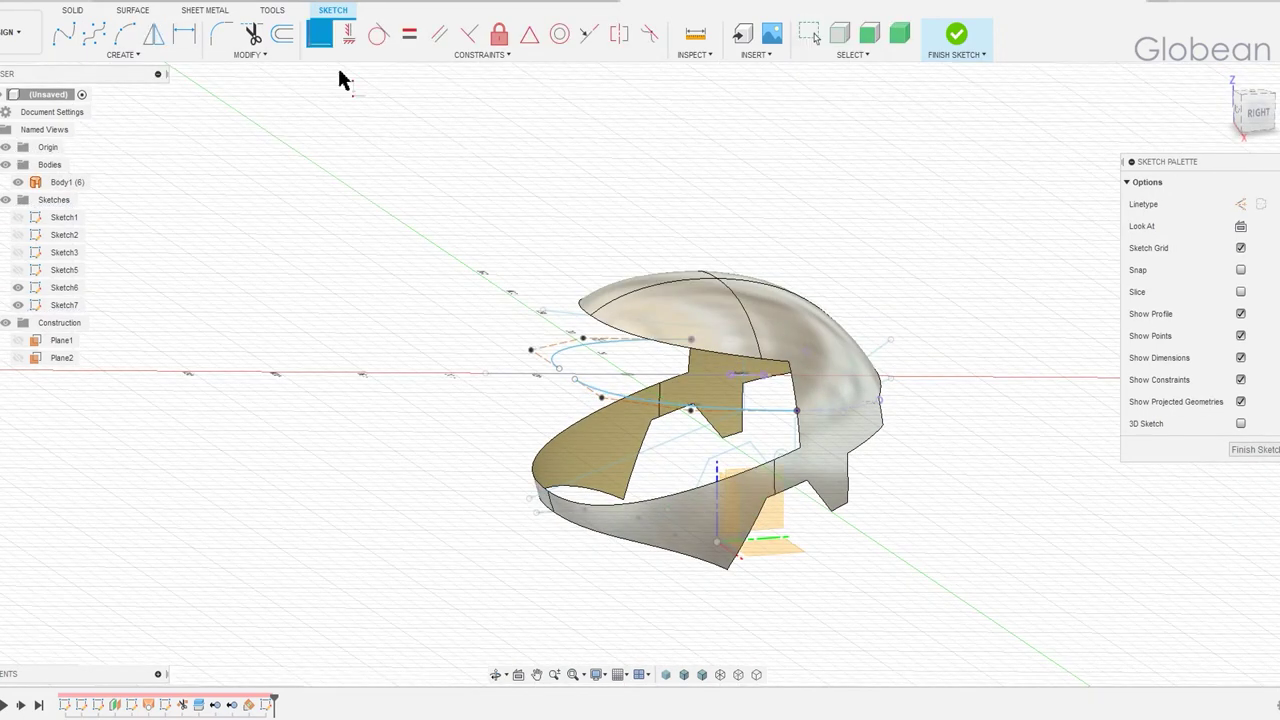
shift+middle_drag(575, 380, 555, 407)
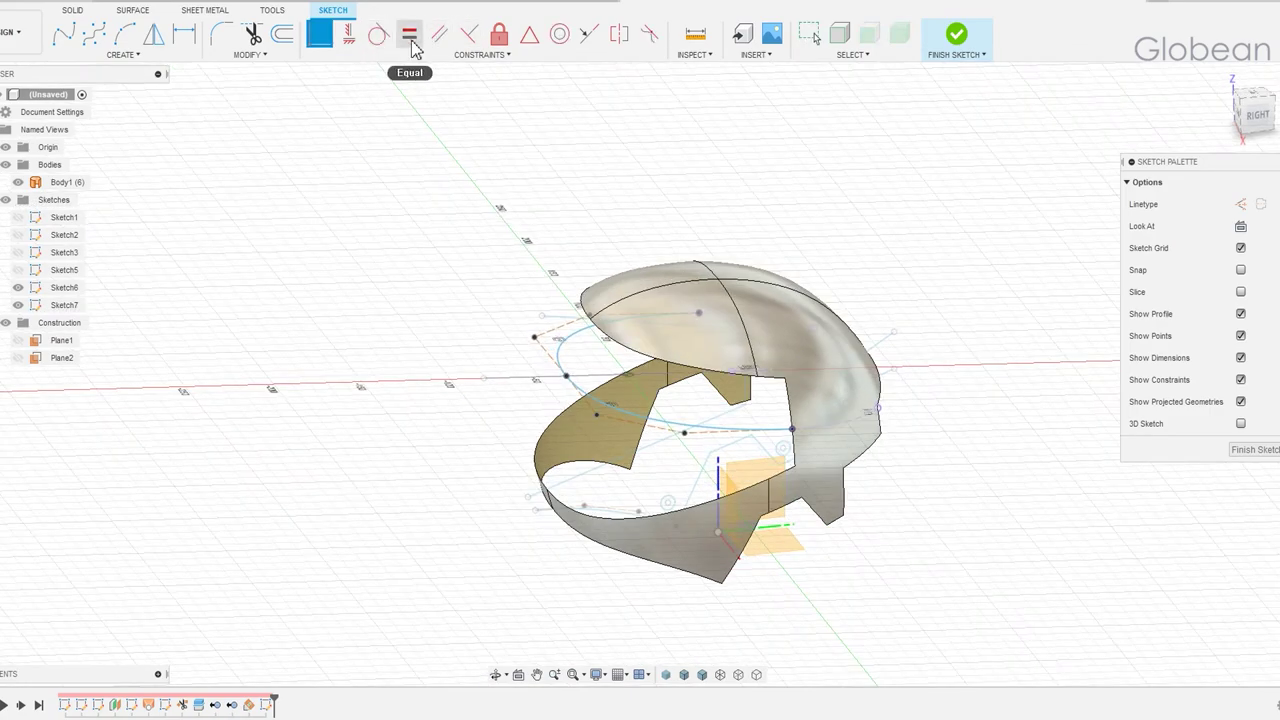
- Constrain the mirrored spline and make the two crossing lines equal
click(349, 33)
click(379, 33)
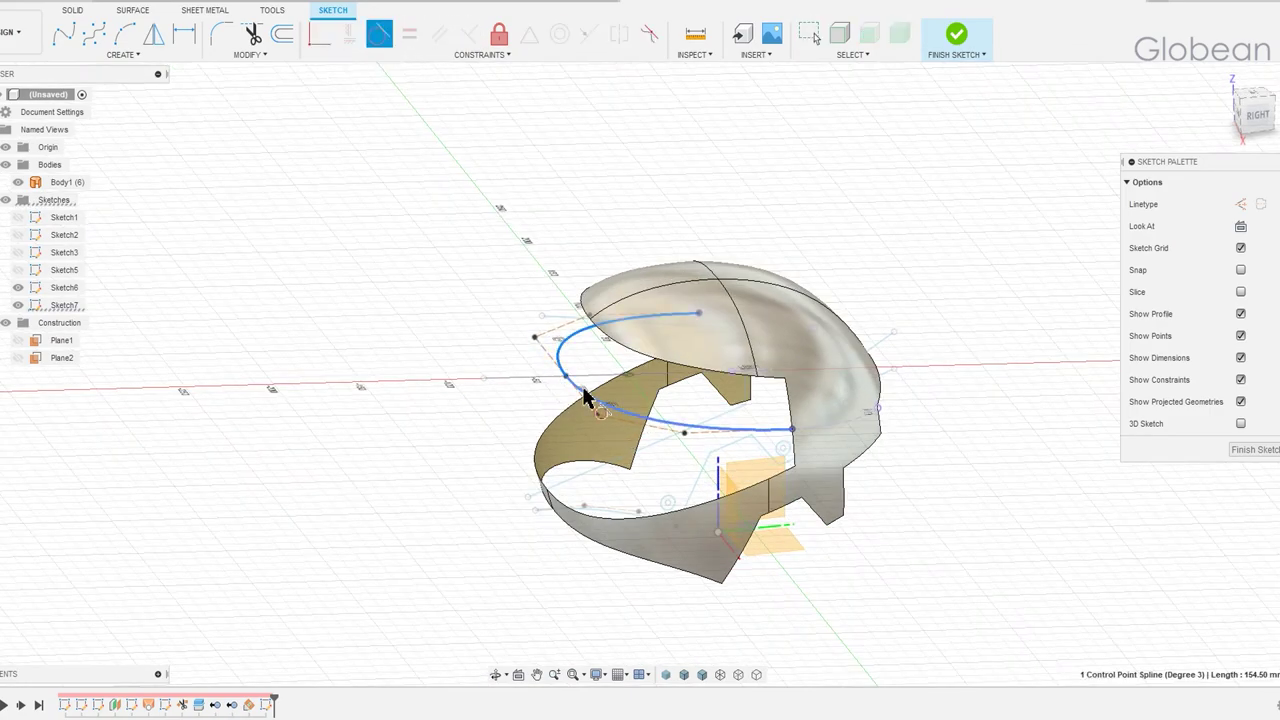
click(586, 400)
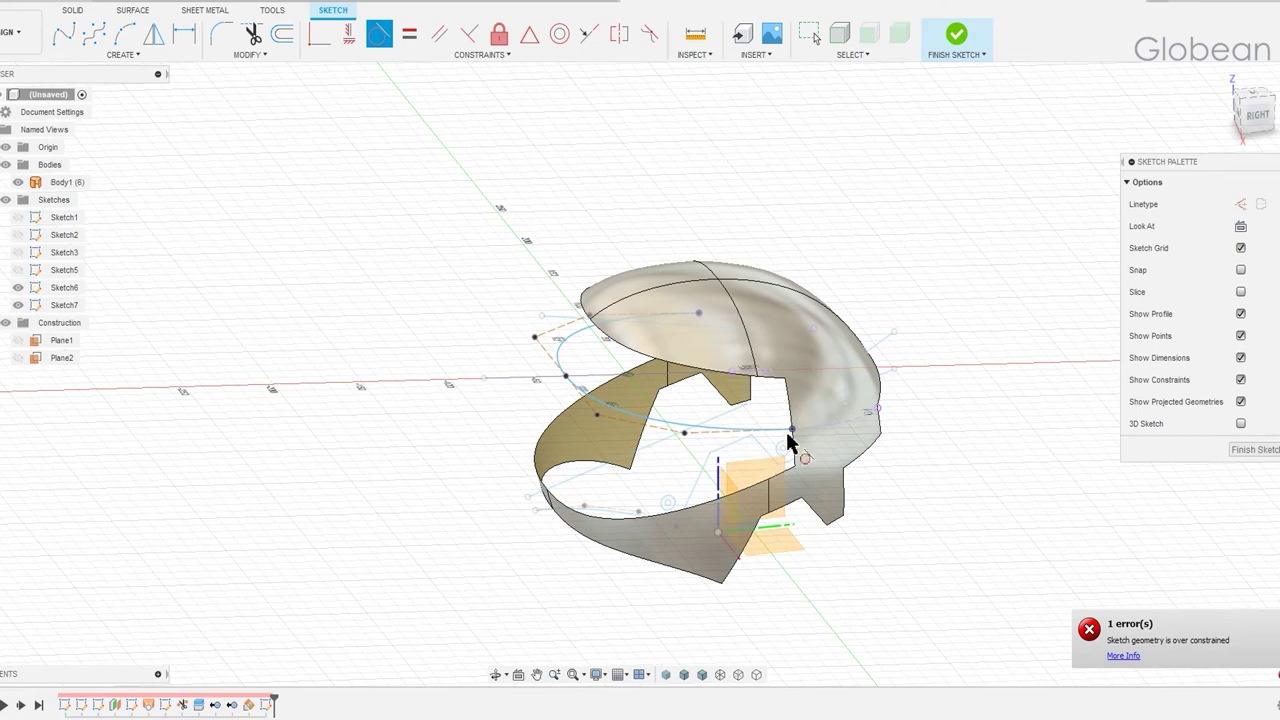
shift+middle_drag(820, 357, 457, 409)
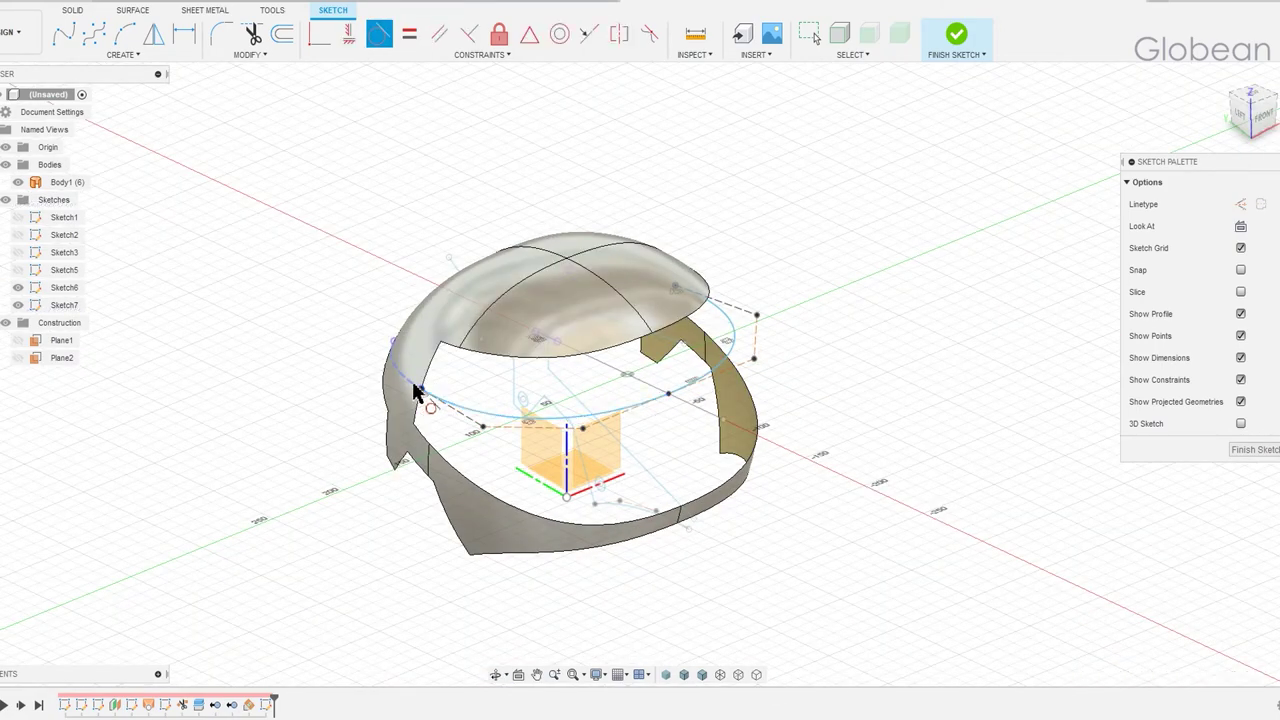
click(480, 386)
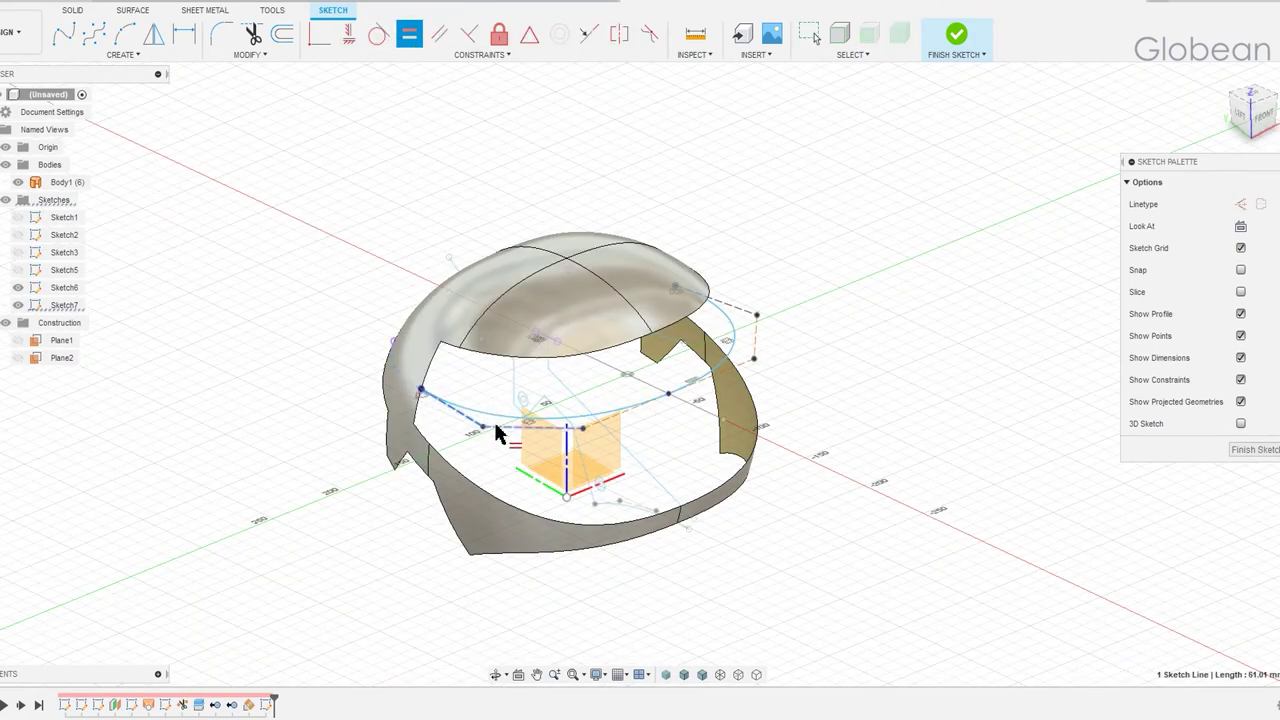
click(706, 385)
mouse_move(704, 458)
shift+middle_down()
mouse_move(700, 423)
mouse_move(737, 443)
mouse_move(737, 429)
shift+middle_up()
- Dimension the crossing line to 12 mm and finish the sketch
key(d)
click(685, 378)
click(662, 388)
text(12)
key(Return)
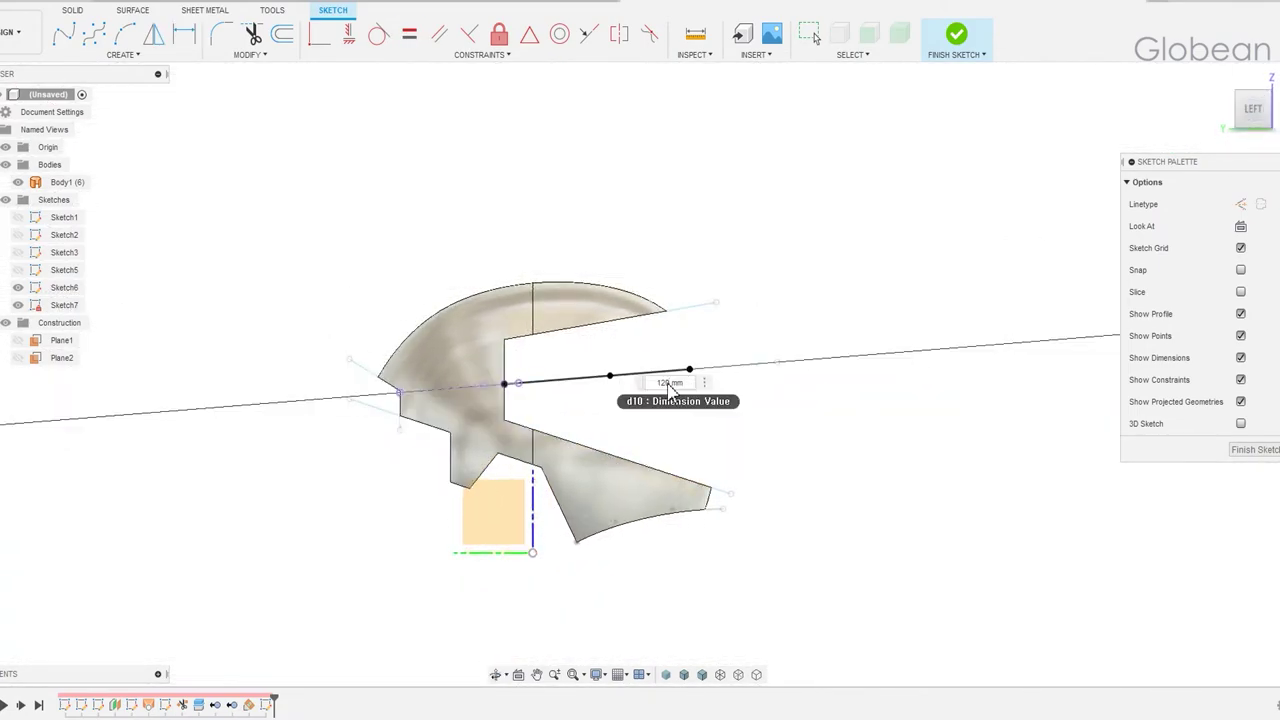
key(Return)
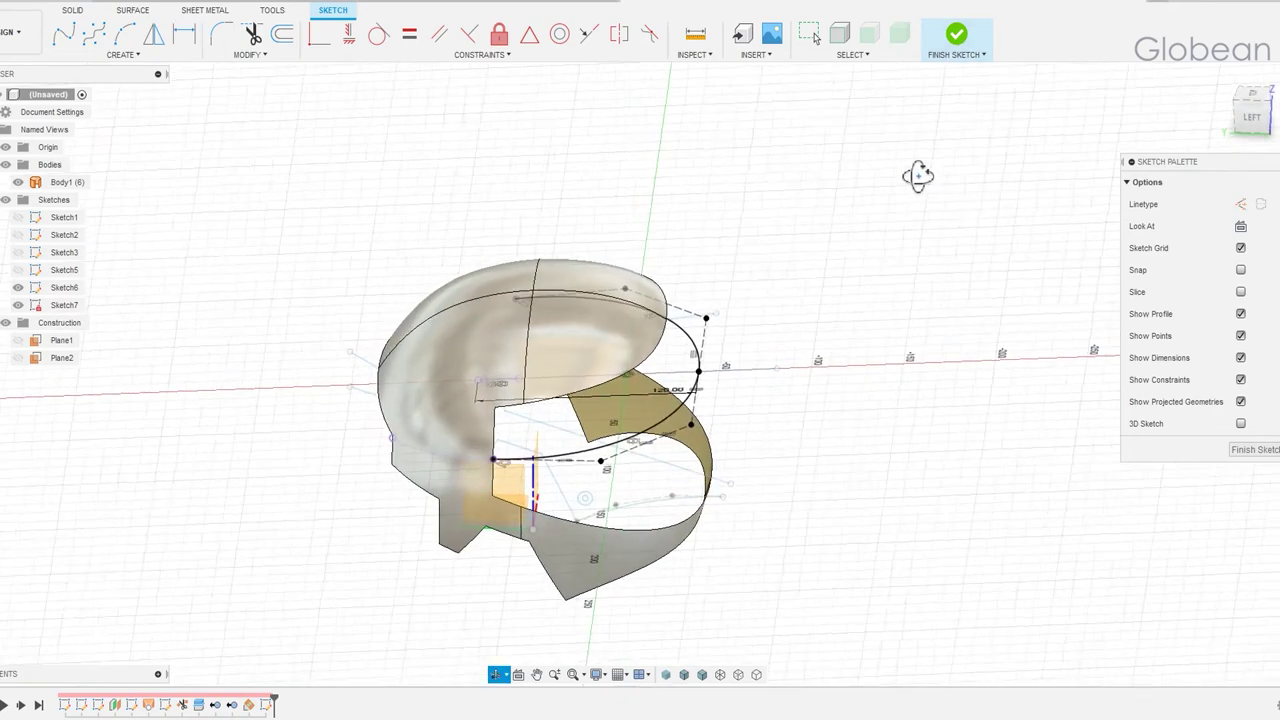
shift+middle_drag(925, 115, 910, 185)
click(956, 34)
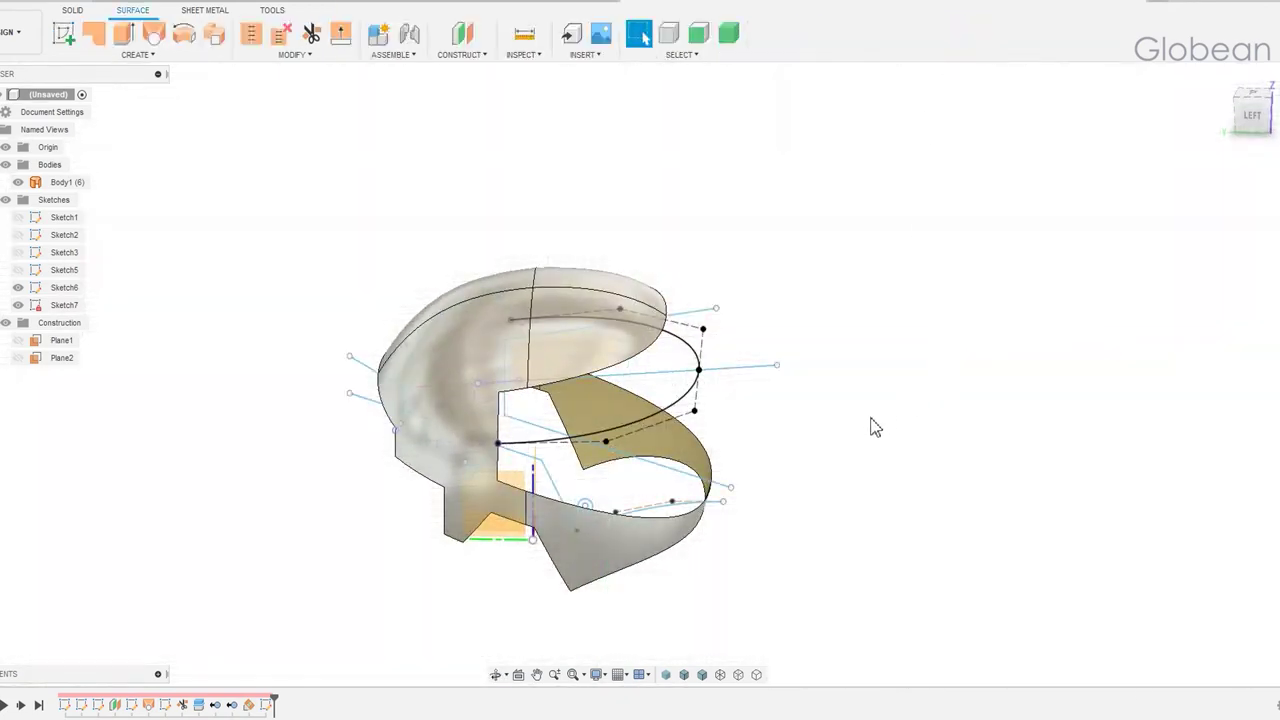
- Start Sketch8 on the side plane and intersect the top and lower shell faces into it
mouse_move(828, 462)
shift+middle_down()
mouse_move(800, 420)
mouse_move(803, 397)
shift+middle_up()
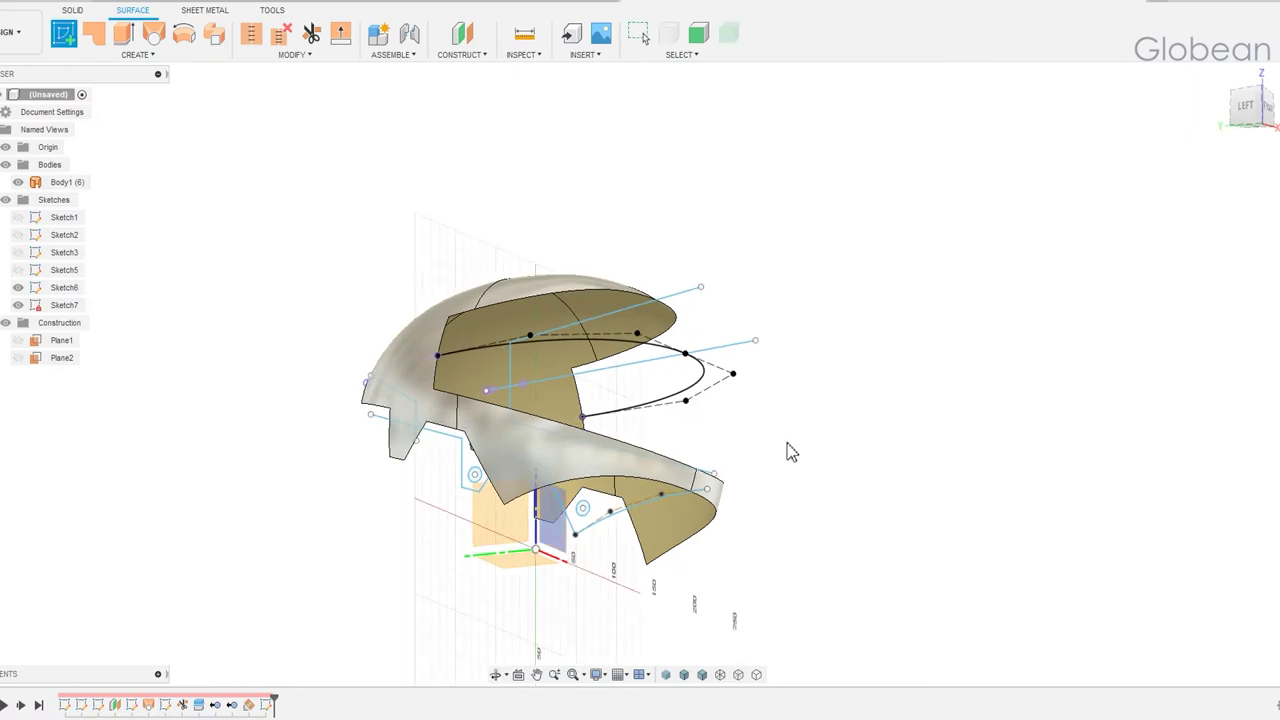
click(552, 535)
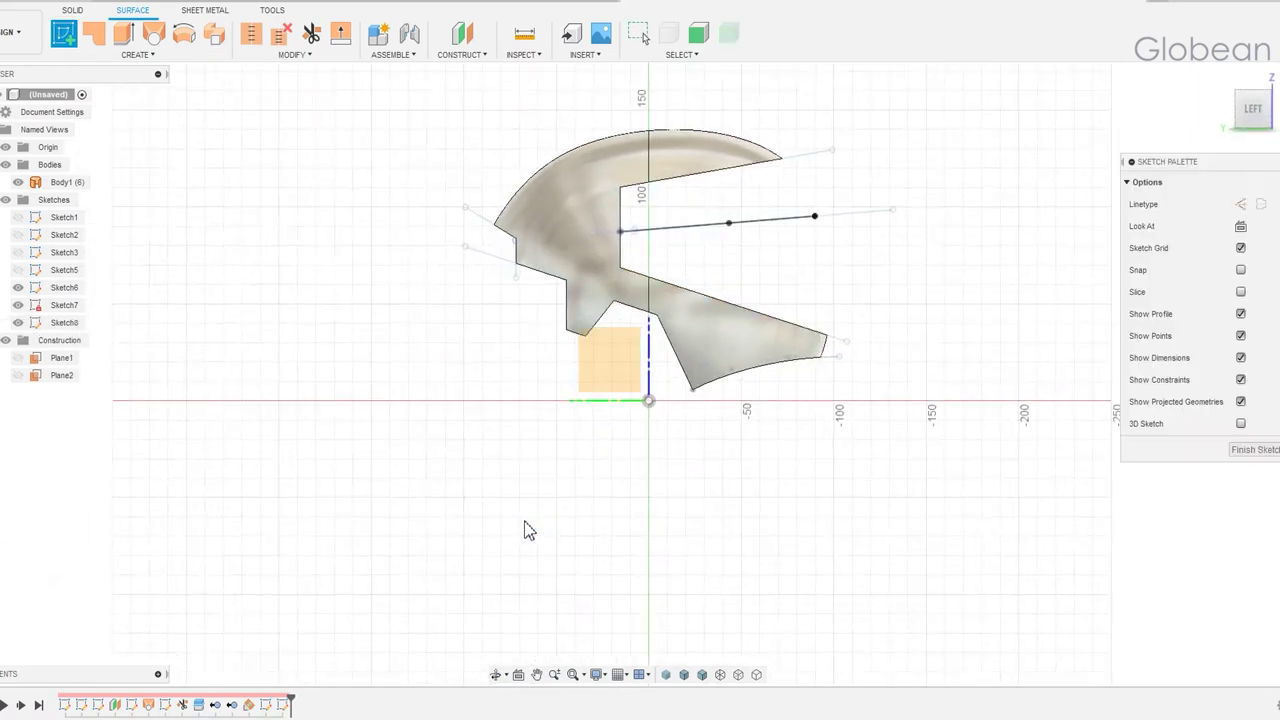
click(125, 54)
mouse_move(92, 314)
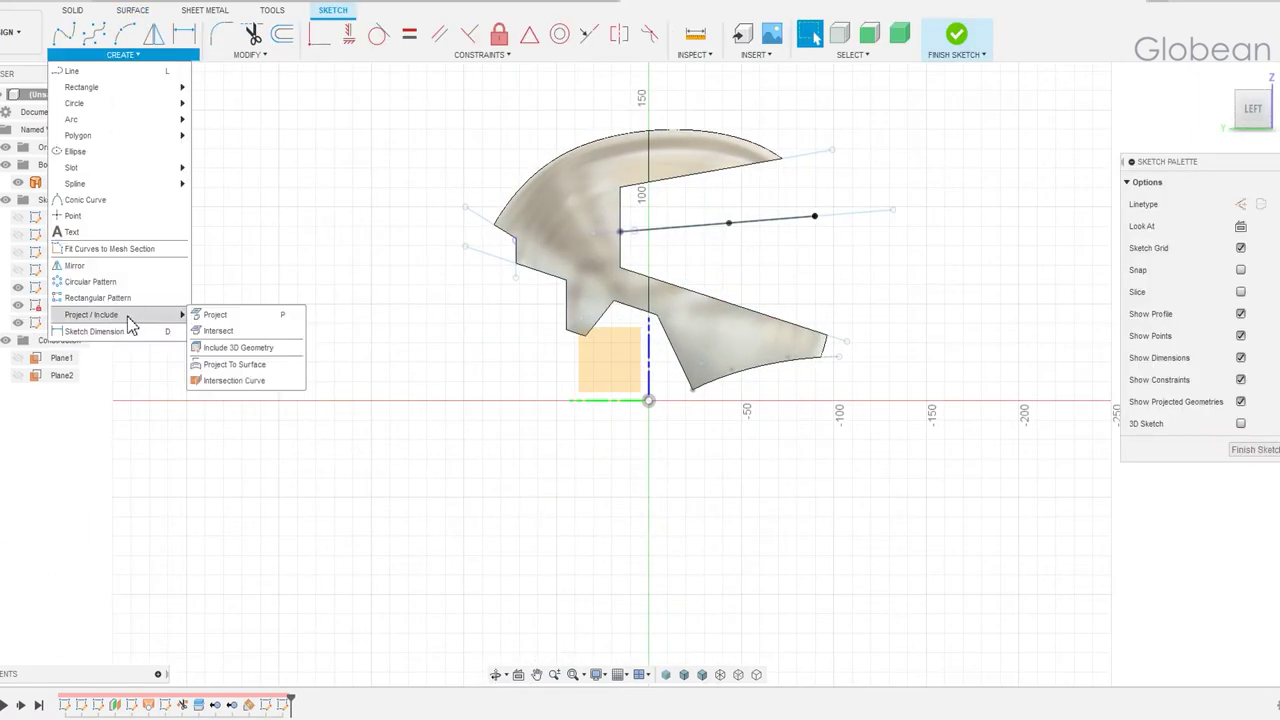
click(219, 331)
shift+middle_drag(600, 300, 760, 300)
click(660, 150)
shift+middle_drag(829, 386, 851, 320)
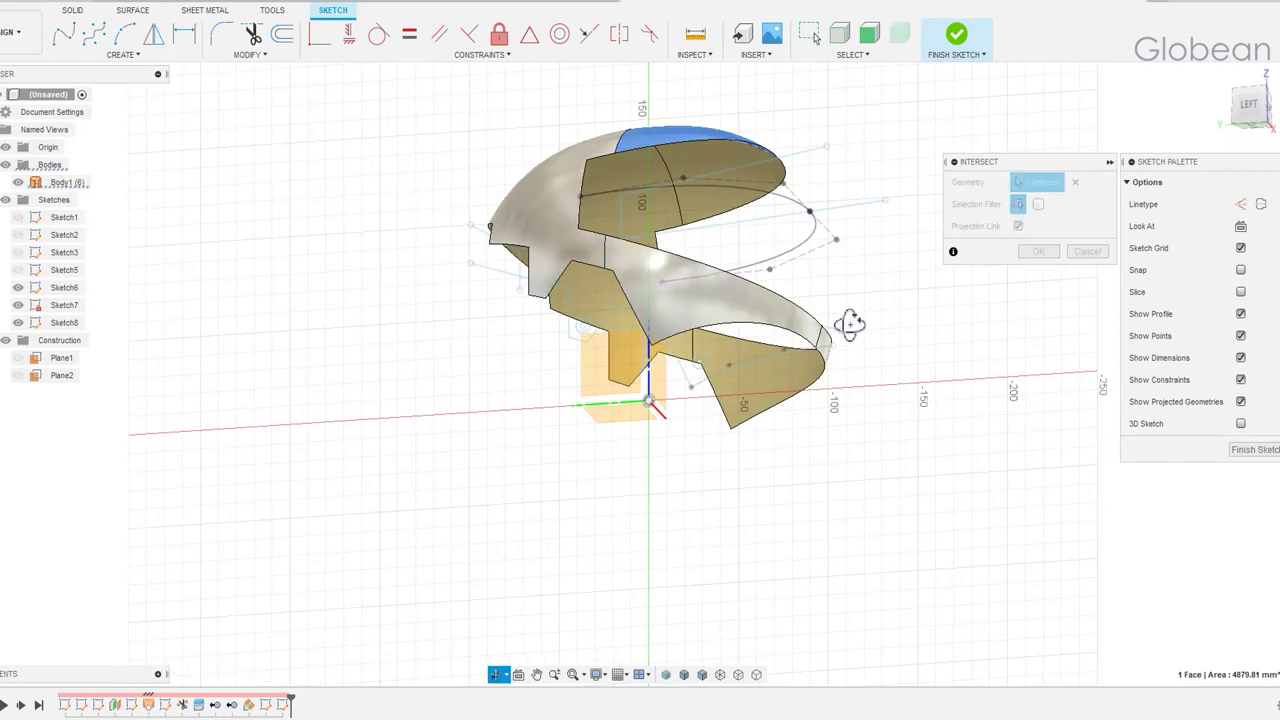
click(818, 342)
click(1040, 253)
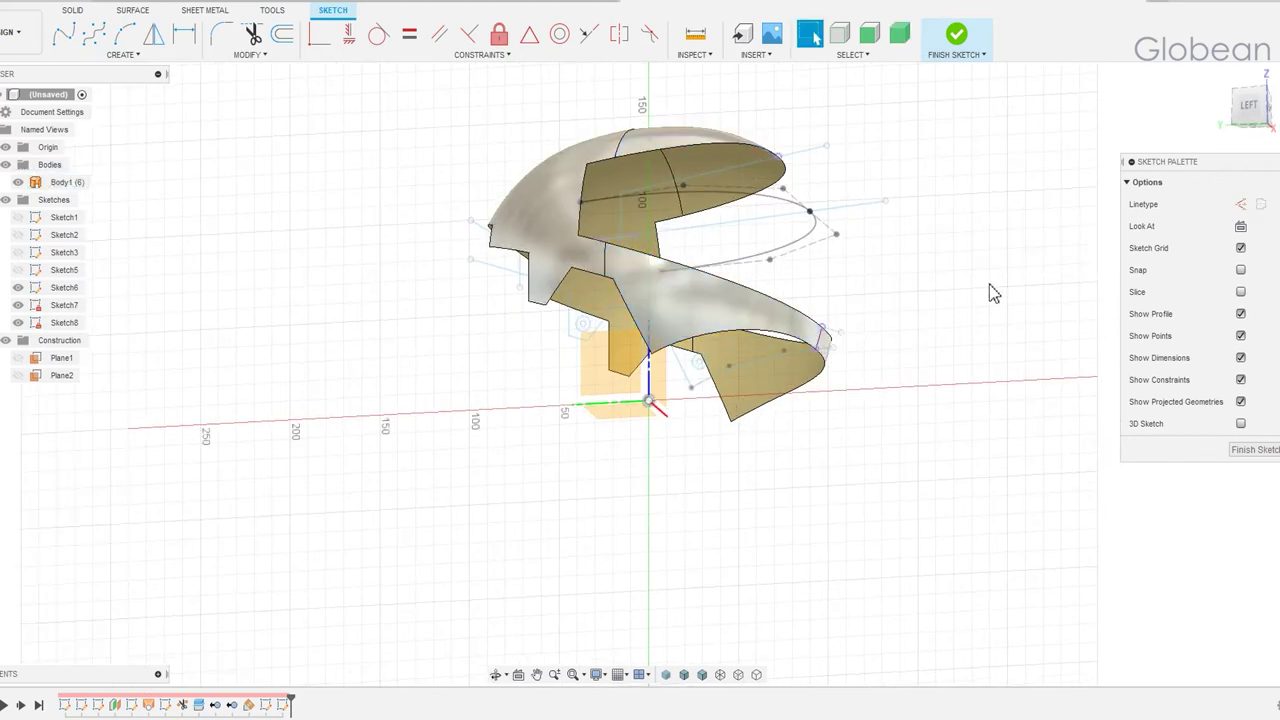
click(1248, 105)
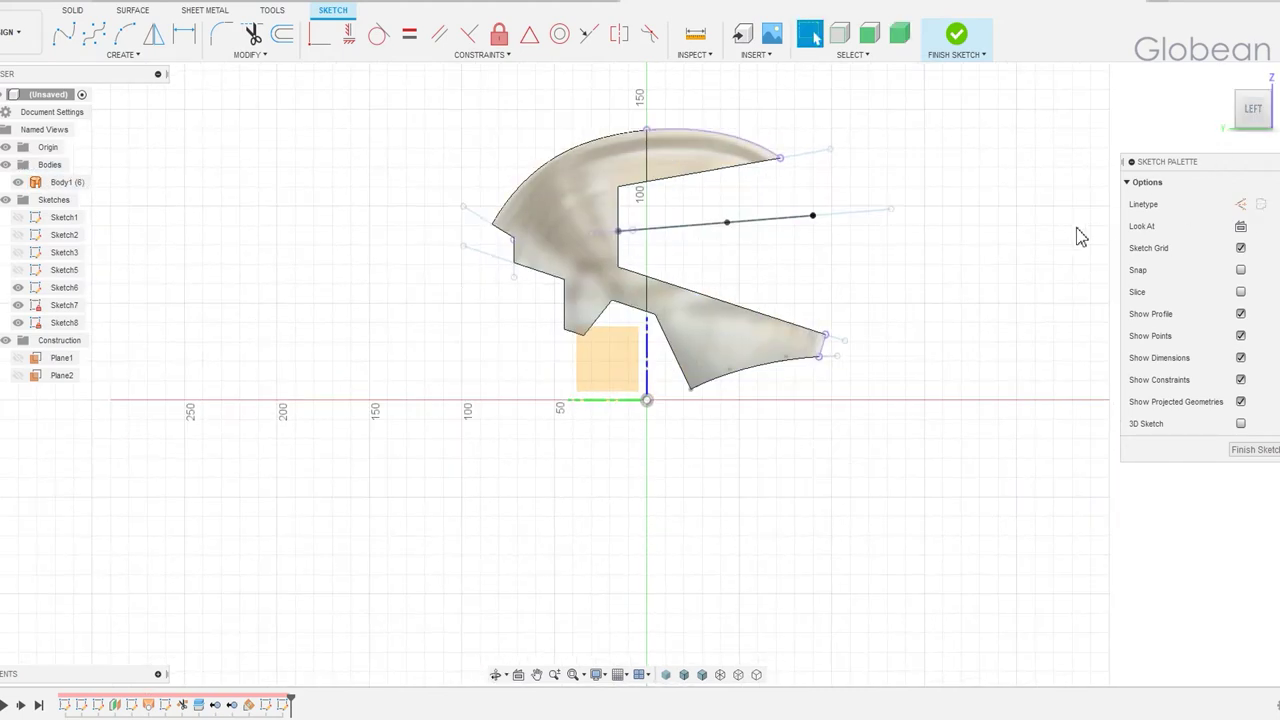
click(93, 34)
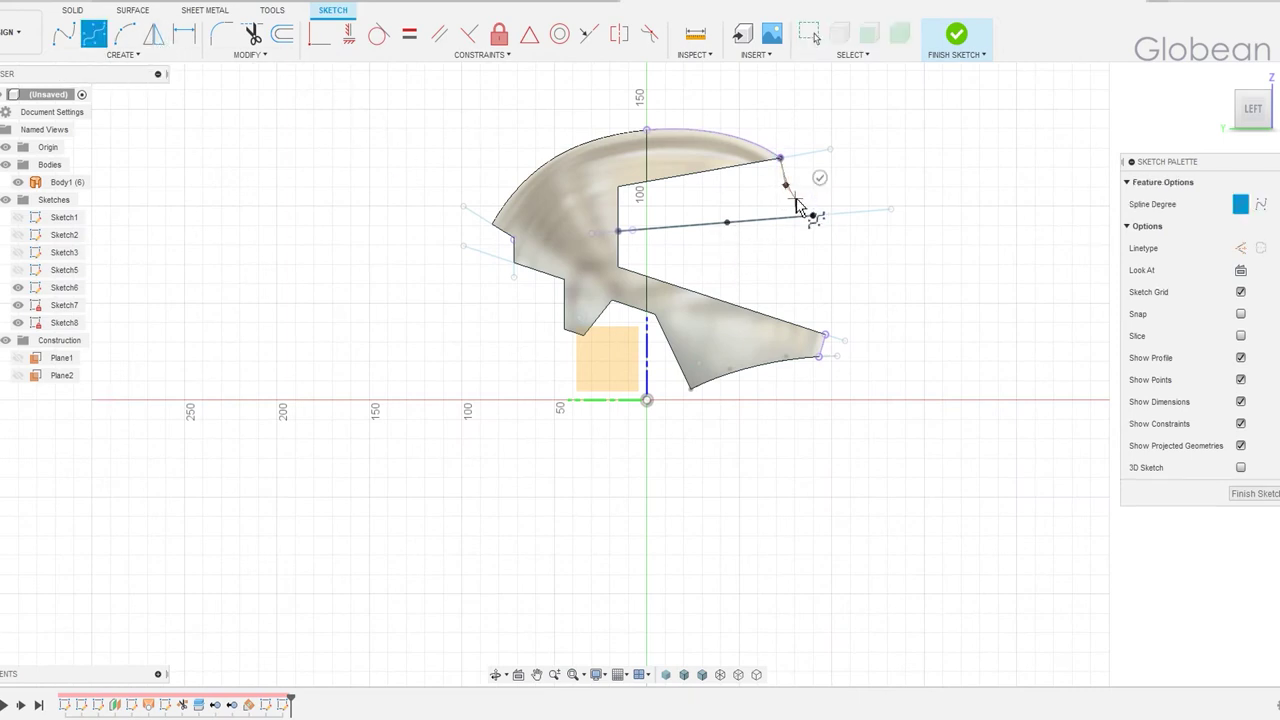
- Draw a spline closing the visor tip and reshape it by moving its middle point
click(816, 219)
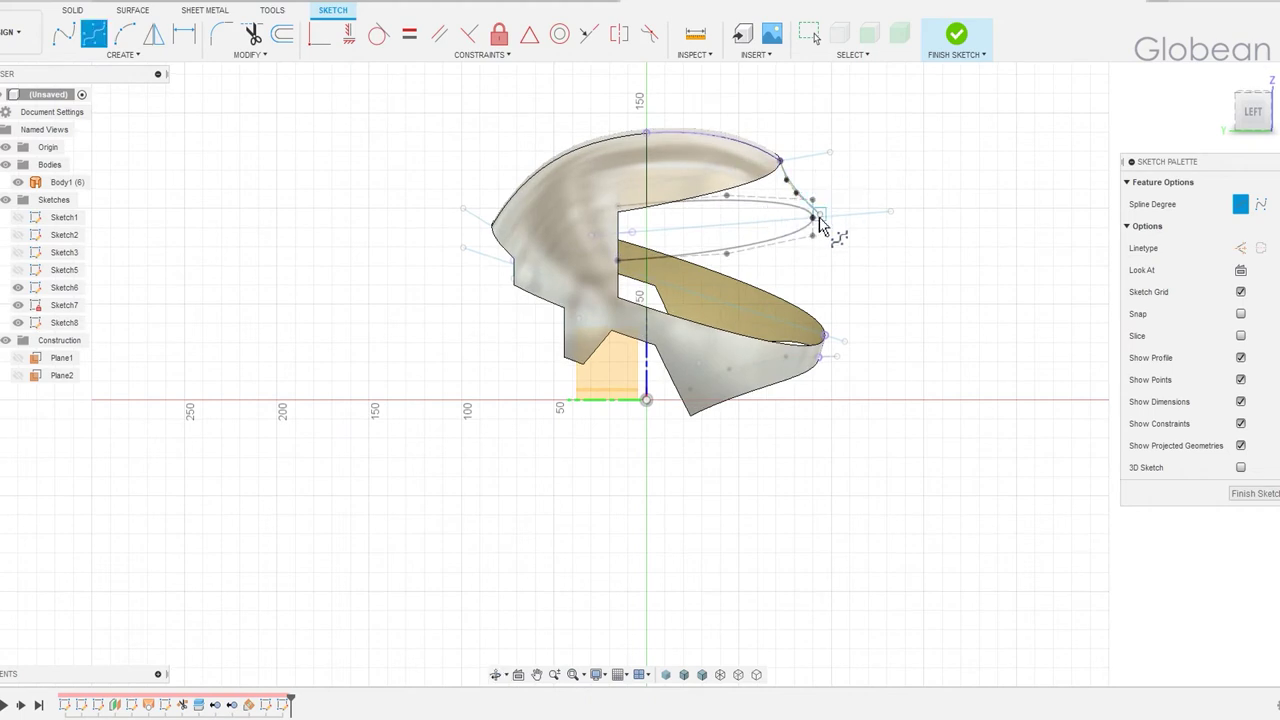
key(Return)
right_click(816, 228)
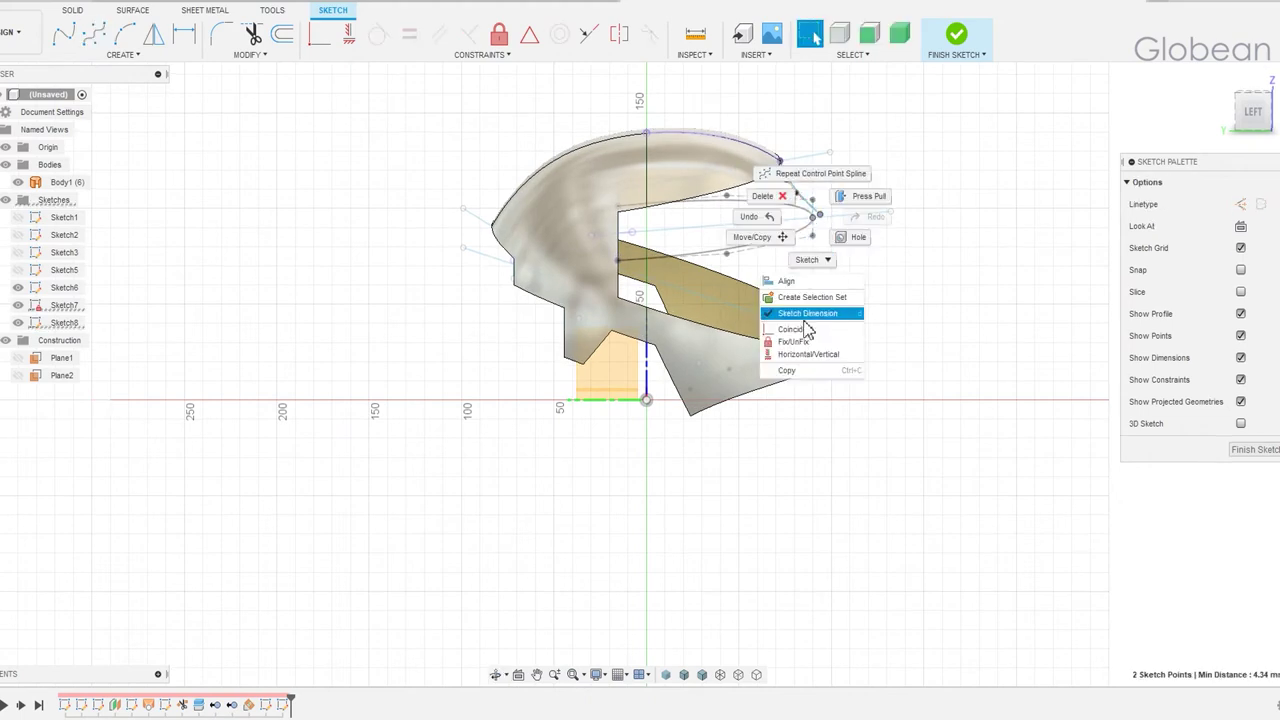
key(Escape)
shift+middle_drag(869, 277, 865, 248)
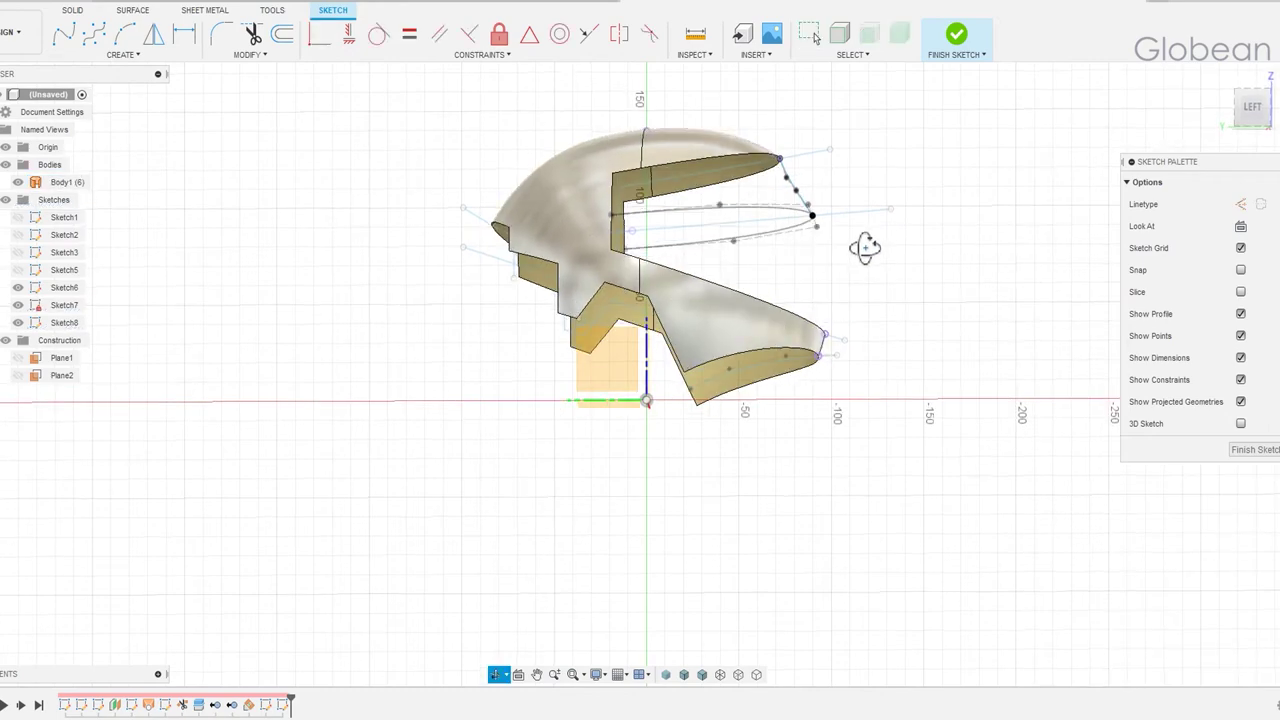
scroll(823, 206, up, 5)
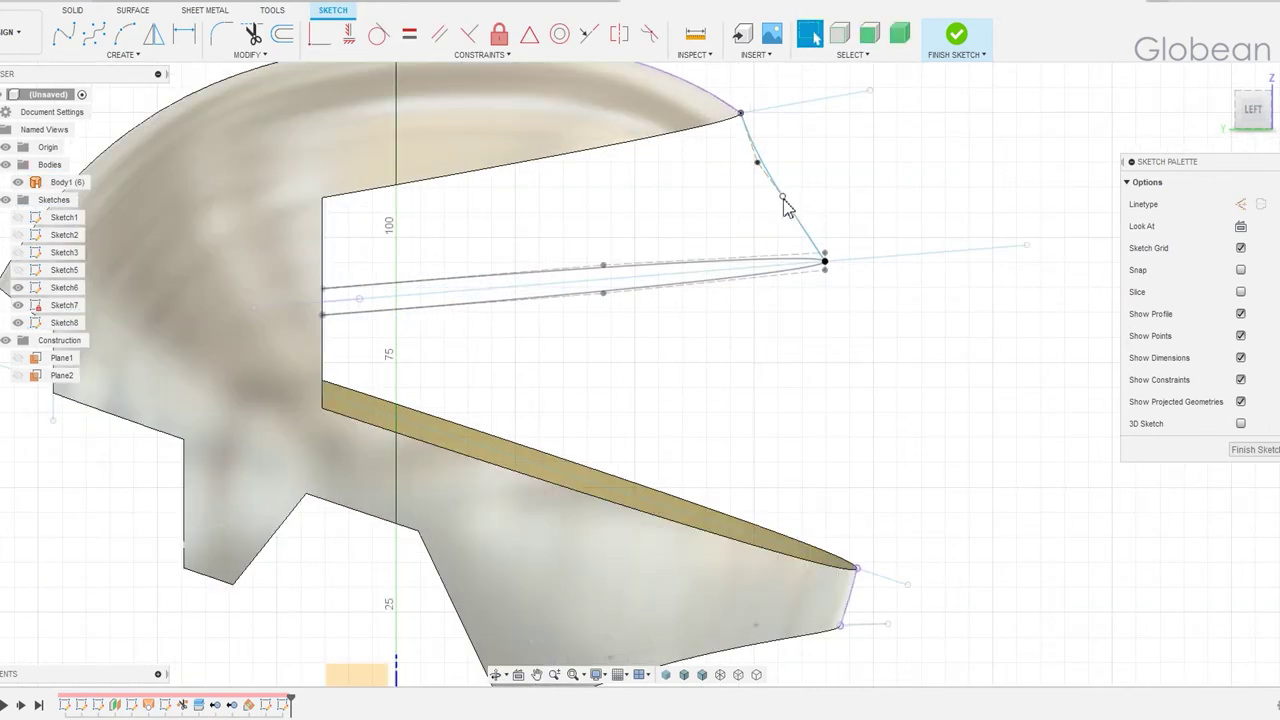
drag(784, 200, 772, 213)
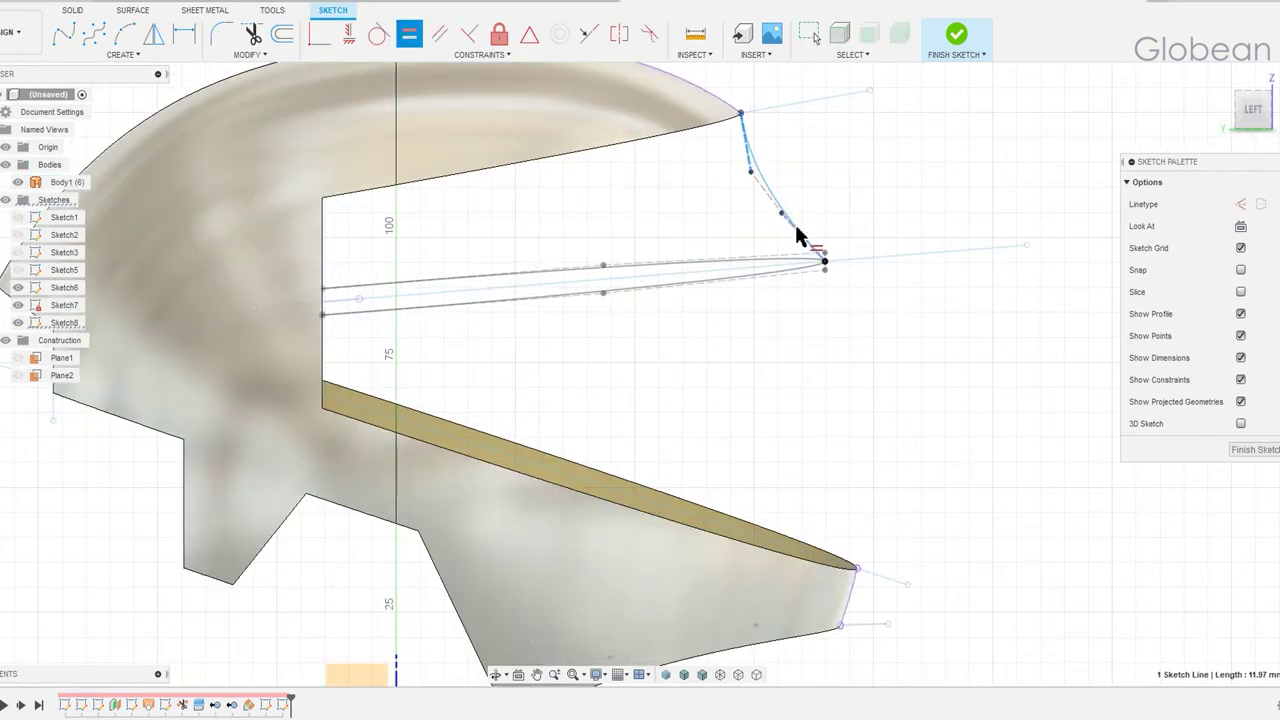
scroll(870, 343, down, 2)
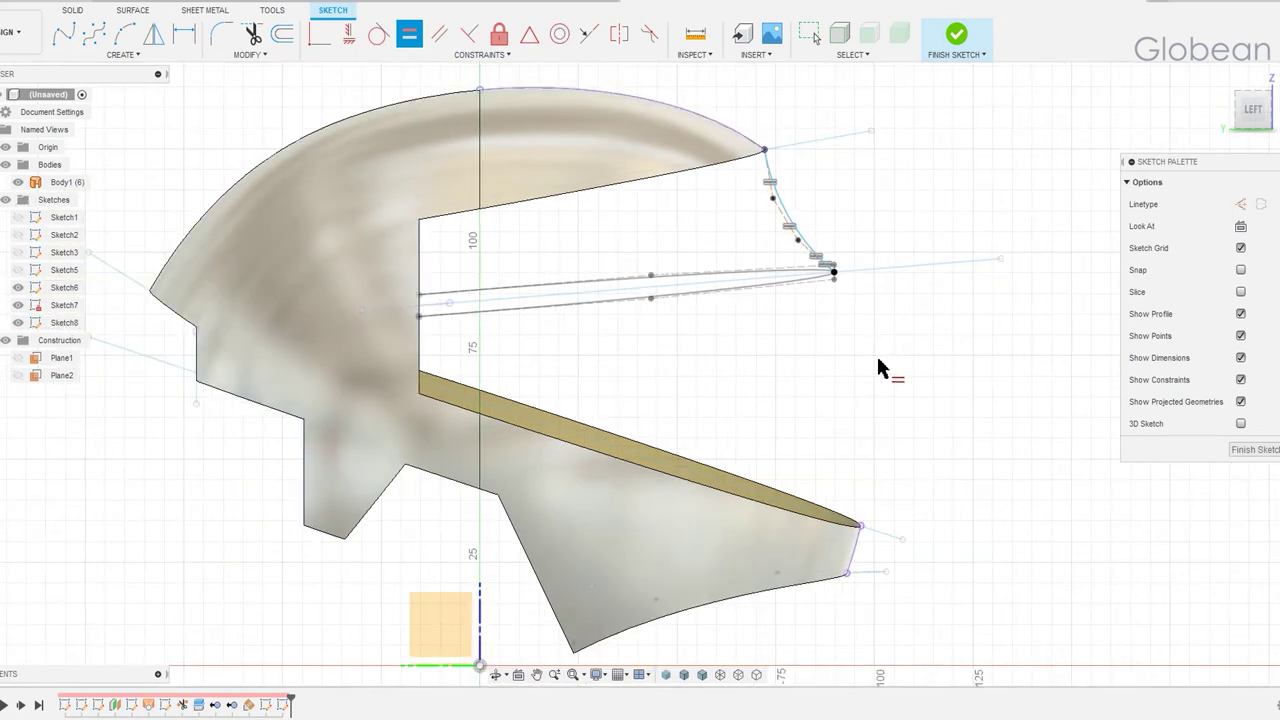
- Add a tangent spline down to the lower edge and finish Sketch8
click(93, 33)
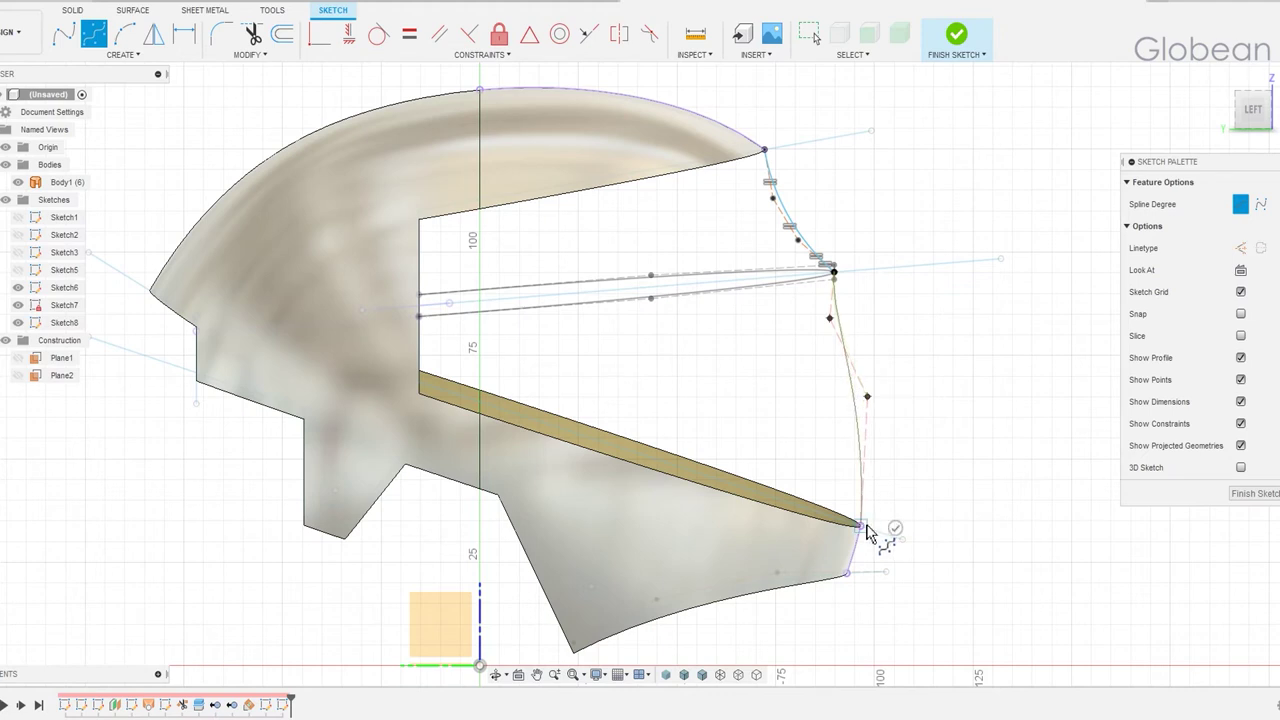
key(Escape)
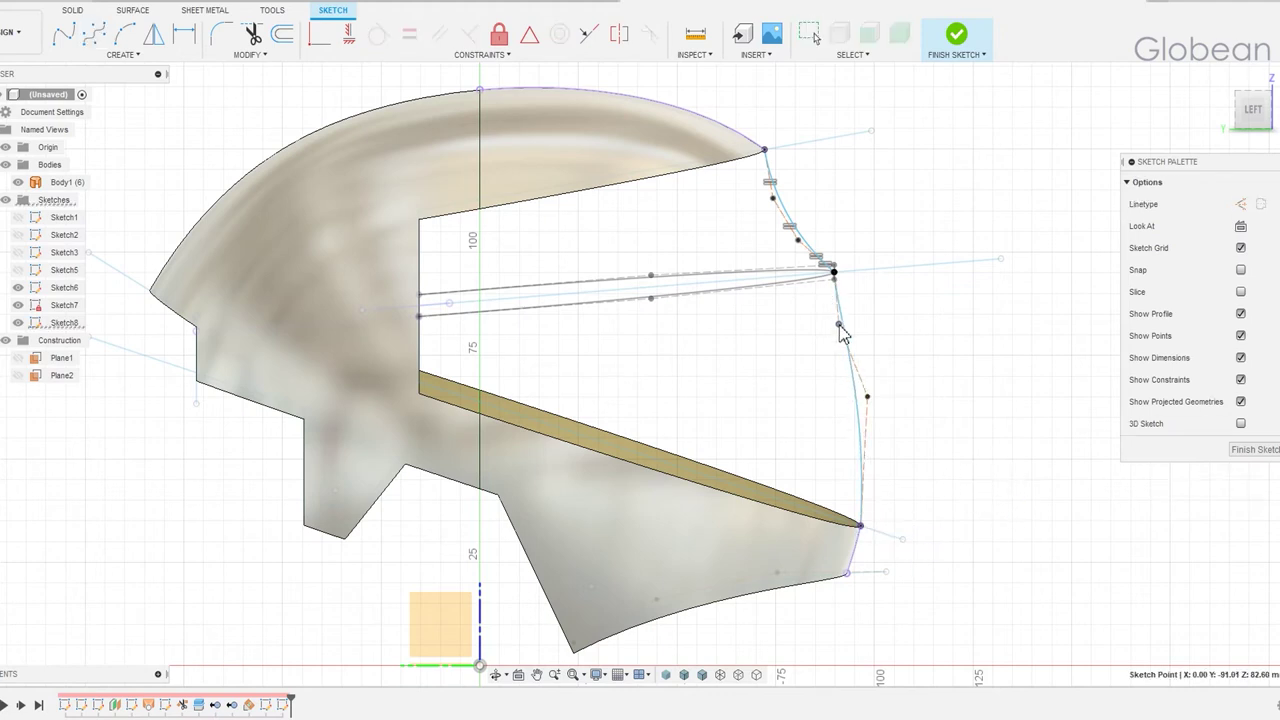
right_click(857, 530)
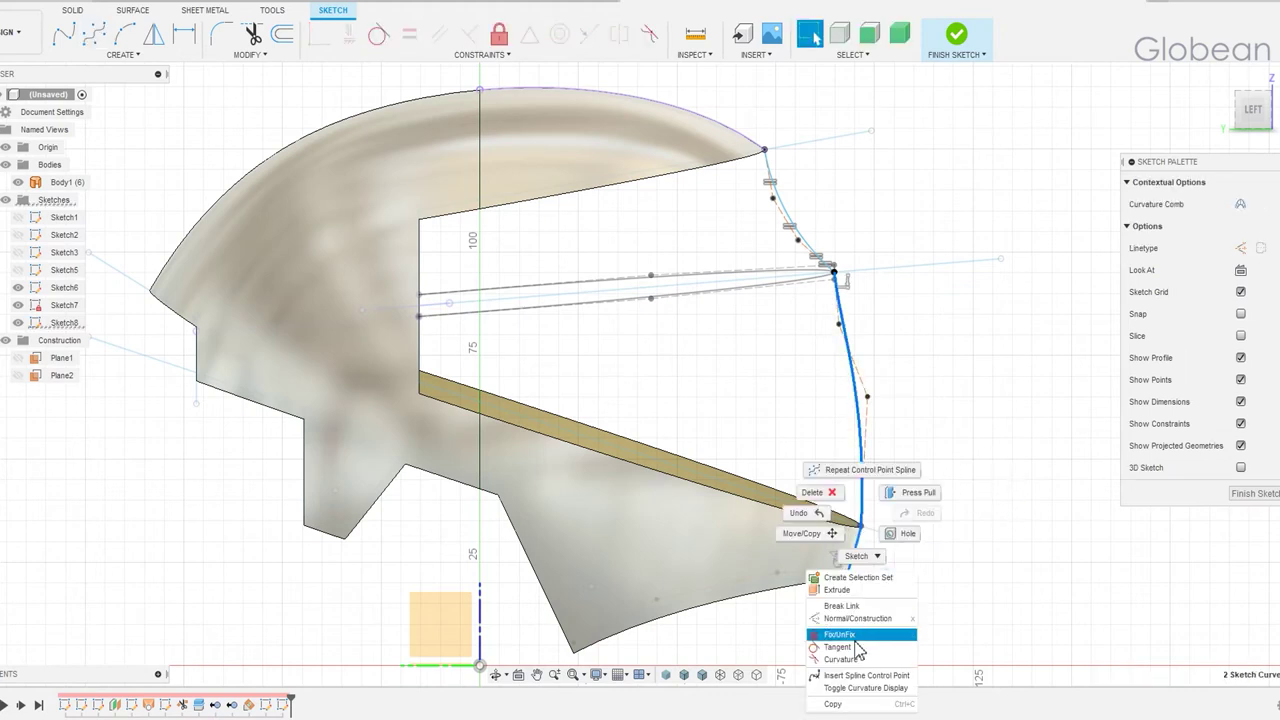
click(860, 631)
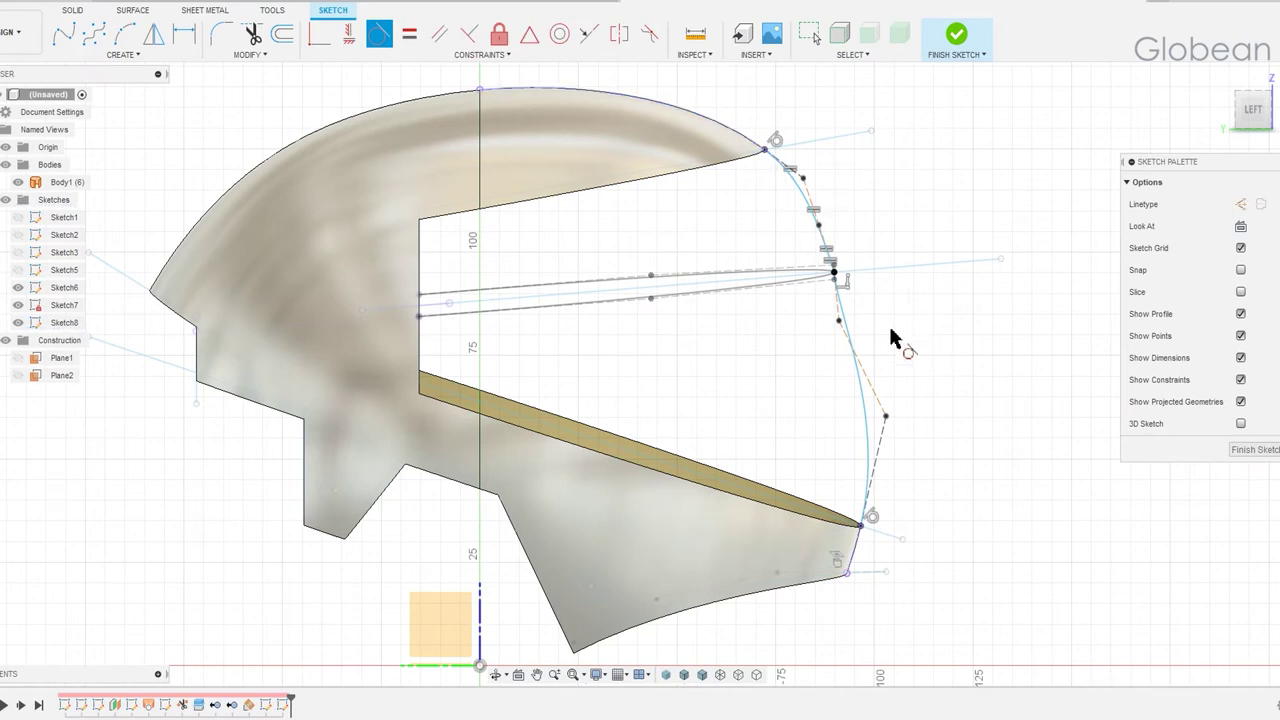
key(Escape)
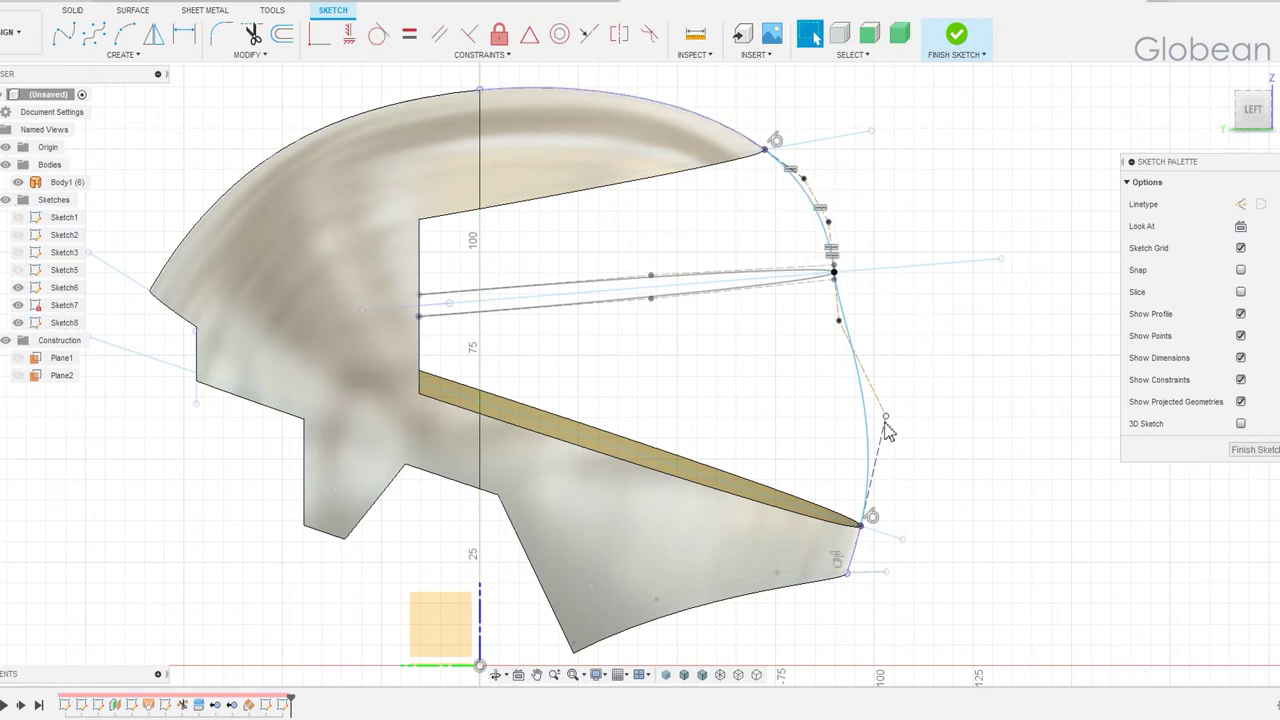
drag(885, 418, 848, 348)
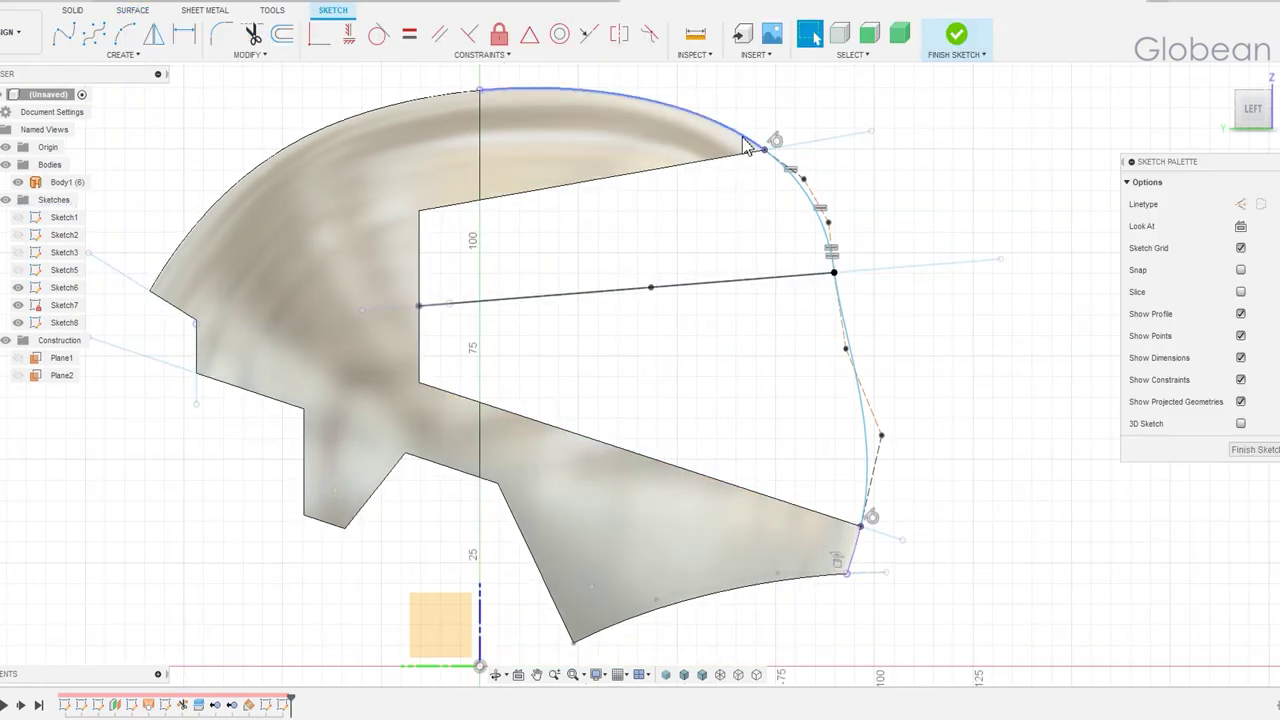
click(957, 36)
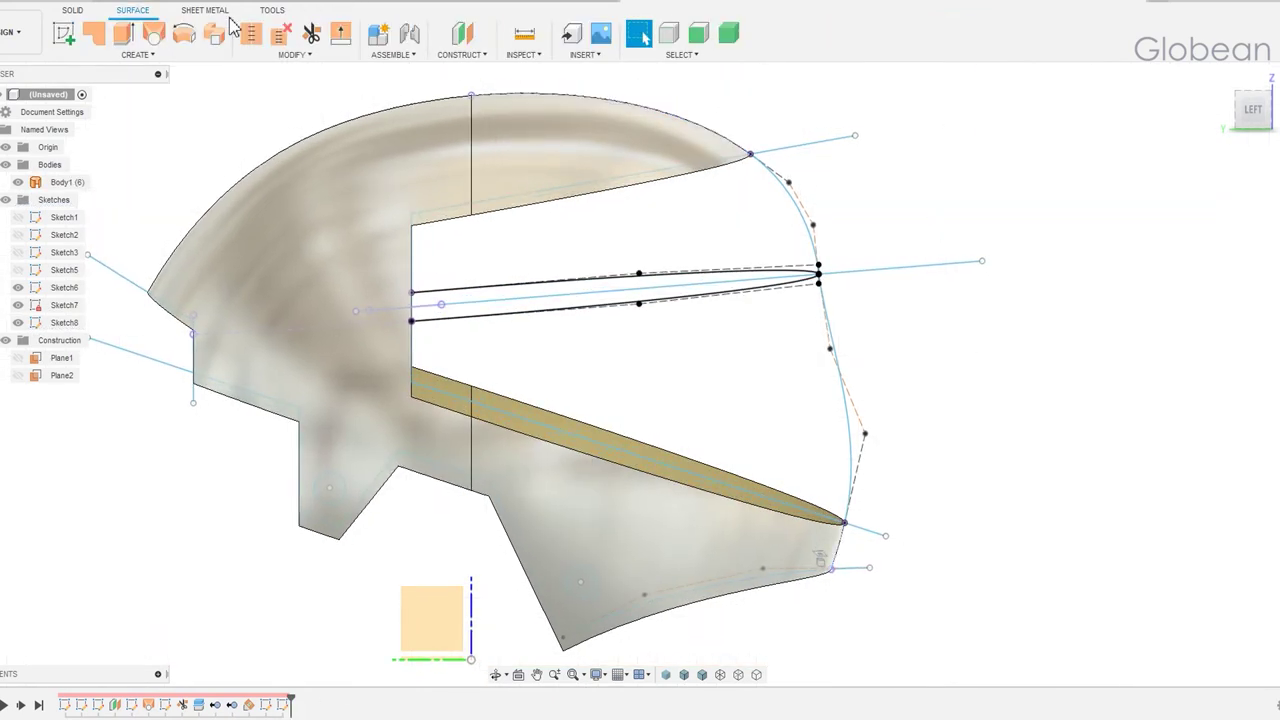
- Start a loft from the dome edge profile to the front edge, guided by three rails
click(157, 34)
scroll(748, 257, down, 3)
mouse_move(748, 257)
shift+middle_down()
mouse_move(577, 250)
mouse_move(688, 262)
shift+middle_up()
click(577, 248)
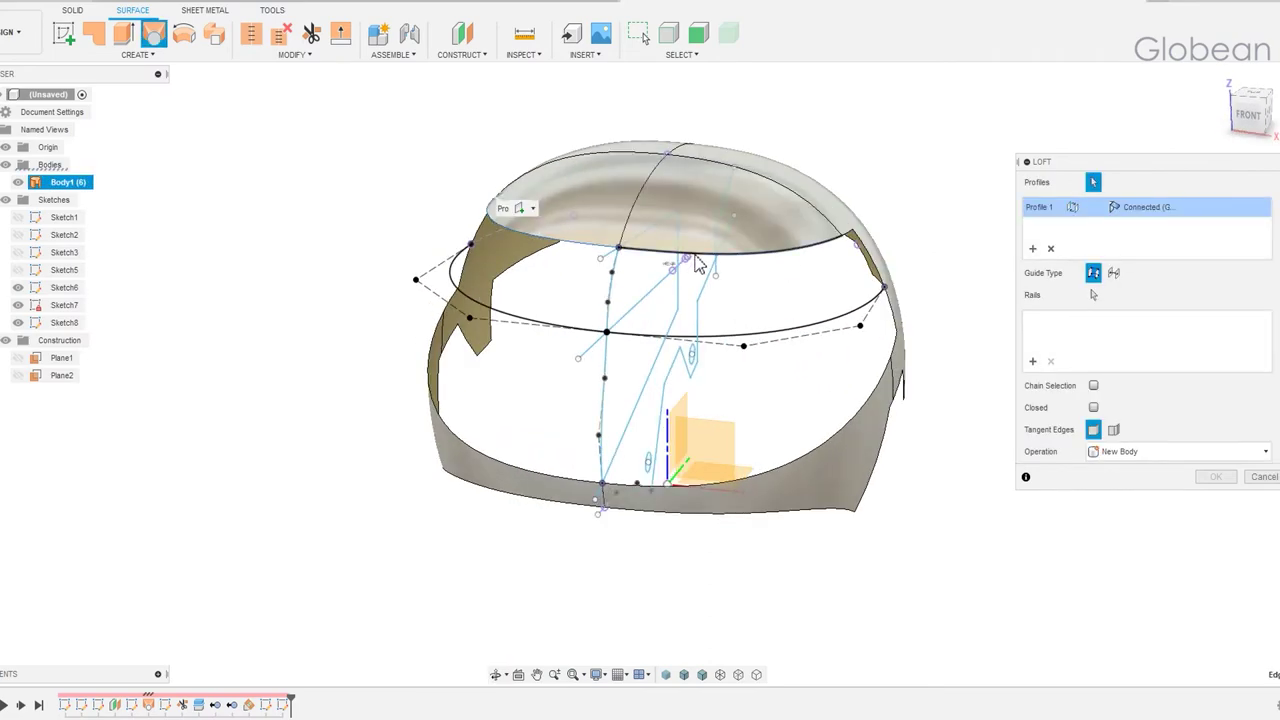
shift+middle_drag(640, 320, 523, 329)
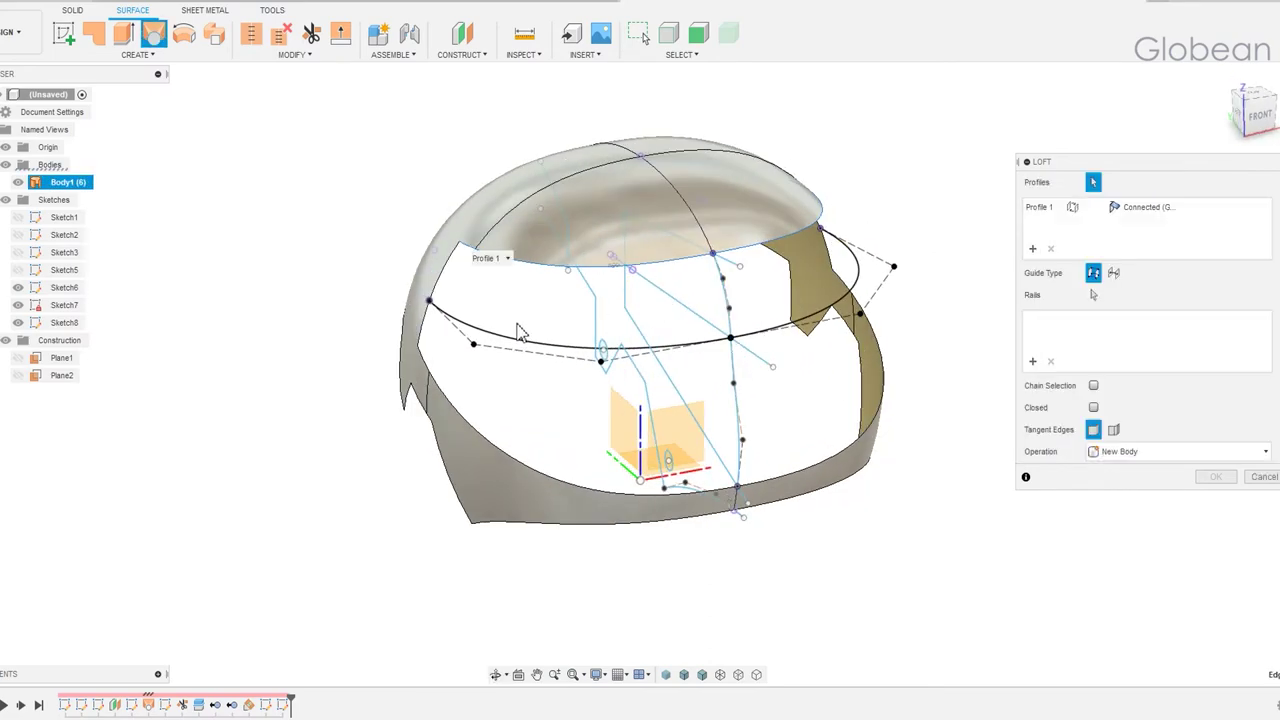
click(565, 330)
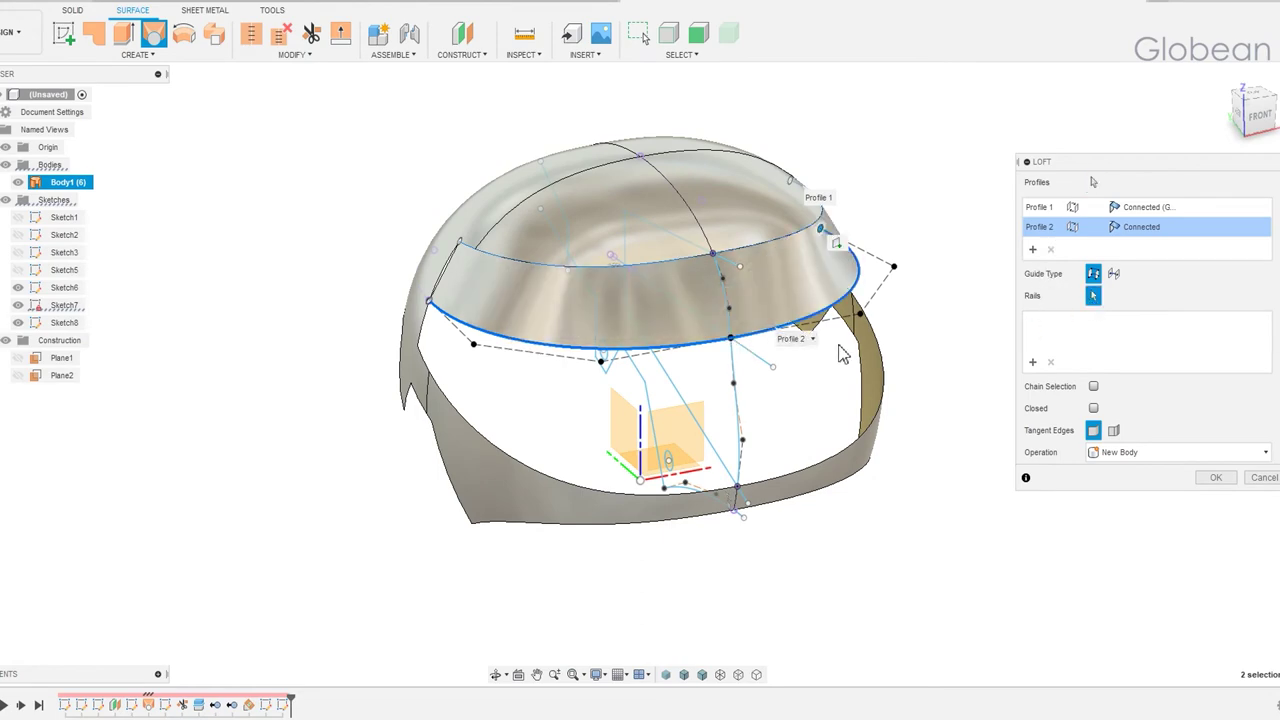
click(440, 290)
click(725, 300)
shift+middle_drag(725, 300, 820, 295)
click(893, 290)
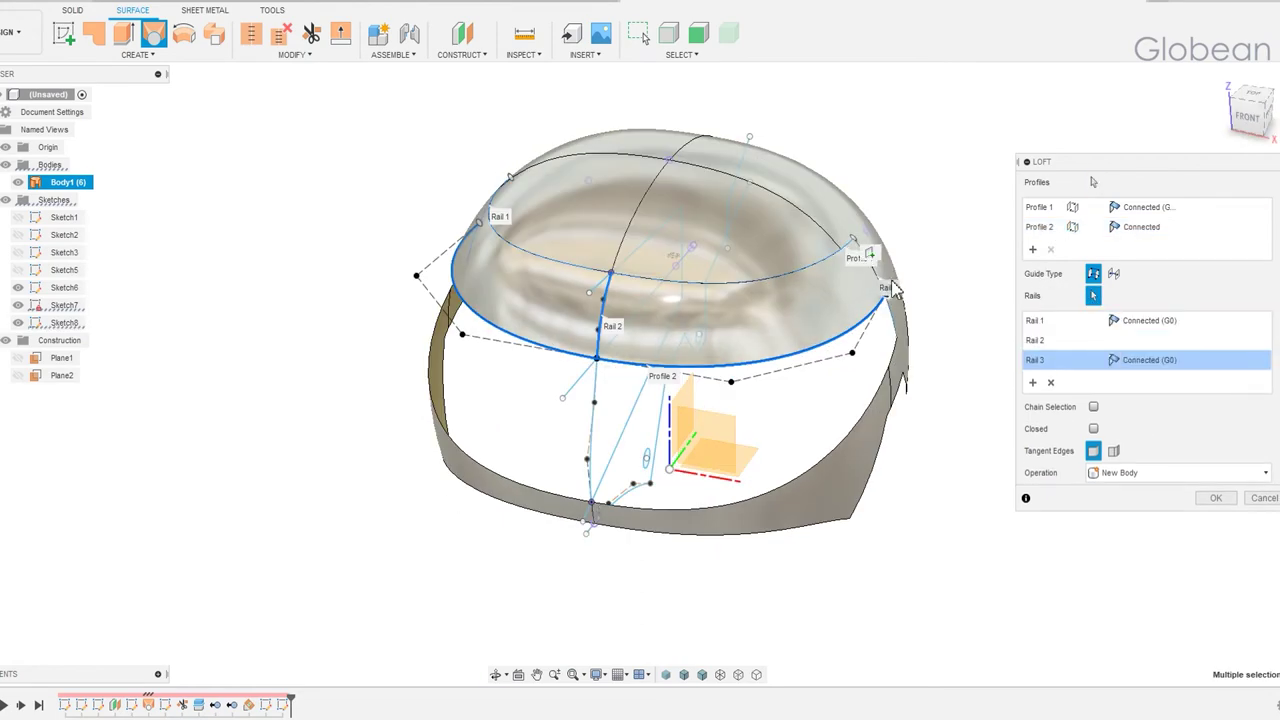
shift+middle_drag(908, 295, 985, 283)
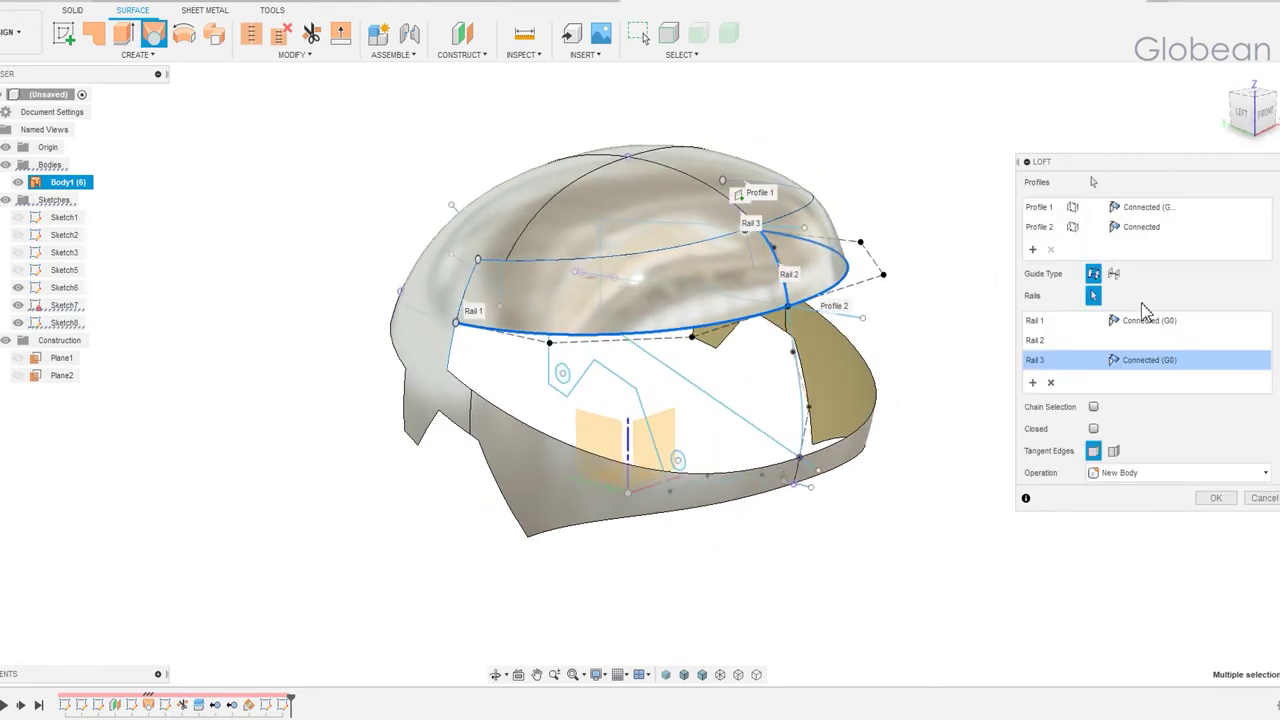
- Set the profiles and Rails 1 and 3 to Tangent (G1) and create lofted surface Body4
click(1140, 207)
click(1157, 252)
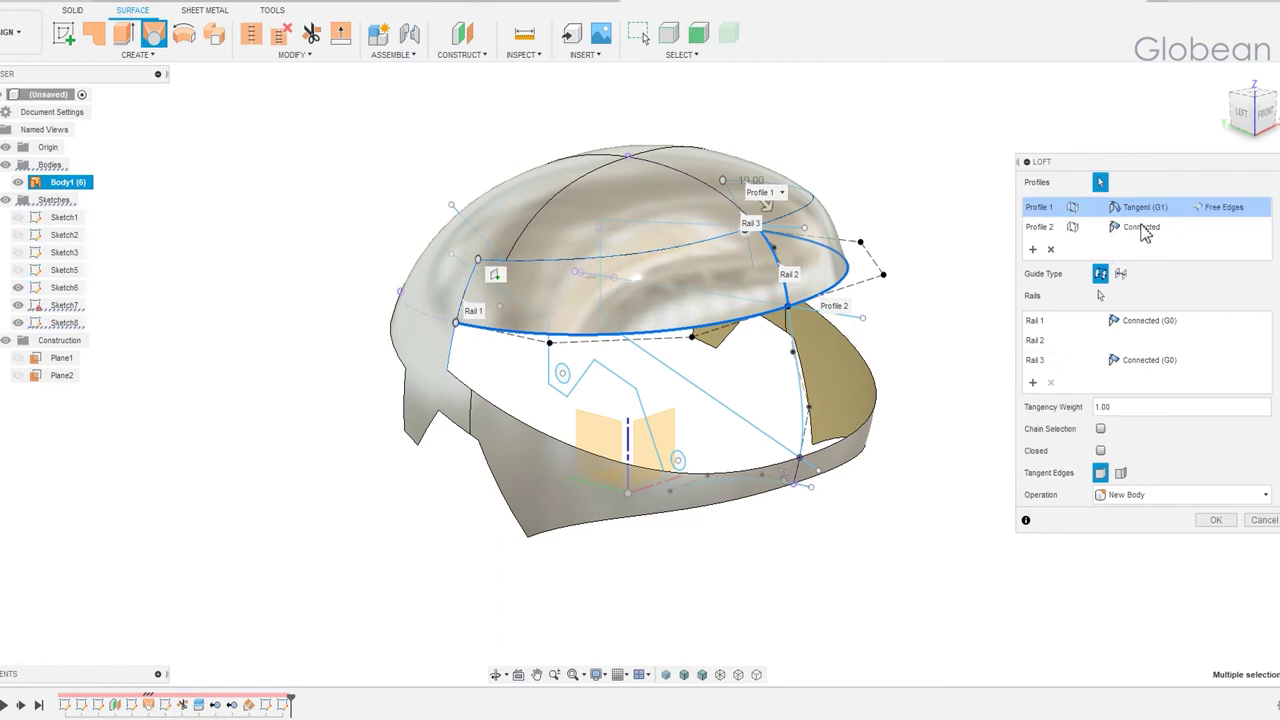
click(1160, 321)
shift+middle_drag(975, 333, 890, 340)
click(1150, 320)
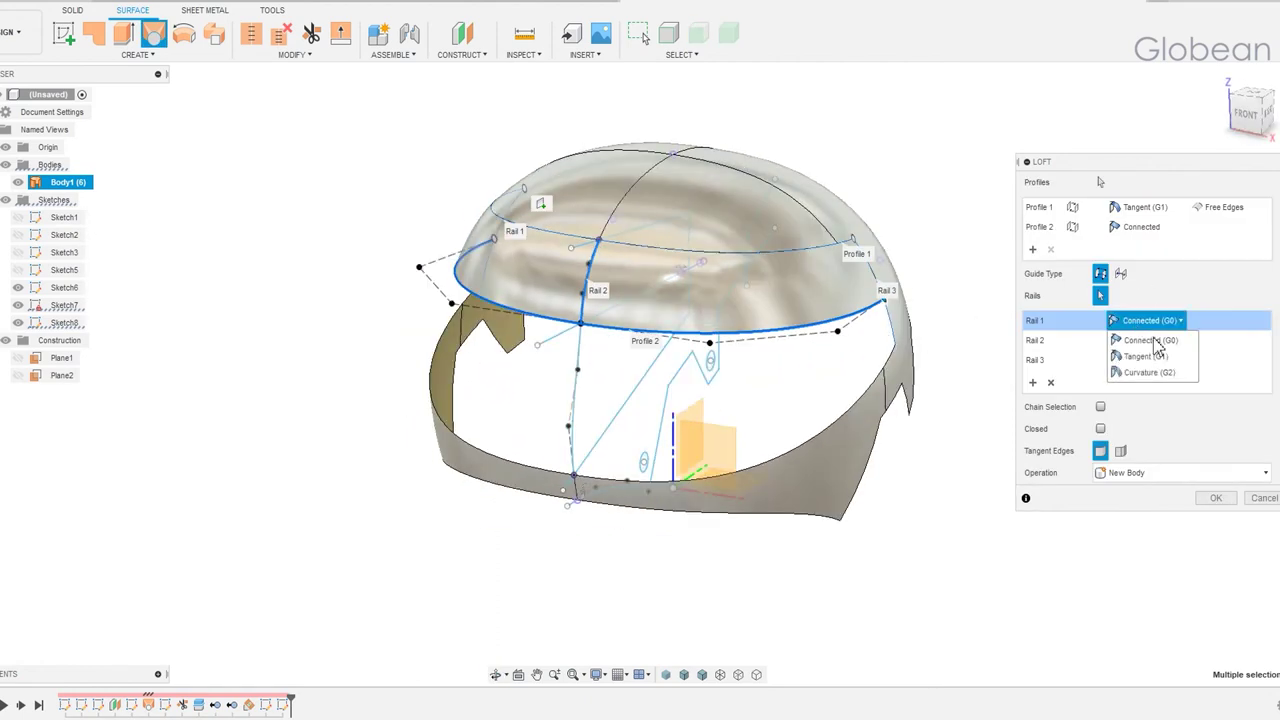
click(1146, 356)
click(1150, 360)
click(1146, 396)
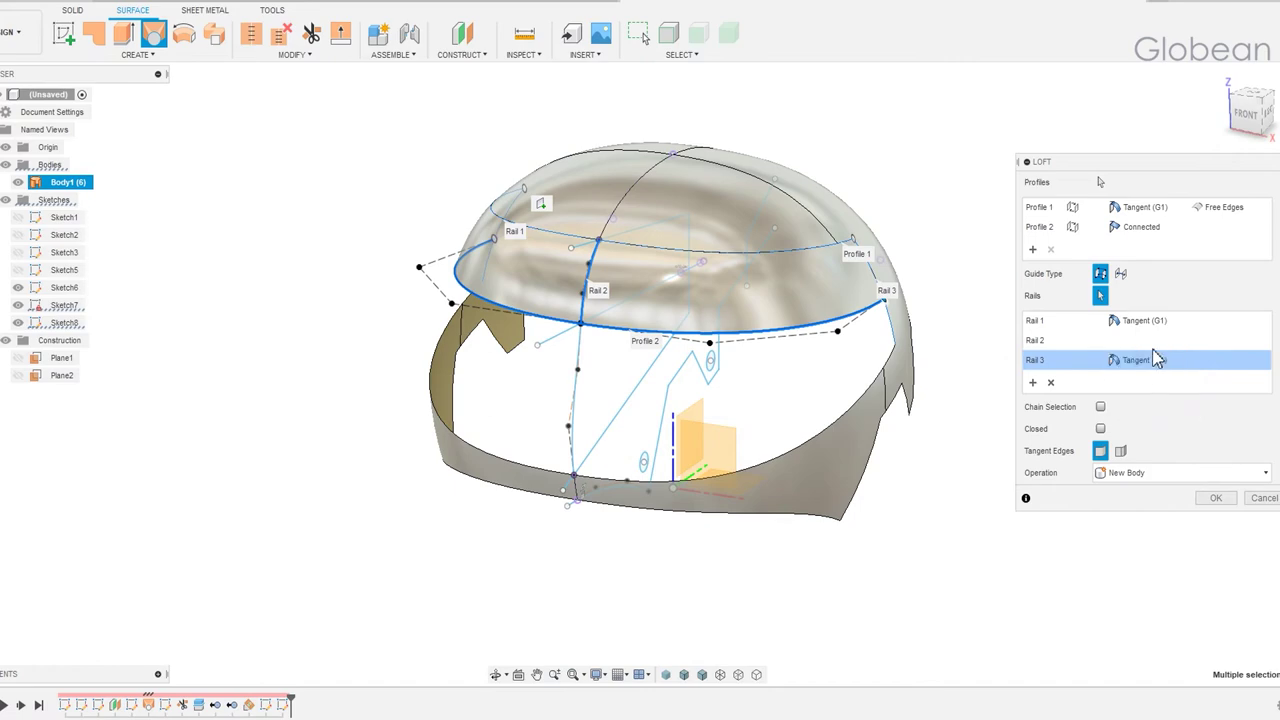
click(1140, 227)
click(1146, 263)
click(1216, 498)
mouse_move(1100, 432)
shift+middle_down()
mouse_move(1032, 421)
mouse_move(1143, 408)
mouse_move(1066, 424)
shift+middle_up()
right_click(530, 350)
- Repeat the loft with two opposite profile edges and three rails, including Sketch8's curve
click(510, 312)
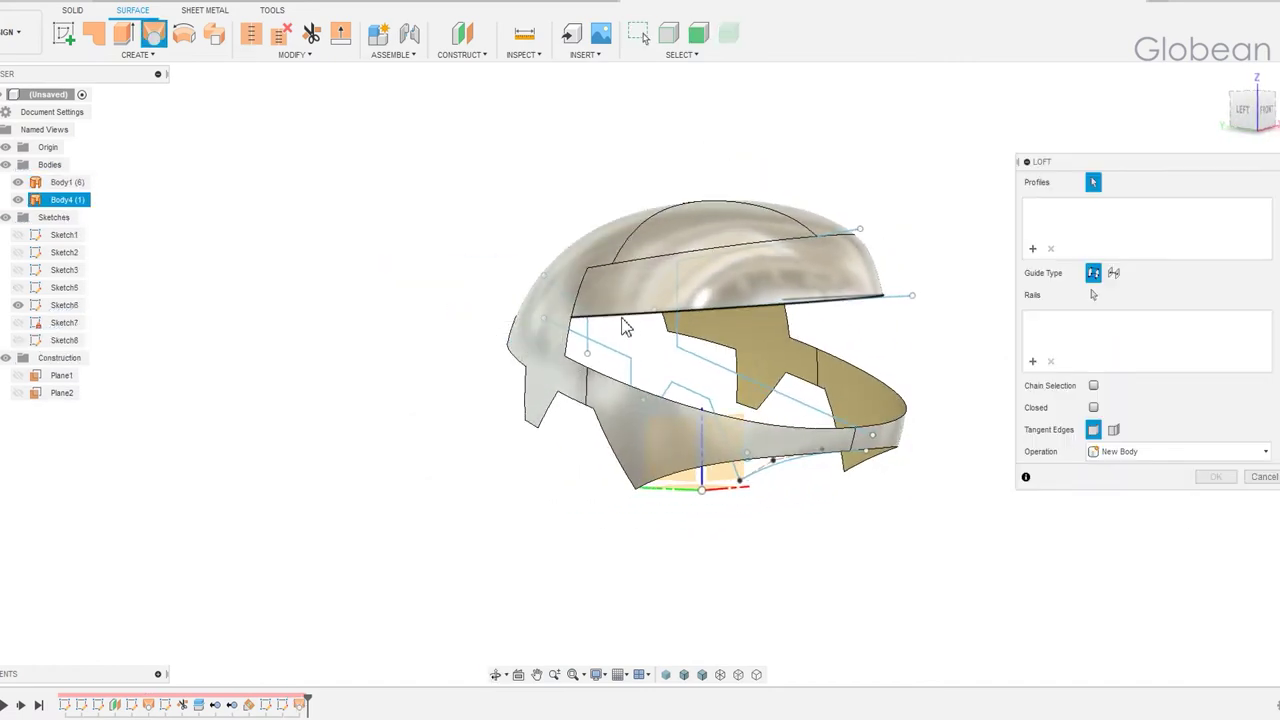
click(628, 325)
mouse_move(628, 325)
shift+middle_down()
mouse_move(718, 390)
mouse_move(640, 385)
mouse_move(903, 395)
mouse_move(760, 395)
shift+middle_up()
click(575, 385)
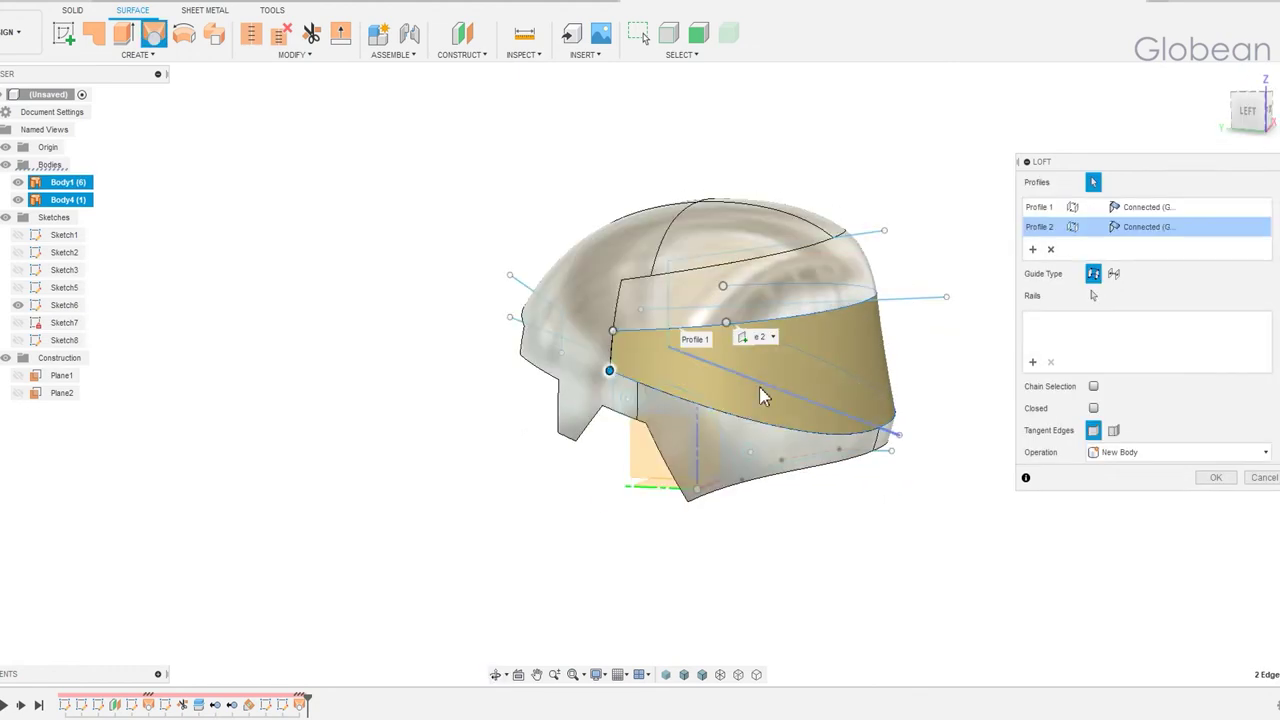
click(18, 341)
click(614, 352)
mouse_move(614, 352)
shift+middle_down()
mouse_move(855, 352)
mouse_move(757, 363)
shift+middle_up()
click(888, 355)
click(897, 362)
- Set both profiles and the rails to Tangent (G1) and create lofted surface Body5
click(1193, 360)
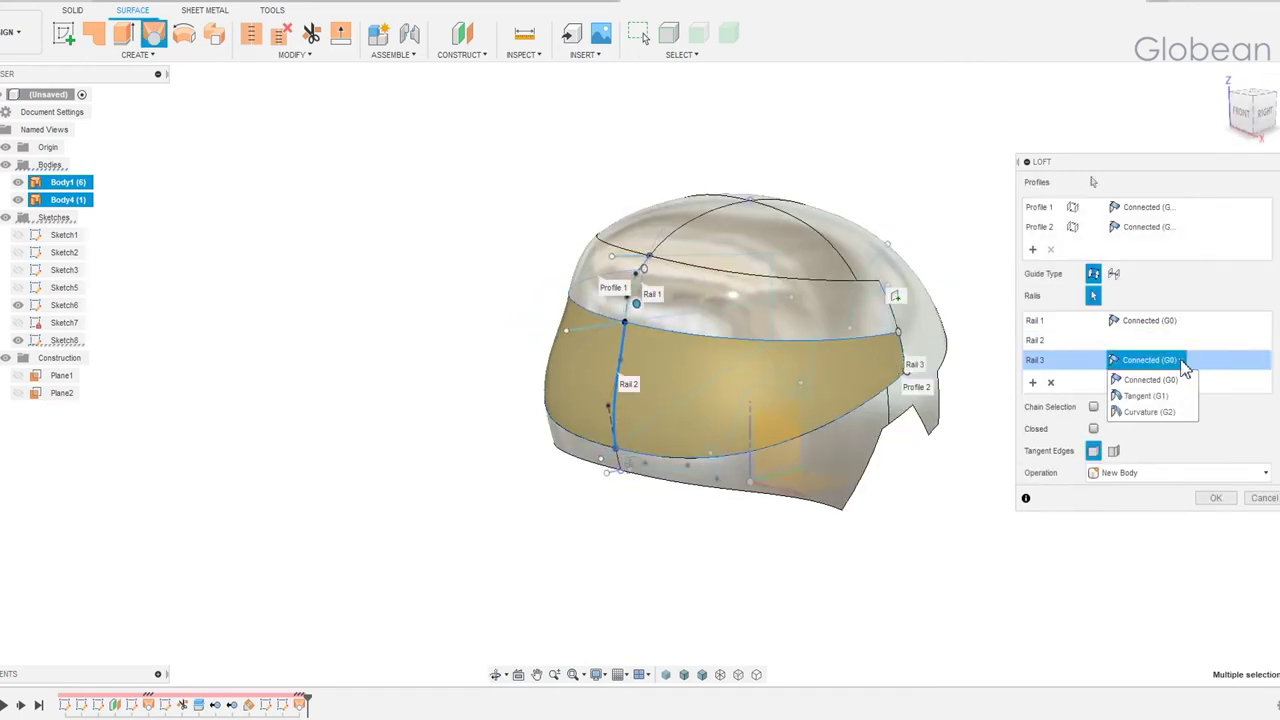
click(1160, 390)
click(1150, 320)
click(1150, 340)
click(1145, 227)
click(1145, 263)
click(1145, 207)
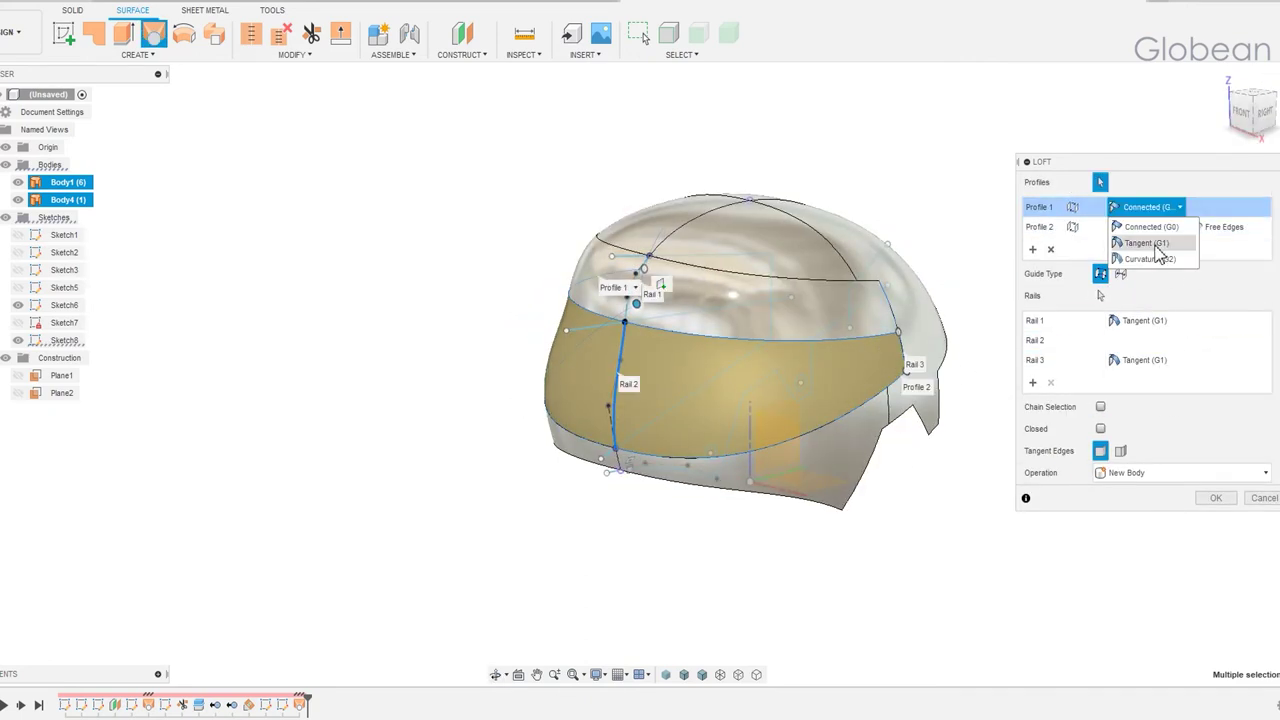
click(1145, 245)
click(1196, 518)
shift+middle_drag(889, 470, 1106, 460)
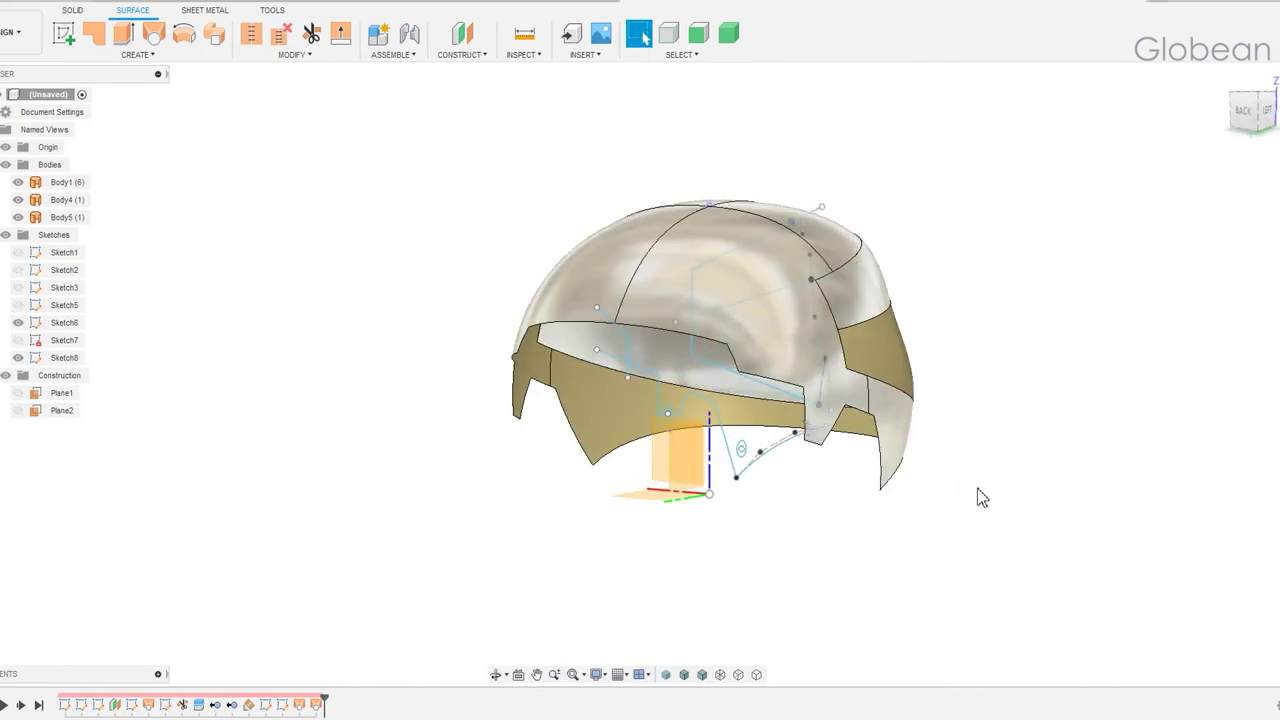
- Create Plane3 at 0 degrees on the sketch line and start a sketch on it
shift+middle_drag(977, 488, 766, 314)
click(461, 54)
click(471, 86)
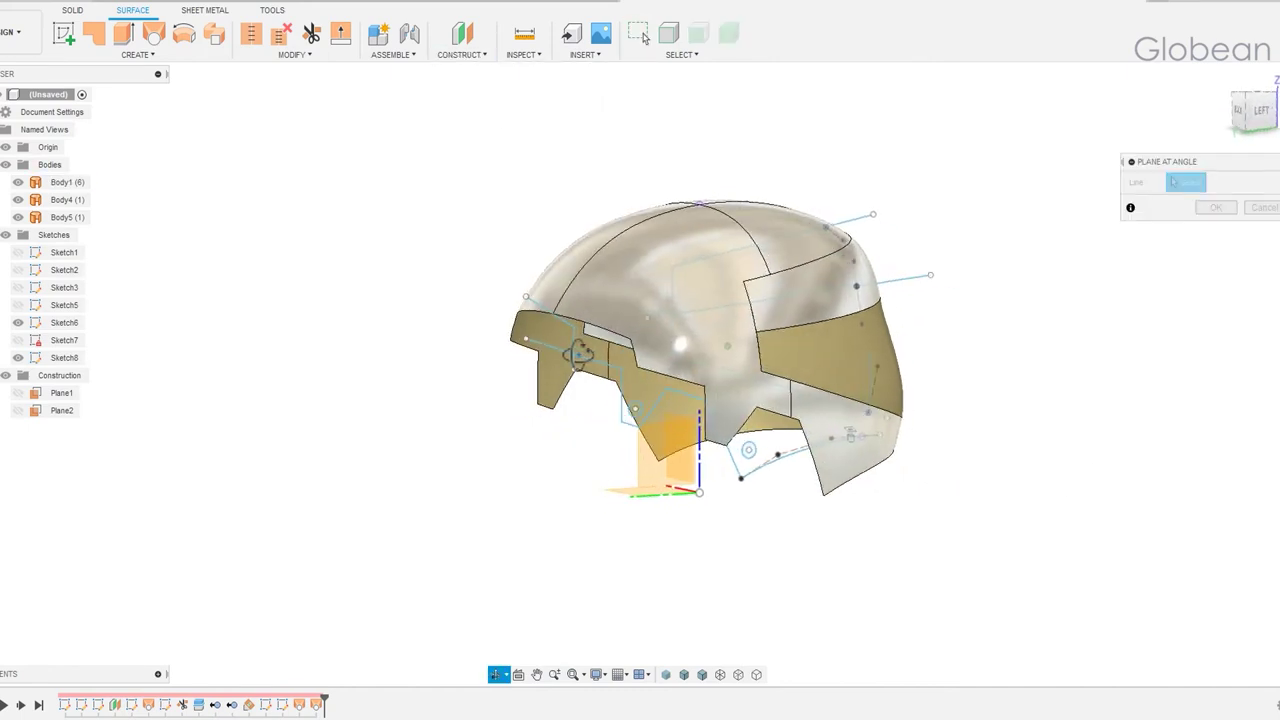
click(529, 353)
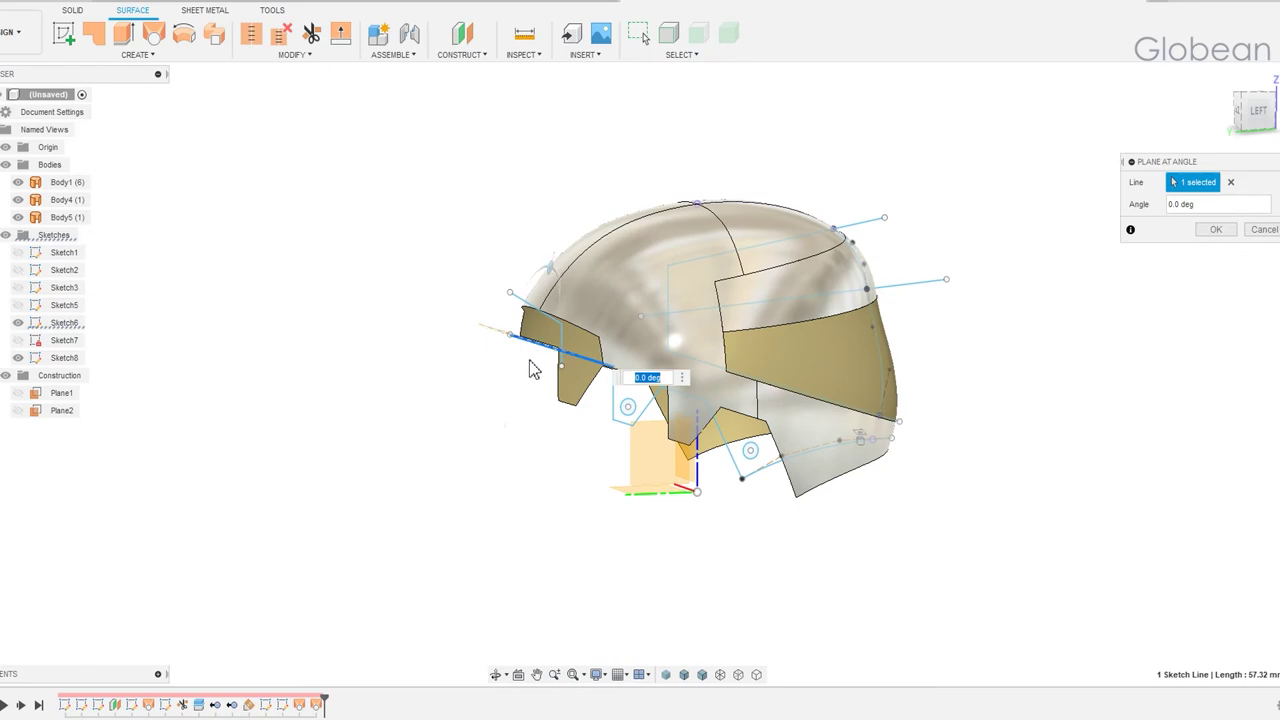
click(1216, 230)
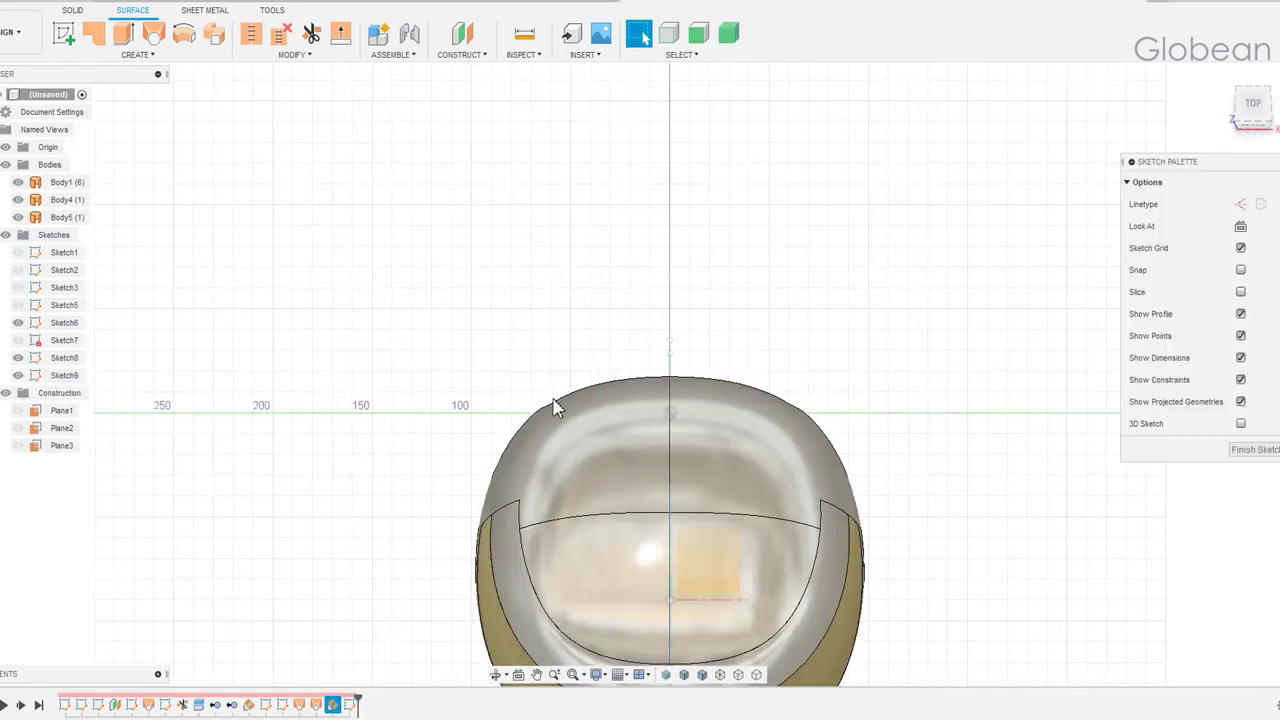
- Intersect the large and left helmet faces into Sketch9
mouse_move(597, 414)
shift+middle_down()
mouse_move(663, 449)
mouse_move(716, 398)
shift+middle_up()
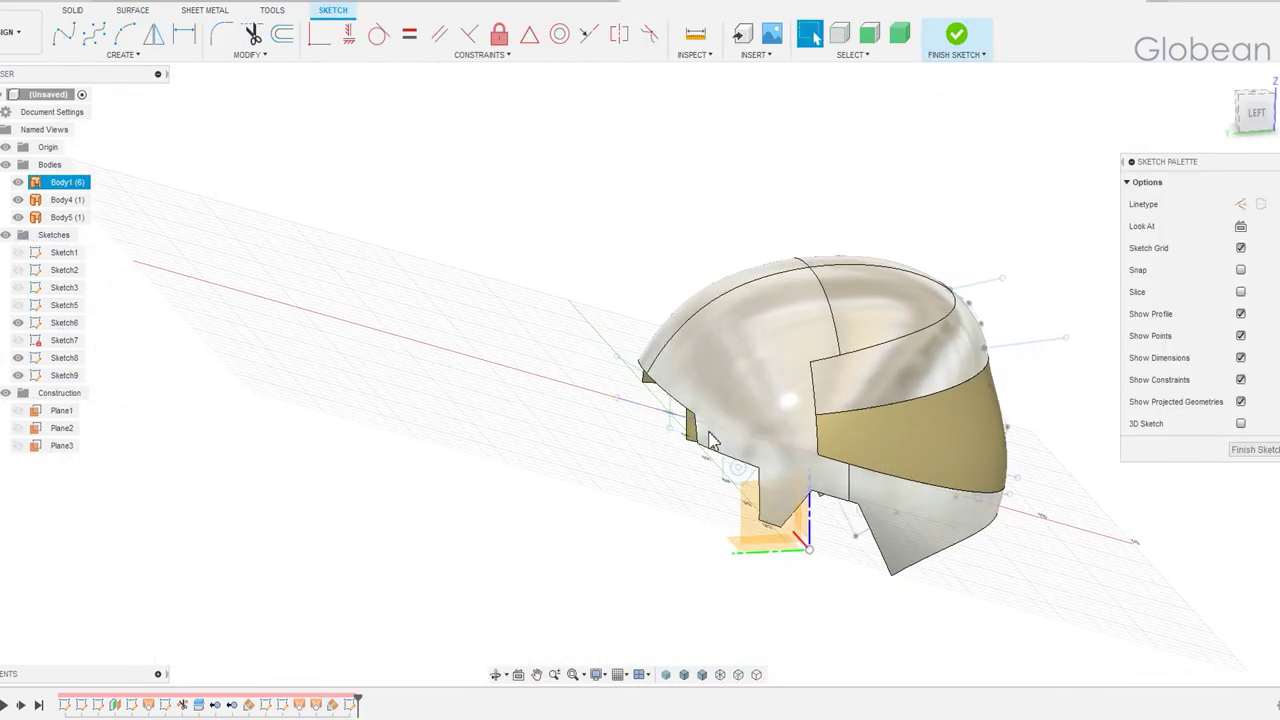
scroll(705, 446, up, 2)
click(123, 55)
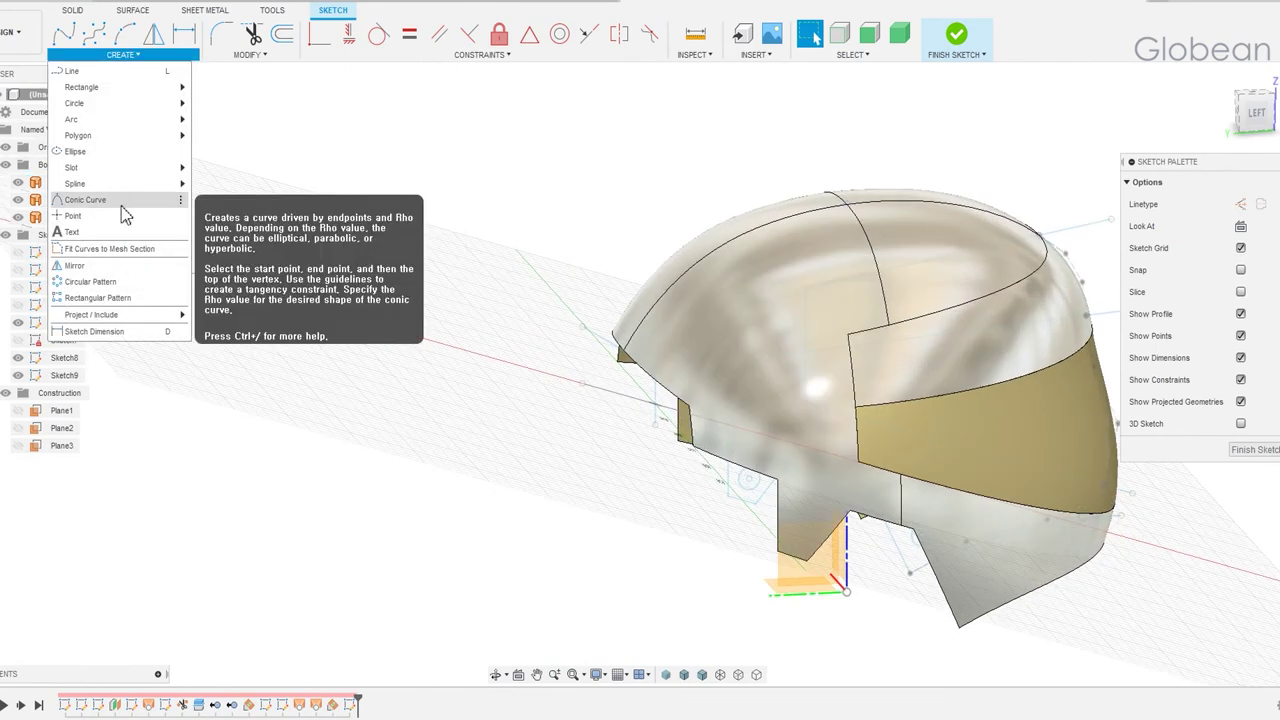
mouse_move(91, 314)
click(222, 336)
scroll(708, 466, up, 2)
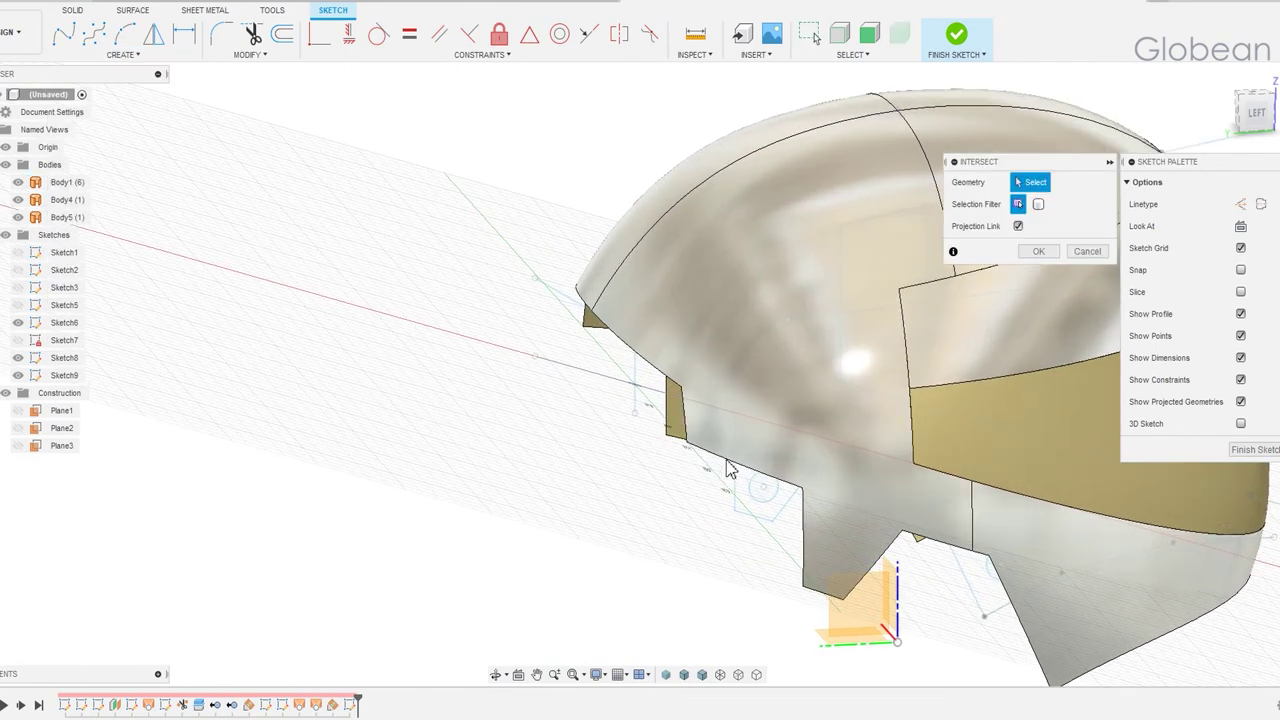
click(712, 456)
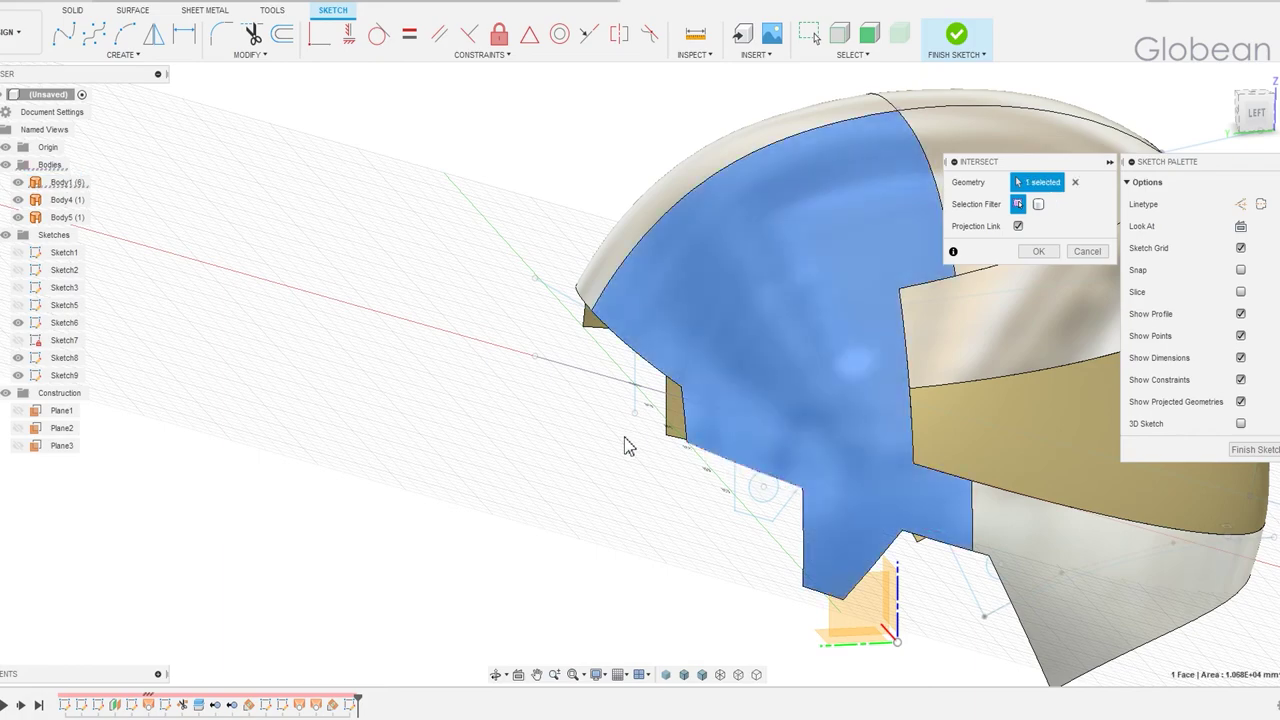
shift+middle_drag(623, 443, 714, 457)
click(372, 370)
- Confirm the intersection curves and draw a fit-point spline from the helmet's front edge with a horizontal end tangent
click(1032, 255)
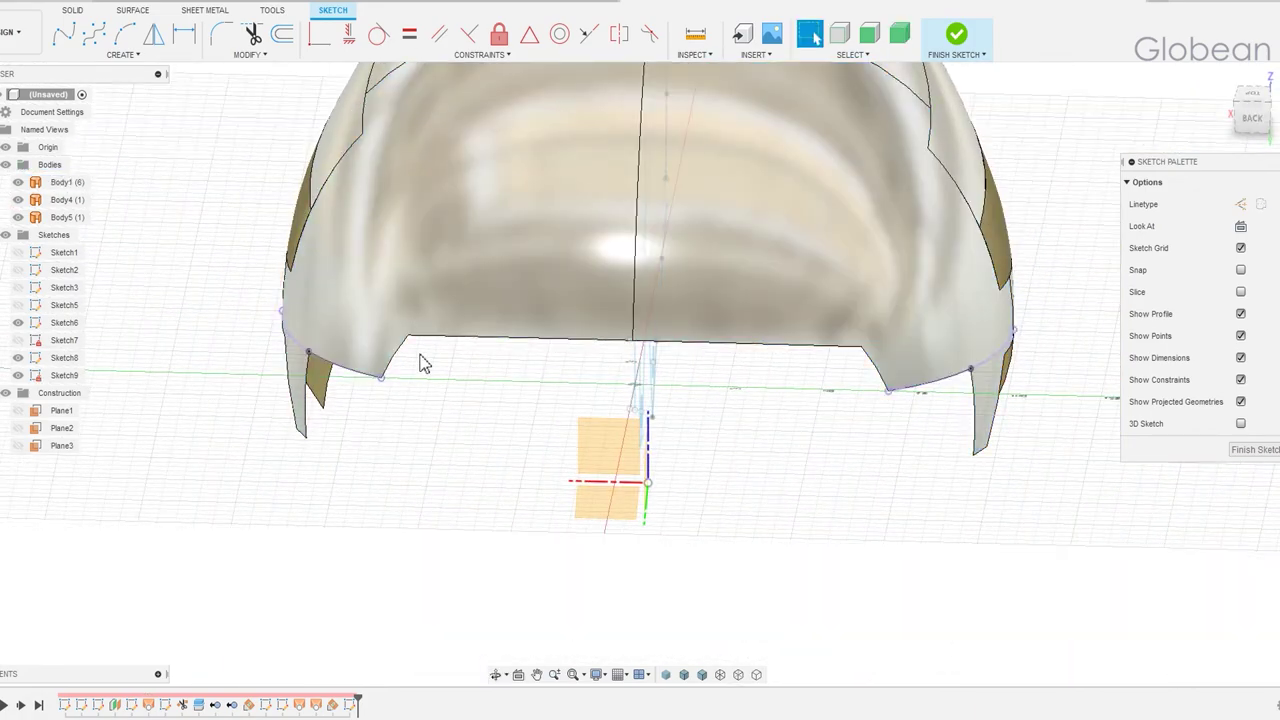
shift+middle_drag(358, 380, 608, 360)
shift+click(960, 512)
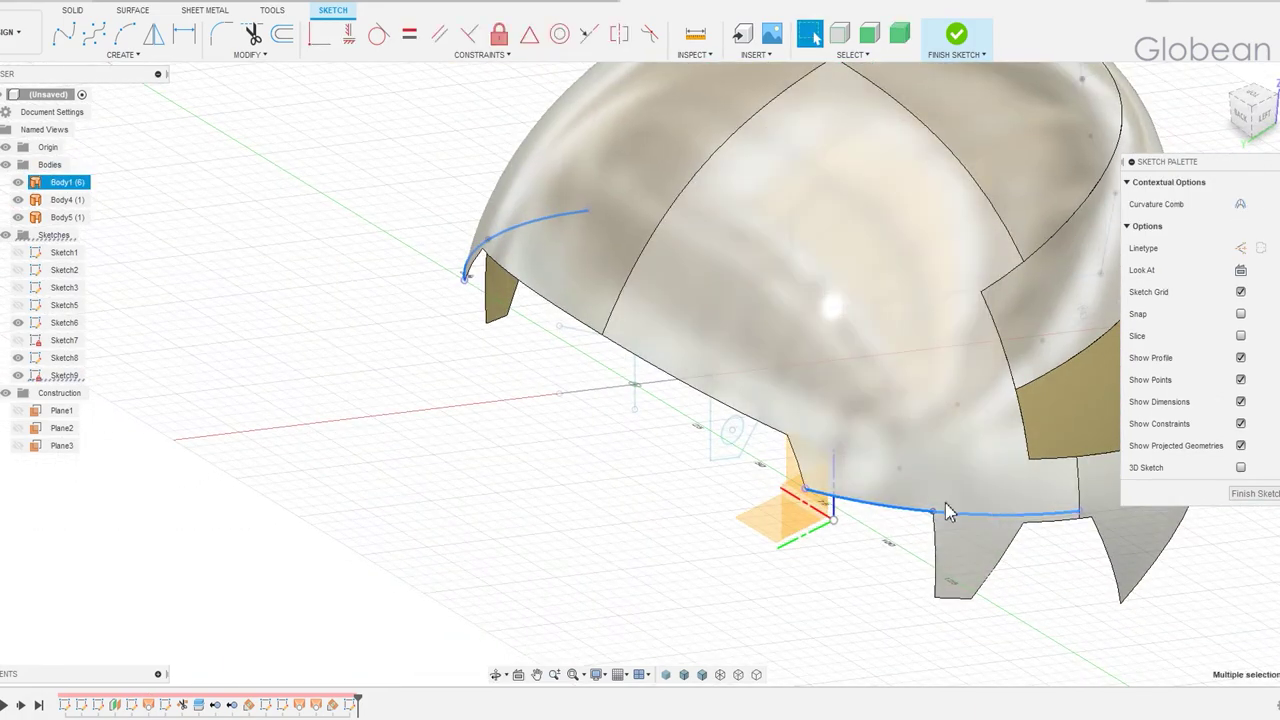
mouse_move(540, 453)
shift+middle_down()
mouse_move(508, 380)
mouse_move(588, 421)
shift+middle_up()
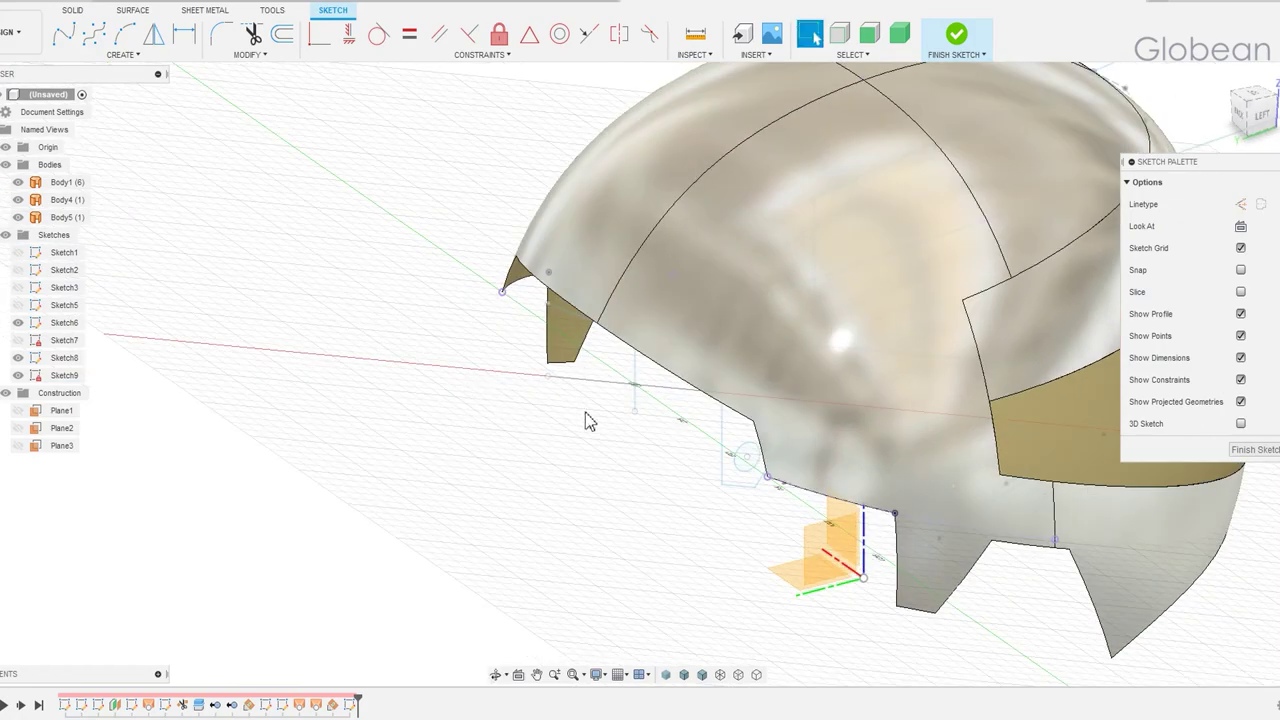
click(93, 34)
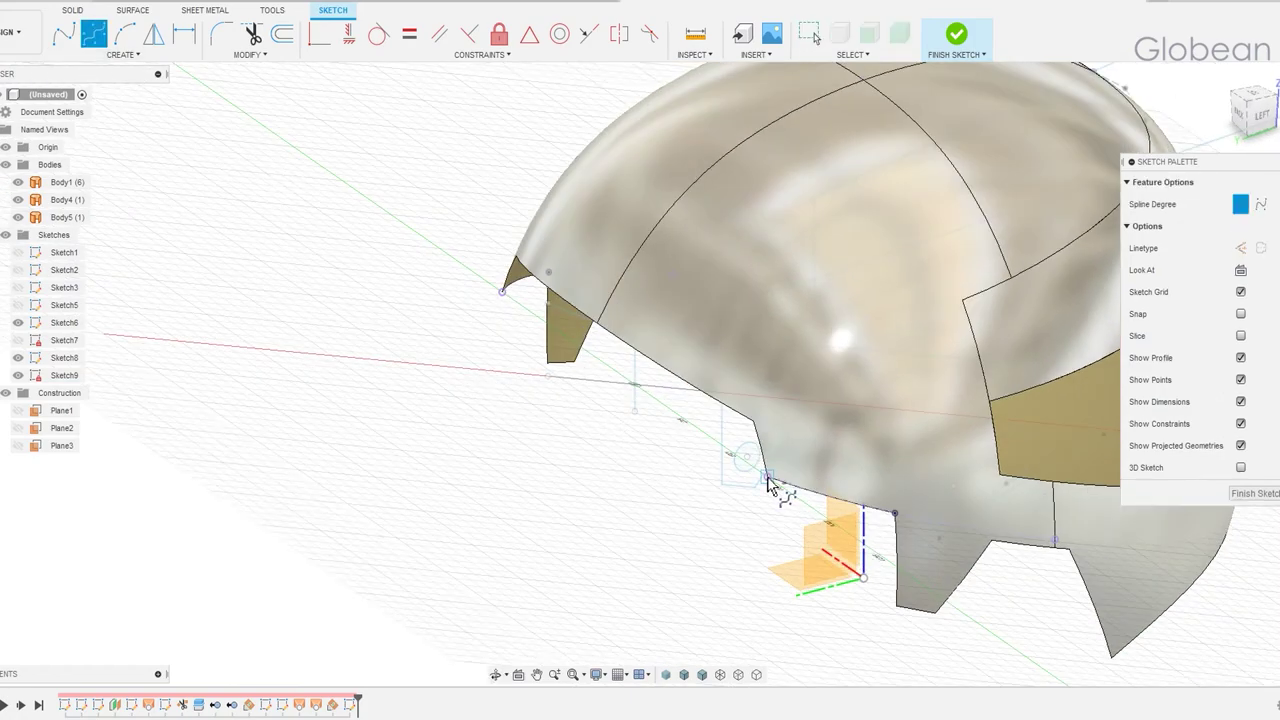
shift+middle_drag(700, 470, 607, 470)
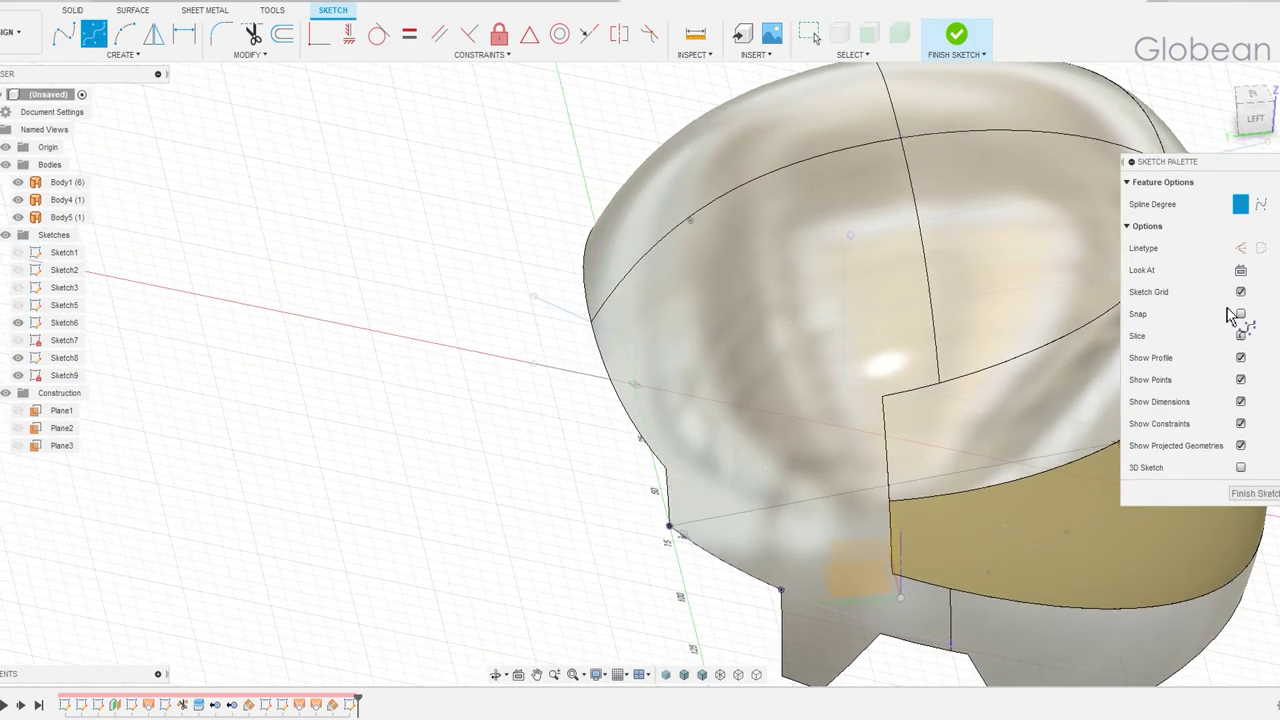
click(1240, 270)
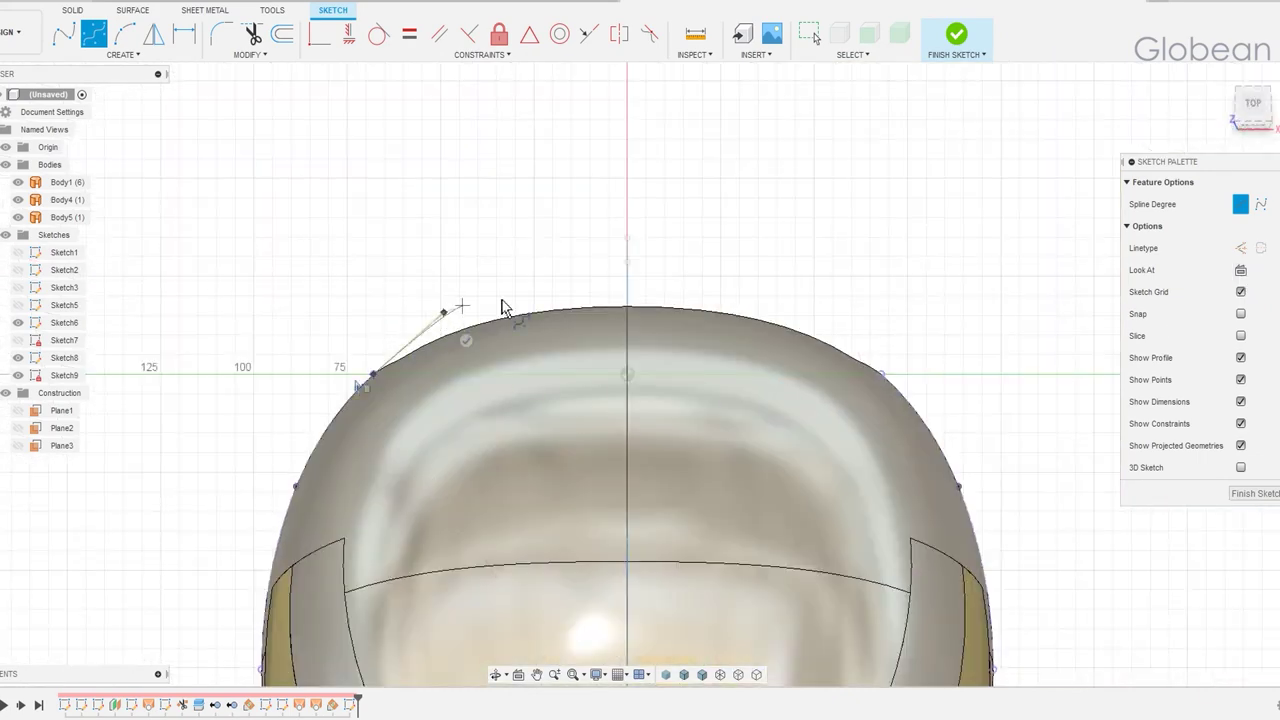
click(349, 34)
- Reshape the spline by dragging its tangent handle and adjusting curvature near its top end
shift+middle_drag(492, 392, 486, 586)
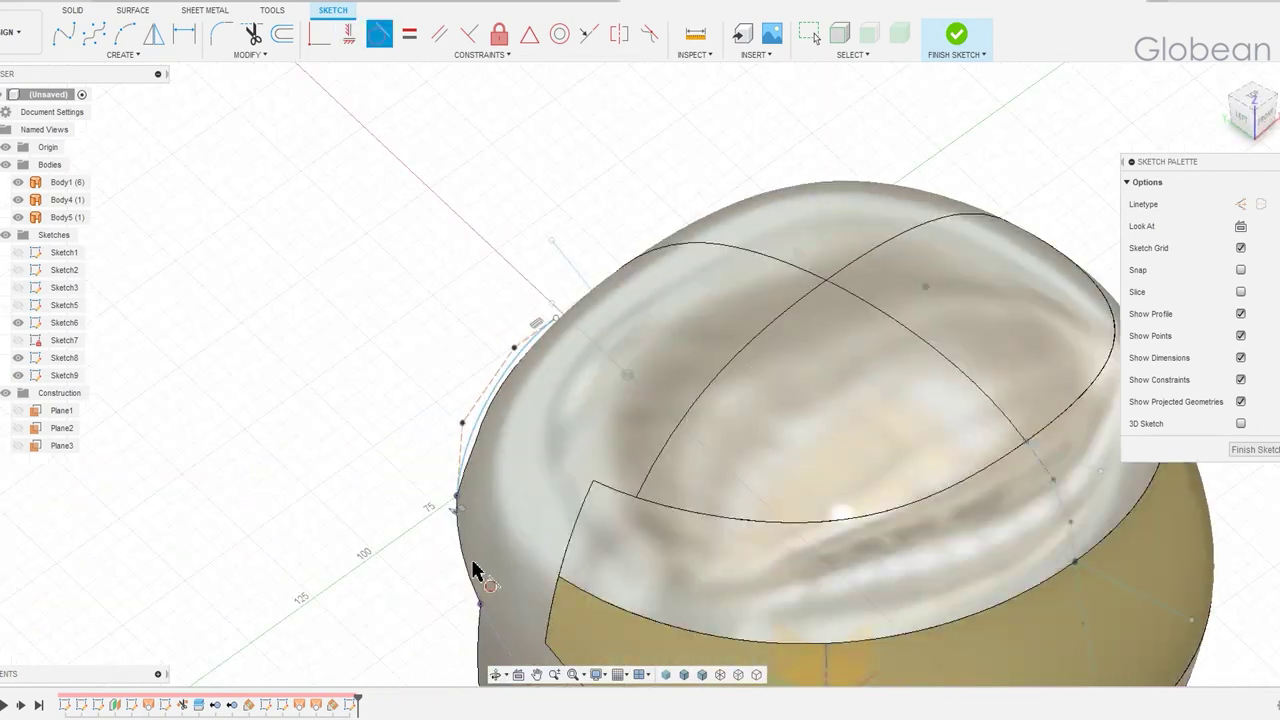
shift+middle_drag(580, 449, 443, 345)
key(Escape)
drag(440, 342, 457, 320)
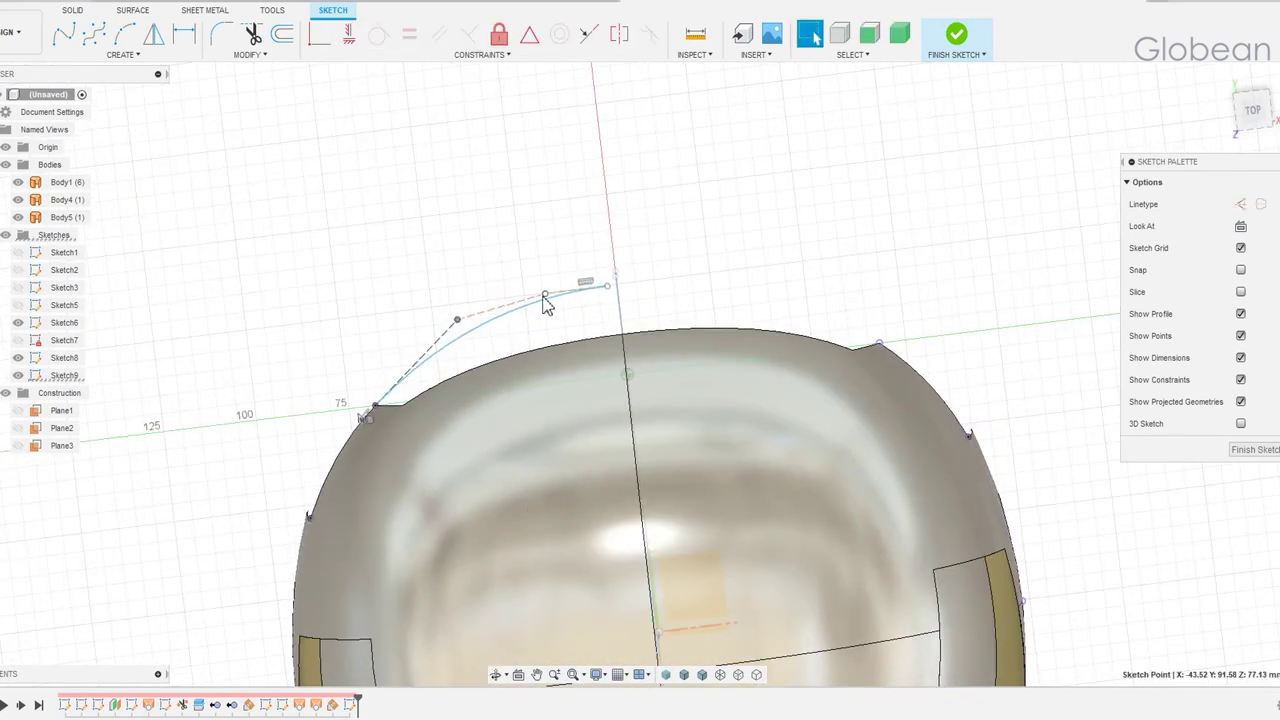
drag(556, 291, 521, 301)
- Mirror the spline across the centre line into one continuous arch over the helmet front
click(575, 296)
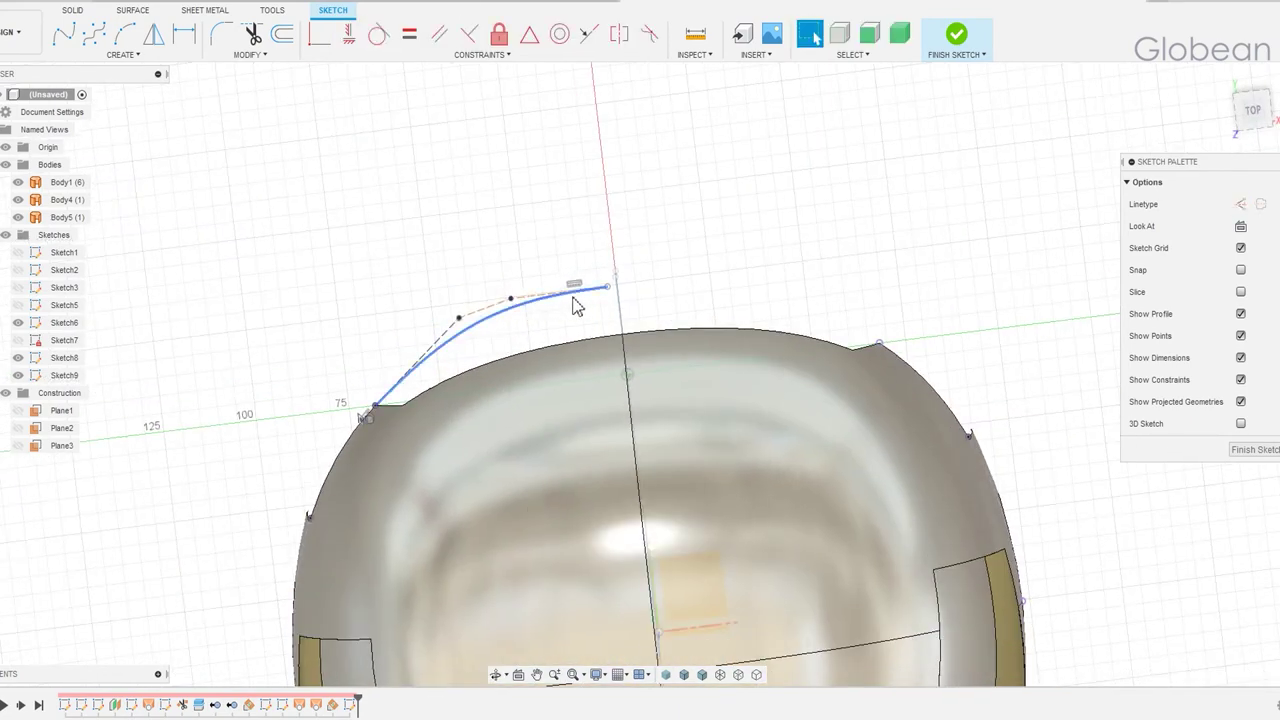
click(153, 34)
shift+middle_drag(691, 508, 705, 654)
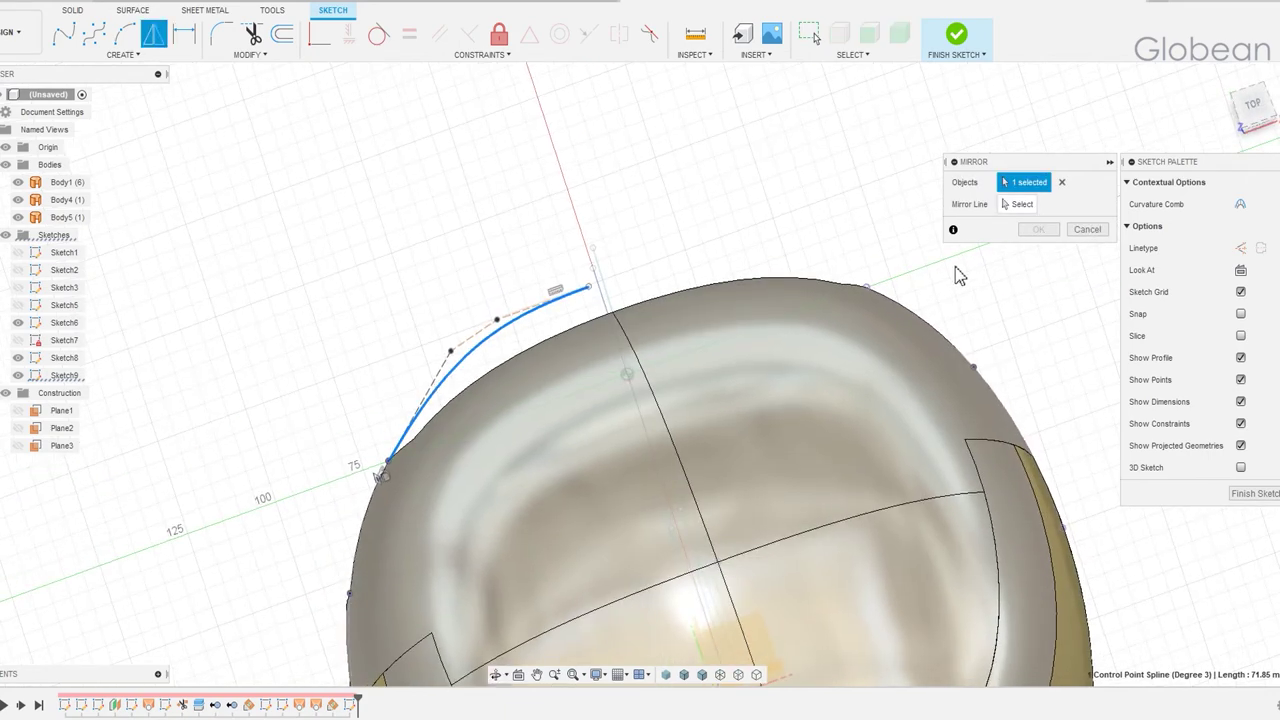
click(705, 654)
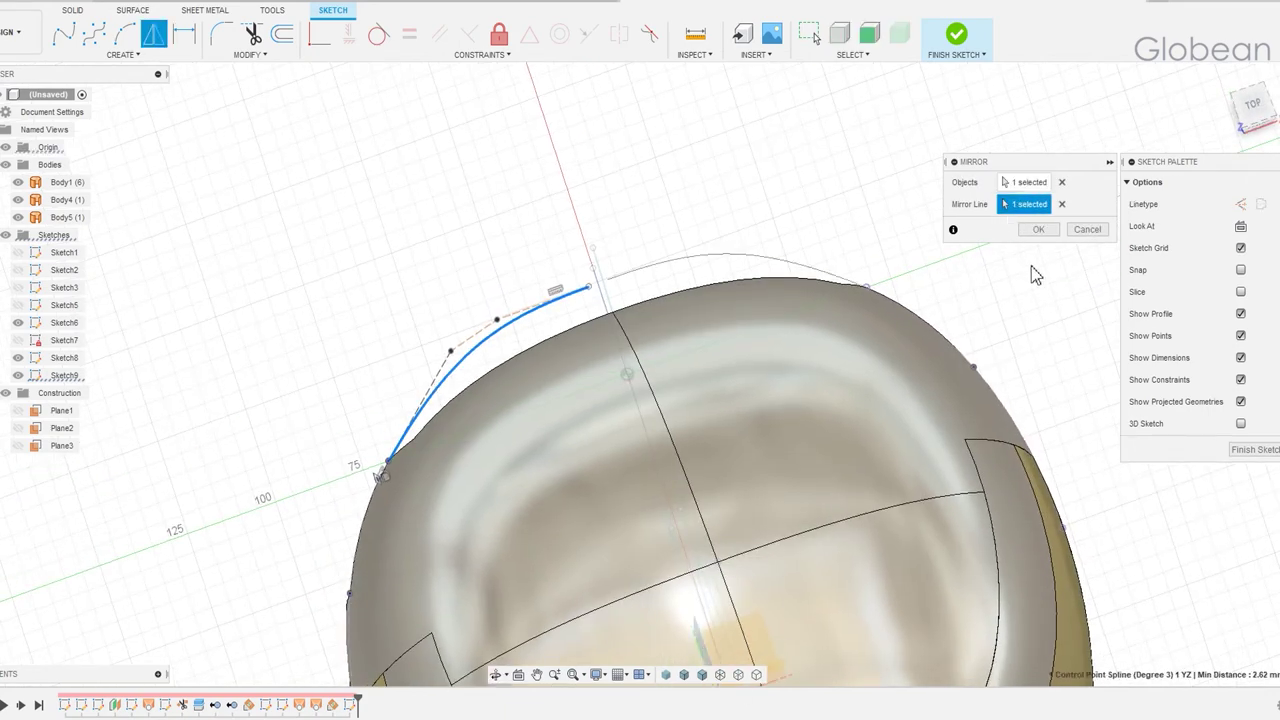
click(1038, 229)
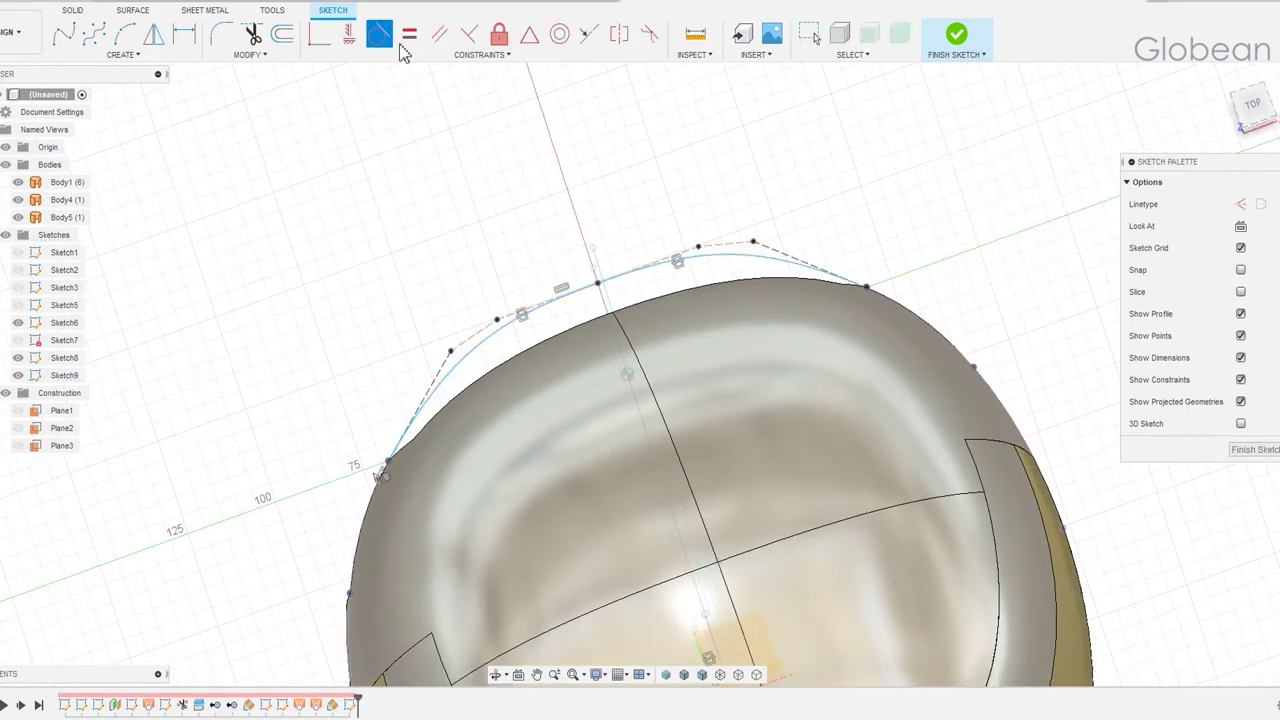
click(612, 289)
mouse_move(614, 371)
shift+middle_down()
mouse_move(580, 398)
mouse_move(634, 357)
shift+middle_up()
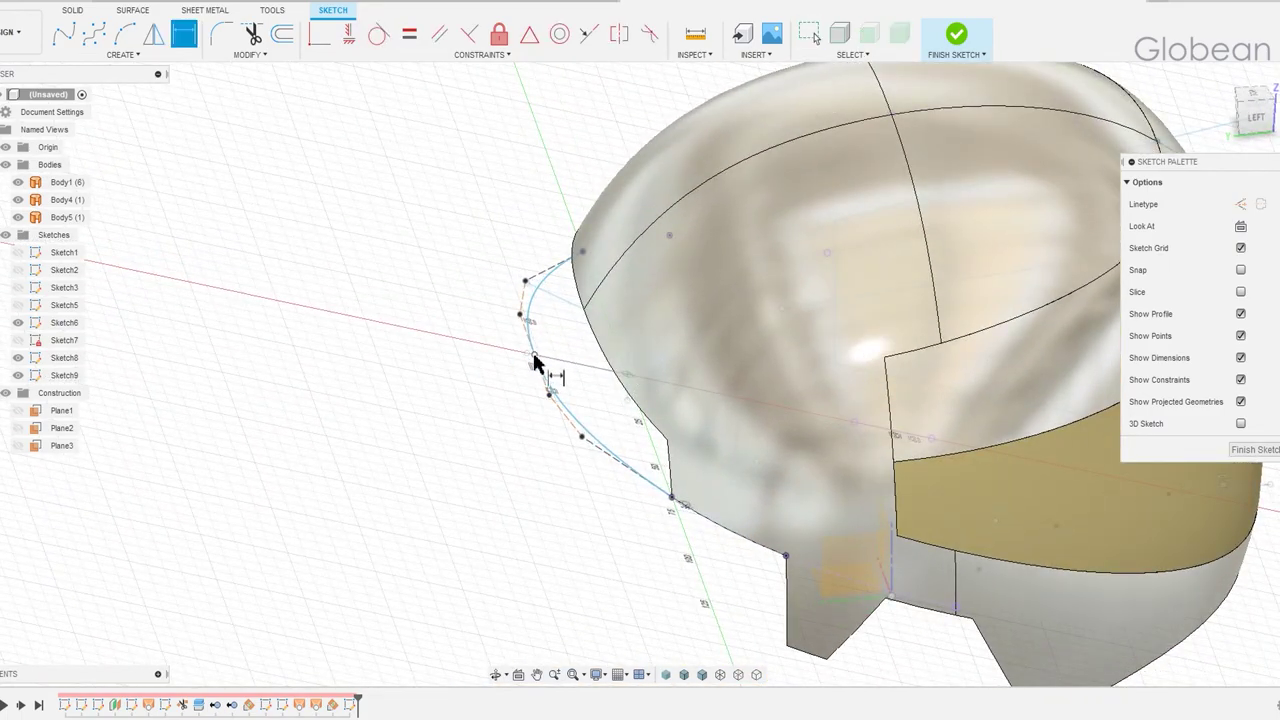
mouse_move(757, 443)
shift+middle_down()
mouse_move(614, 400)
mouse_move(605, 352)
mouse_move(245, 559)
shift+middle_up()
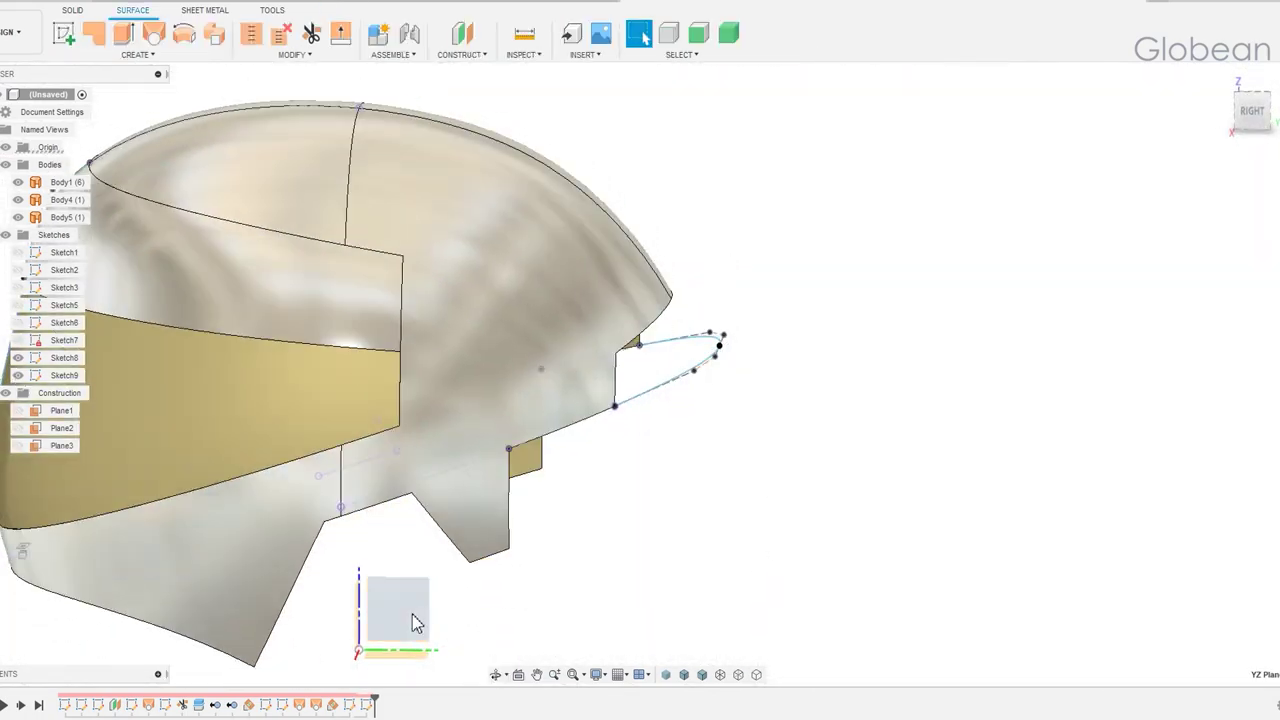
- Start a sketch on the YZ plane and project the helmet's crown arc edge into it
click(400, 612)
click(130, 54)
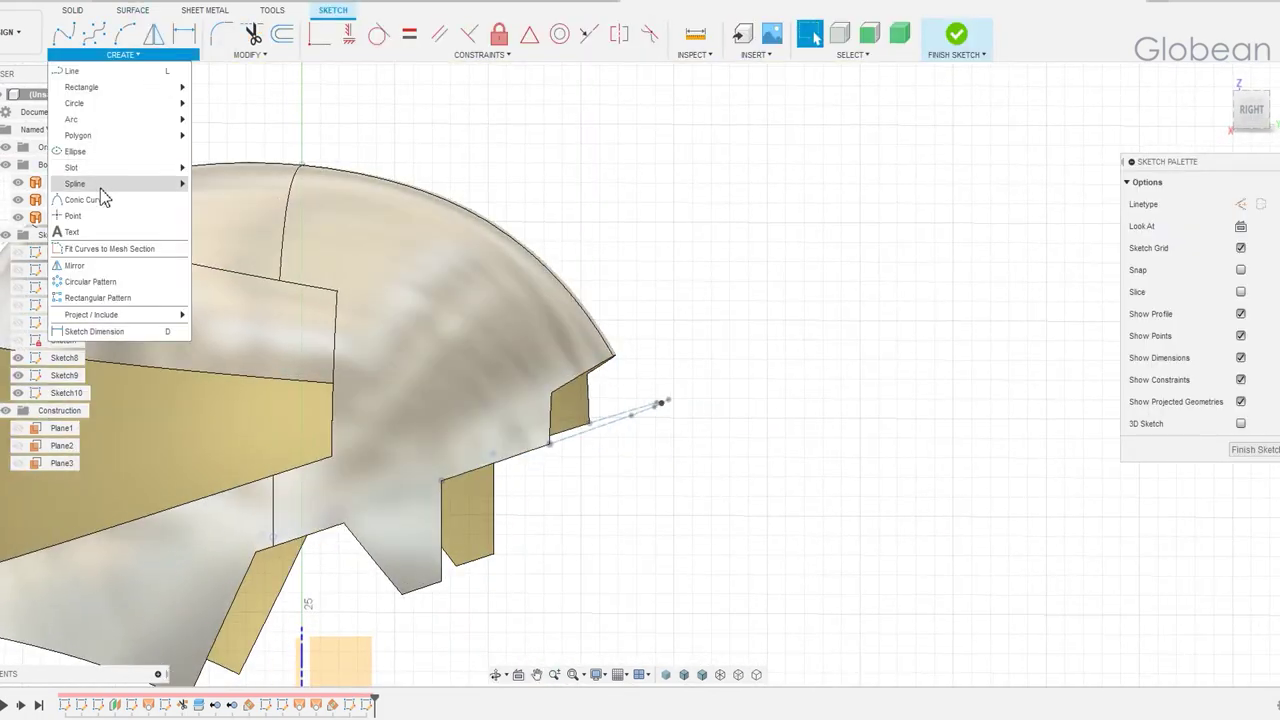
click(214, 313)
click(588, 360)
click(577, 360)
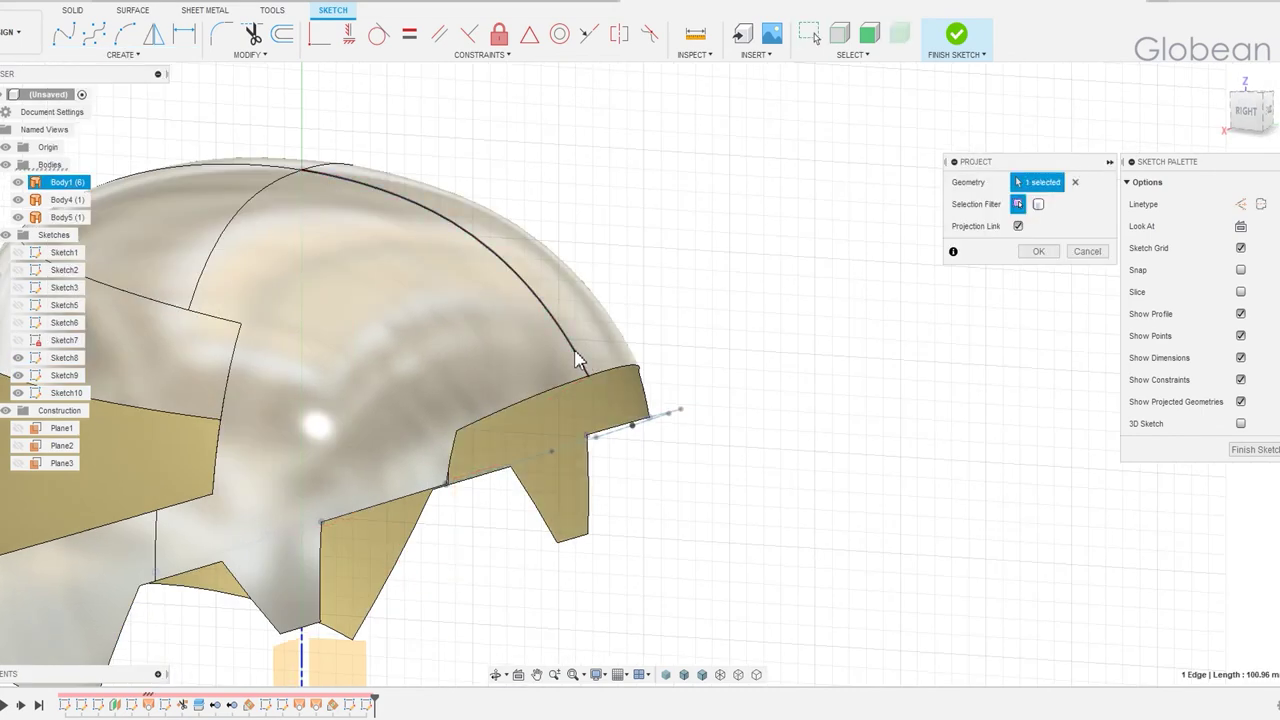
click(1040, 255)
shift+middle_drag(728, 417, 755, 418)
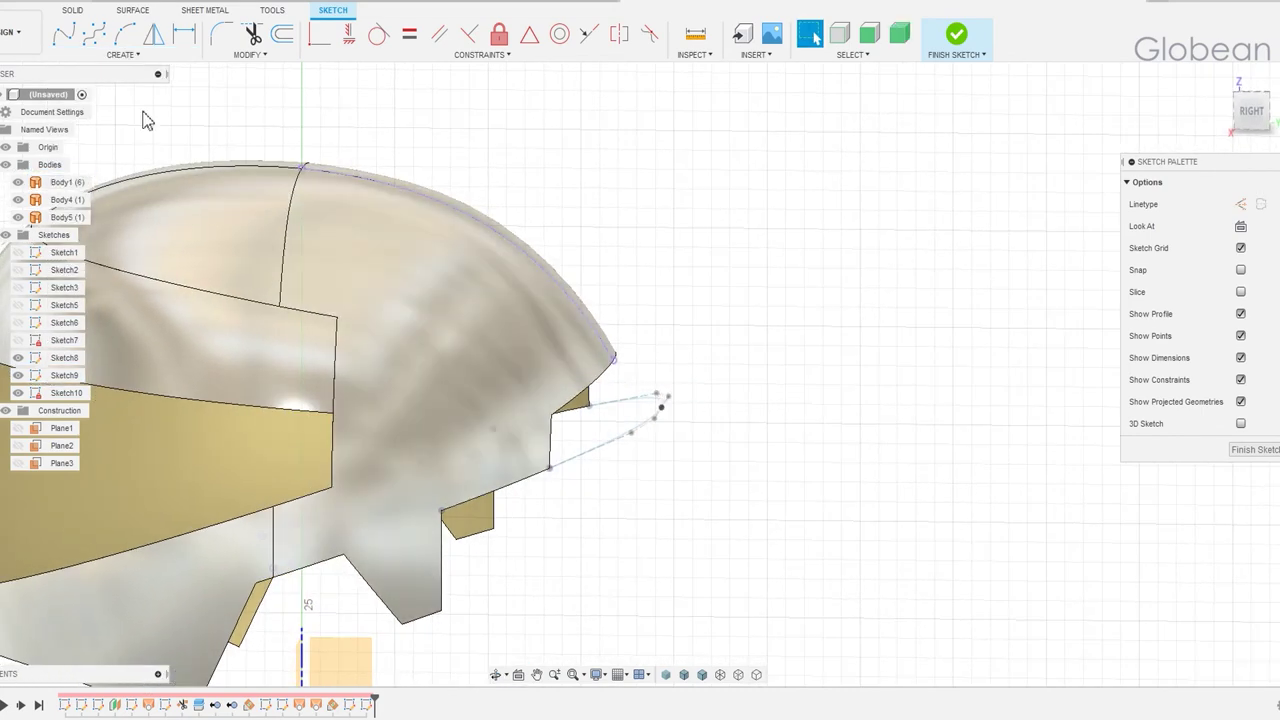
- Draw a control-point spline off the helmet's rear, make it tangent to the crown curve, and finish the sketch
click(93, 33)
click(1240, 270)
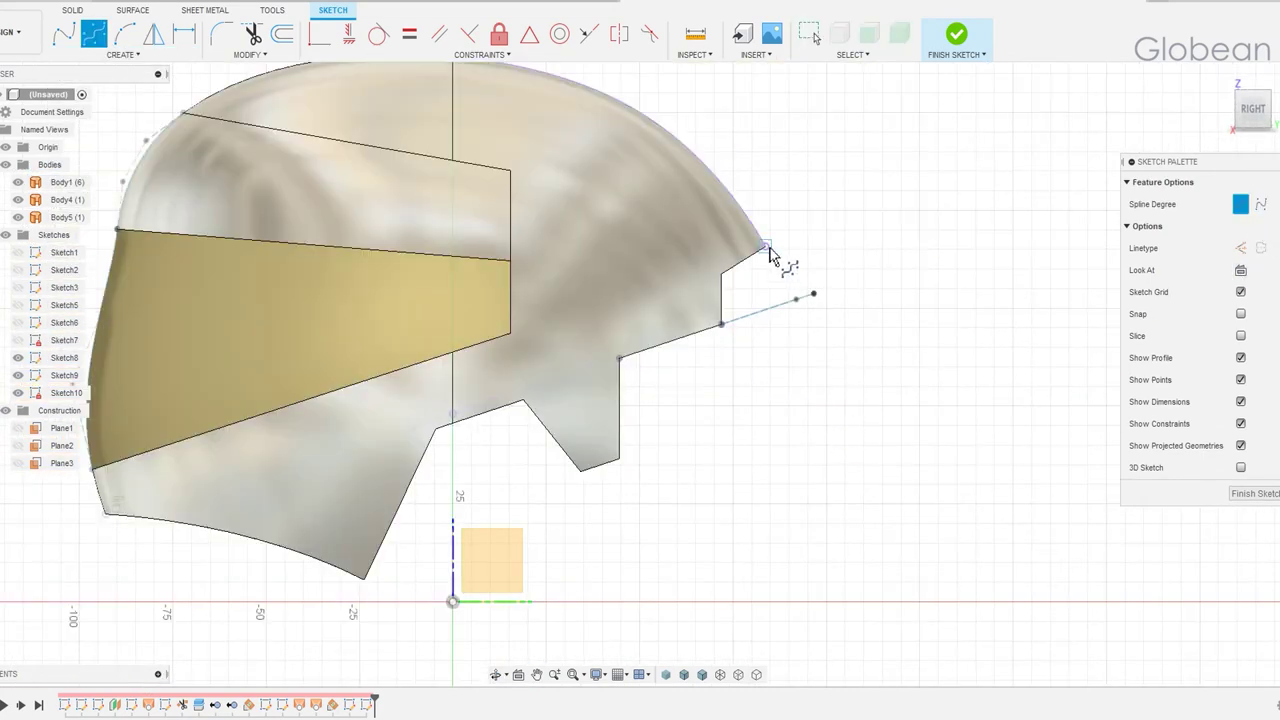
shift+middle_drag(820, 303, 814, 297)
right_click(812, 302)
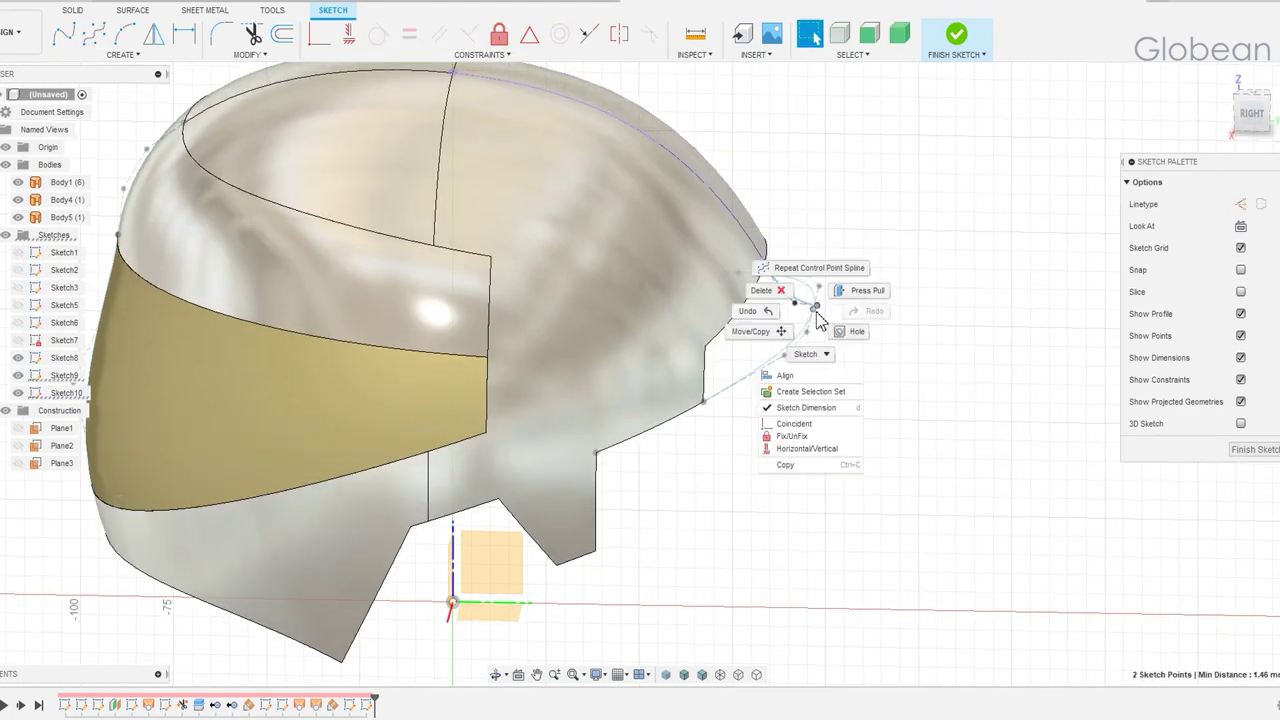
click(778, 303)
scroll(770, 296, up, 3)
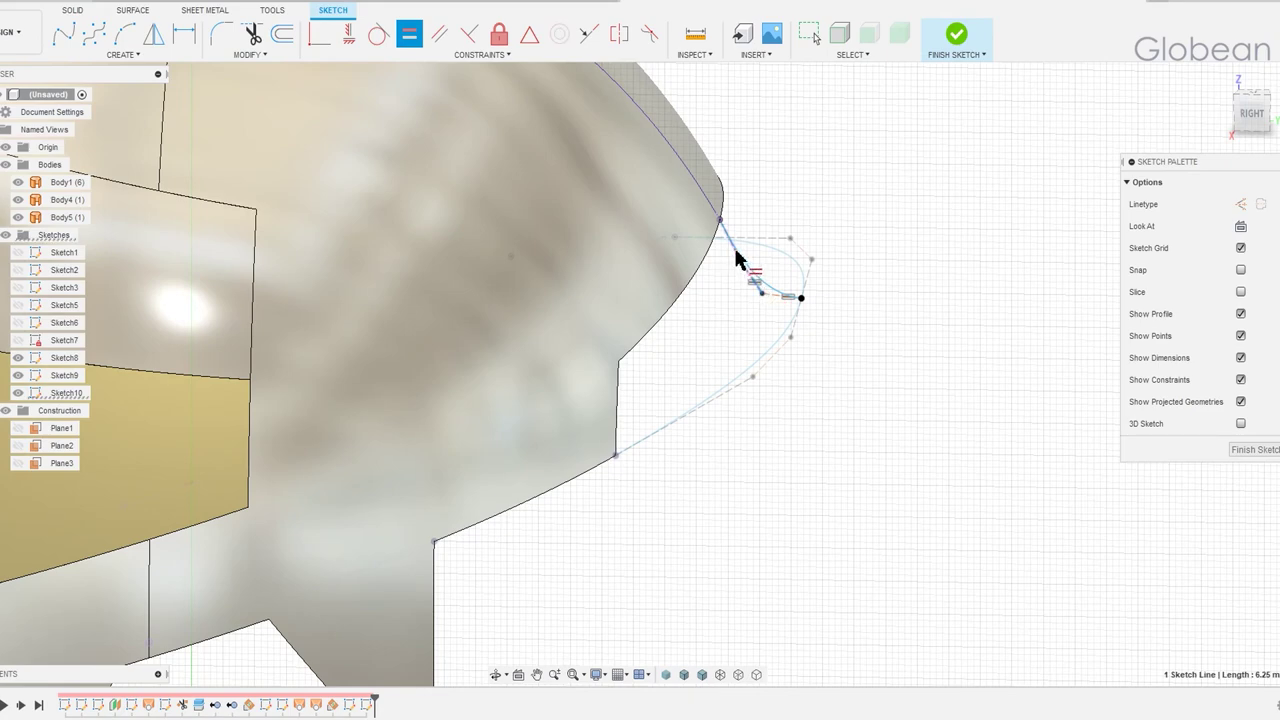
click(800, 296)
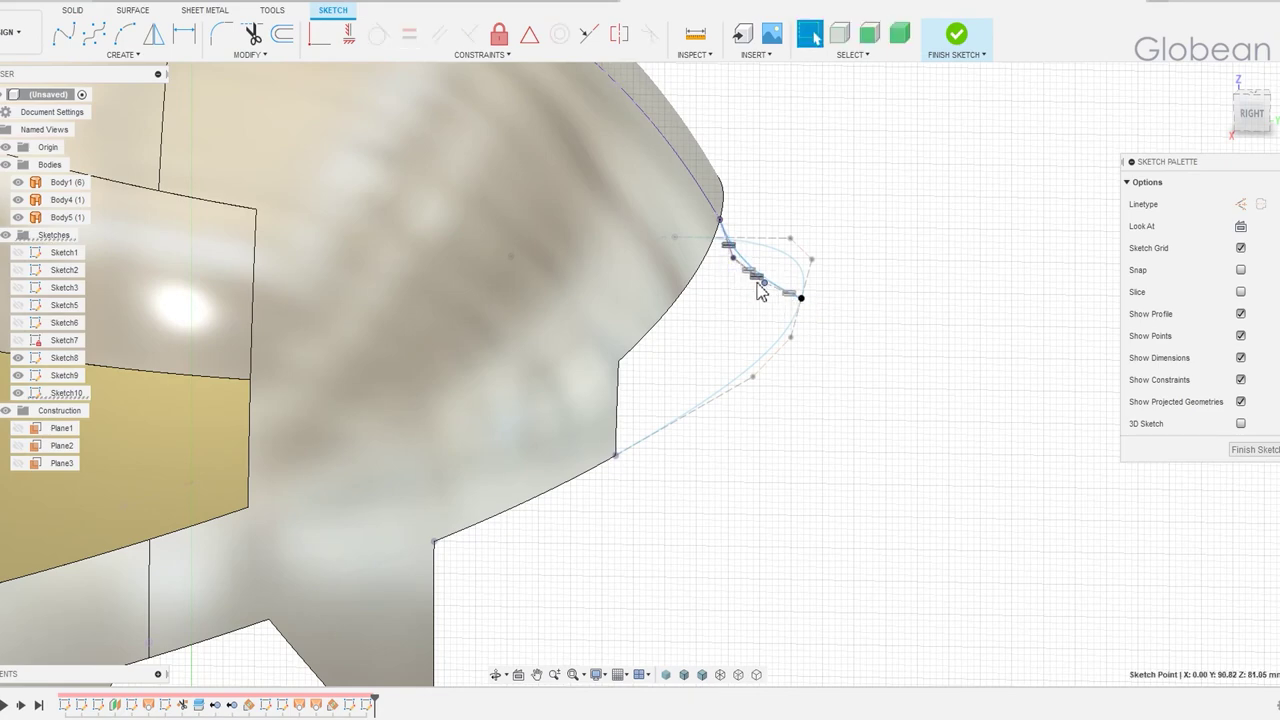
click(379, 34)
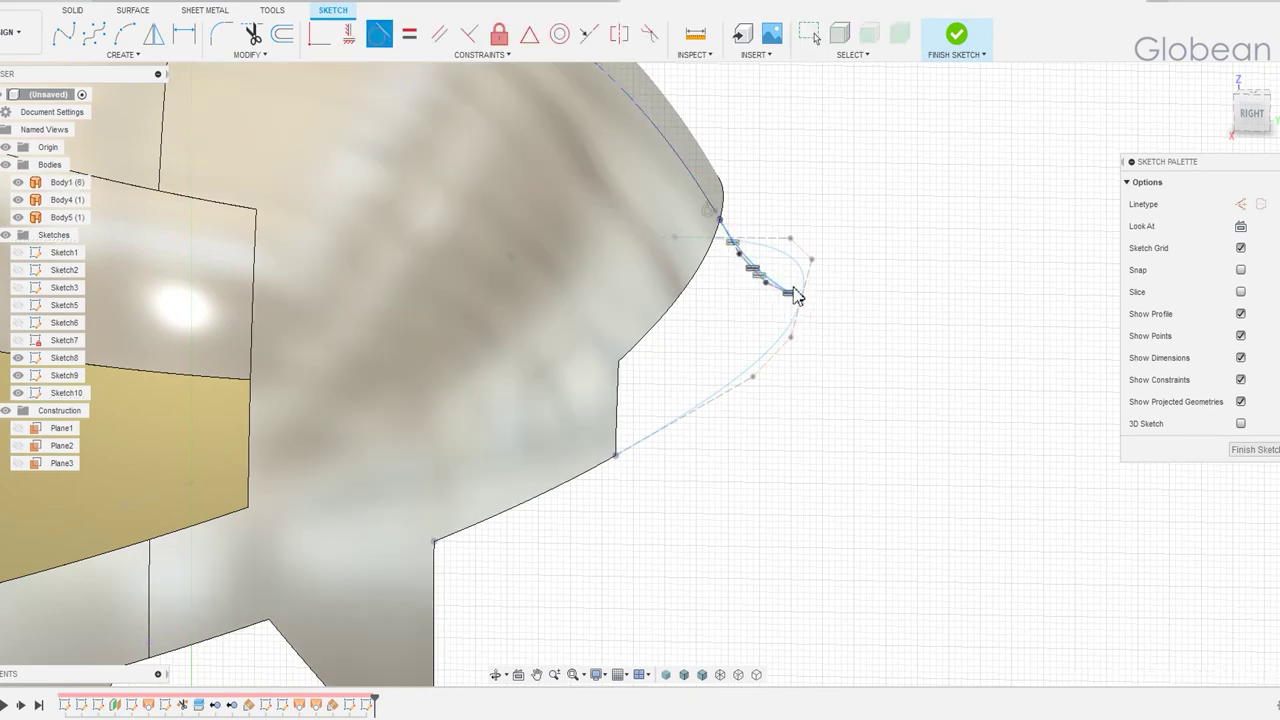
click(714, 213)
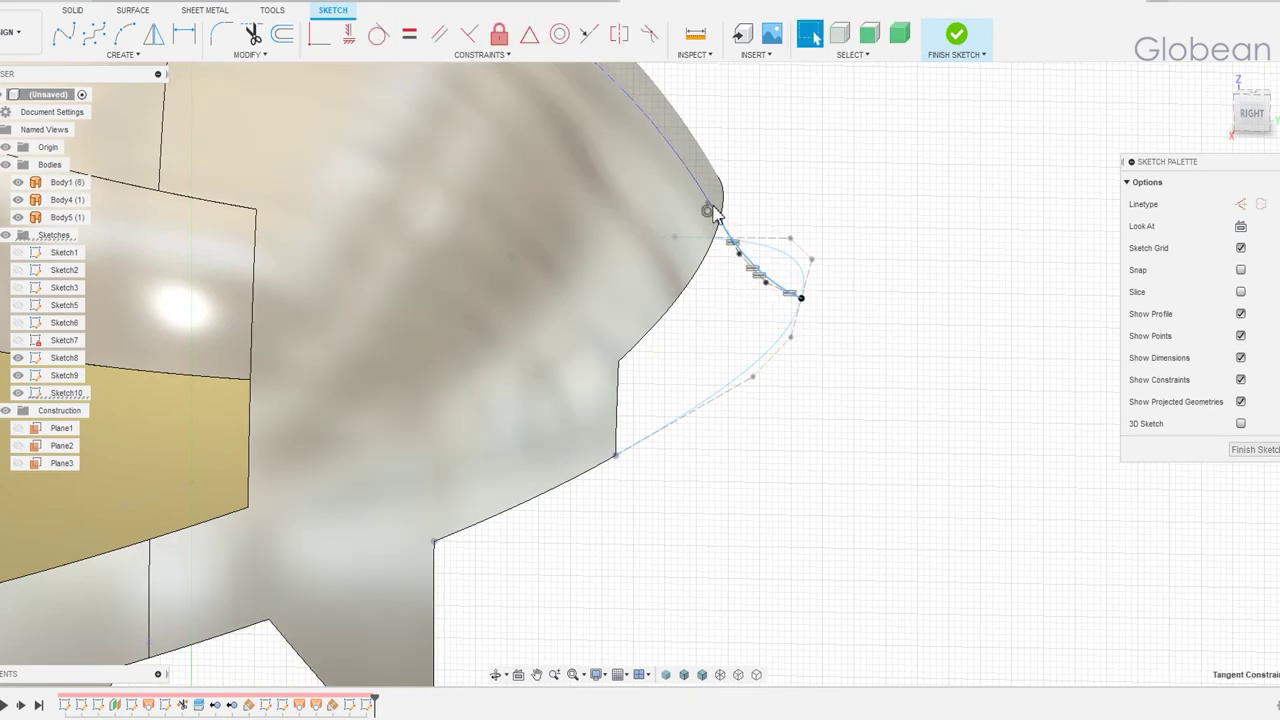
click(957, 37)
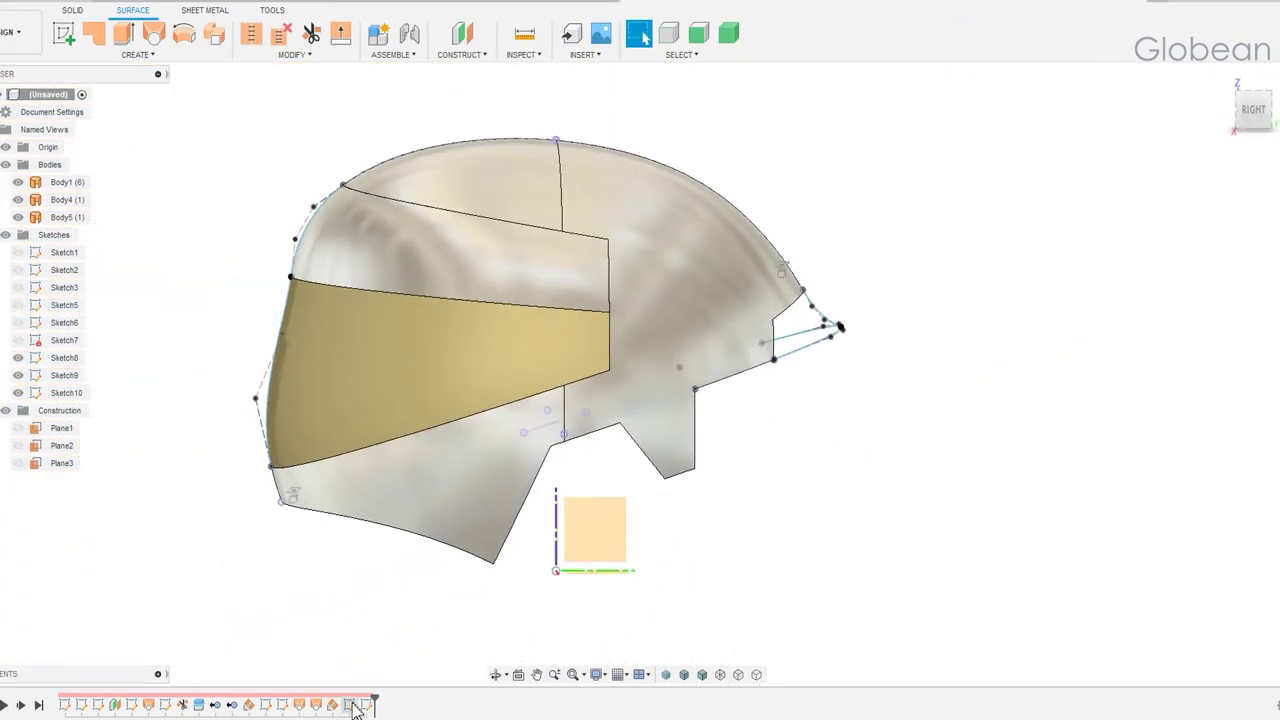
- Edit Sketch10 to set the top curve's height to 24 mm, adjust its left control point, and finish
double_click(355, 705)
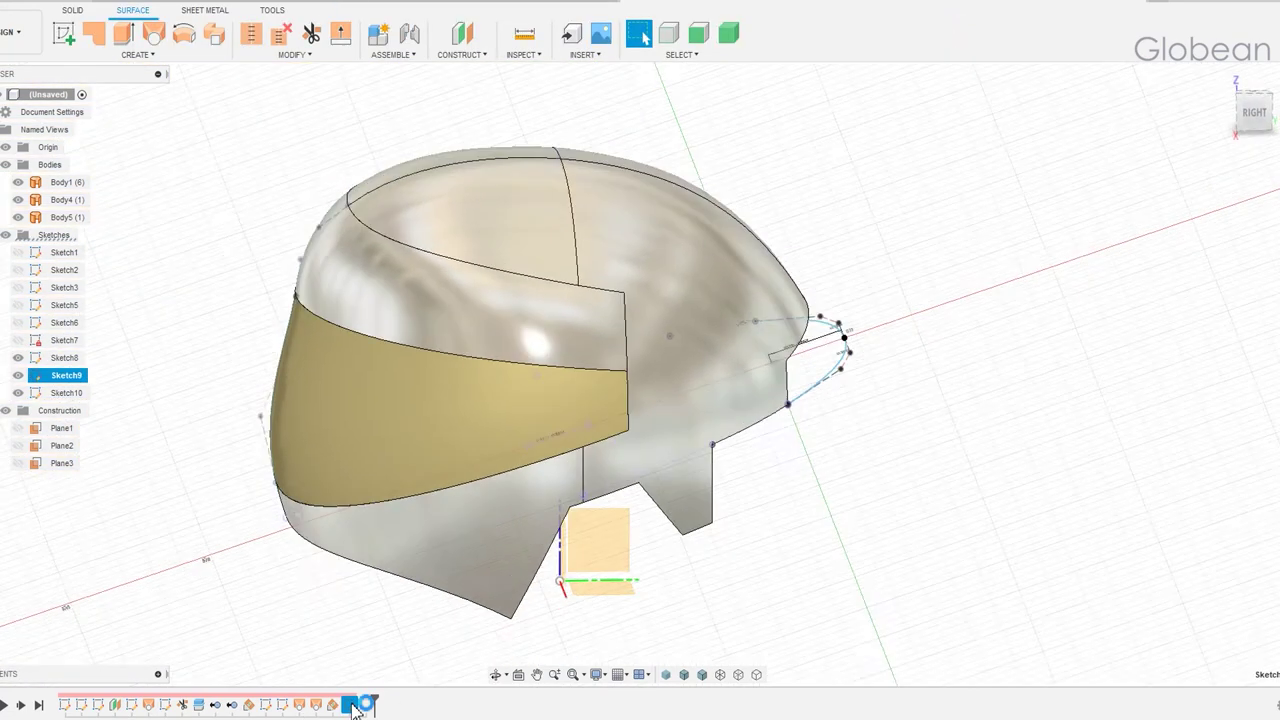
text(4)
key(Return)
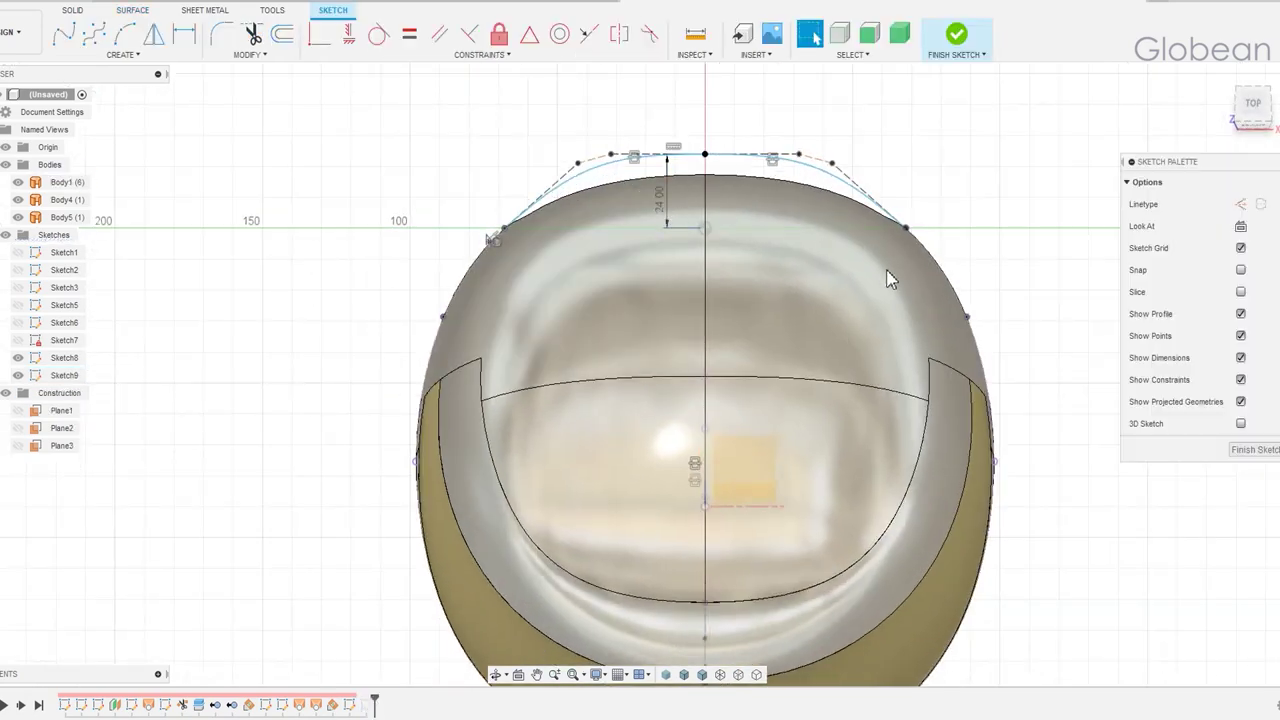
drag(578, 163, 572, 170)
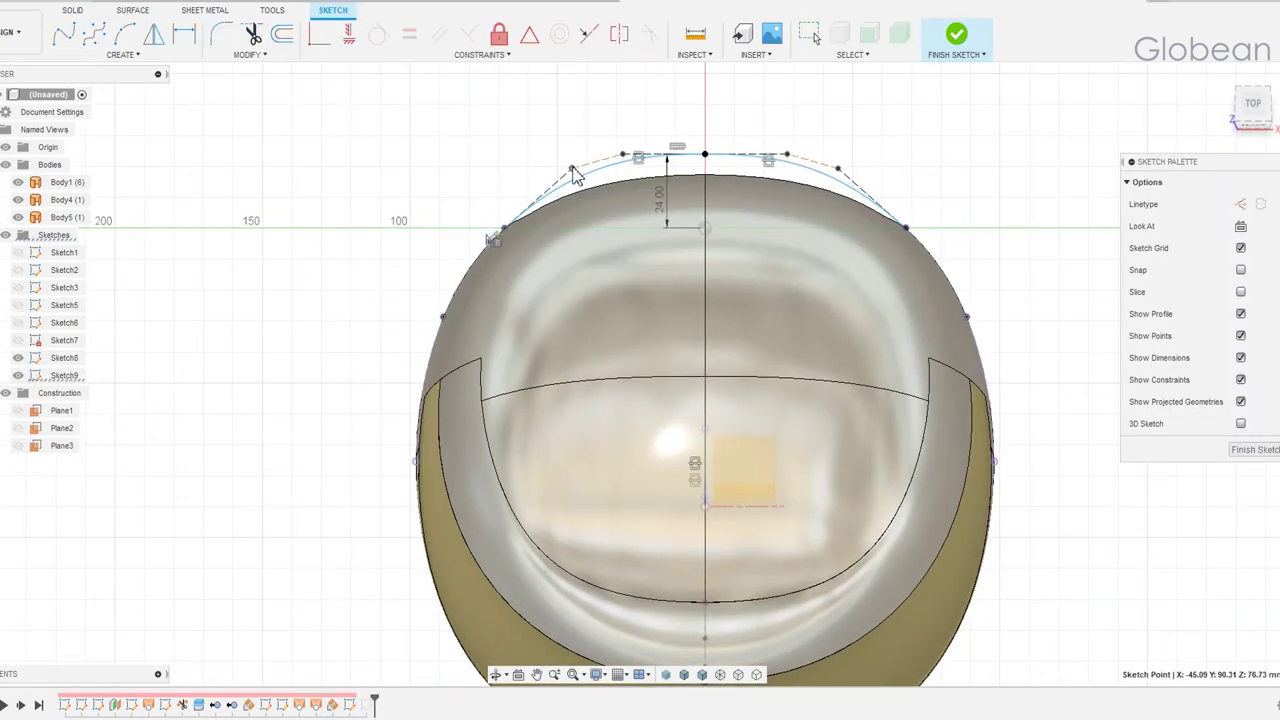
click(955, 36)
- Set up a loft between the two back profiles guided by three rail curves
click(153, 34)
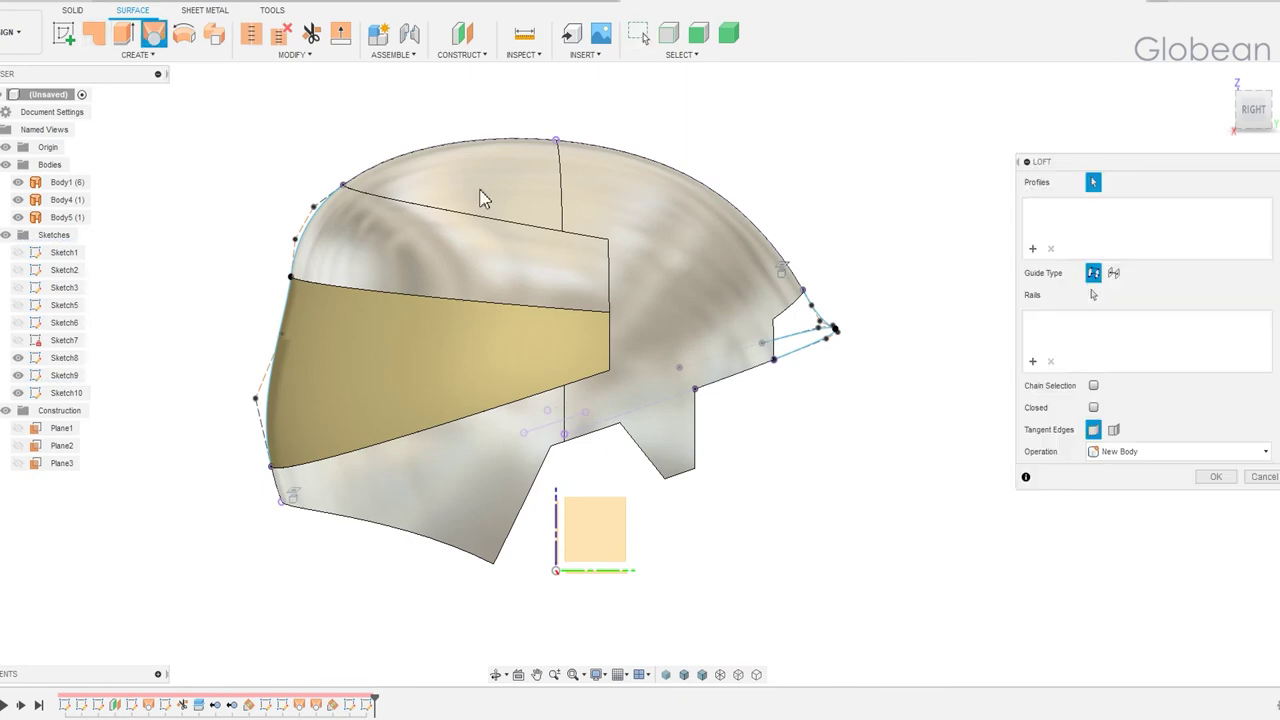
shift+middle_drag(795, 318, 771, 342)
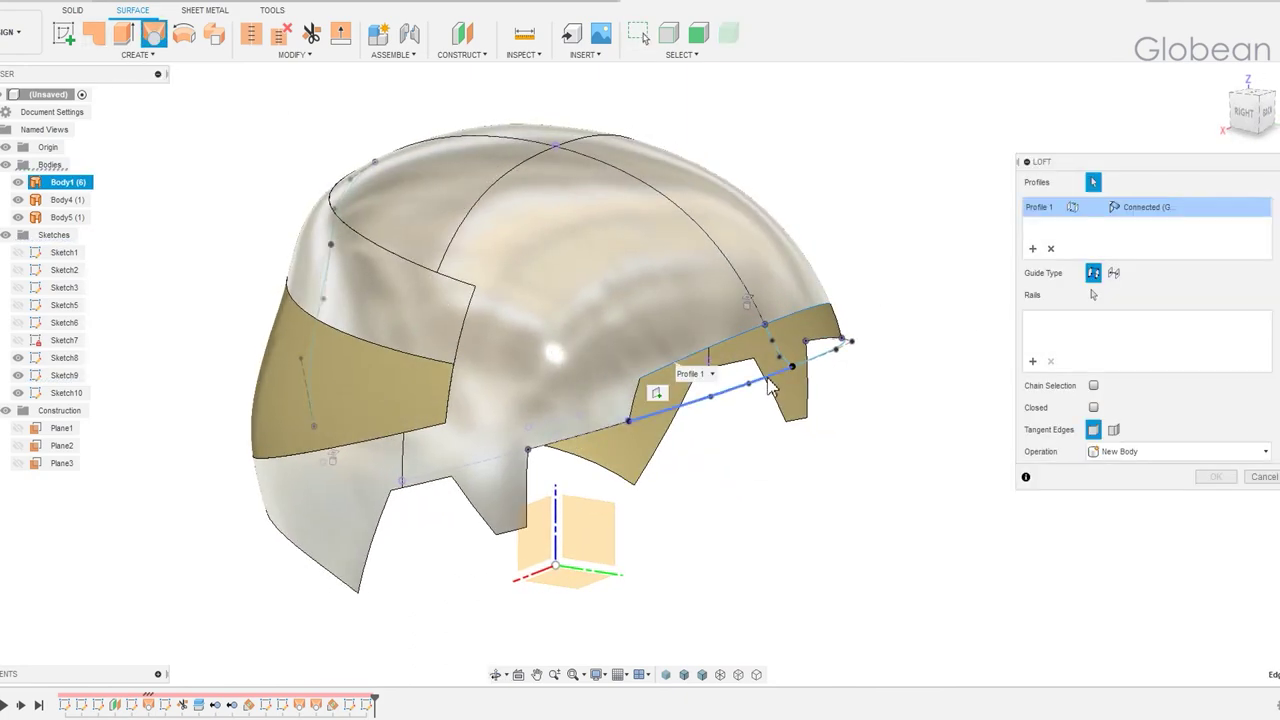
click(775, 385)
click(775, 383)
shift+middle_drag(780, 390, 857, 428)
click(1093, 295)
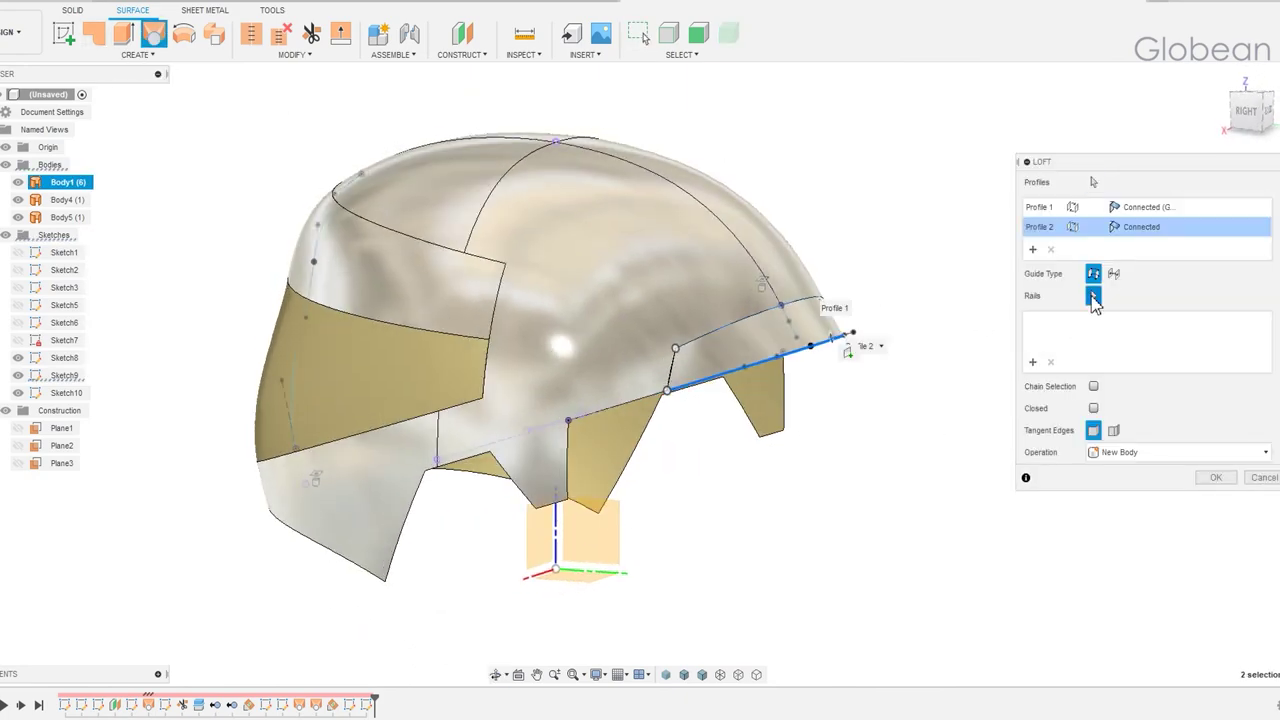
click(722, 372)
mouse_move(722, 372)
shift+middle_down()
mouse_move(600, 390)
mouse_move(640, 420)
shift+middle_up()
click(528, 400)
click(656, 420)
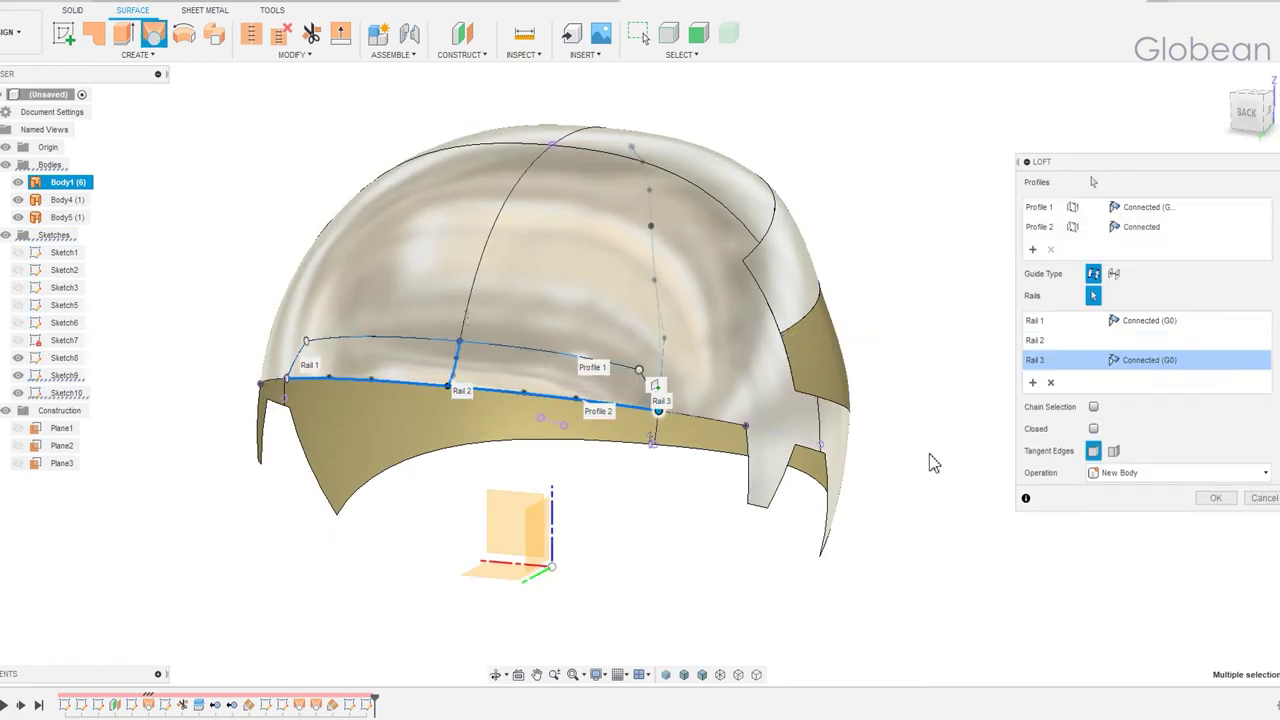
- Set Rail 3, Rail 1 and Profile 1 to tangent (G1) continuity and create the loft as Body6
click(1175, 360)
click(1146, 395)
click(1175, 320)
click(1146, 355)
click(1175, 207)
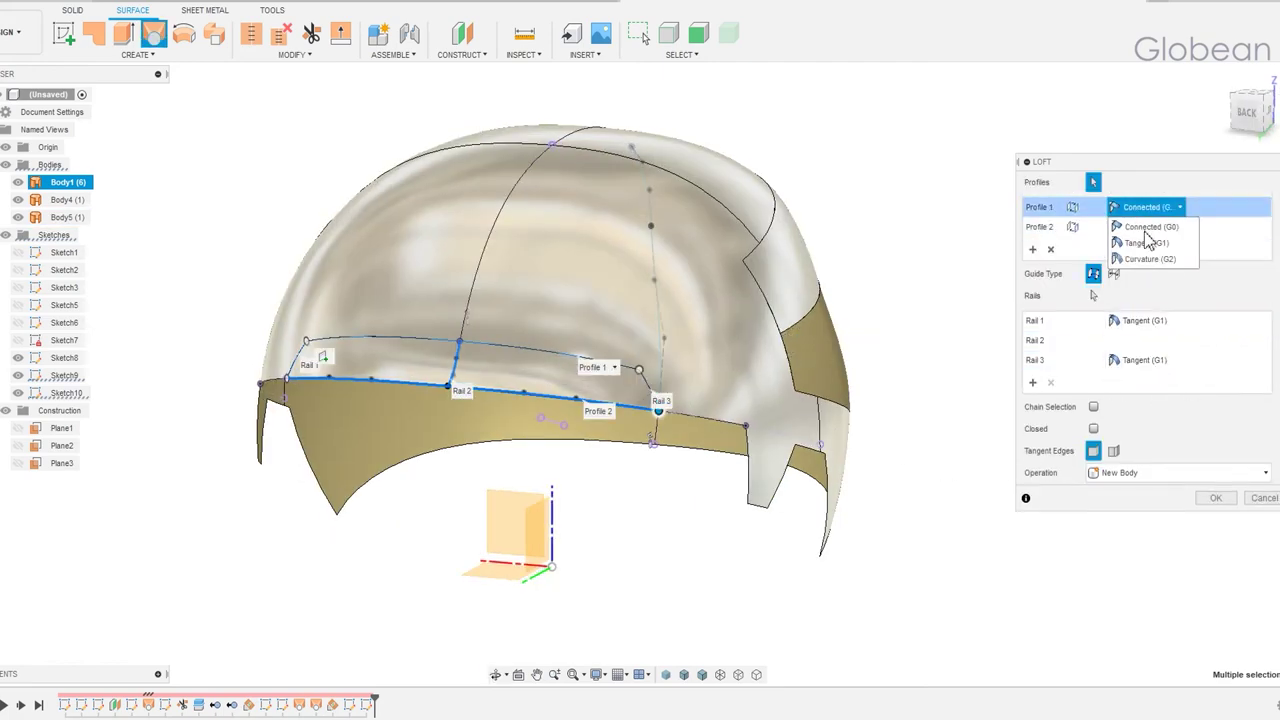
click(1146, 242)
click(1216, 520)
mouse_move(1174, 526)
shift+middle_down()
mouse_move(786, 509)
mouse_move(906, 500)
shift+middle_up()
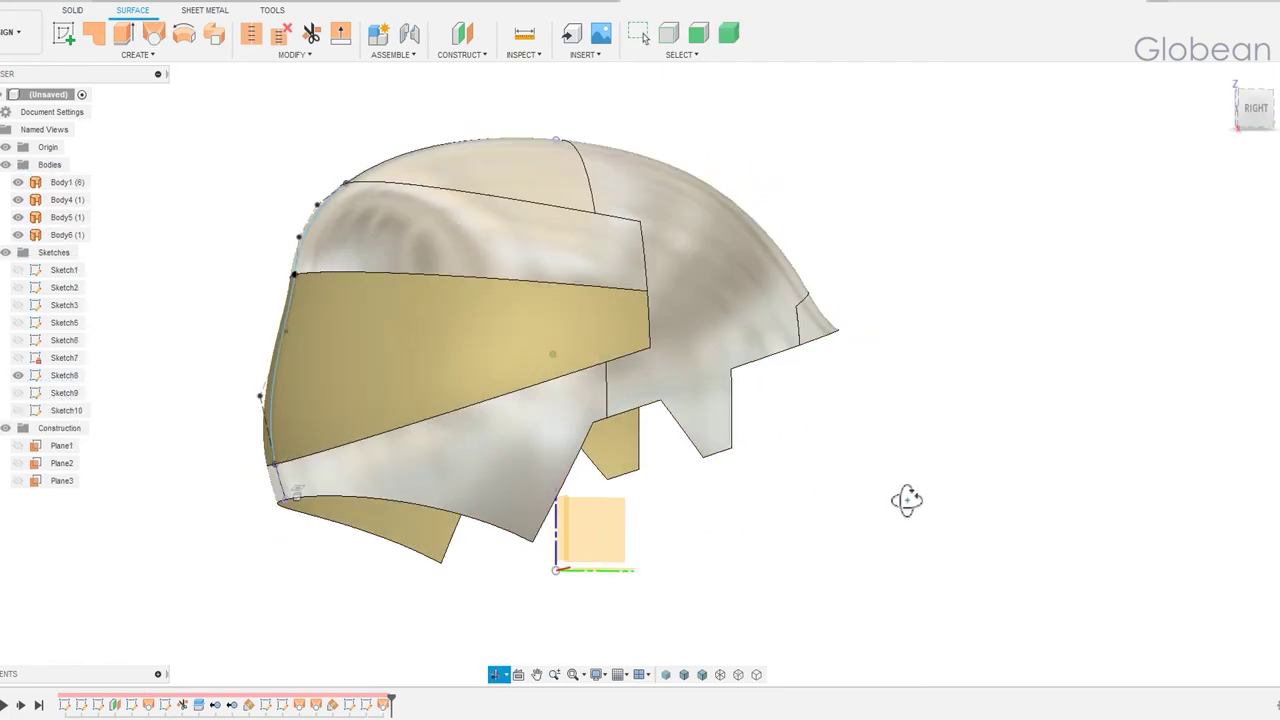
- On the small plane, draw a rectangle over the visor band and round its corners at R11.21 and R21.31
click(606, 515)
click(262, 258)
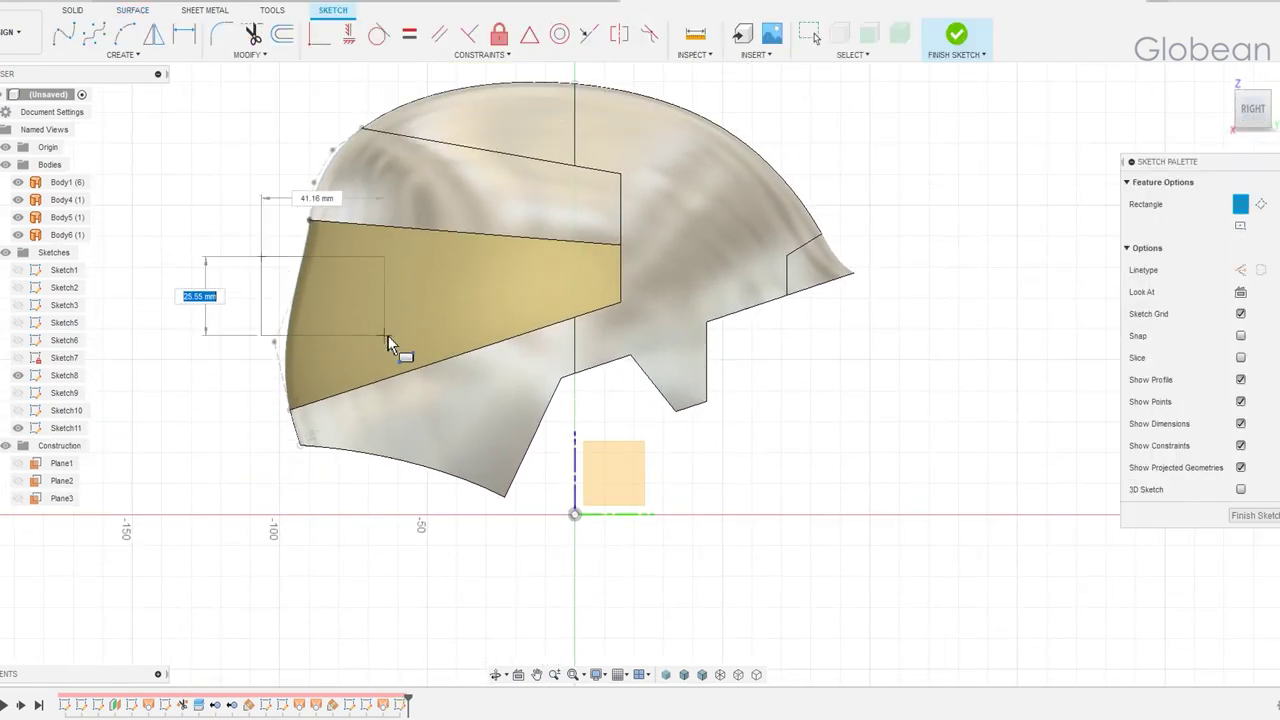
click(485, 358)
key(Escape)
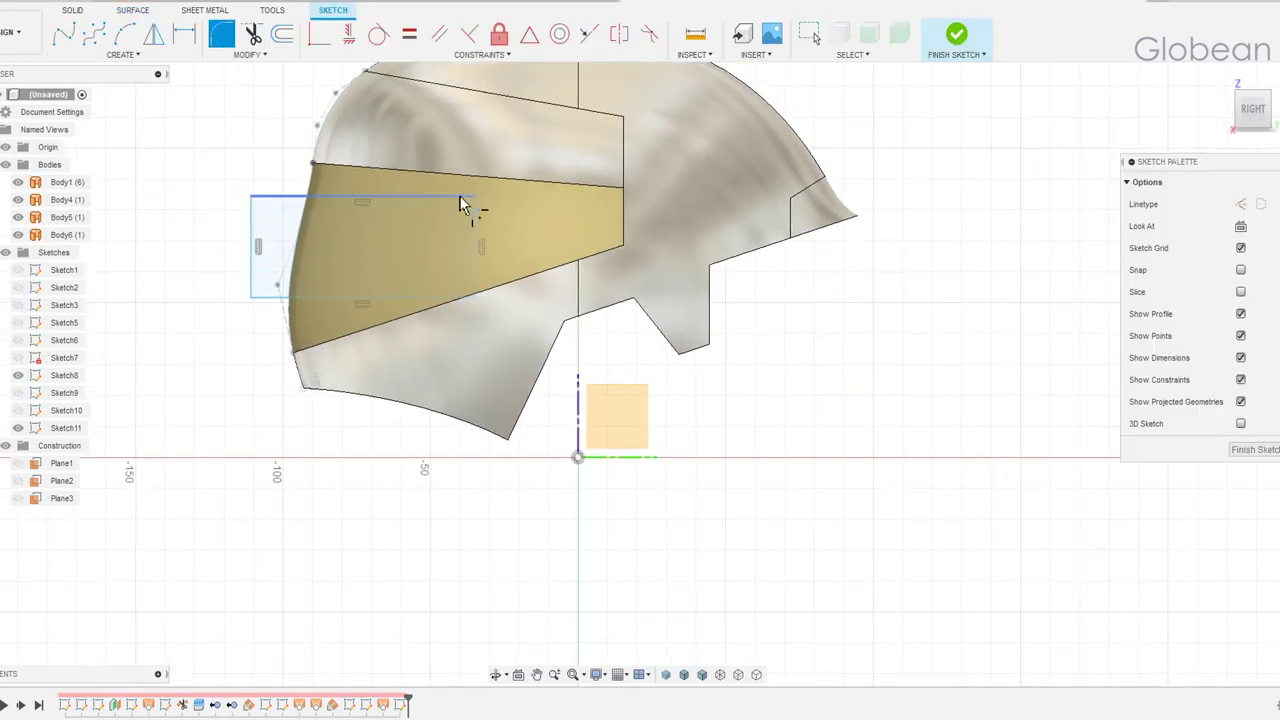
key(Return)
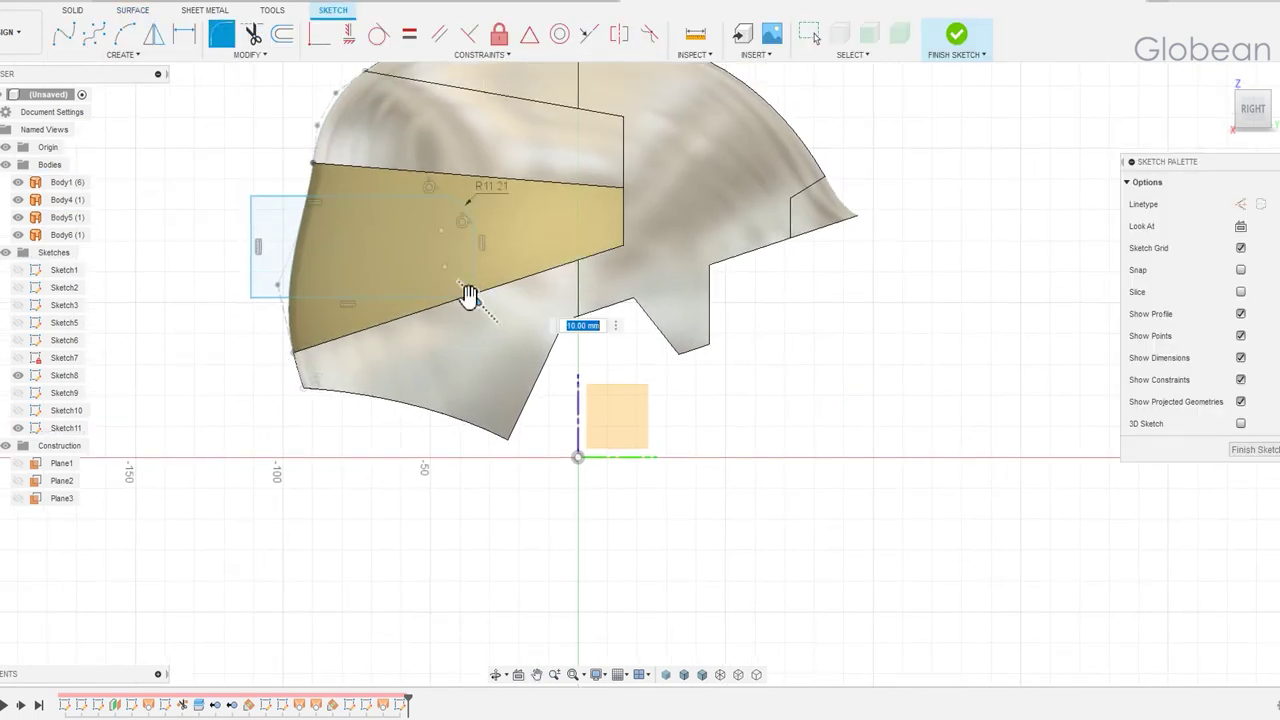
key(Escape)
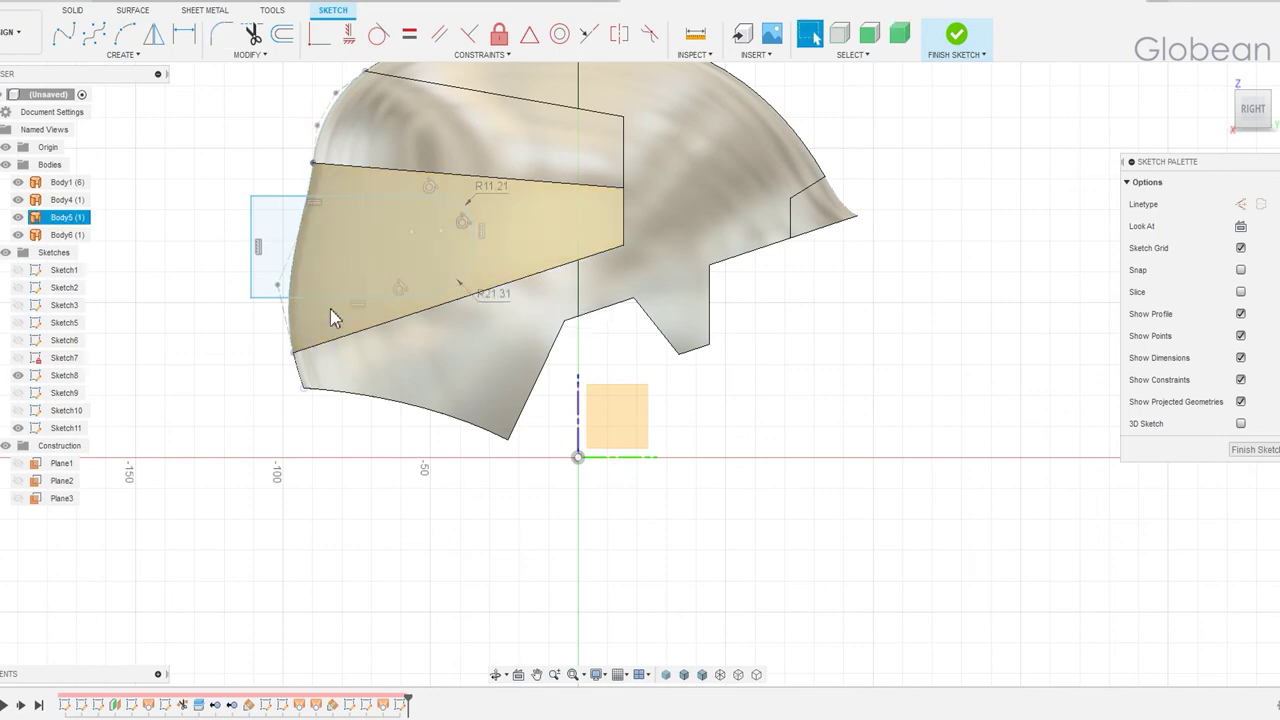
- Trim the visor region out of the helmet using the rounded rectangle as the cutting tool
key(t)
click(371, 343)
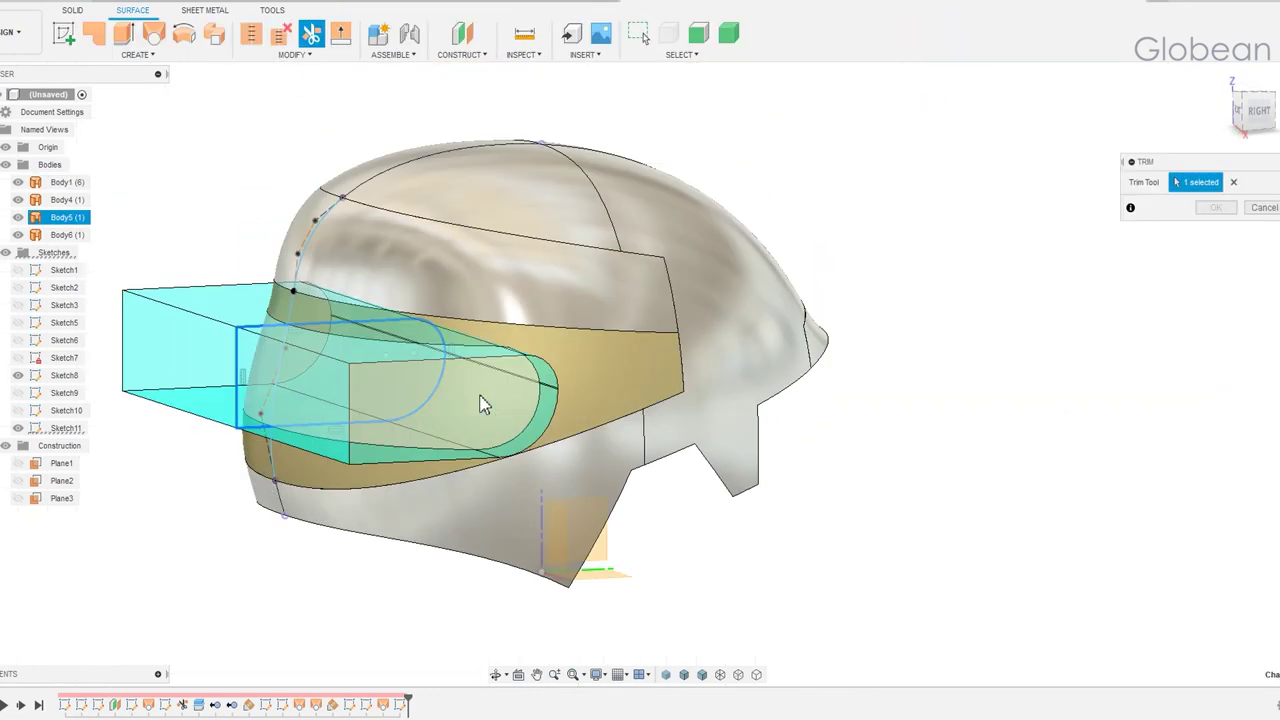
click(371, 366)
click(1215, 207)
shift+middle_drag(1056, 295, 1073, 292)
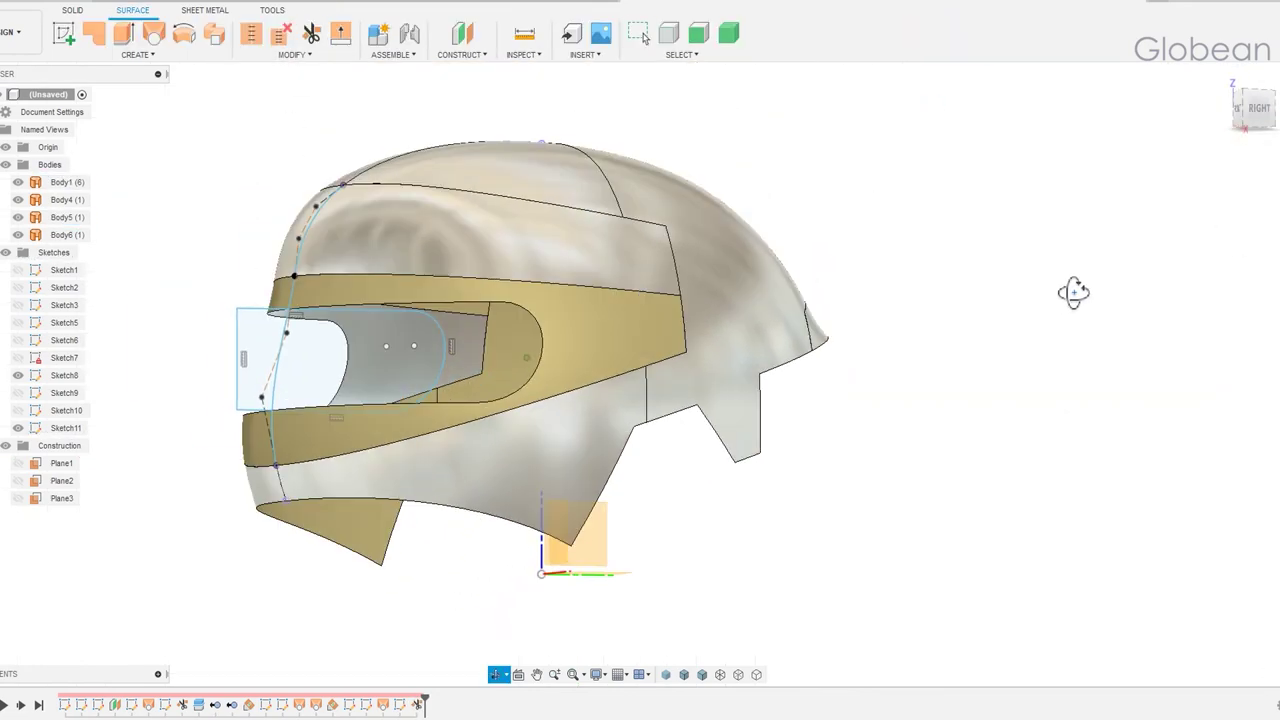
shift+middle_drag(180, 366, 308, 155)
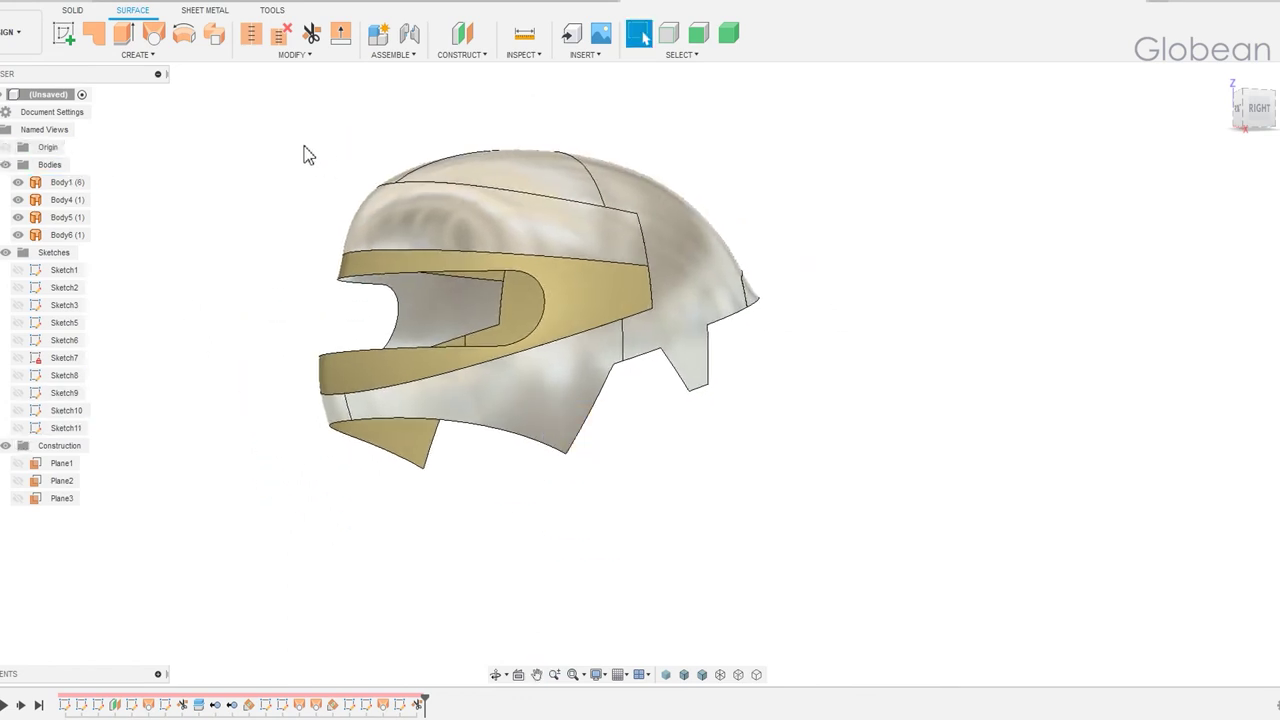
- Stitch all four helmet surface bodies into a single body, Body7
click(252, 36)
drag(274, 92, 937, 515)
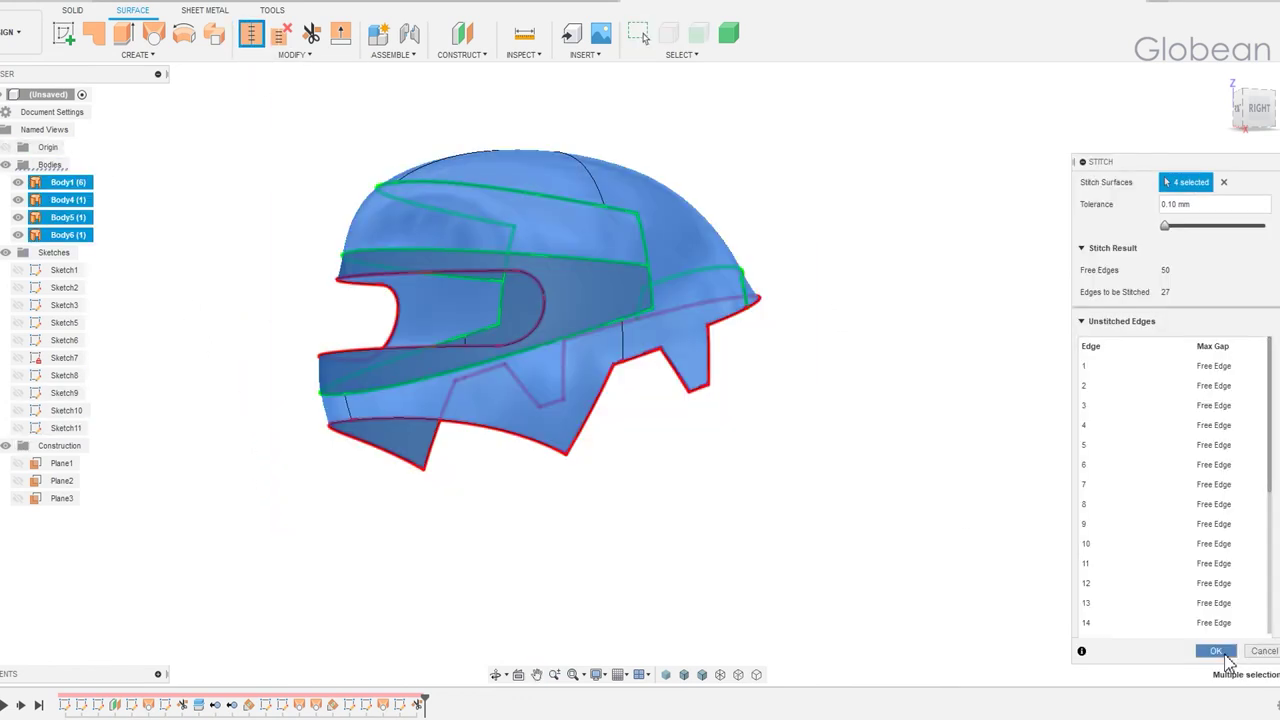
click(1216, 651)
mouse_move(1074, 574)
shift+middle_down()
mouse_move(931, 506)
mouse_move(314, 503)
mouse_move(331, 463)
shift+middle_up()
click(138, 54)
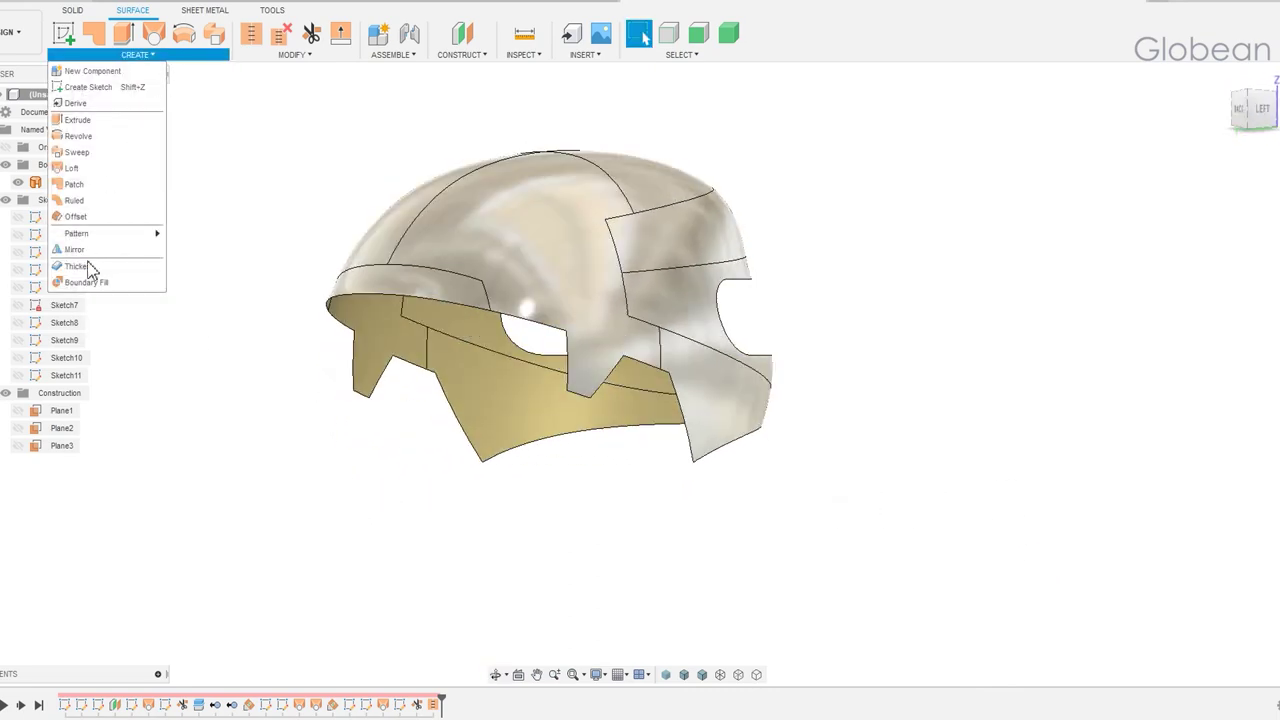
- Thicken the stitched Body7 surface into solid Body8 and return to the home view
click(76, 266)
click(523, 451)
text(-4)
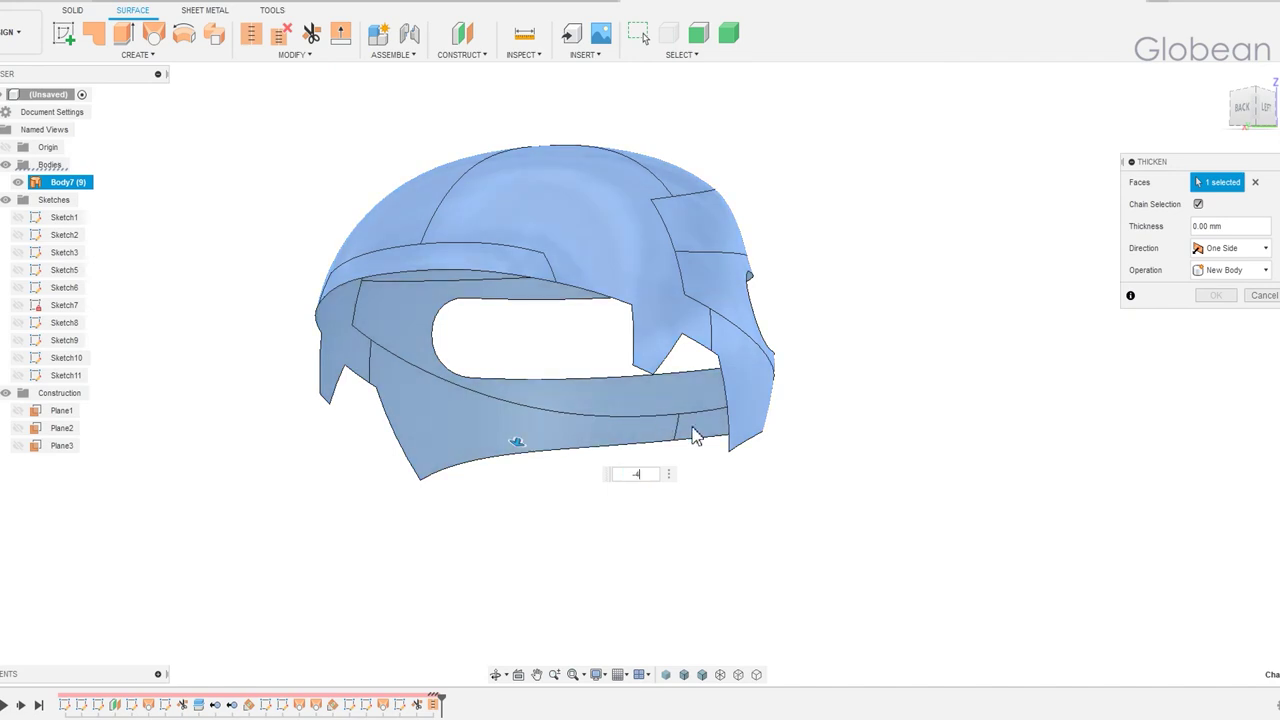
key(Return)
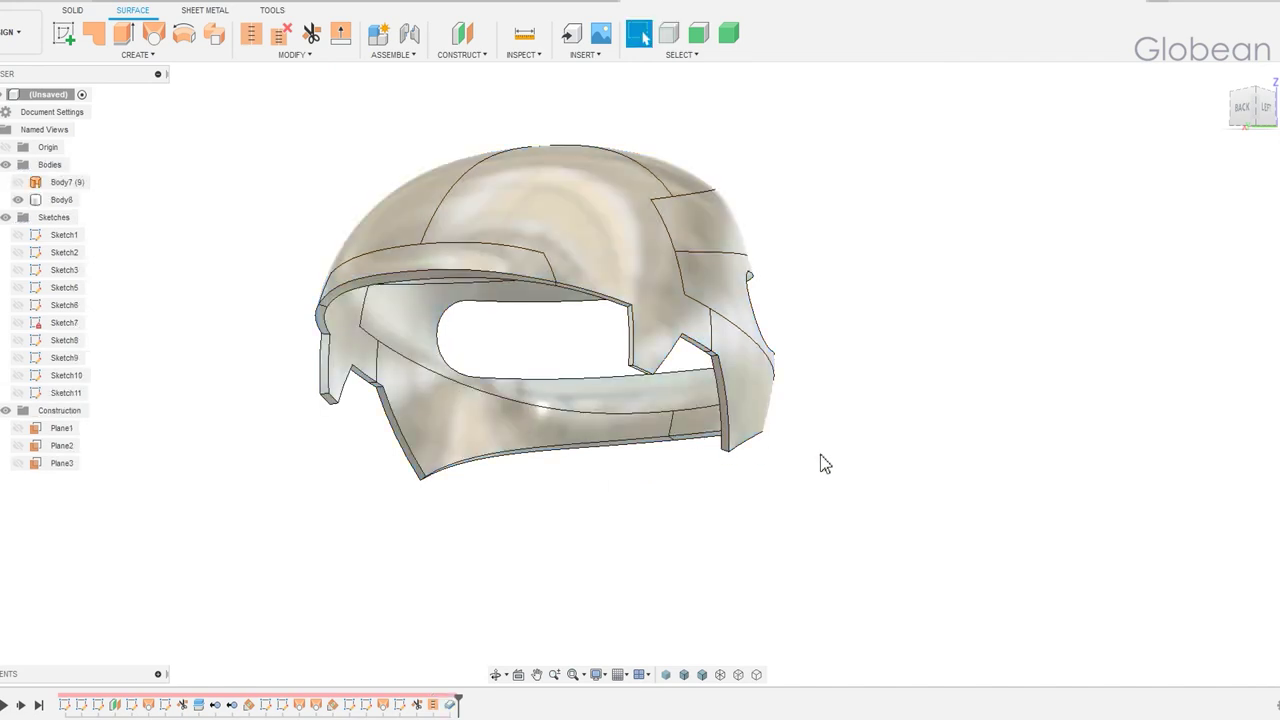
mouse_move(820, 463)
shift+middle_down()
mouse_move(63, 466)
mouse_move(280, 497)
mouse_move(523, 480)
mouse_move(191, 477)
mouse_move(350, 648)
shift+middle_up()
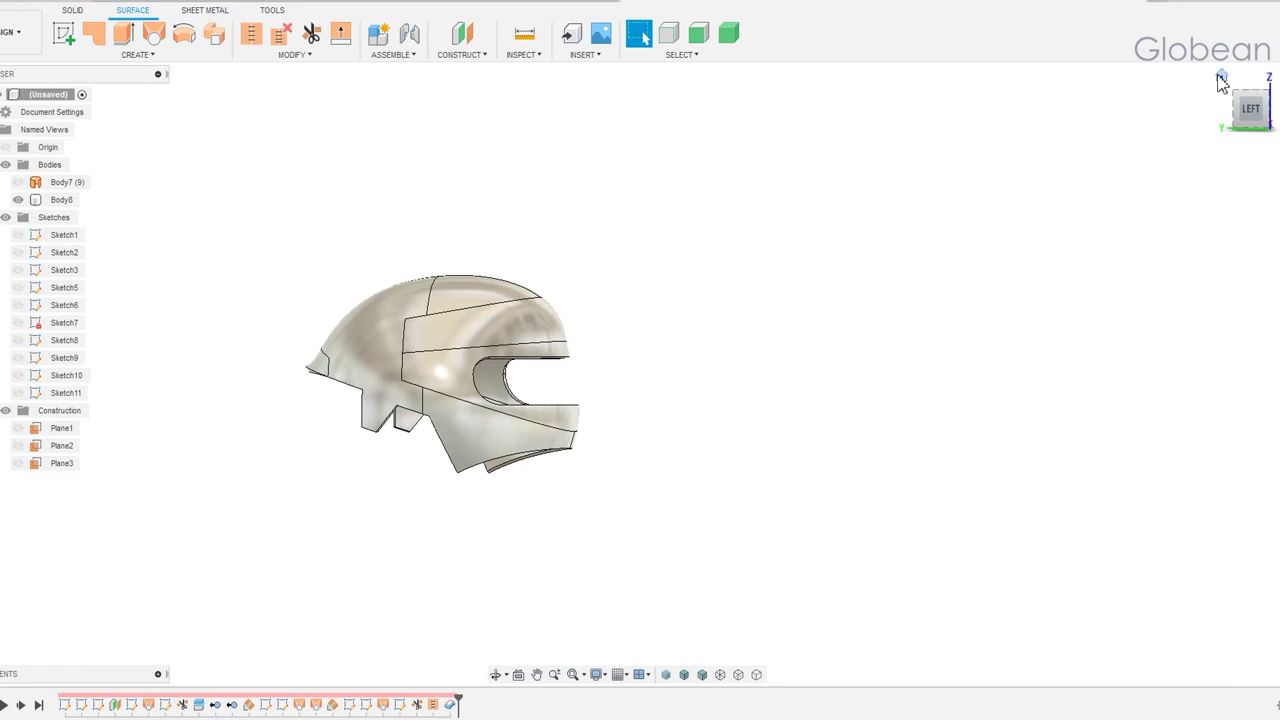
click(1220, 77)
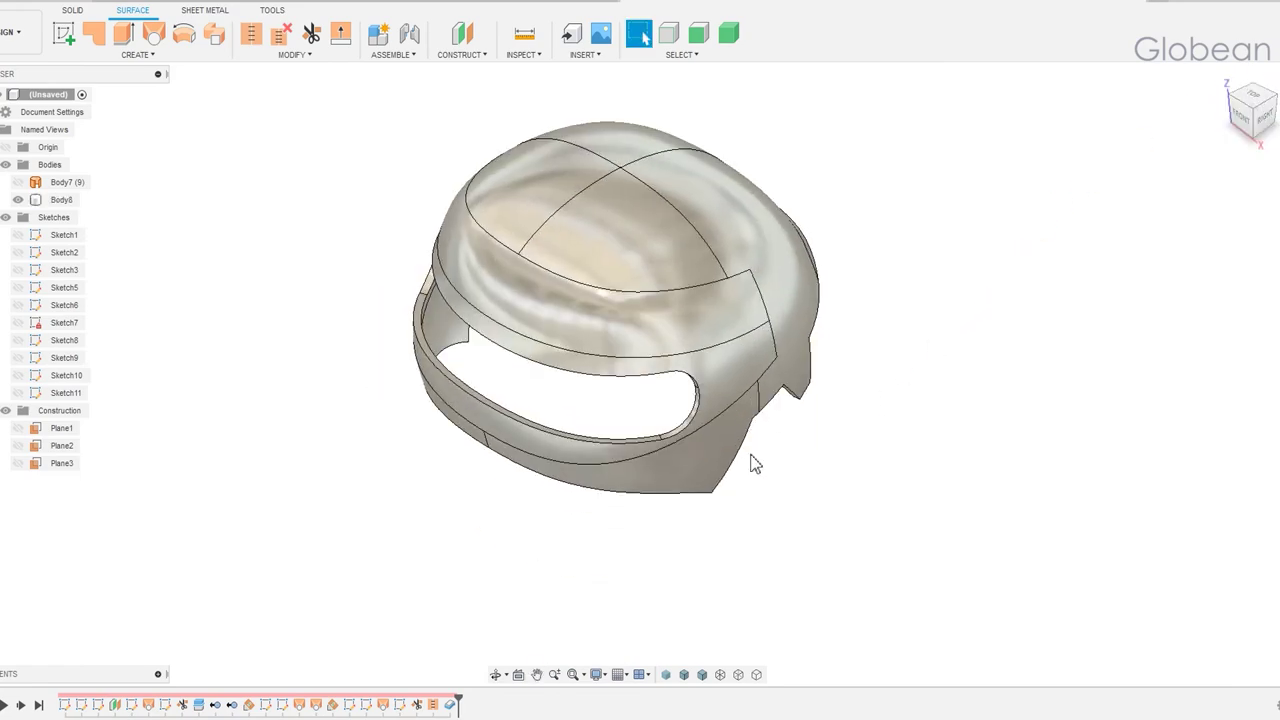
- Finish the visor sketch and fillet the left and right inner edges of the visor opening
double_click(449, 704)
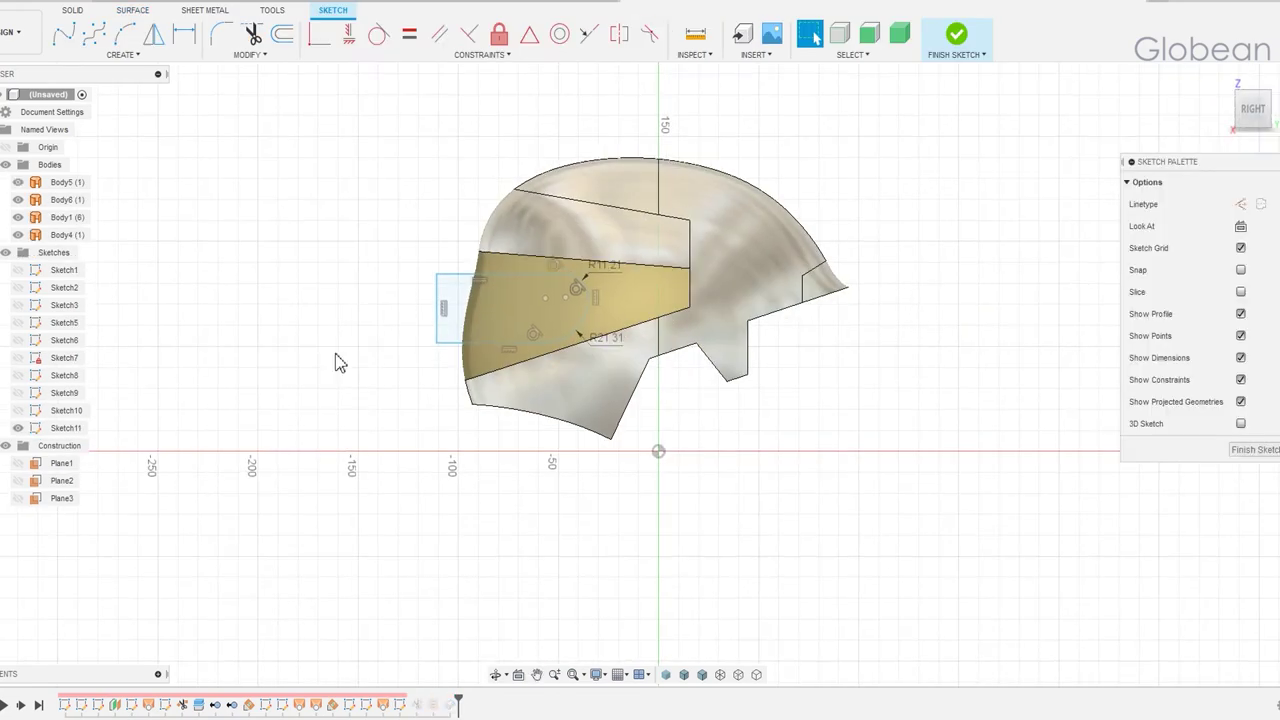
right_click(985, 443)
click(908, 420)
mouse_move(908, 420)
shift+middle_down()
mouse_move(908, 366)
mouse_move(586, 380)
mouse_move(551, 450)
shift+middle_up()
key(f)
click(424, 297)
click(947, 306)
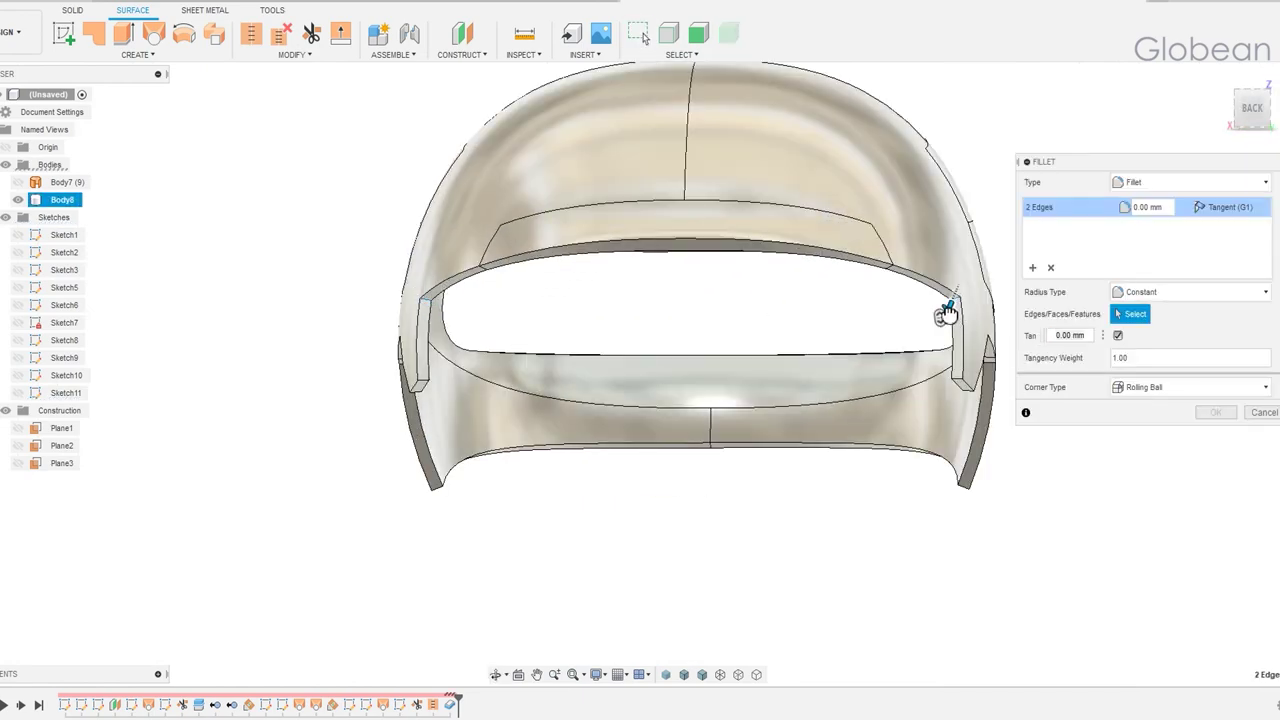
key(Return)
- Fillet the two notch corner edges with an 8.49 mm radius
mouse_move(1020, 391)
shift+middle_down()
mouse_move(800, 463)
mouse_move(643, 314)
shift+middle_up()
key(f)
scroll(645, 312, up, 3)
click(645, 305)
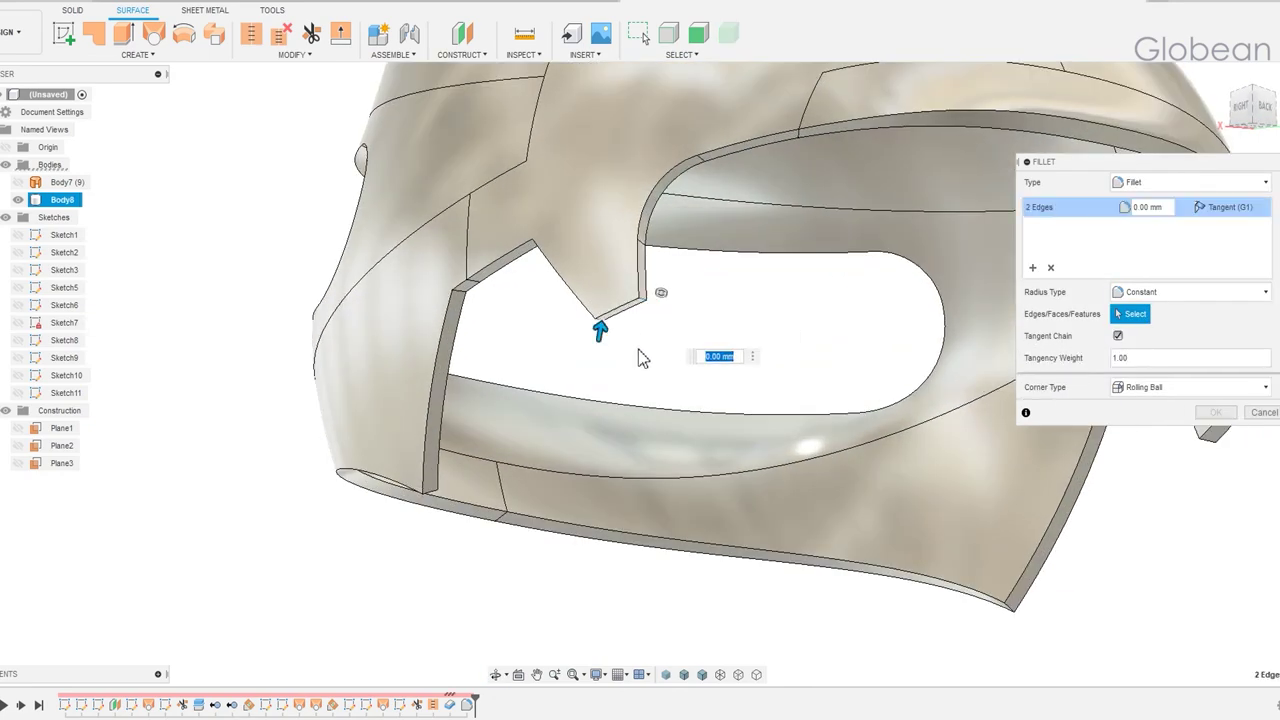
middle_drag(643, 360, 283, 355)
click(848, 425)
drag(845, 430, 845, 445)
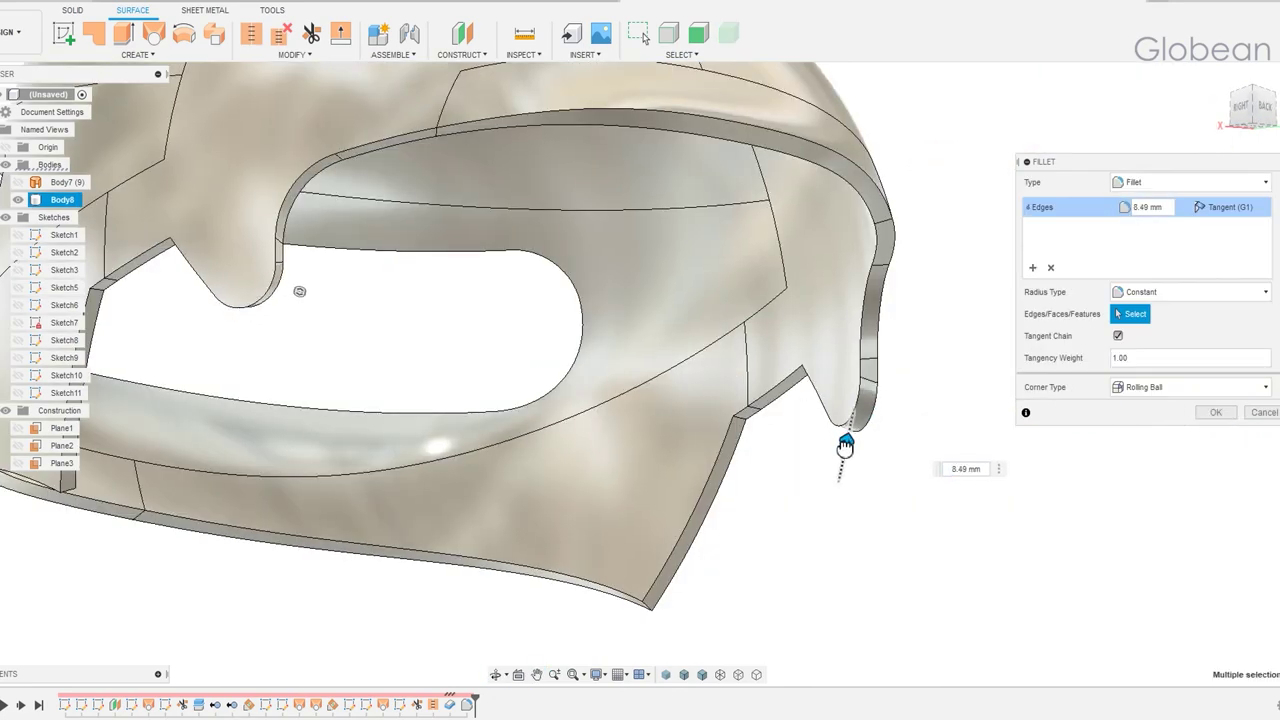
key(Return)
- Select lower-notch edges for another fillet, then cancel it without applying
mouse_move(957, 466)
shift+middle_down()
mouse_move(580, 434)
mouse_move(632, 316)
shift+middle_up()
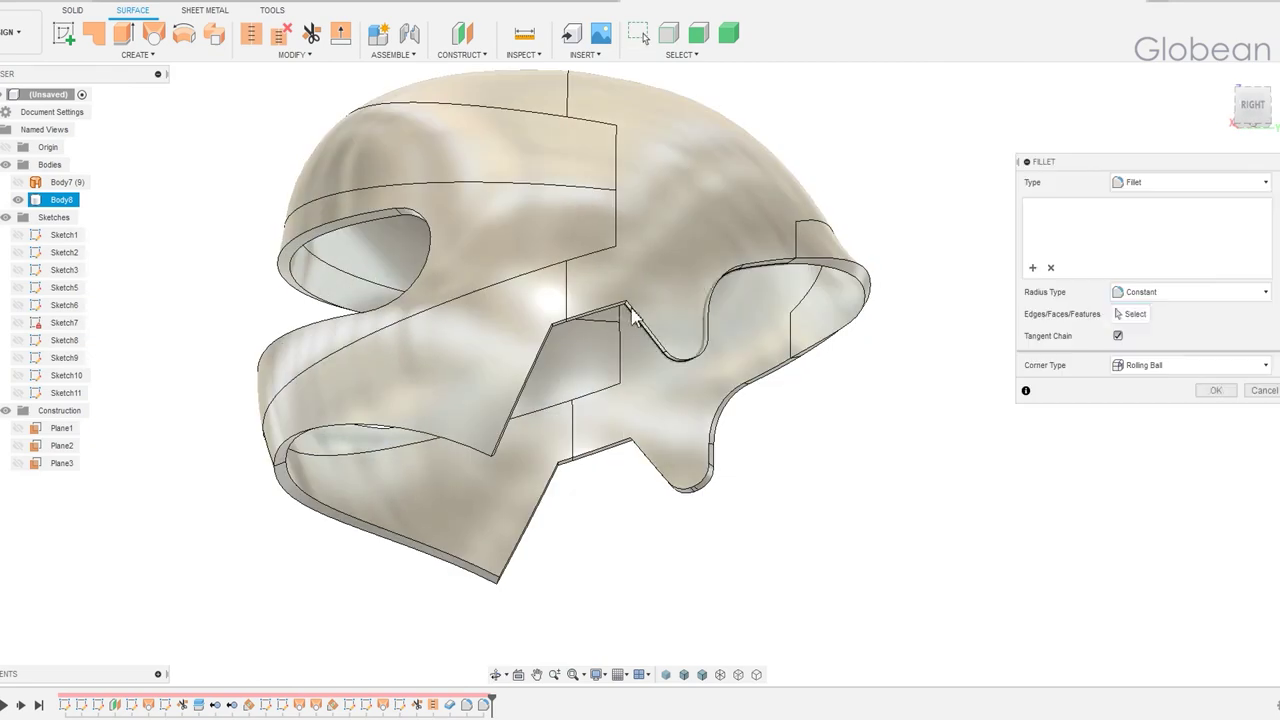
scroll(632, 316, up, 5)
click(737, 97)
mouse_move(737, 100)
middle_down()
mouse_move(638, 160)
mouse_move(671, 335)
middle_up()
click(600, 563)
middle_drag(600, 563, 443, 533)
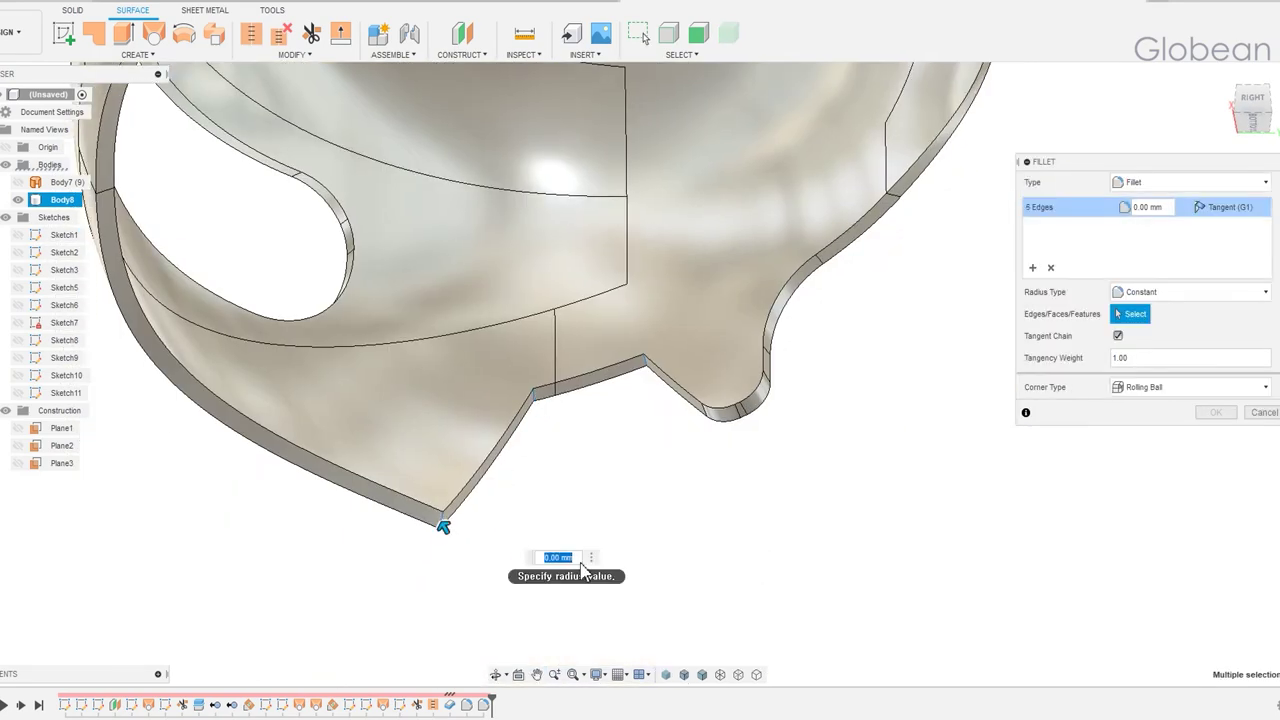
key(Escape)
scroll(551, 540, down, 5)
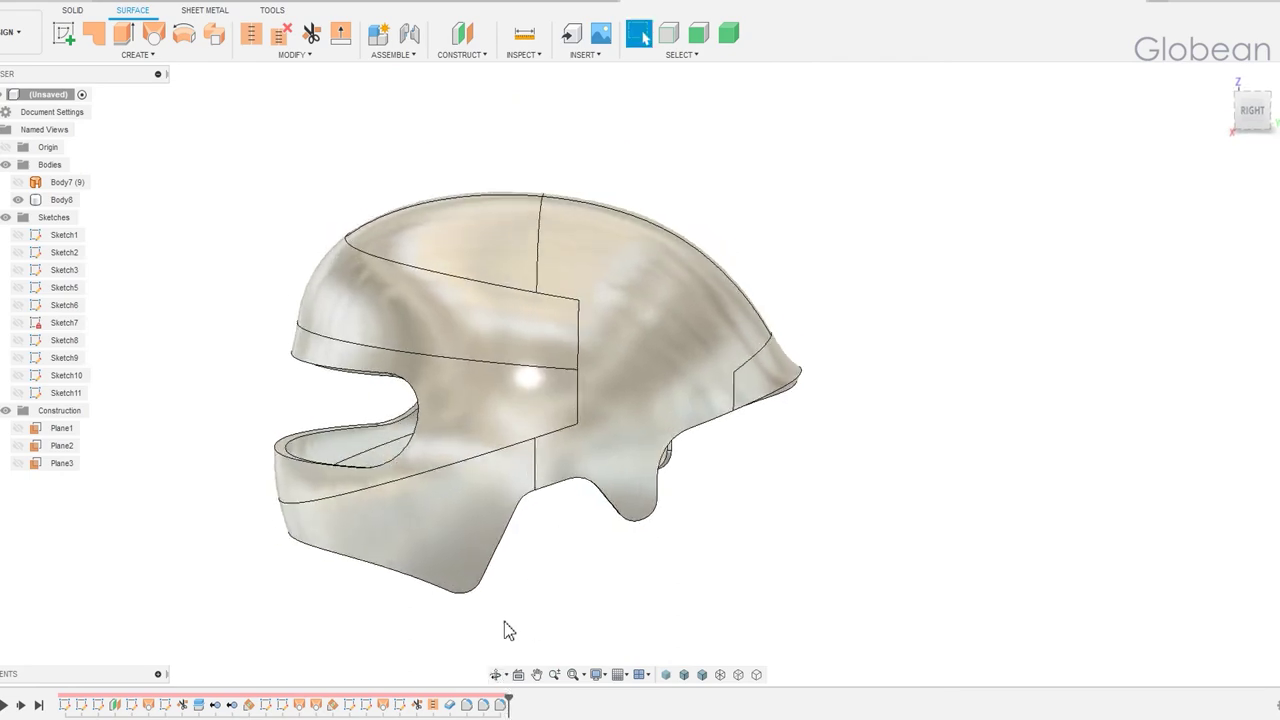
shift+middle_drag(508, 630, 580, 631)
key(f)
key(Escape)
- Chamfer the visor-opening edge loop with Two Distance type, 3 mm and 1.5 mm
click(73, 10)
click(397, 54)
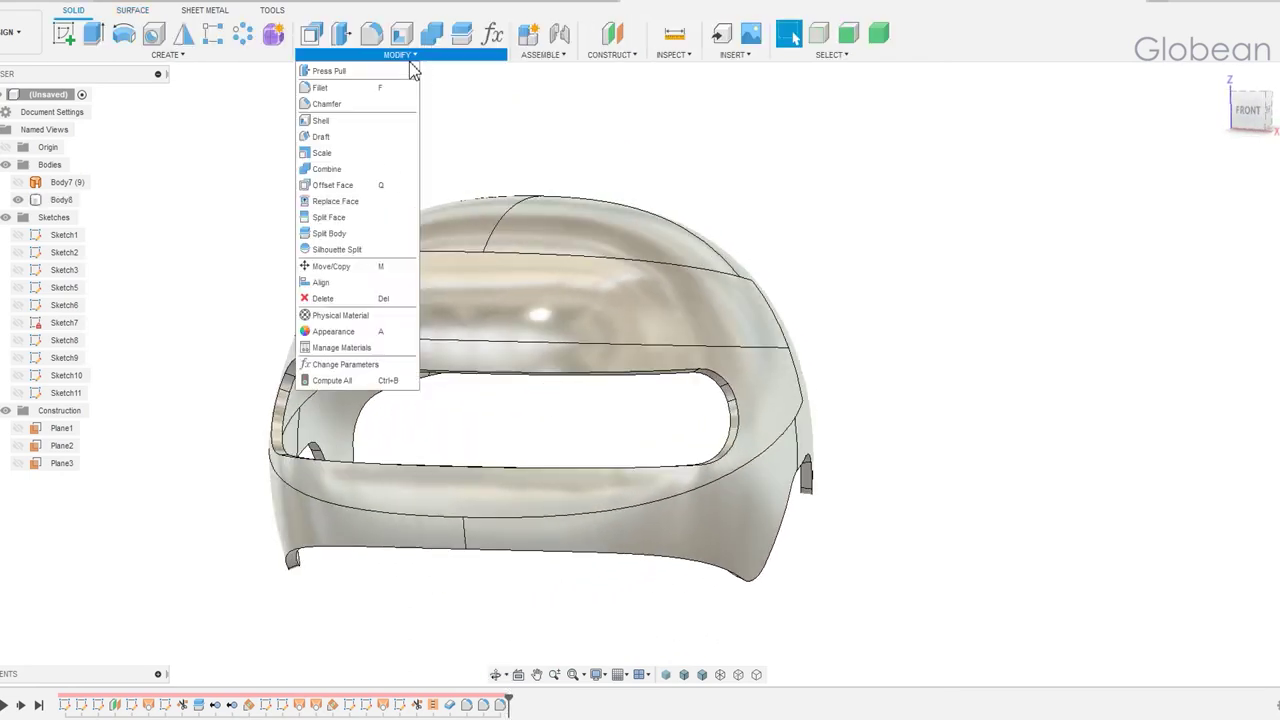
click(326, 103)
shift+middle_drag(330, 110, 428, 323)
click(428, 323)
scroll(430, 400, up, 2)
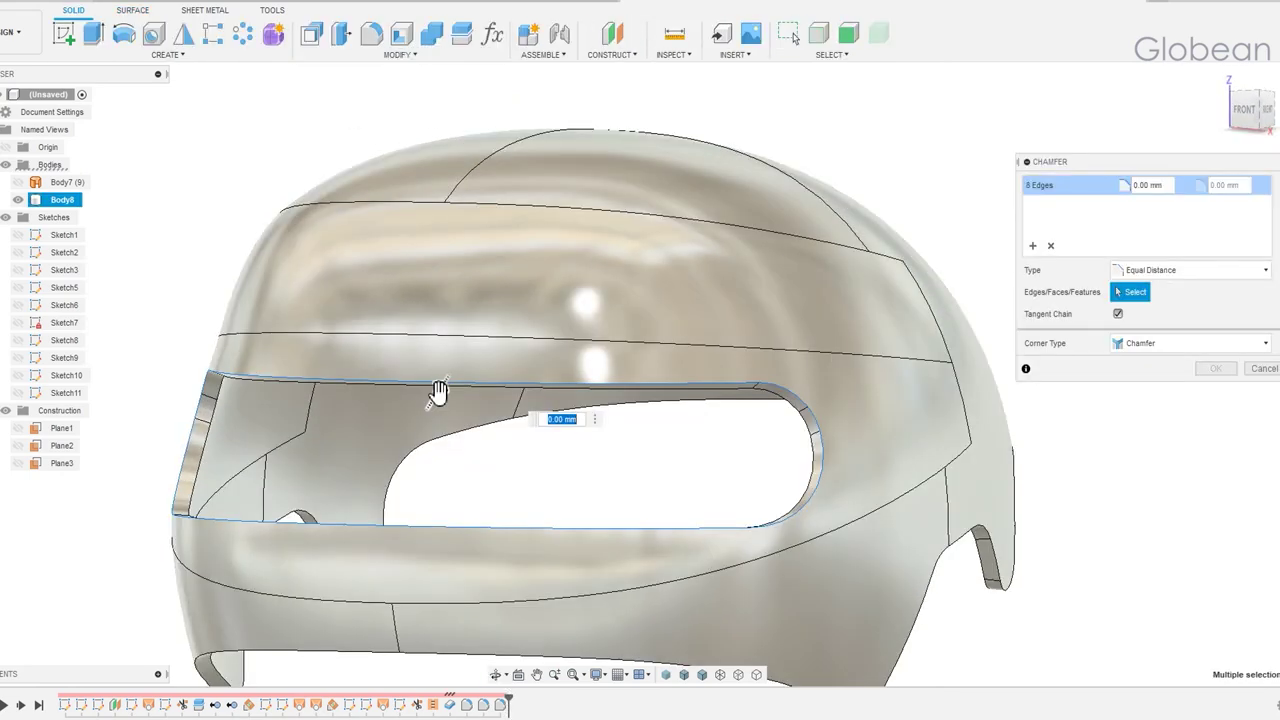
click(1160, 270)
click(1140, 292)
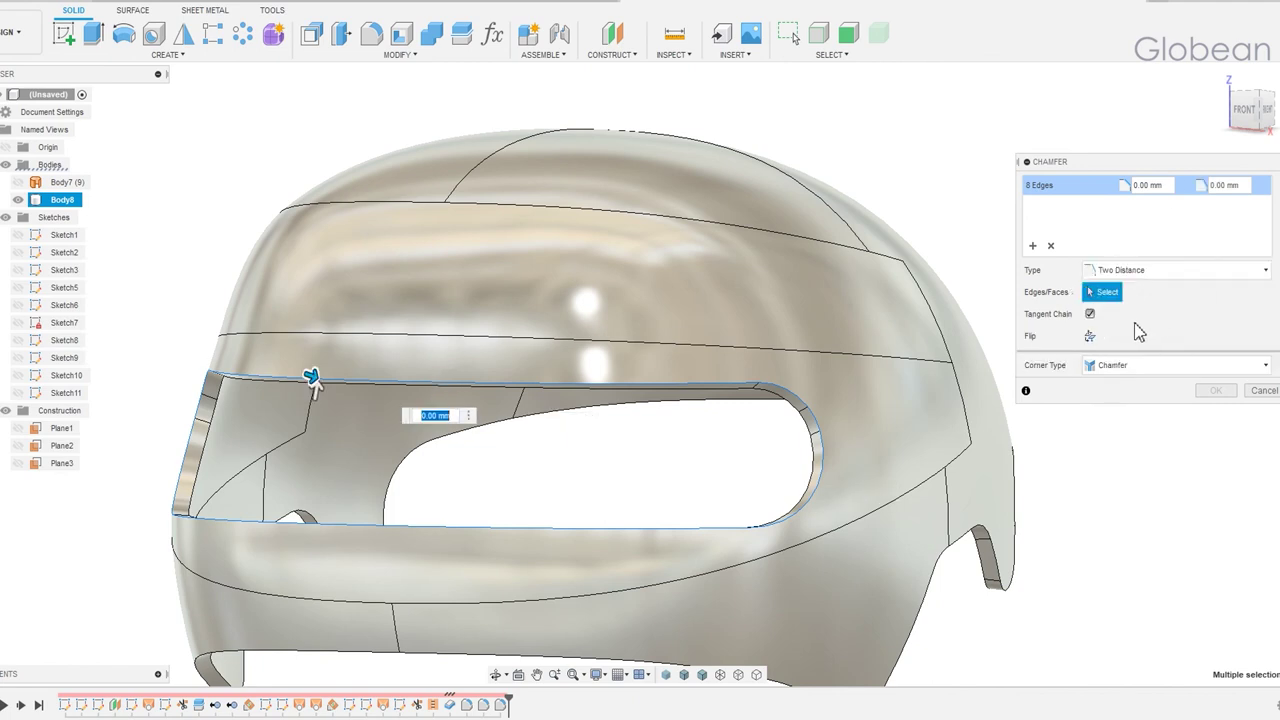
drag(313, 383, 317, 379)
click(1159, 186)
text(3)
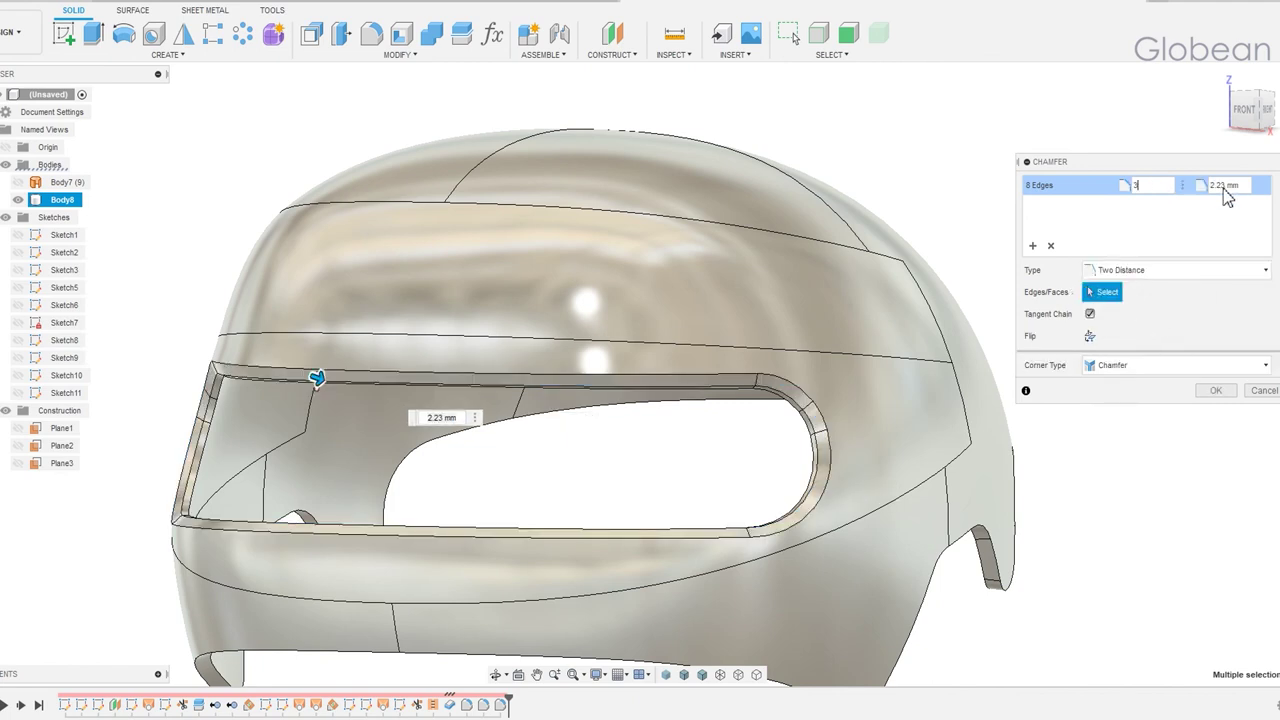
double_click(1224, 186)
text(1.5)
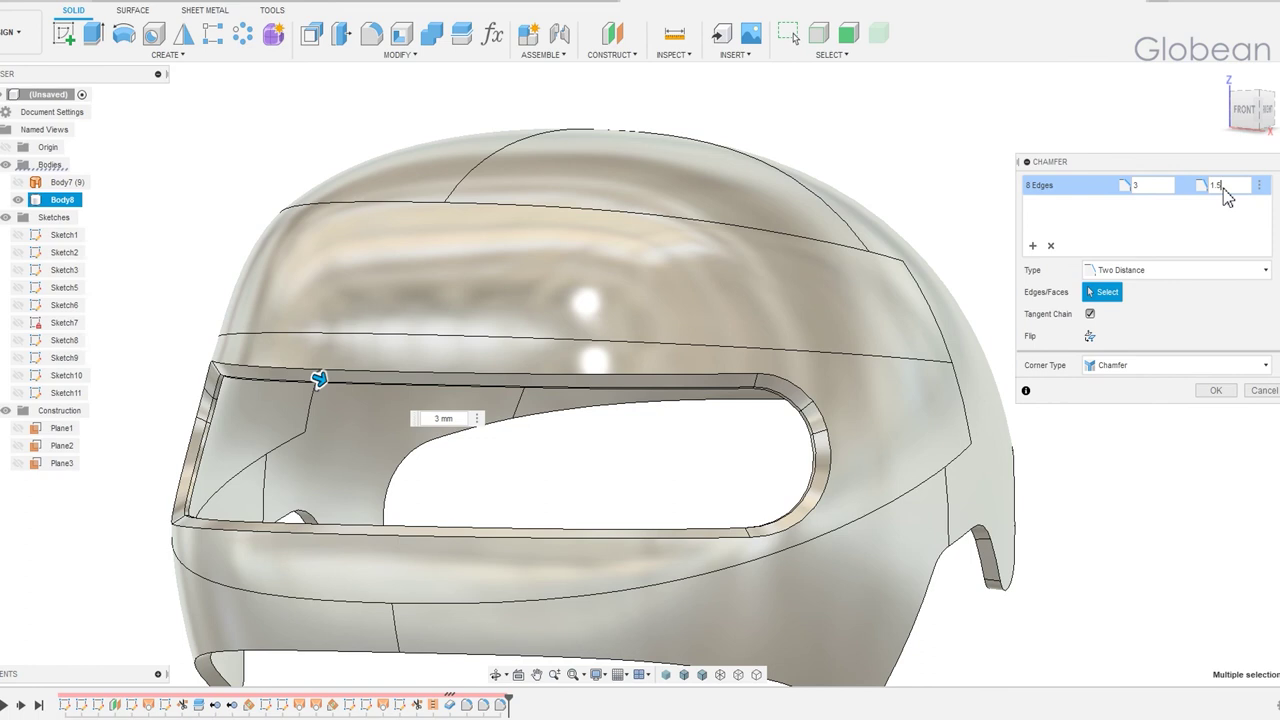
click(1212, 391)
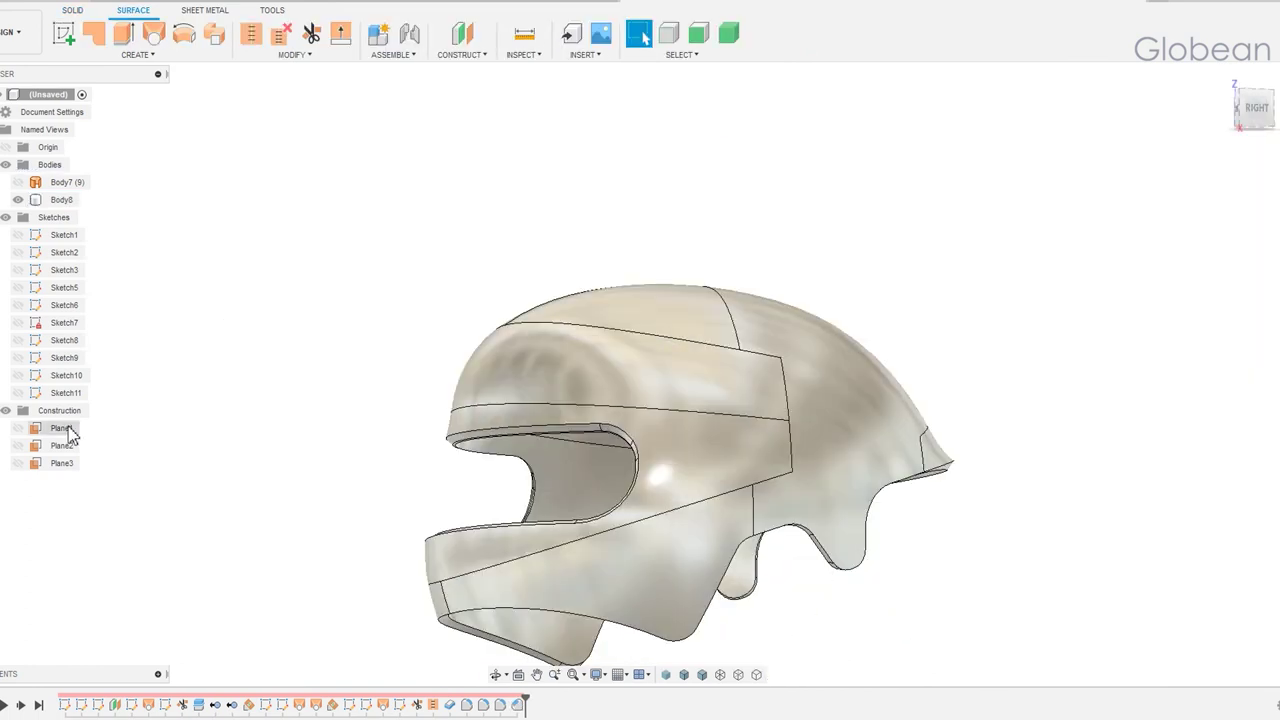
- Show Sketch6 and cut its two circles symmetrically 132.46 mm through the helmet's lower tabs
click(15, 309)
click(19, 306)
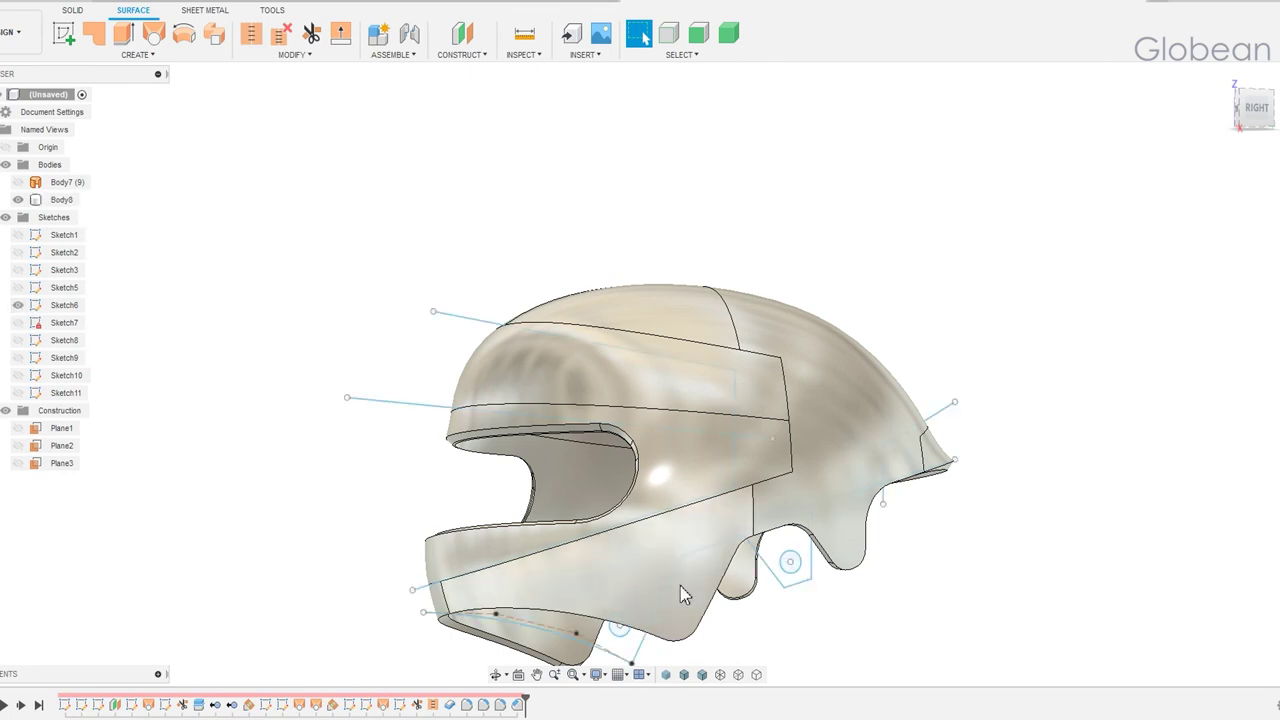
key(e)
click(619, 627)
click(790, 563)
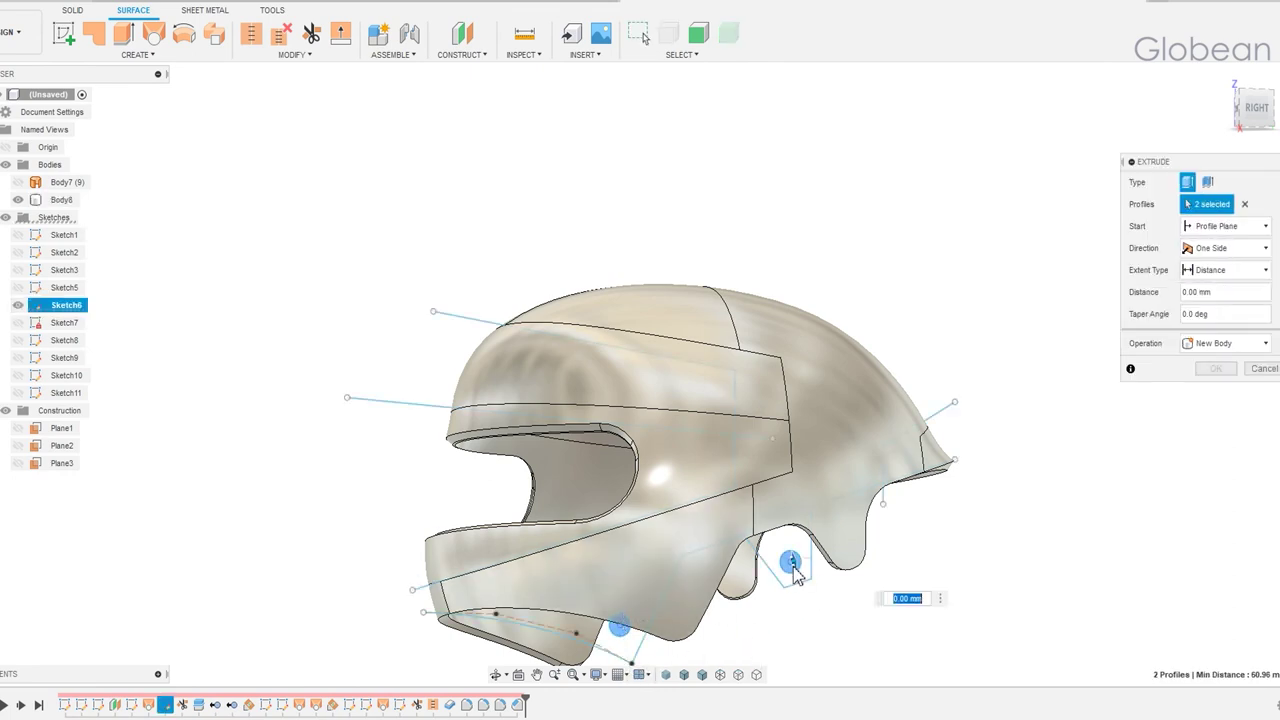
click(1225, 248)
click(1220, 298)
click(1225, 270)
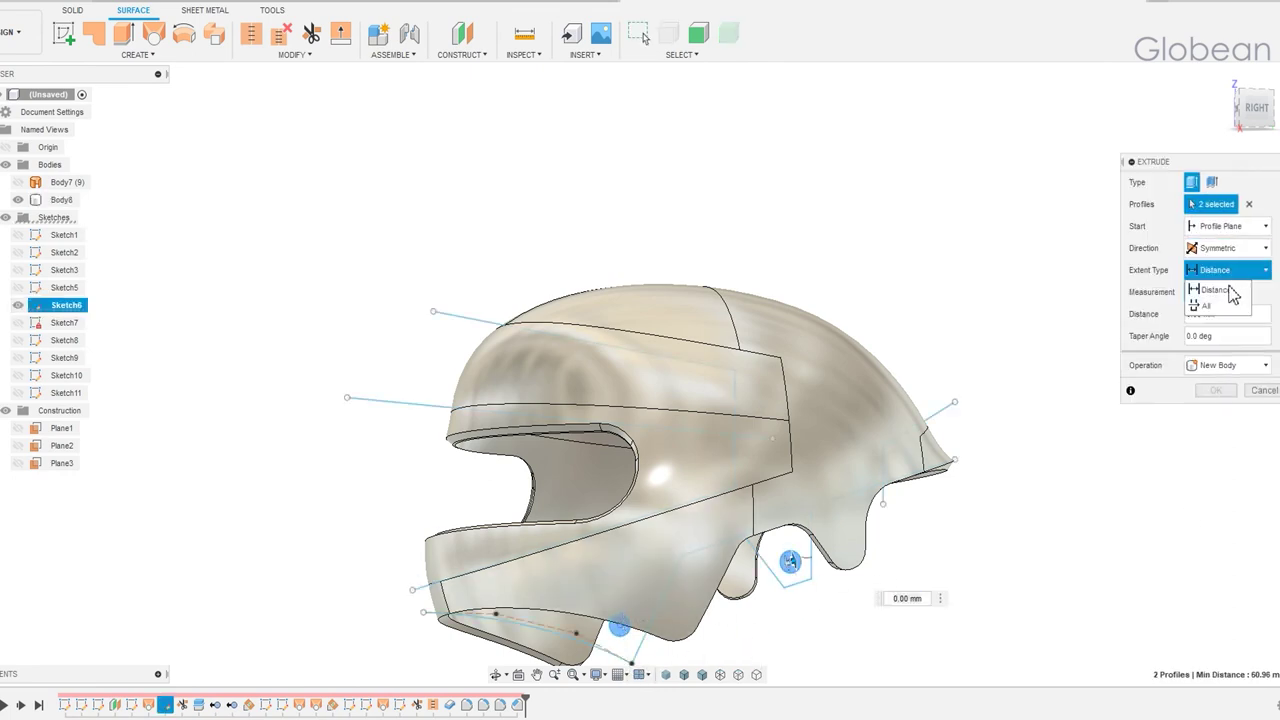
click(1220, 284)
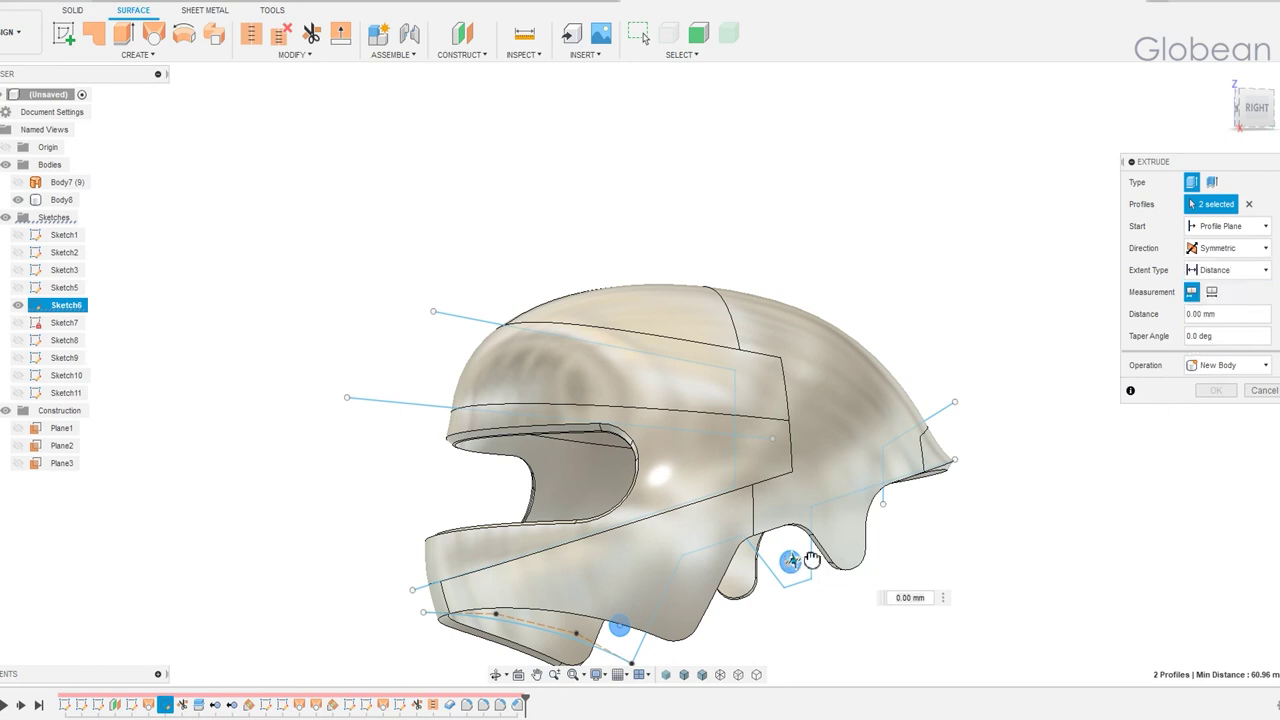
drag(811, 560, 874, 548)
click(1234, 413)
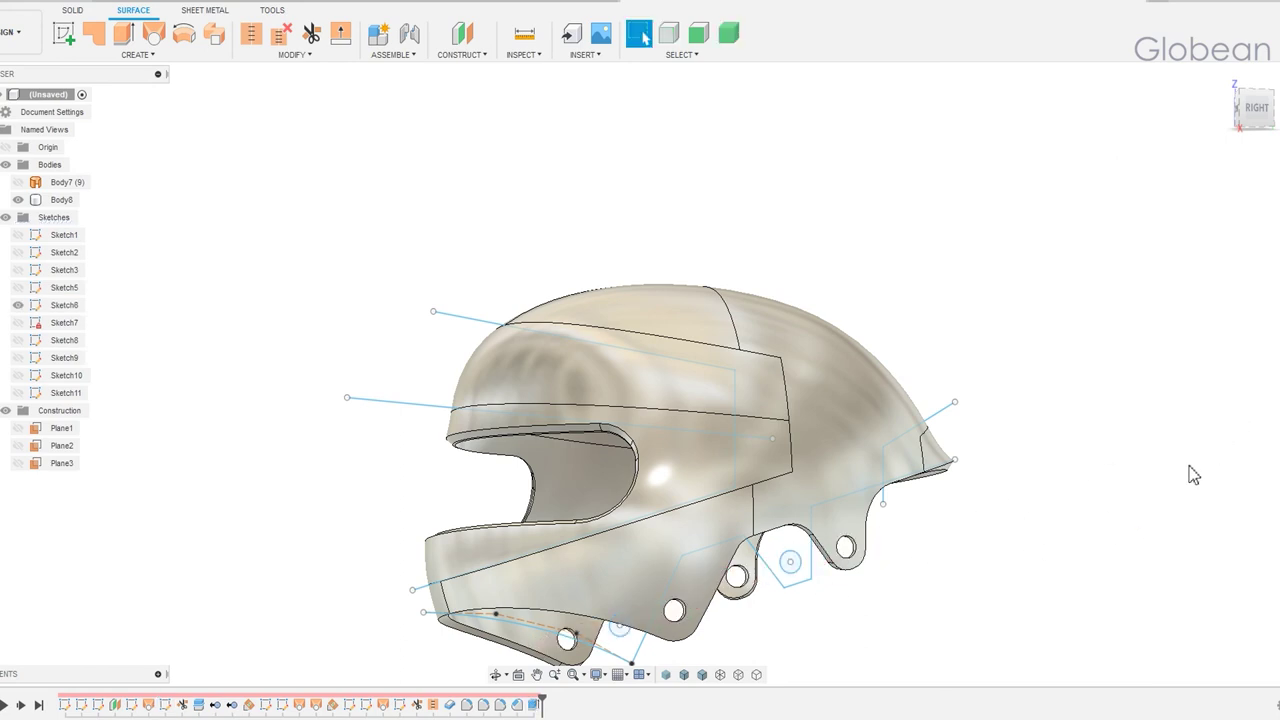
key(f)
shift+middle_drag(1040, 589, 814, 614)
- Select the helmet's lower outer edge loop for filleting, dropping a stray right-side edge
click(566, 570)
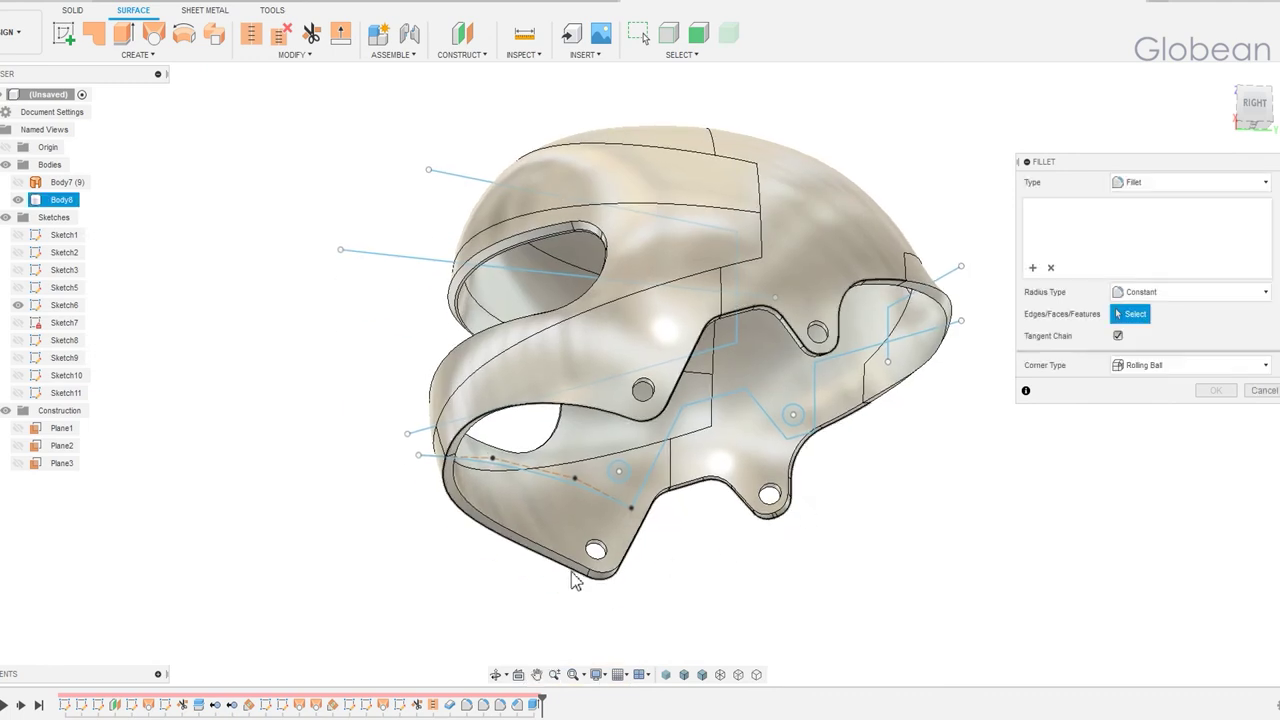
click(598, 572)
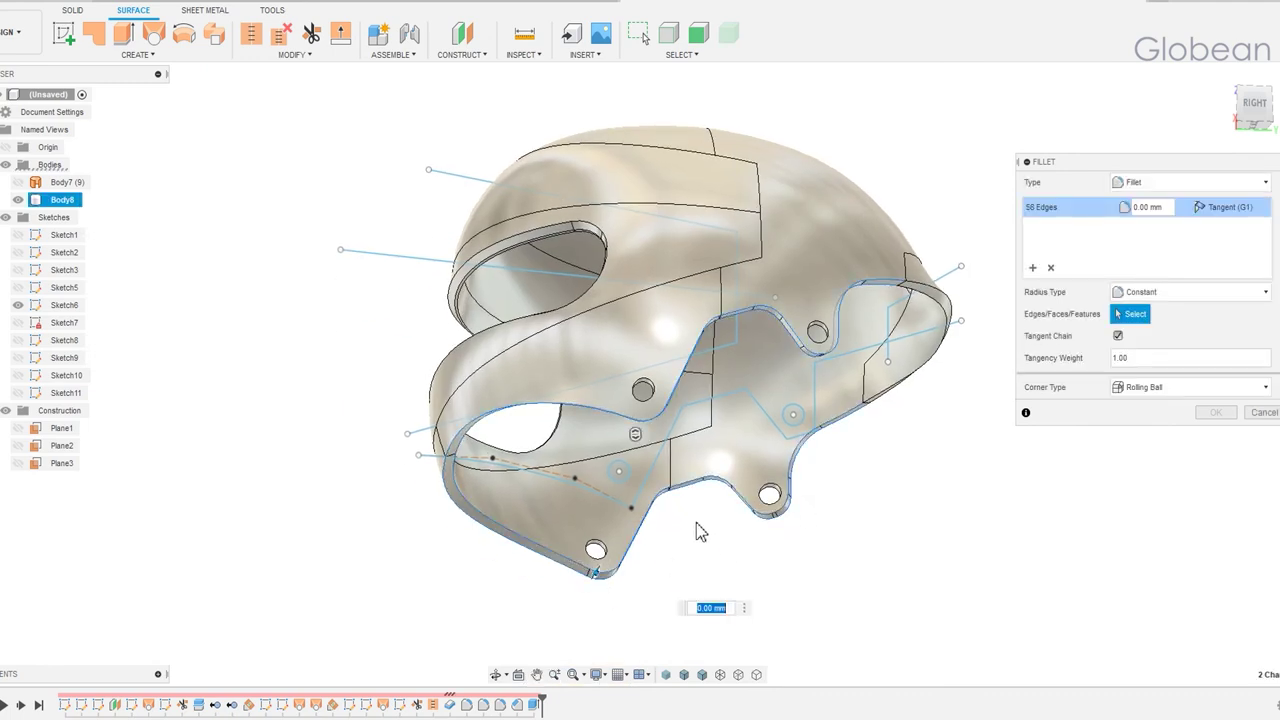
click(871, 404)
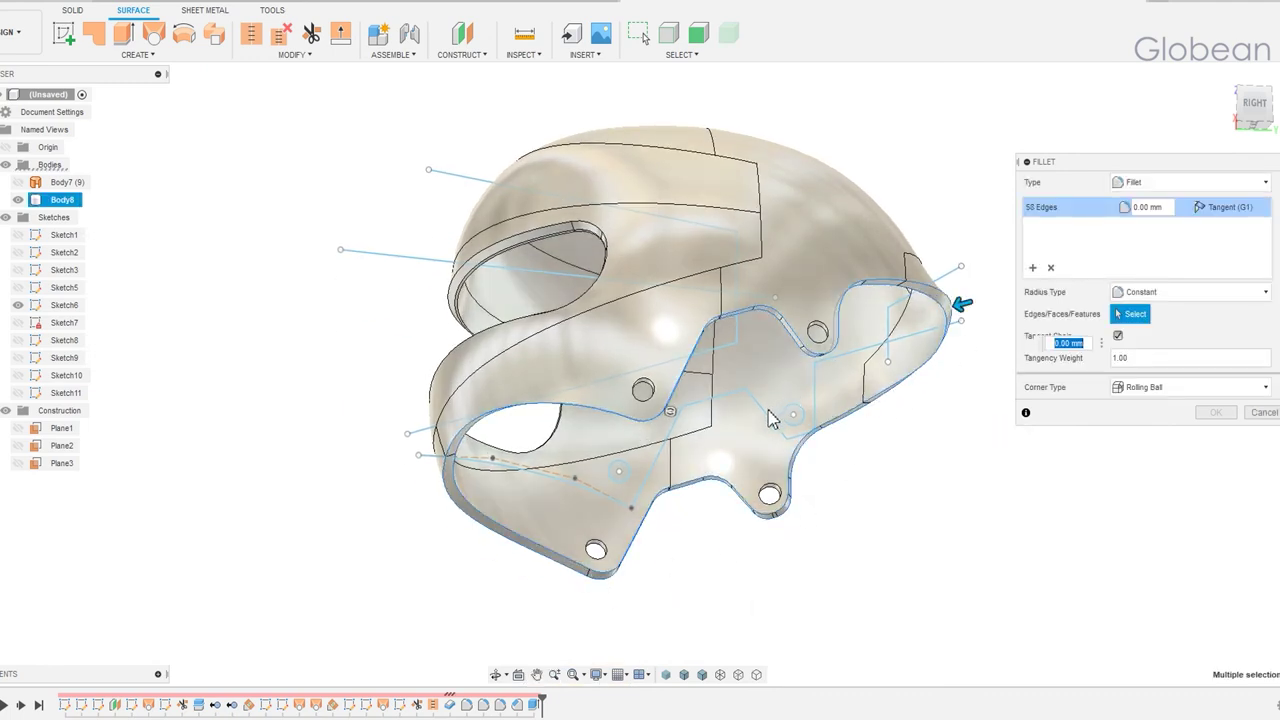
- Add each mounting hole's edges and apply the small fillet to all 66 selected edges
click(648, 388)
scroll(650, 392, up, 5)
scroll(645, 390, down, 3)
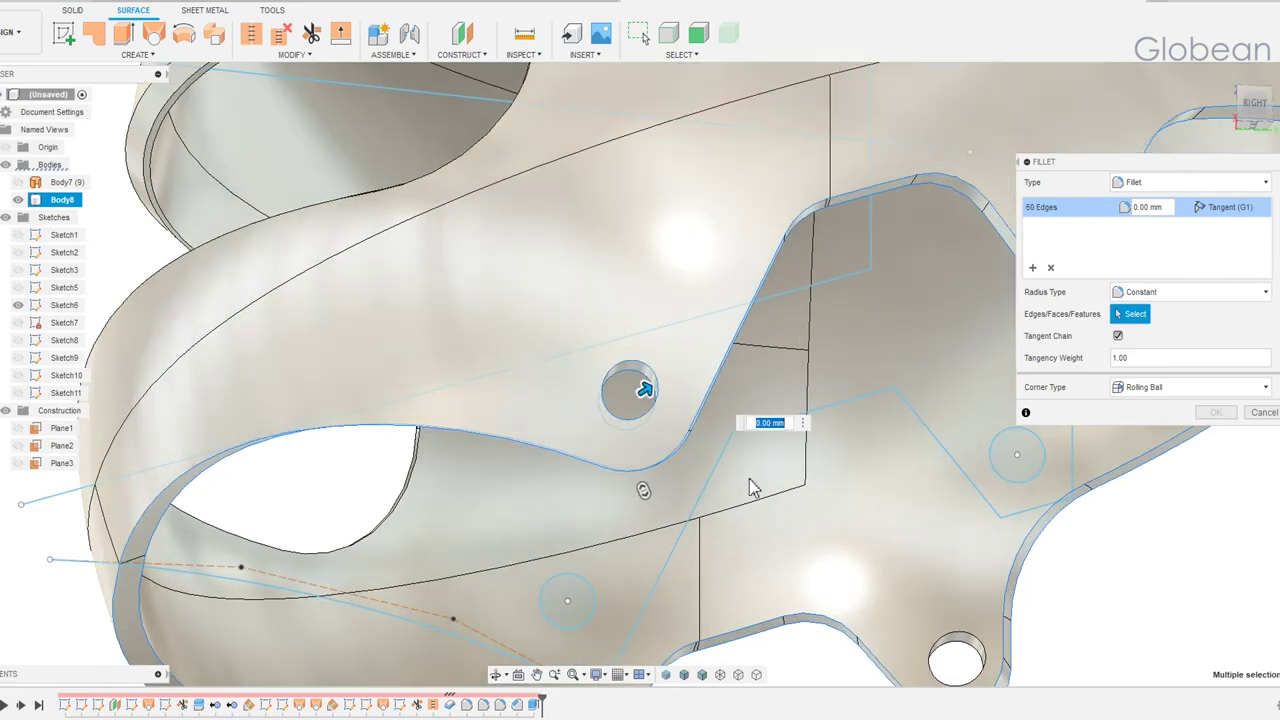
middle_drag(640, 377, 466, 406)
click(910, 253)
scroll(835, 438, up, 3)
click(835, 438)
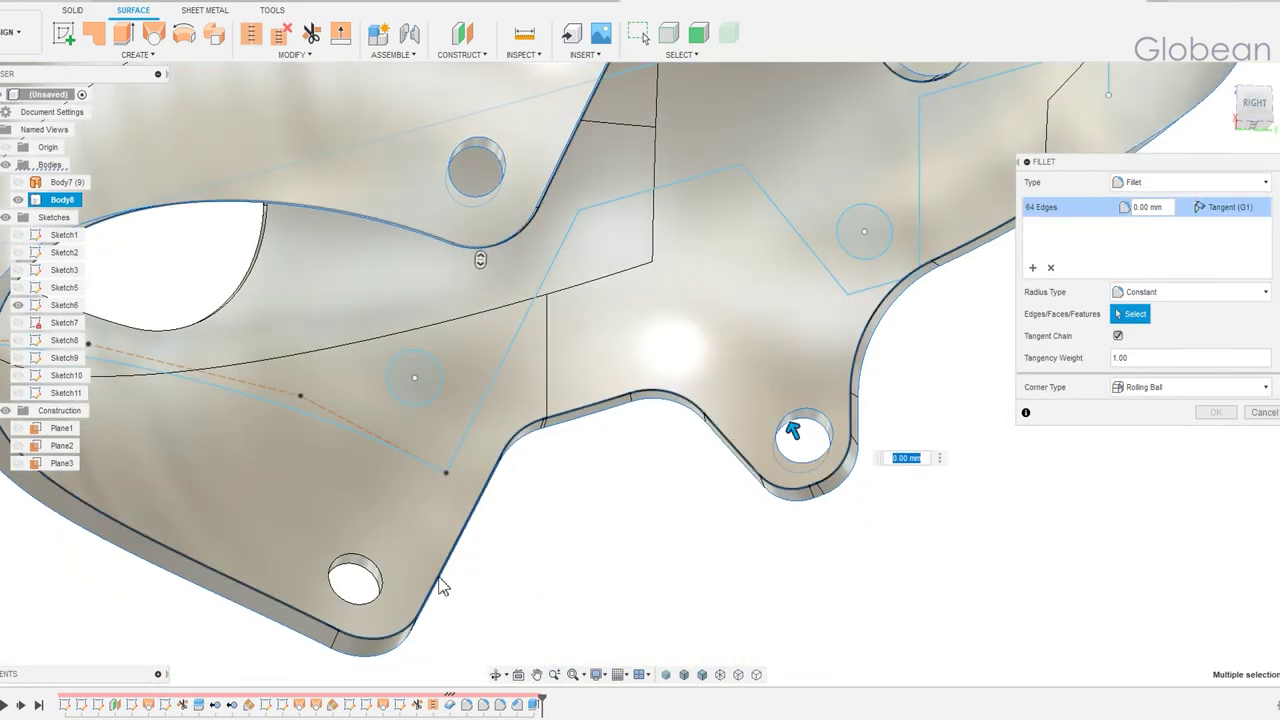
middle_drag(437, 591, 573, 567)
click(505, 566)
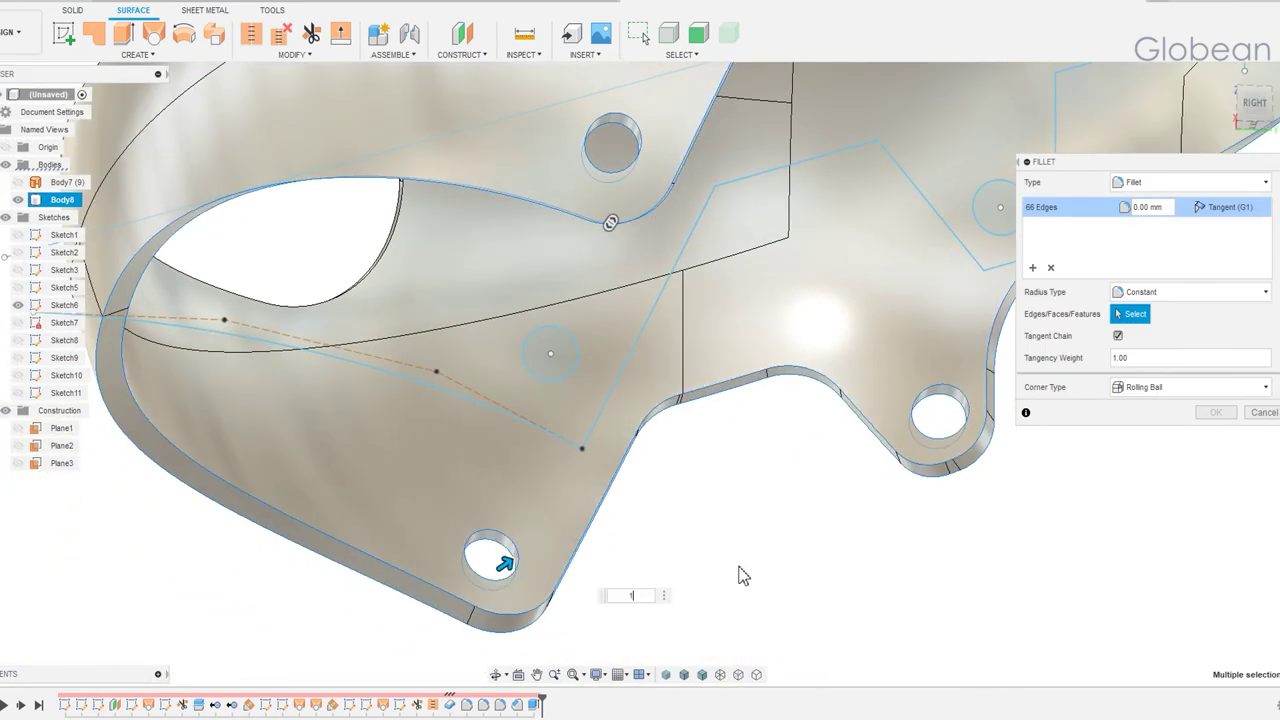
scroll(742, 576, down, 2)
key(Escape)
mouse_move(742, 576)
shift+middle_down()
mouse_move(464, 552)
mouse_move(380, 583)
mouse_move(838, 455)
mouse_move(600, 470)
shift+middle_up()
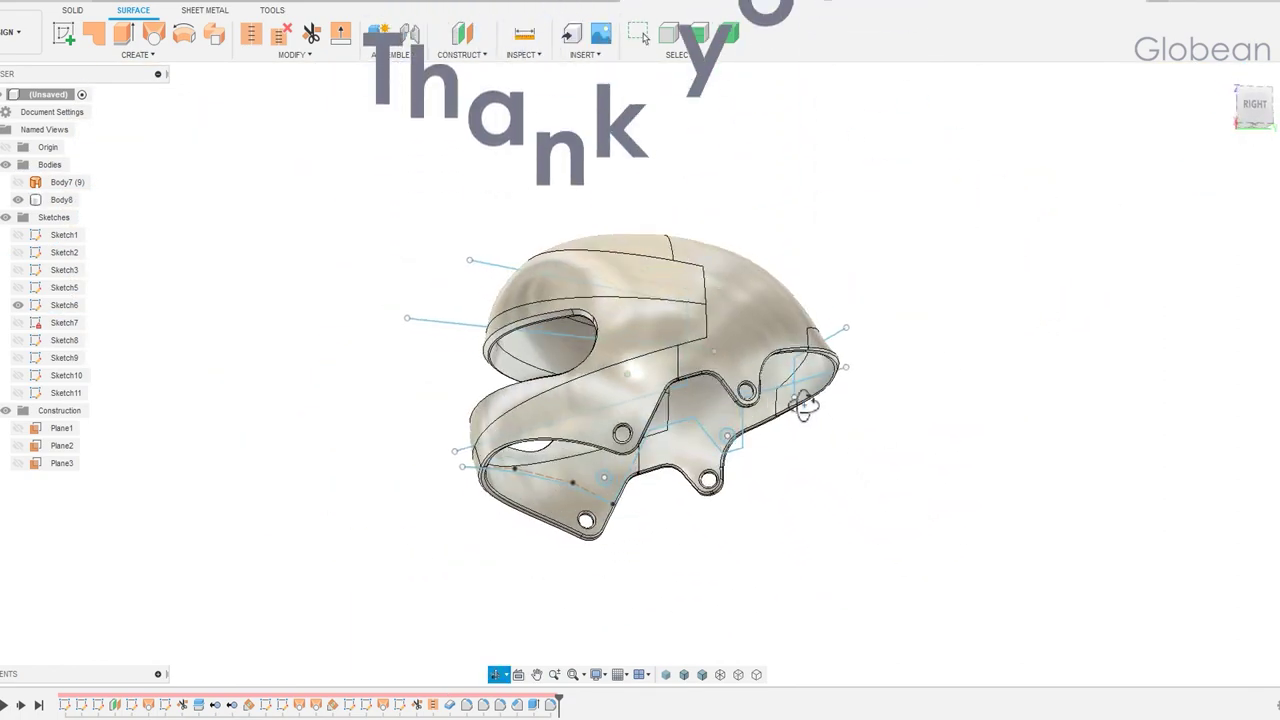
- Turn off Sketch6's visibility so its sketch lines no longer show on the helmet
click(18, 305)
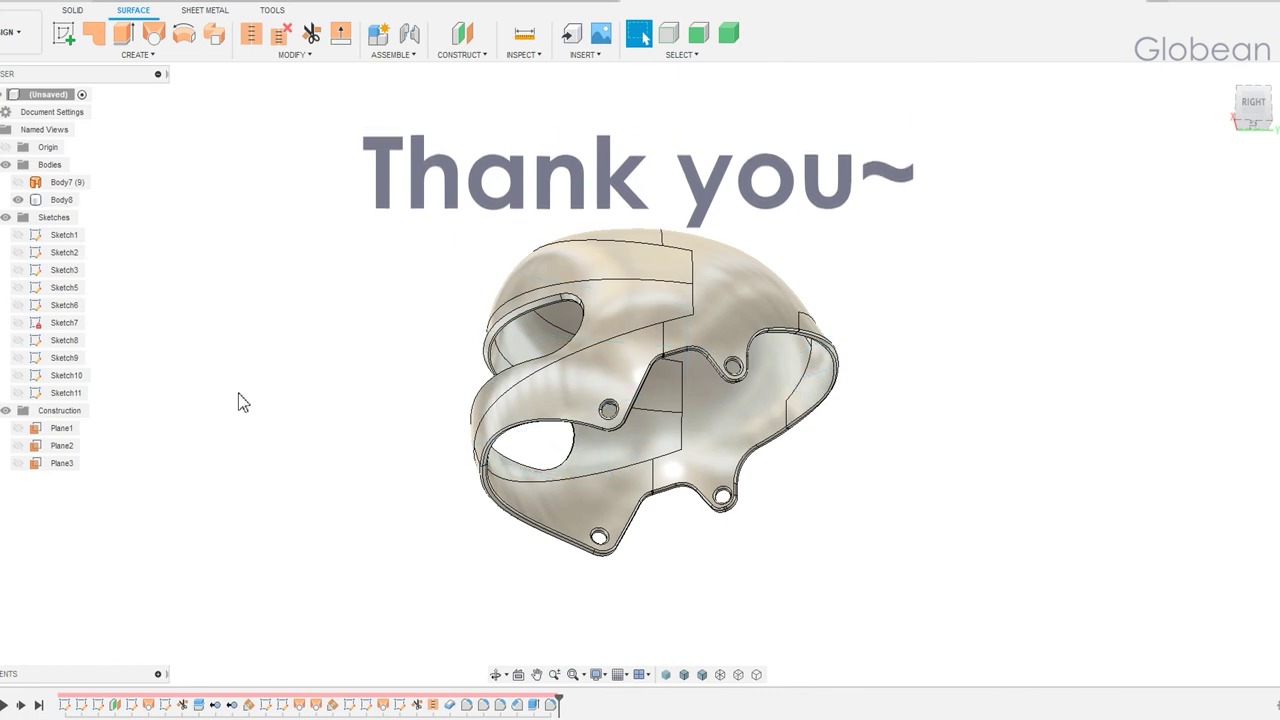